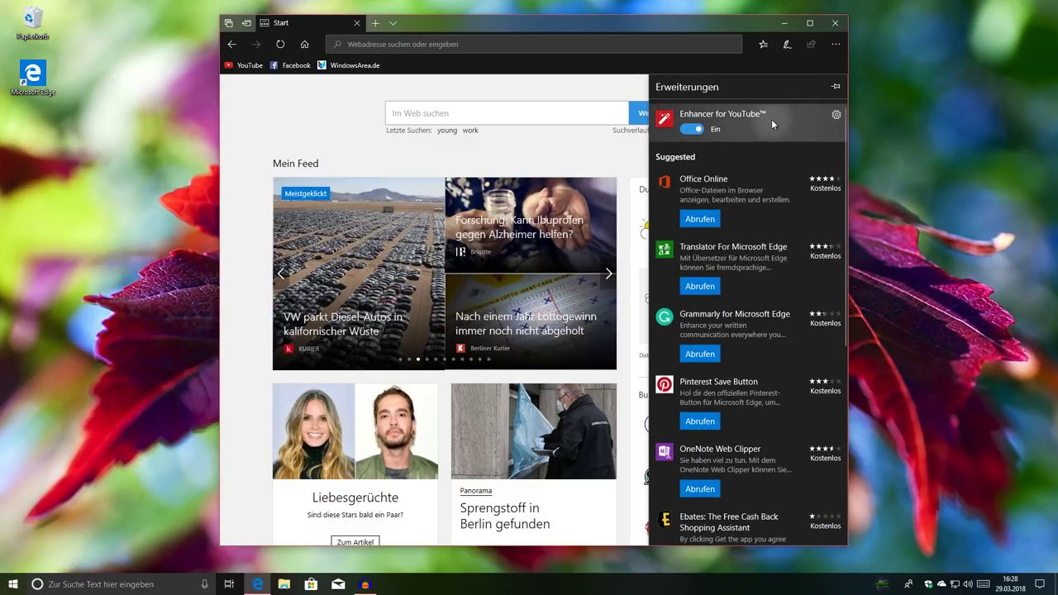
- View the Enhancer for YouTube extension's details, return to the extensions list and close it
left_click(771, 119)
left_click(666, 90)
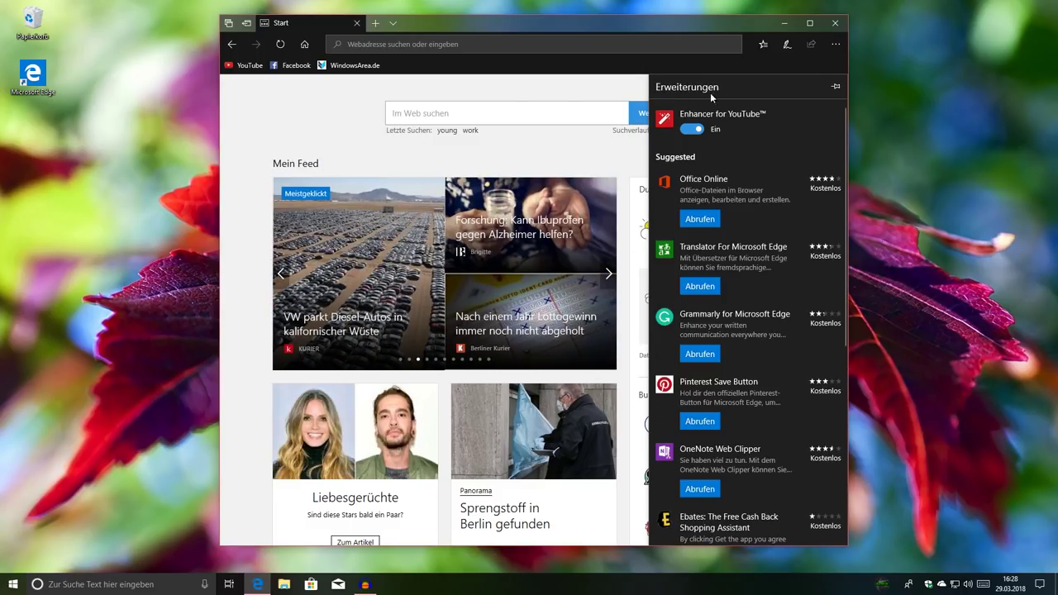
left_click(369, 115)
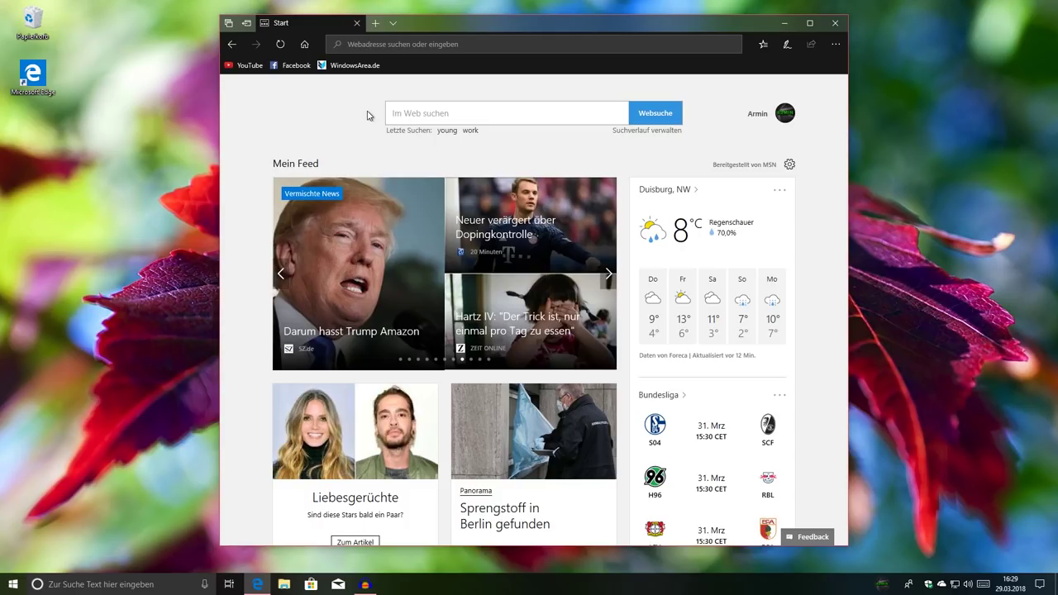
- Launch the Twitter app and dismiss its cookie notice
key("super")
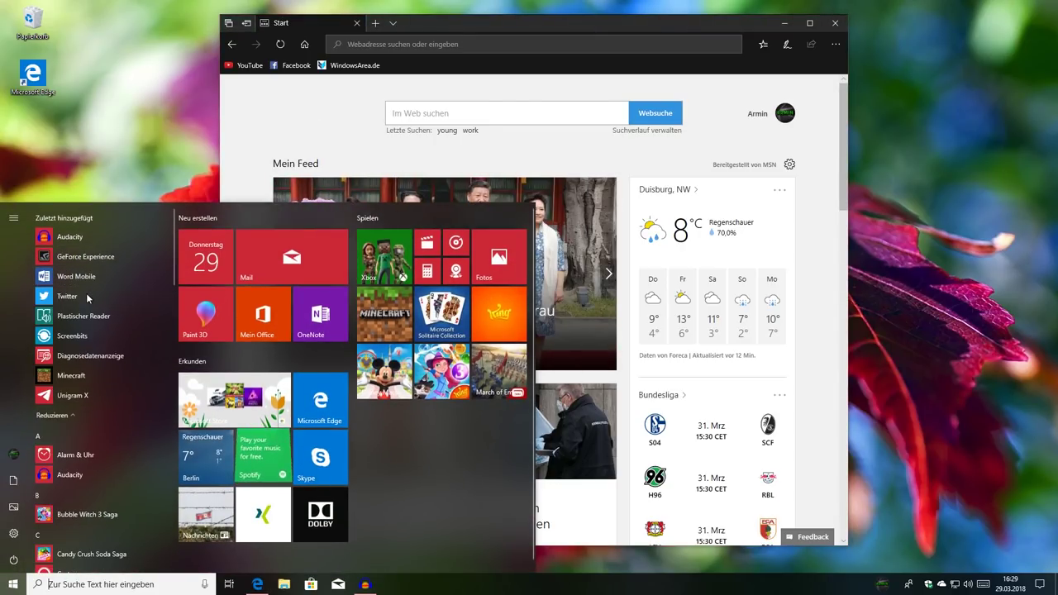
left_click(67, 296)
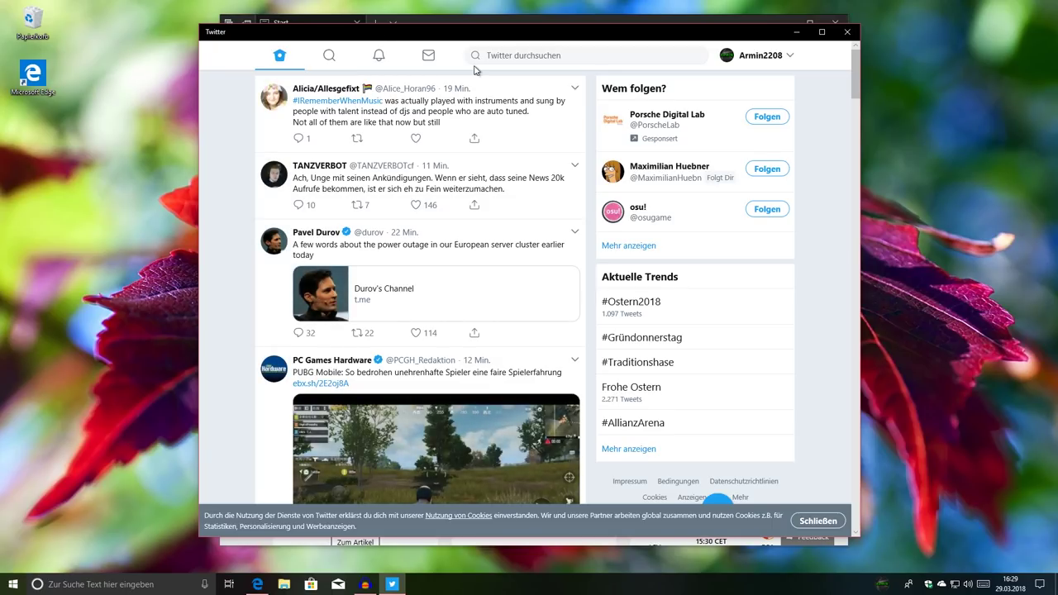
left_click(818, 522)
- Browse the posts in the Twitter home timeline and close the app
scroll(827, 397, "down", 7)
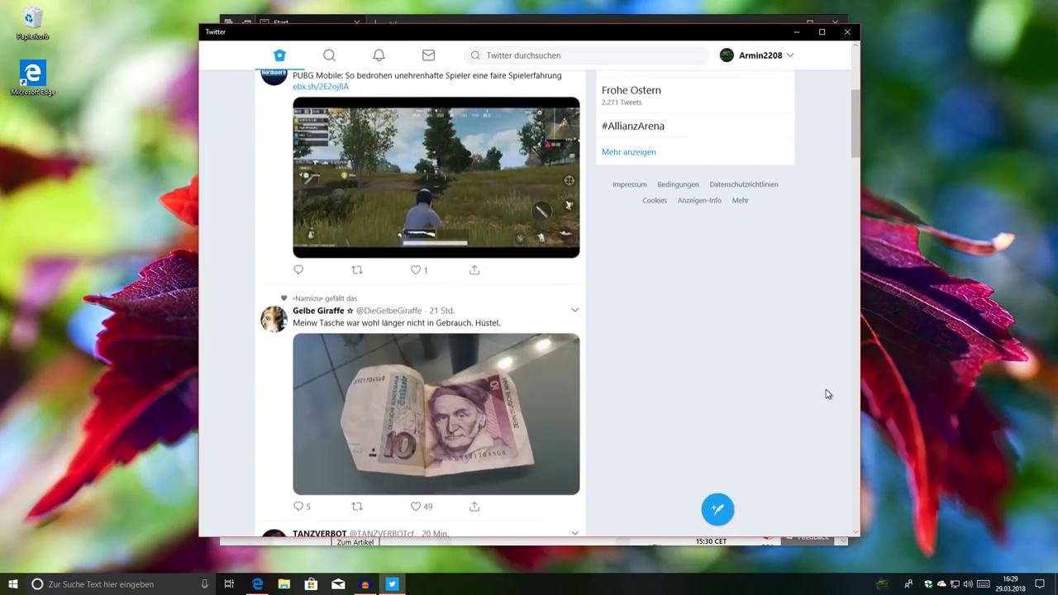
scroll(827, 405, "up", 3)
scroll(827, 409, "up", 4)
scroll(827, 408, "down", 2)
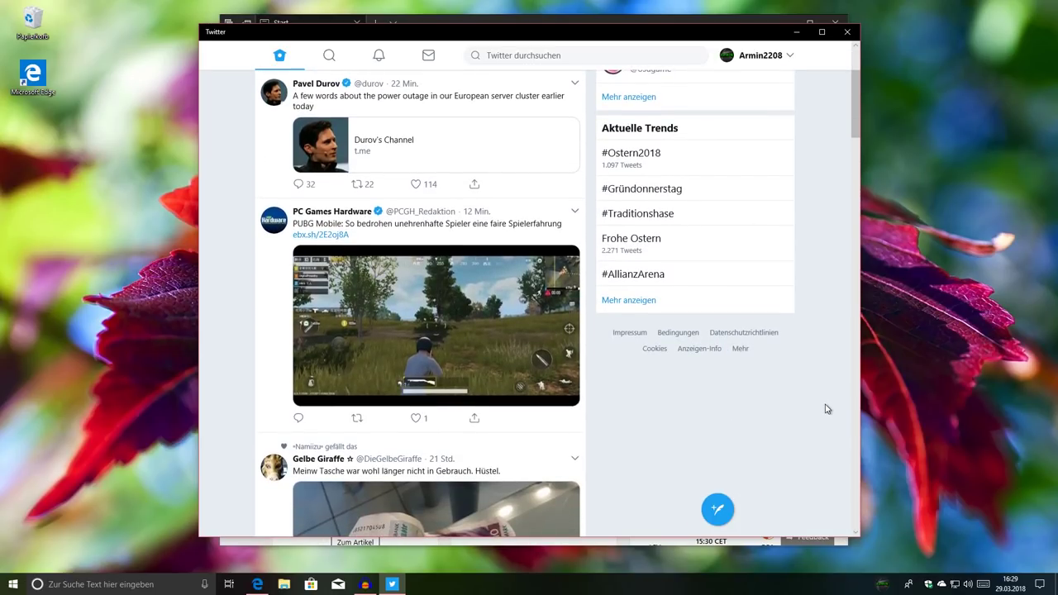
scroll(761, 433, "down", 3)
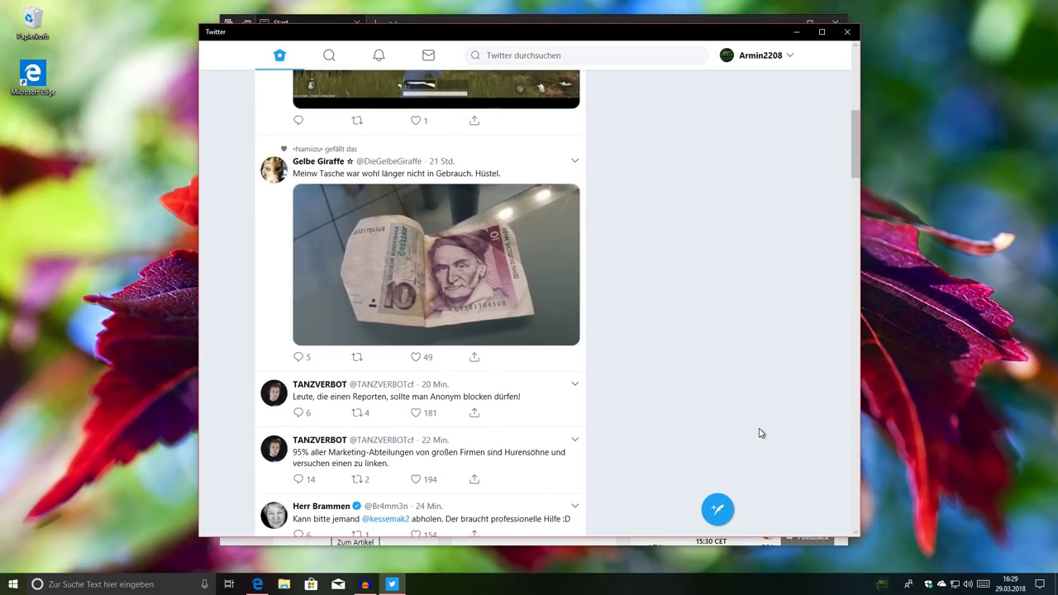
left_click(852, 36)
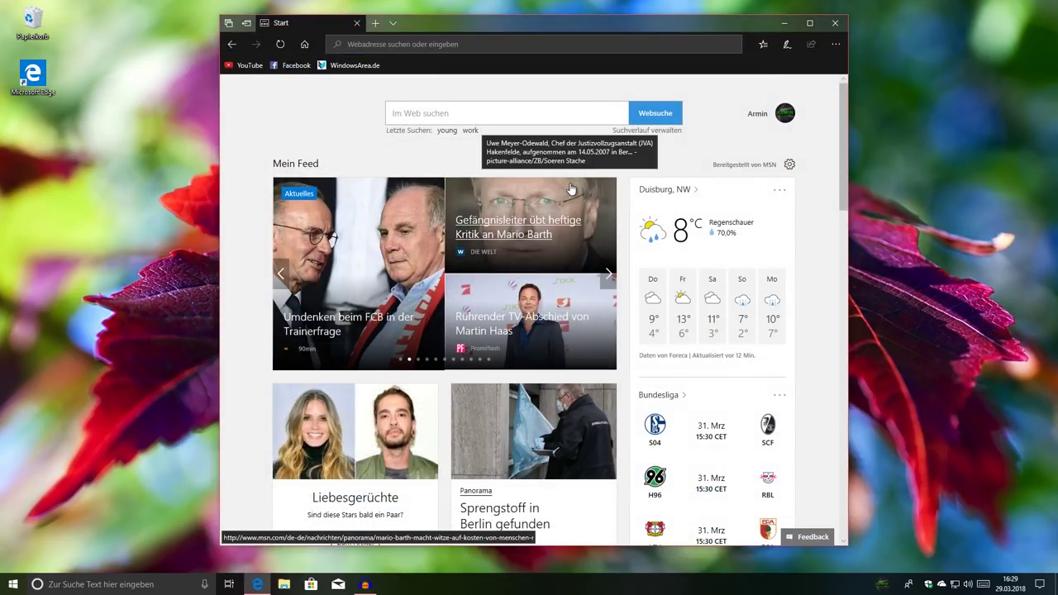
- Load google.de in the browser and open the developer tools, accepting the context menu notice
left_click(378, 46)
type("google.de/")
key("Return")
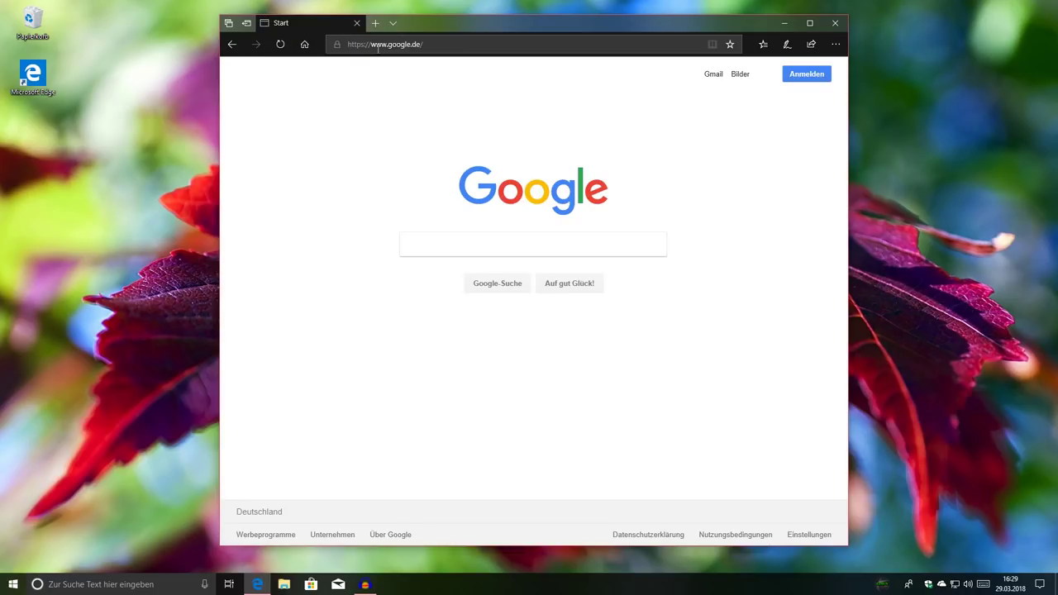
key("F12")
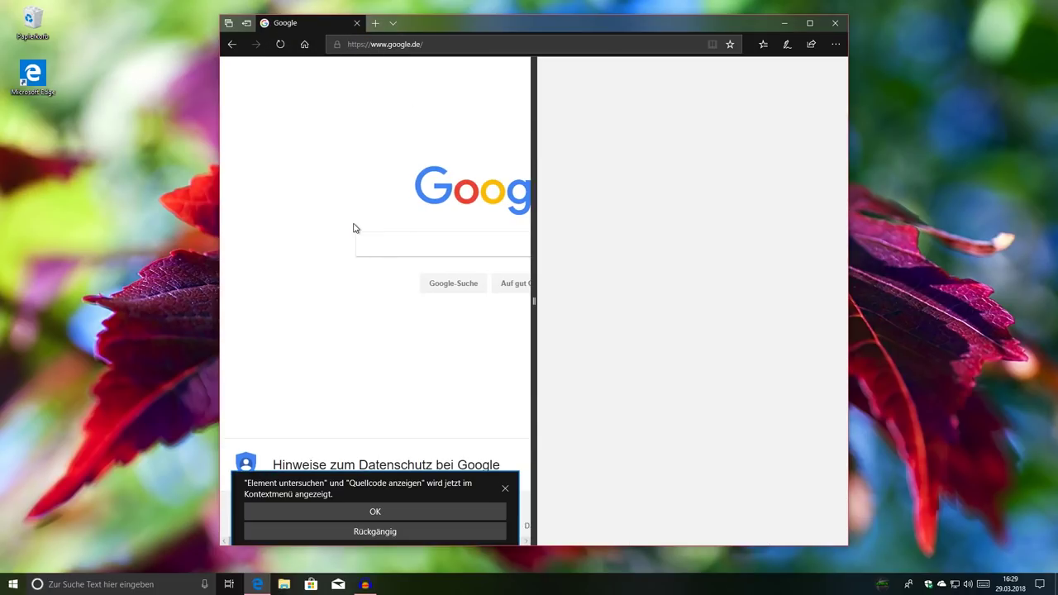
left_click(396, 511)
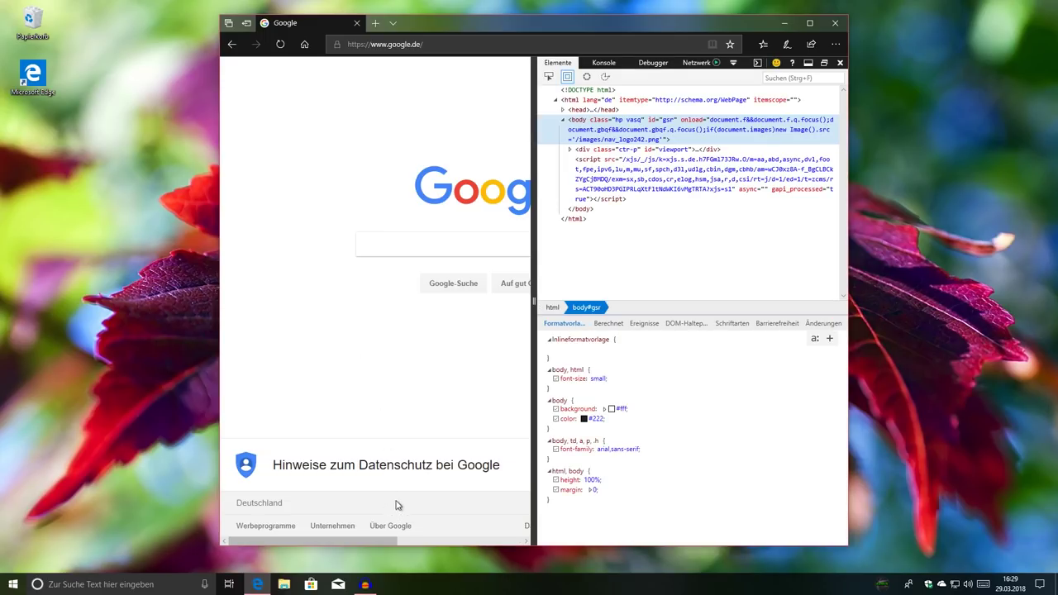
- View the developer tools' Console and Elements views, and close the tools and the browser
left_click(604, 66)
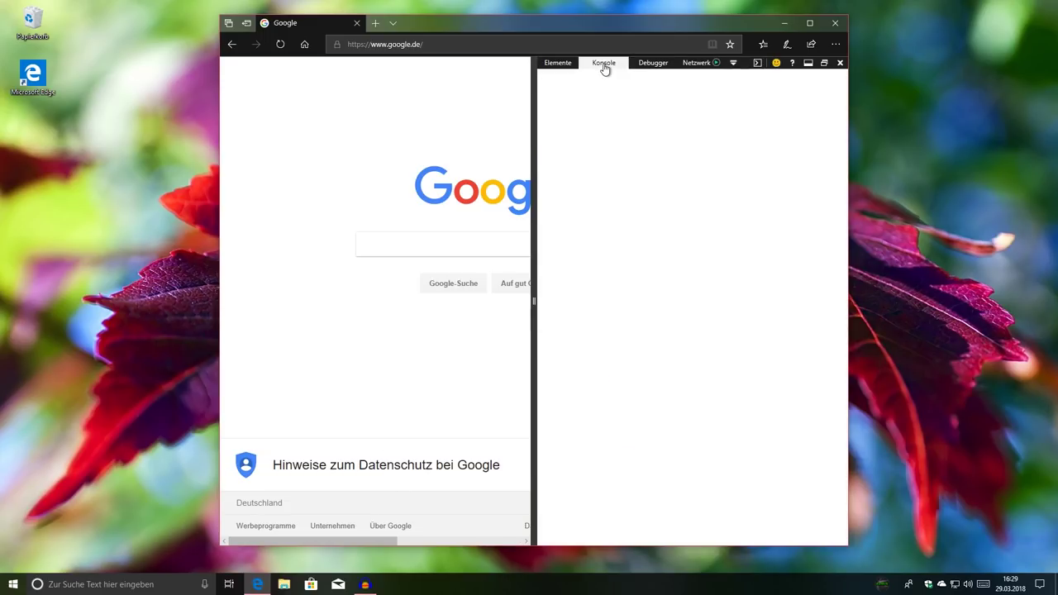
left_click(565, 64)
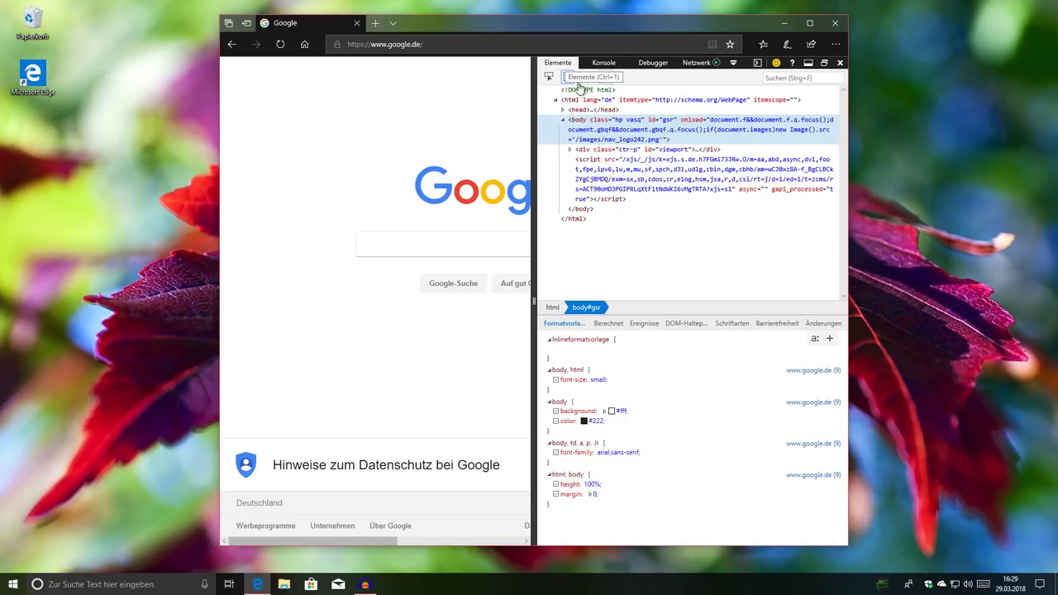
left_click(840, 62)
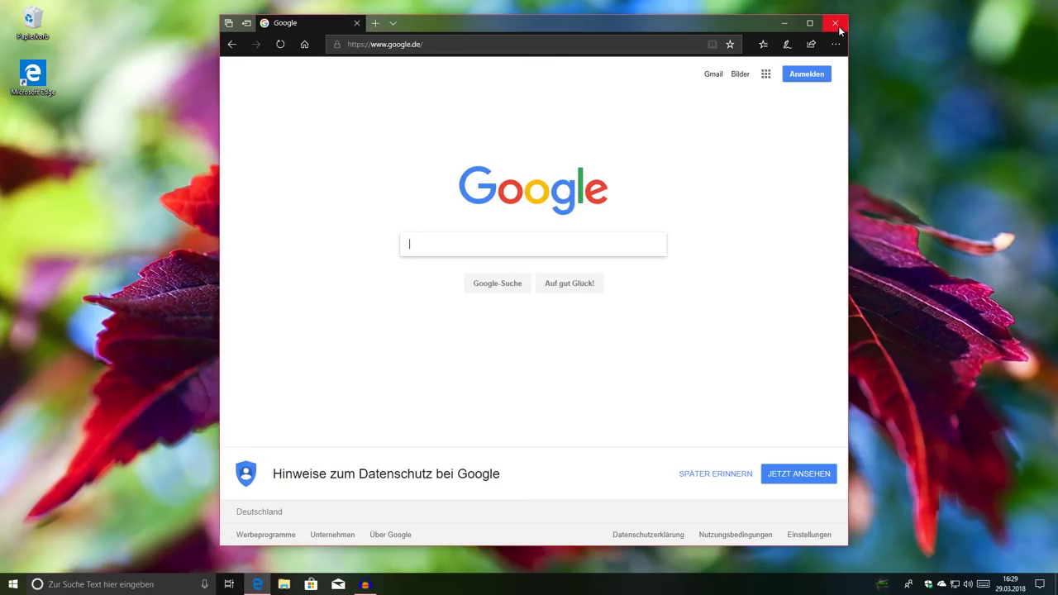
left_click(837, 25)
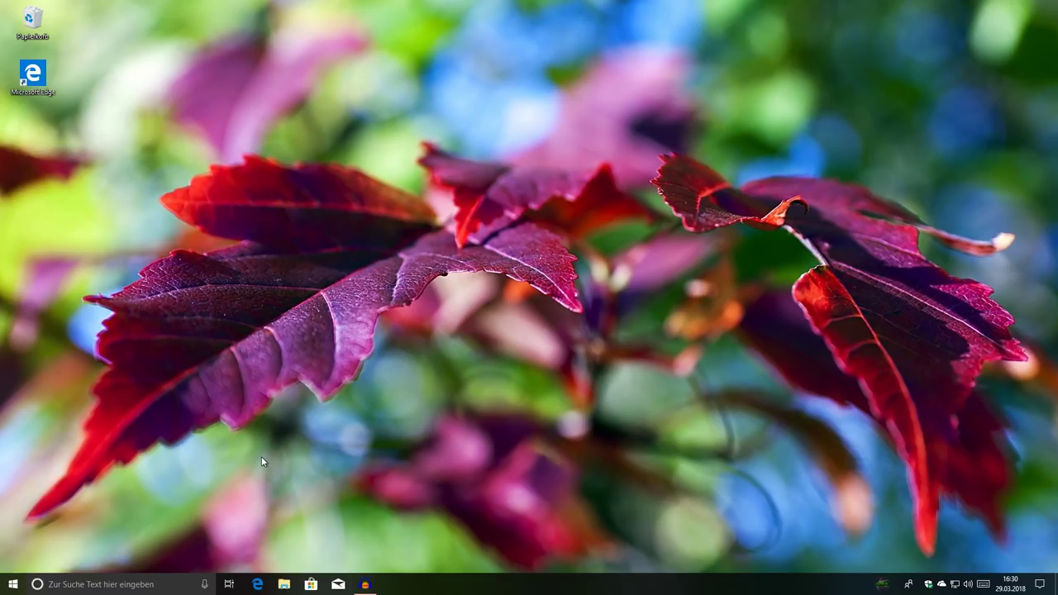
- Open Microsoft Edge, File Explorer and the Microsoft Store, and minimise their windows
left_click(257, 584)
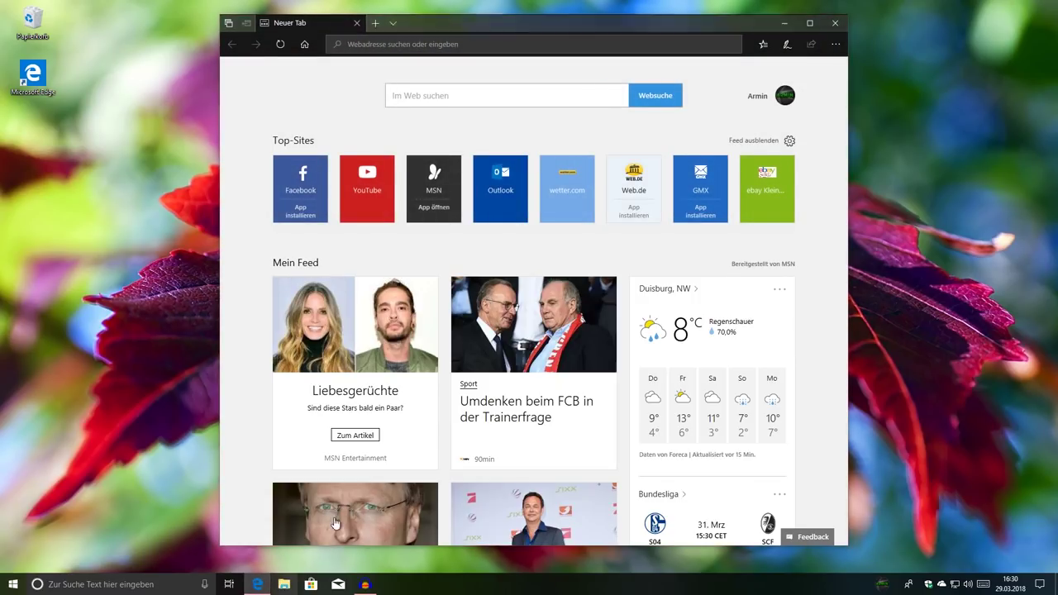
key("super+e")
left_click(285, 585)
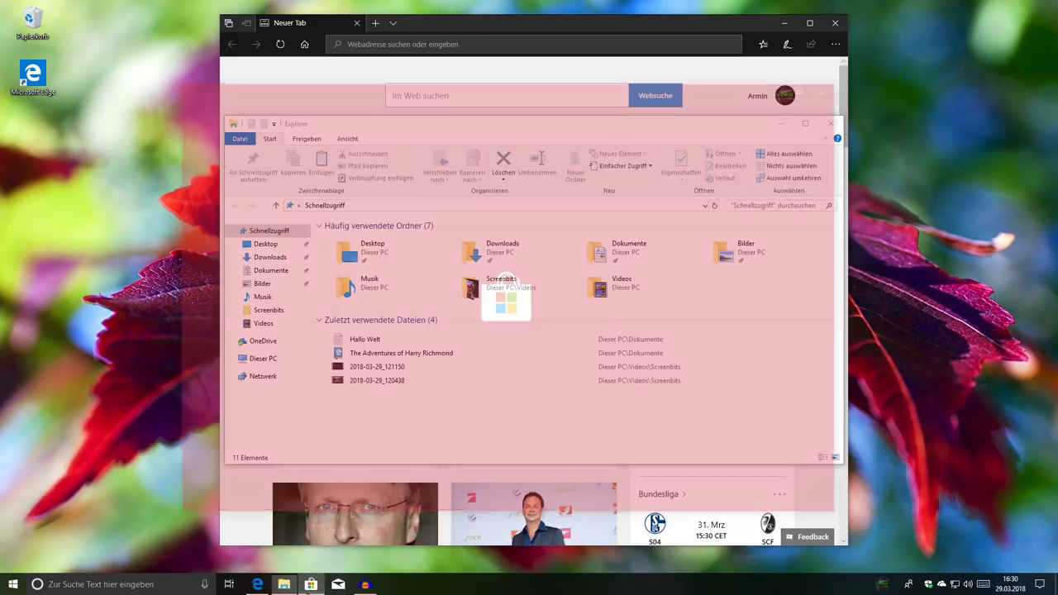
left_click(781, 79)
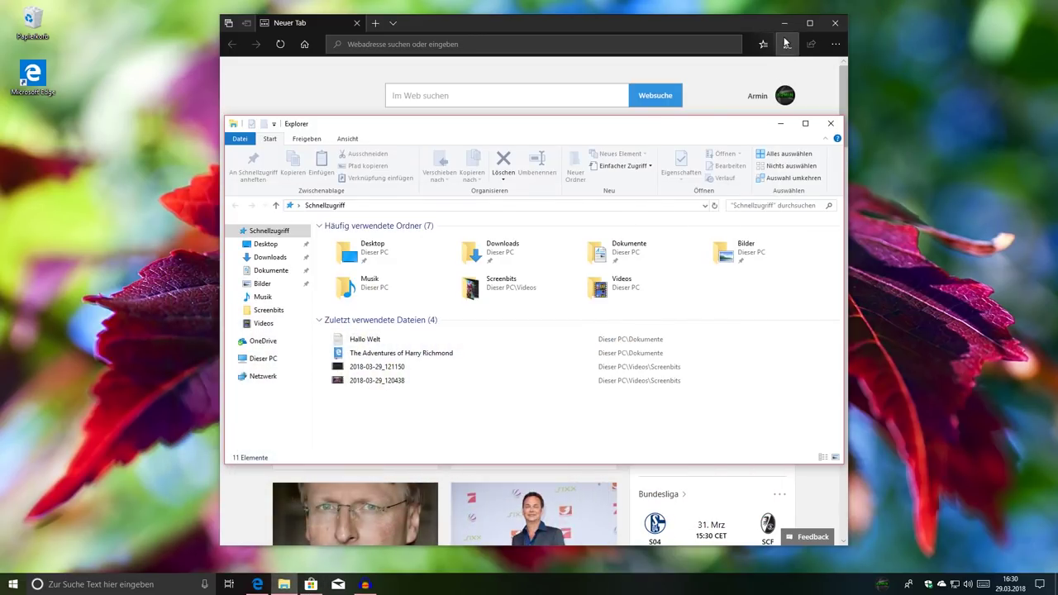
left_click(781, 123)
- Look through the open windows and earlier activities in Task View, and leave it
key("super+Tab")
scroll(678, 430, "down", 10)
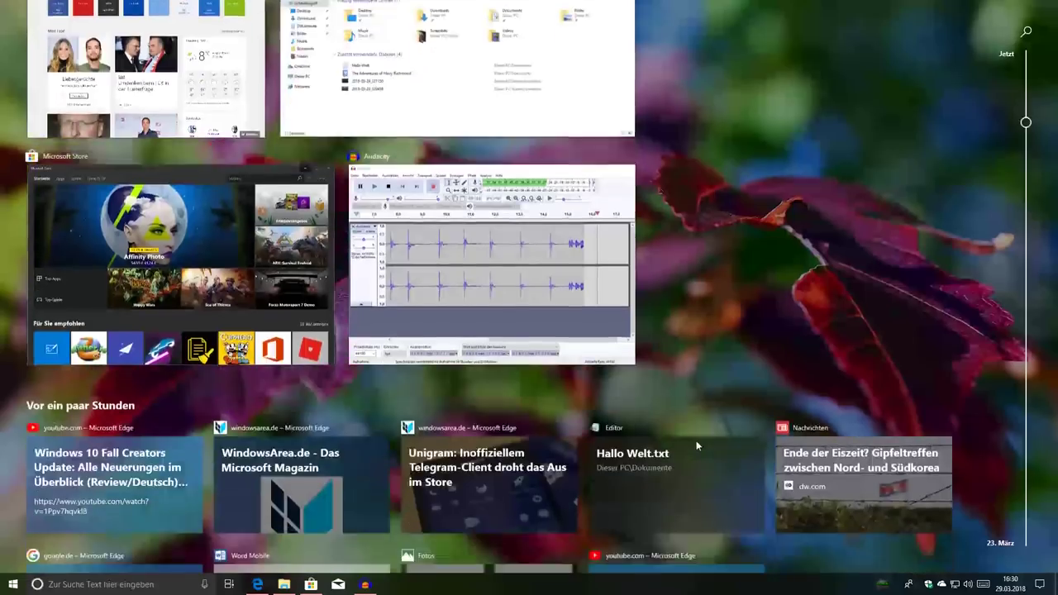
scroll(707, 455, "up", 6)
scroll(711, 466, "up", 3)
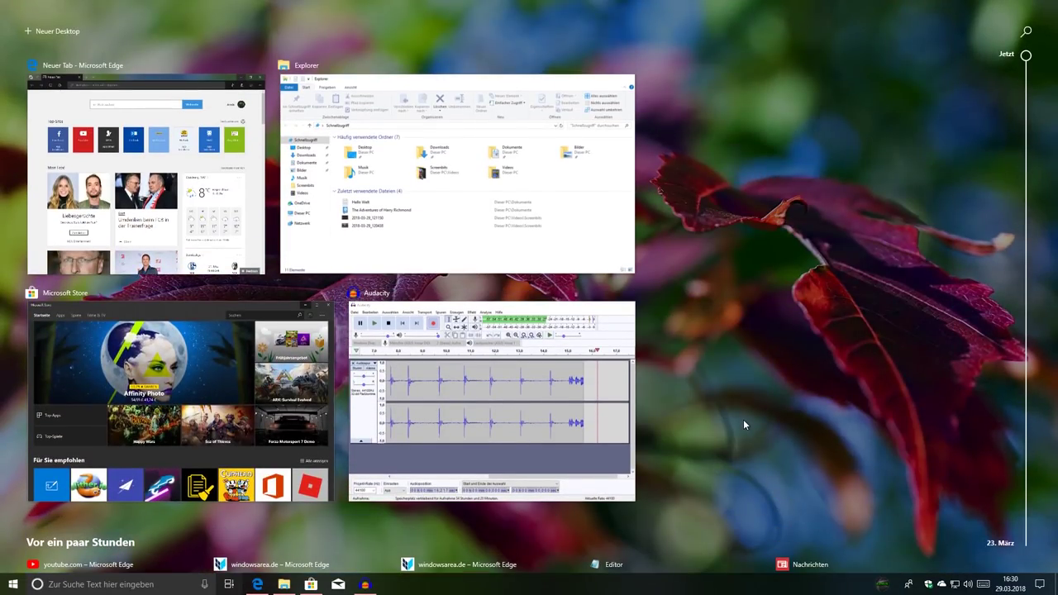
left_click(229, 585)
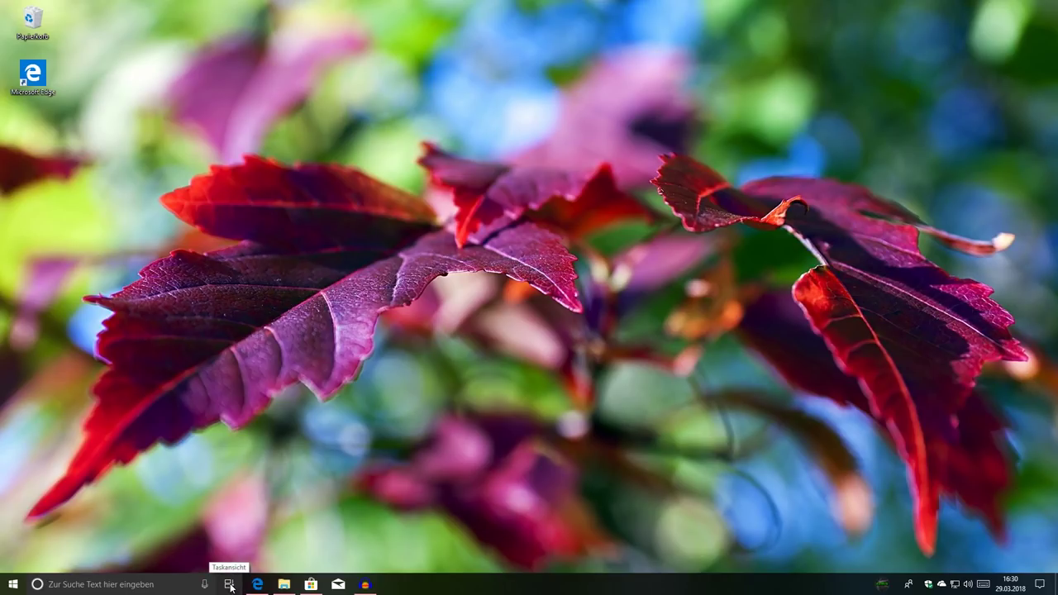
- Create several additional virtual desktops in Task View and close them again, leaving only the original desktop
left_click(229, 585)
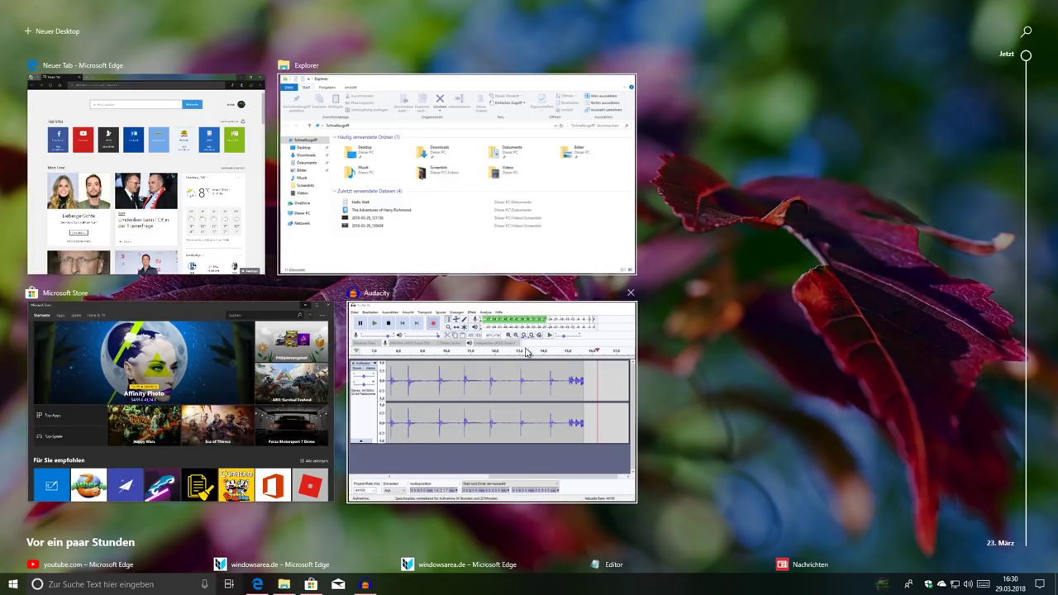
left_click(54, 31)
left_click(252, 40)
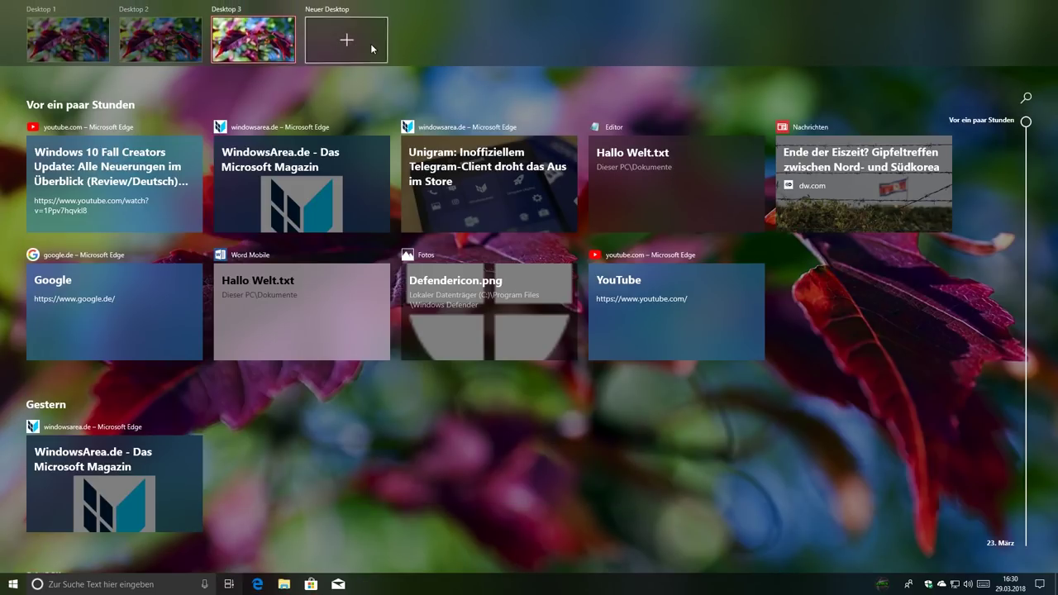
left_click(346, 40)
left_click(385, 14)
left_click(291, 12)
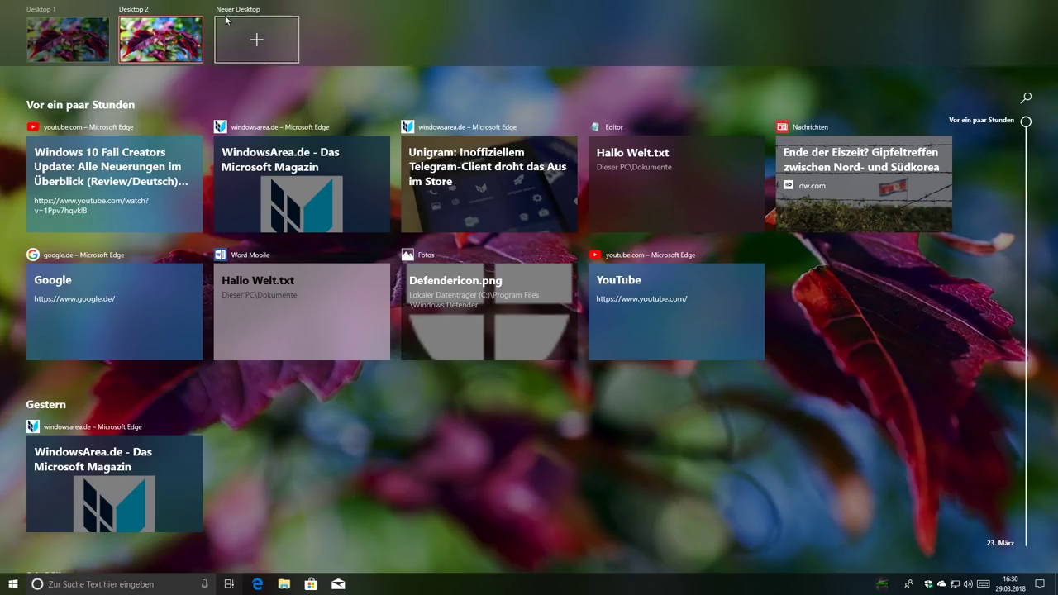
left_click(197, 12)
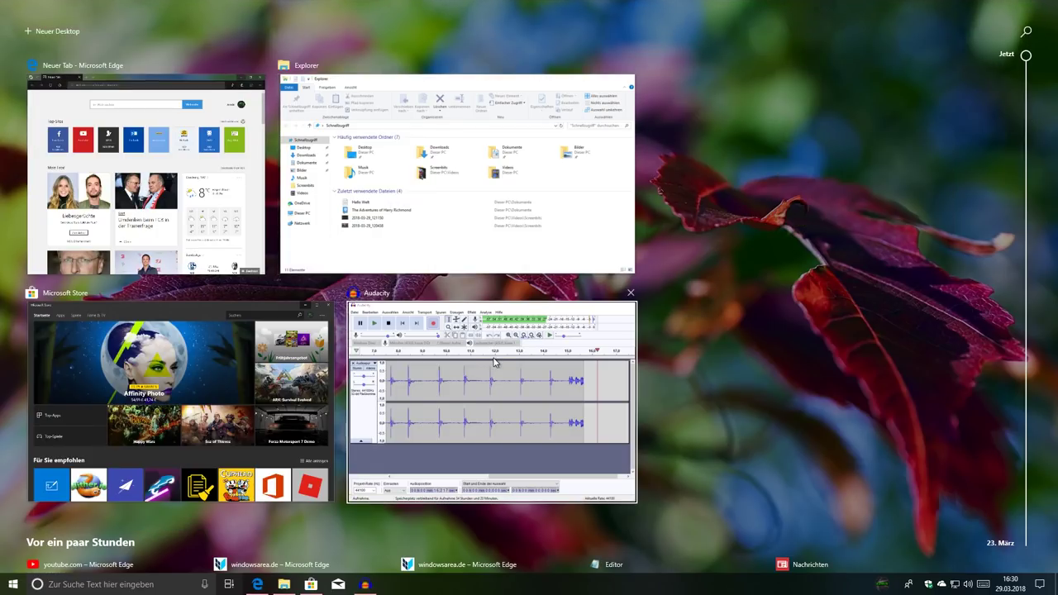
- Reopen the Word Mobile activity Hallo Welt.txt from the timeline's "Vor ein paar Stunden" group
scroll(831, 225, "down", 3)
scroll(828, 227, "down", 3)
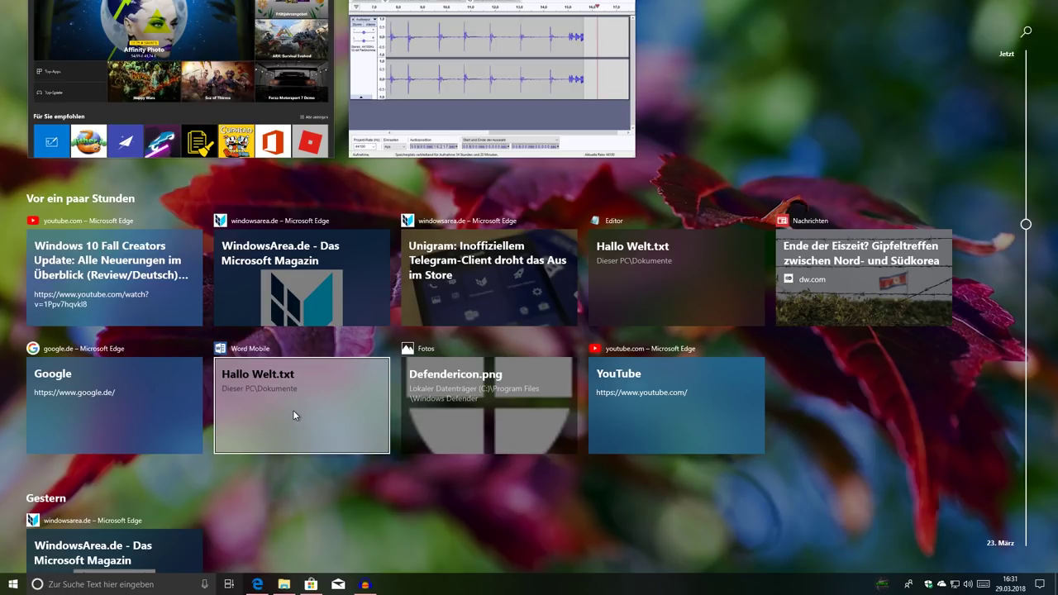
left_click_drag(1026, 224, 1029, 254)
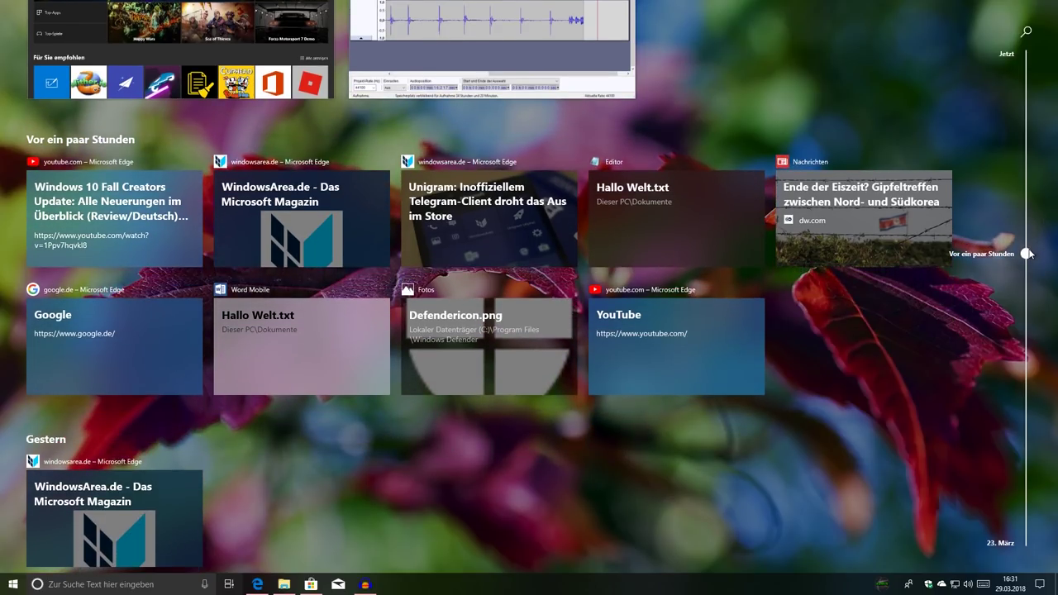
left_click(265, 342)
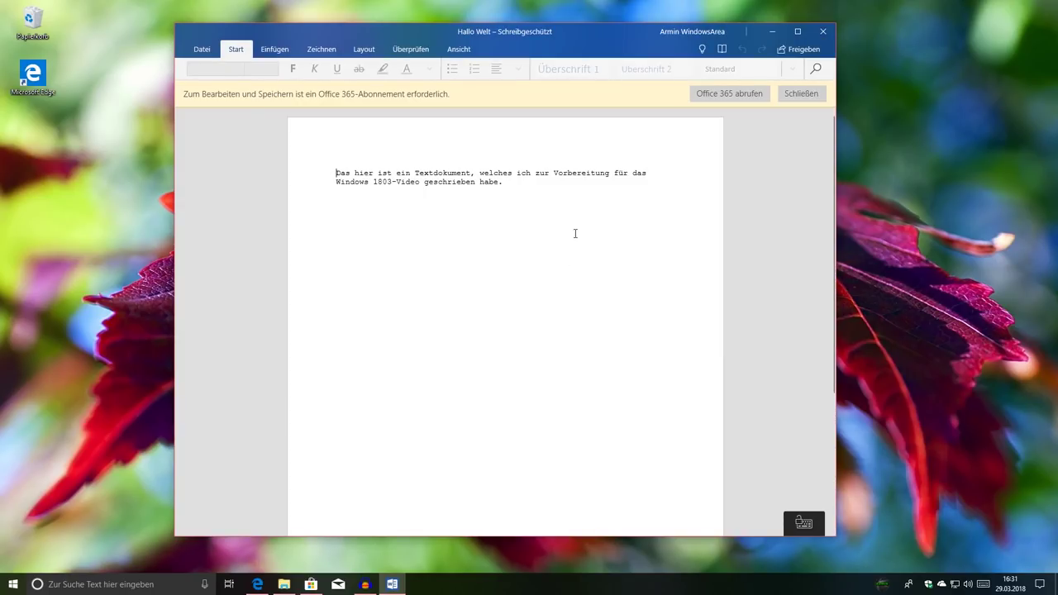
- Inspect the text of the Hallo Welt document and close Word Mobile
left_click_drag(553, 206, 336, 174)
left_click(443, 239)
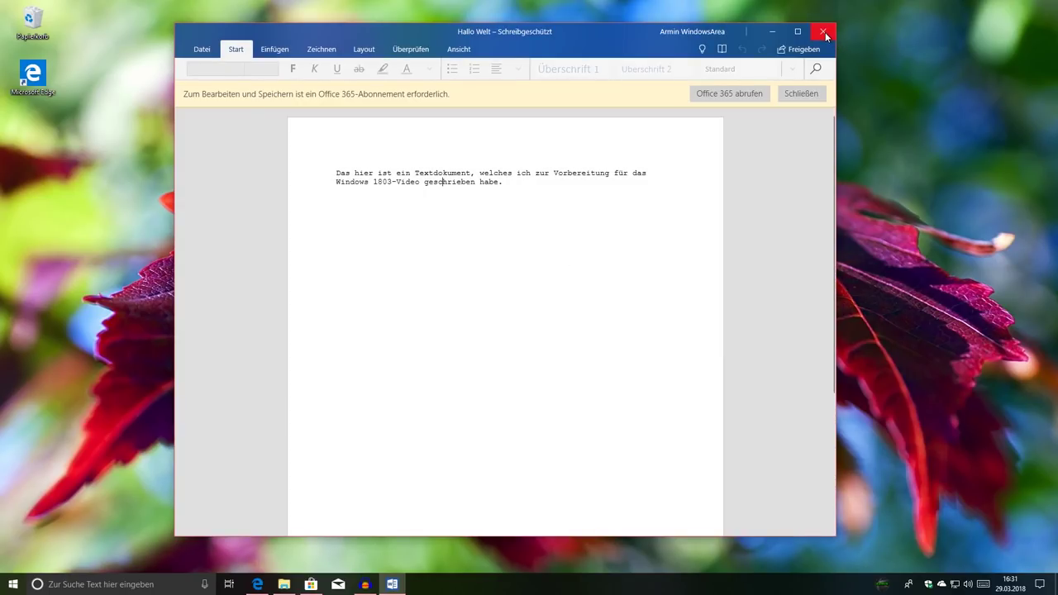
left_click(825, 35)
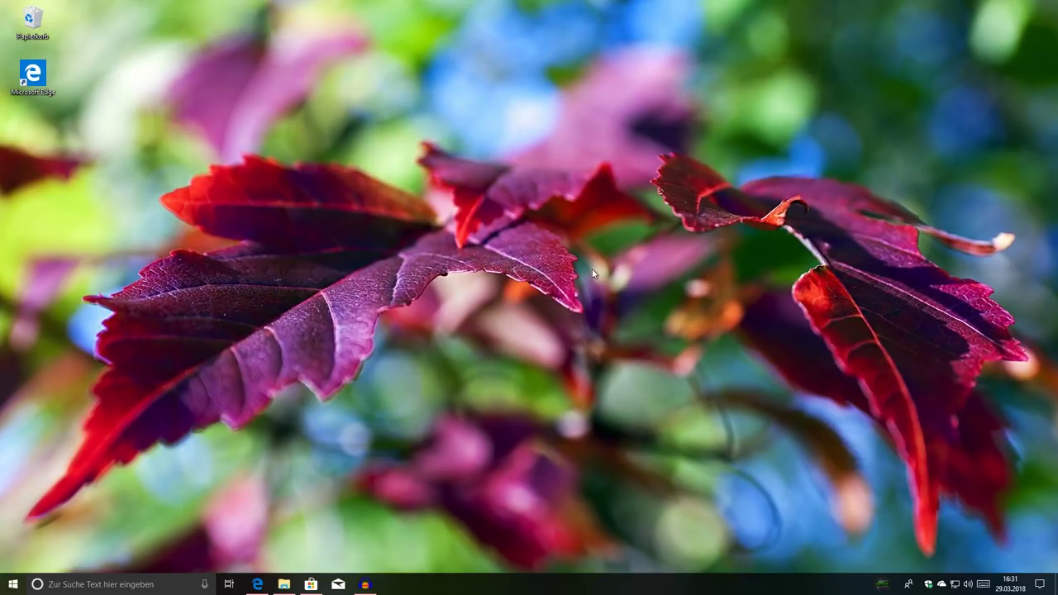
- Examine the timeline's activities from today back to 23. März, including the option for showing more days
left_click(229, 585)
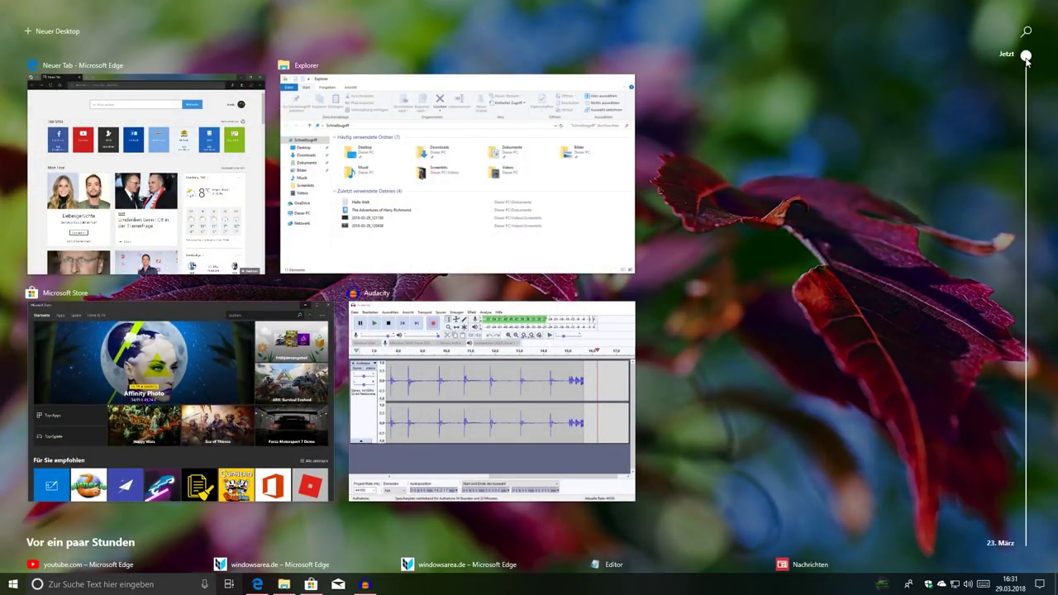
scroll(1025, 89, "down", 2)
left_click_drag(1025, 90, 1002, 439)
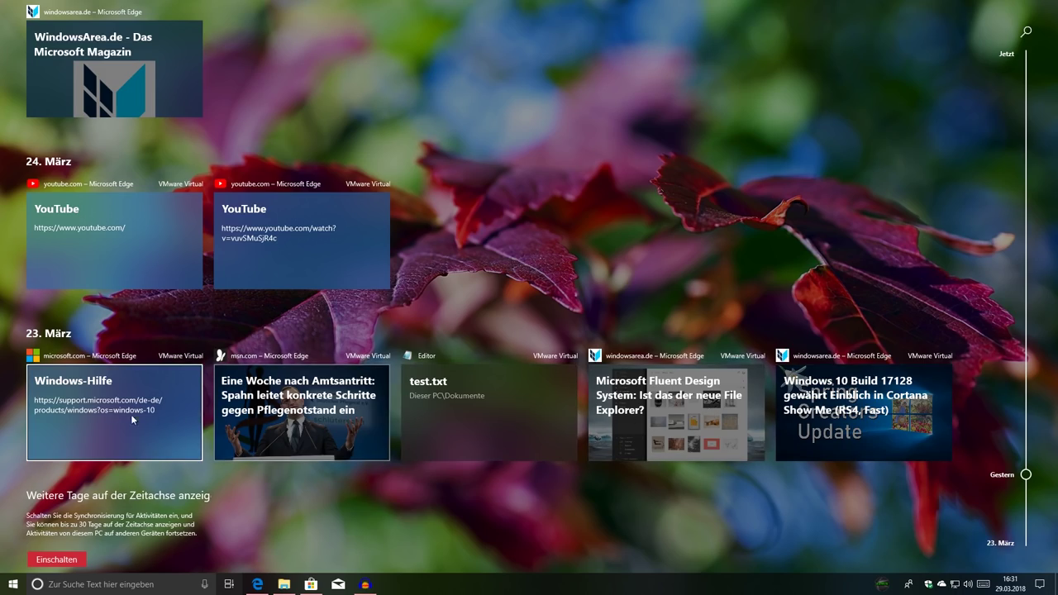
scroll(734, 431, "up", 5)
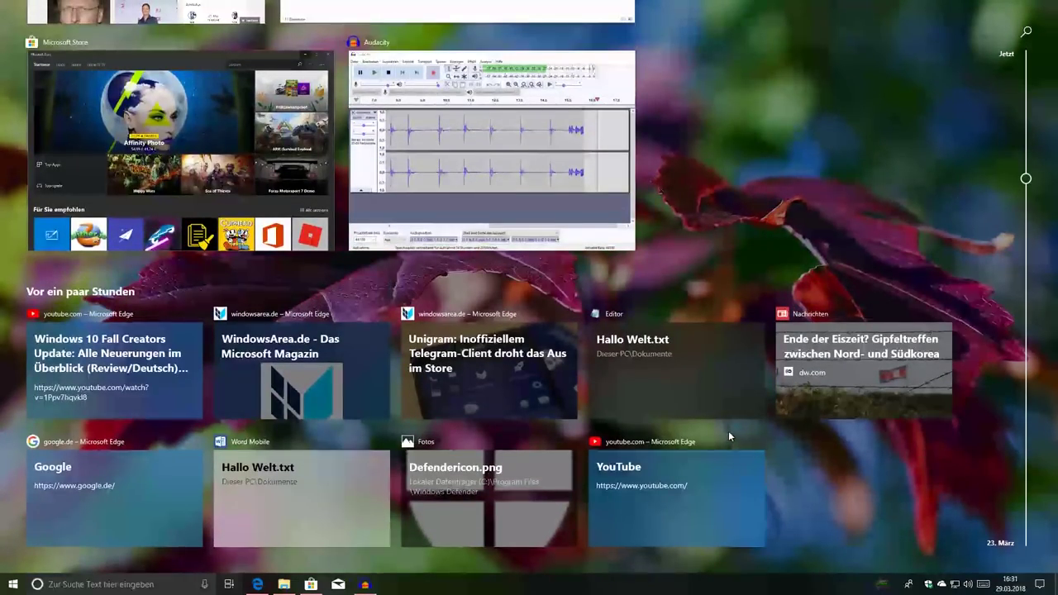
scroll(728, 431, "down", 4)
scroll(736, 397, "down", 3)
scroll(707, 413, "up", 10)
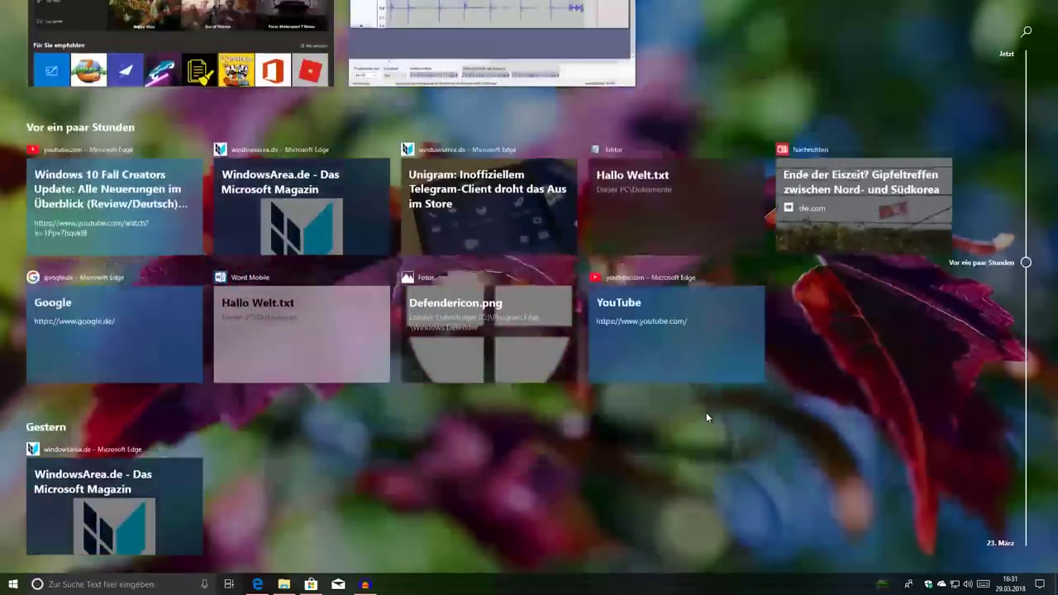
scroll(702, 405, "down", 3)
scroll(699, 397, "down", 5)
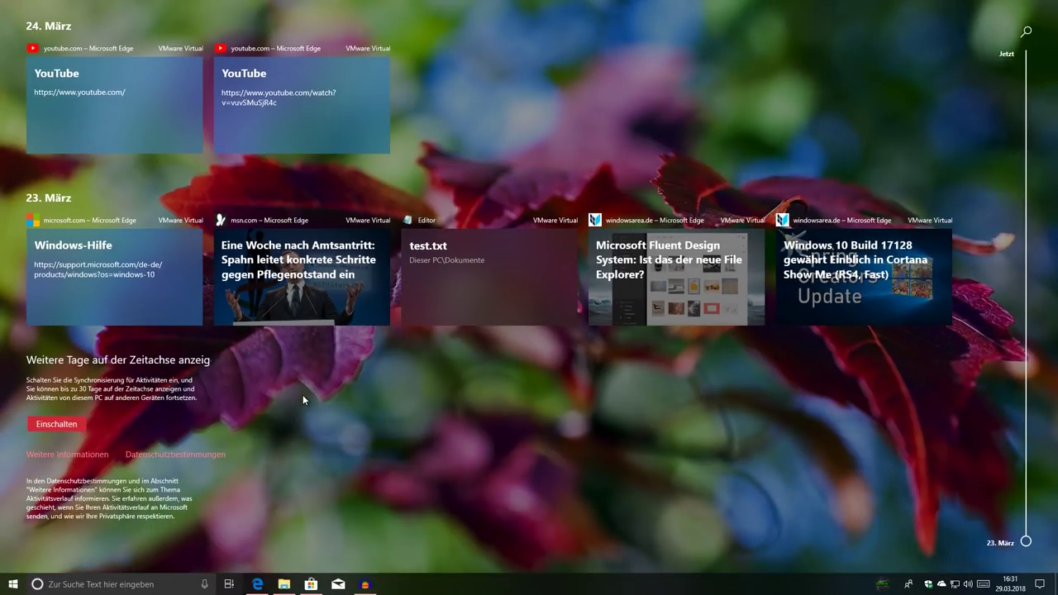
- Turn on activity synchronisation for the timeline and look through the activities of the additional earlier days
left_click(56, 424)
scroll(418, 418, "down", 6)
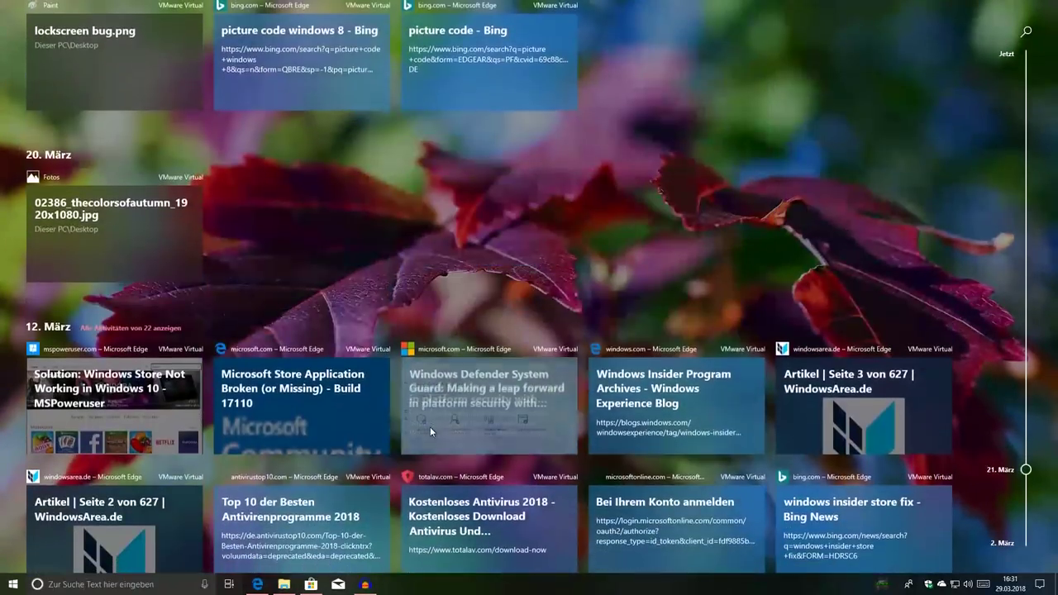
- Show the available actions for the WindowsArea.de activity under "Vor ein paar Stunden" and dismiss them without choosing one
scroll(477, 430, "up", 5)
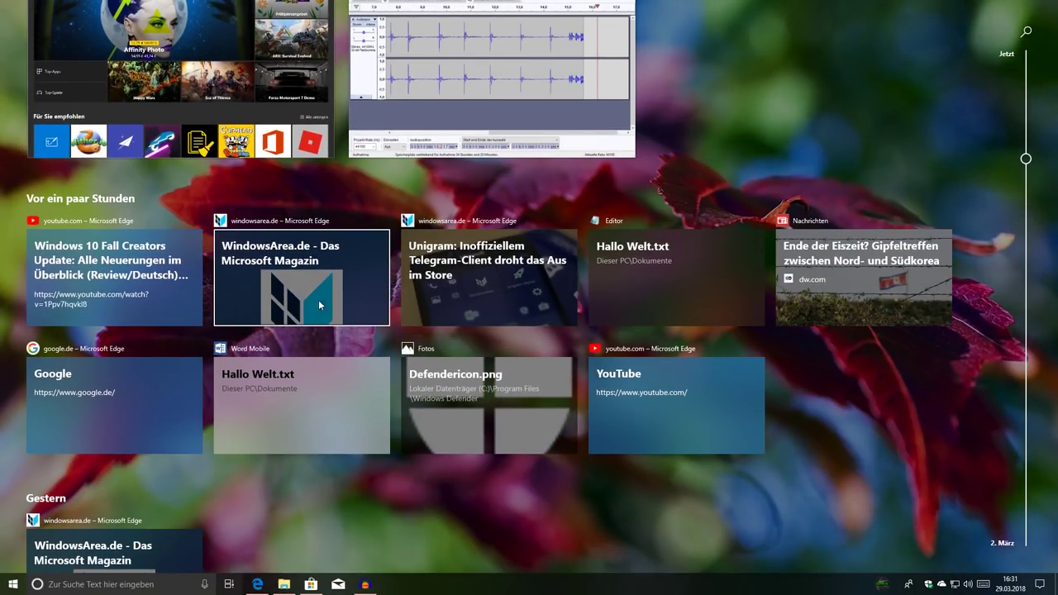
right_click(268, 275)
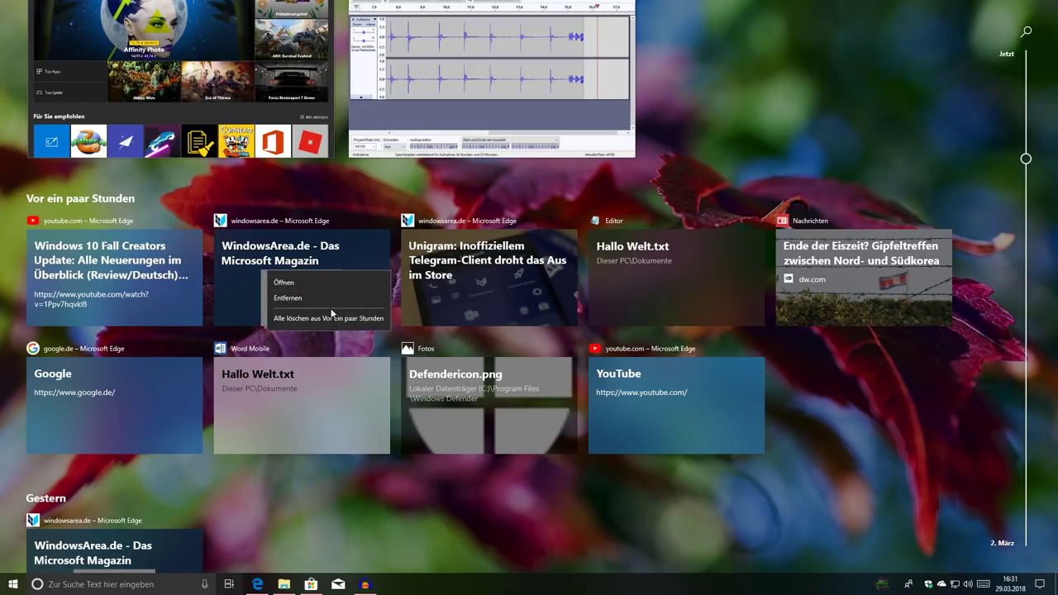
left_click(895, 336)
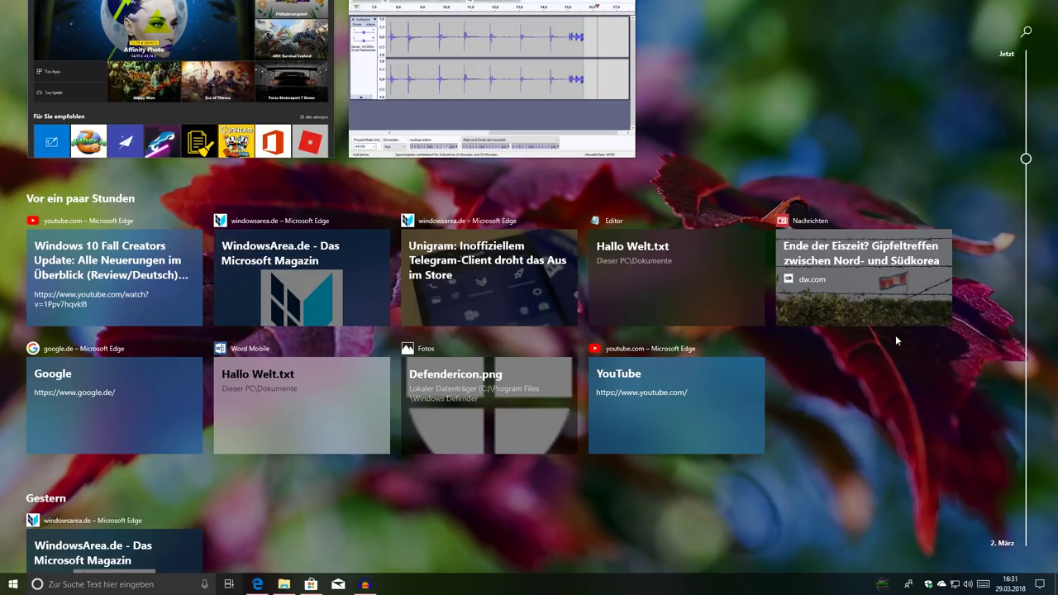
- Browse the timeline by date between the open windows and the older activities, and leave Task View for the desktop
left_click_drag(1026, 157, 1032, 75)
scroll(862, 366, "down", 10)
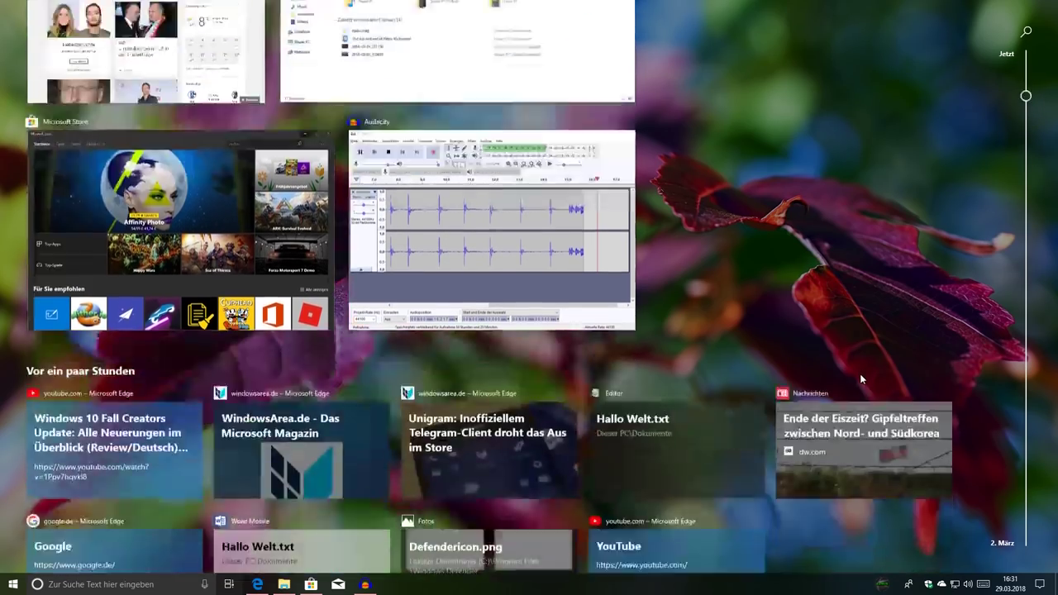
scroll(842, 429, "down", 5)
scroll(570, 378, "up", 15)
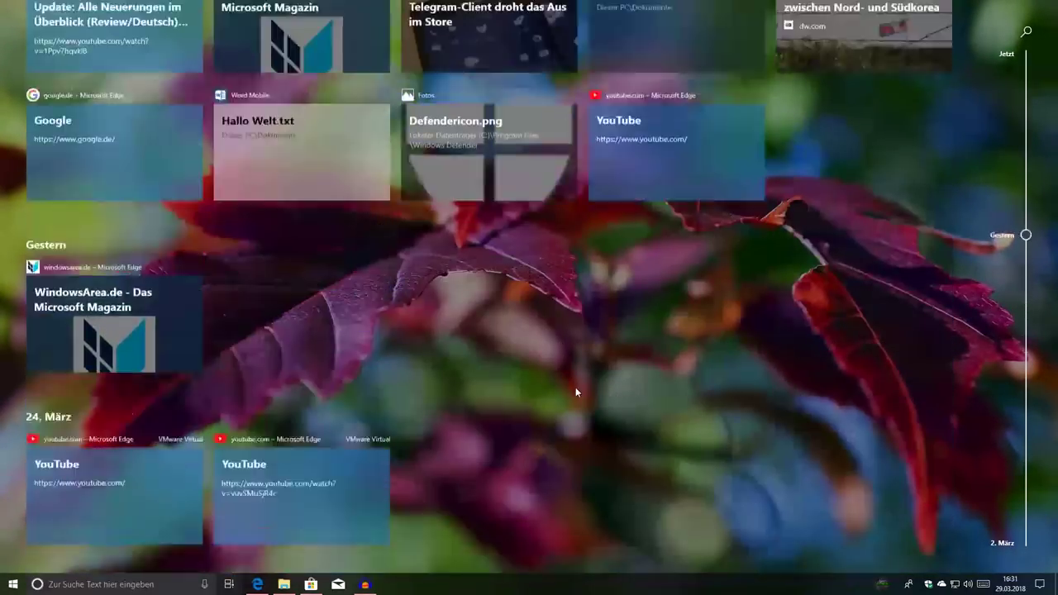
scroll(658, 347, "up", 2)
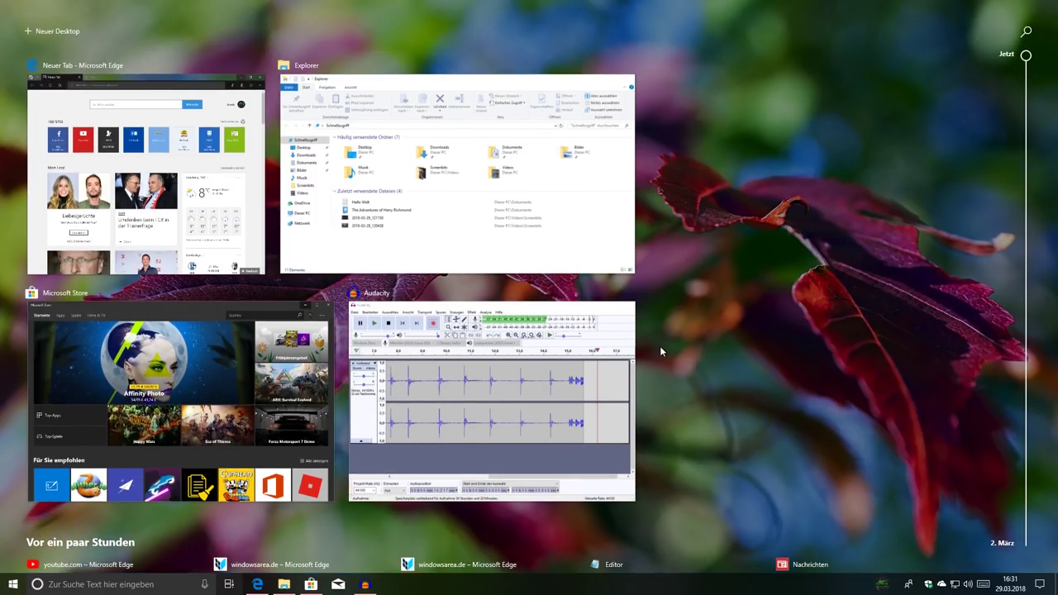
scroll(701, 284, "down", 6)
left_click(829, 142)
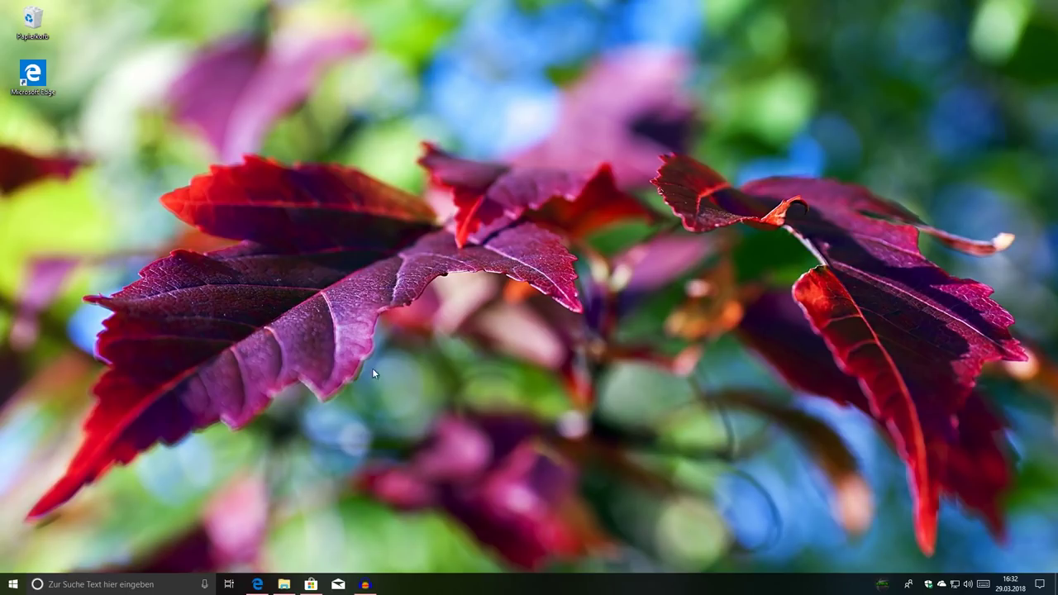
- Open the recent Hallo Welt document through Word Mobile's Start entry and close Word Mobile again
left_click(12, 584)
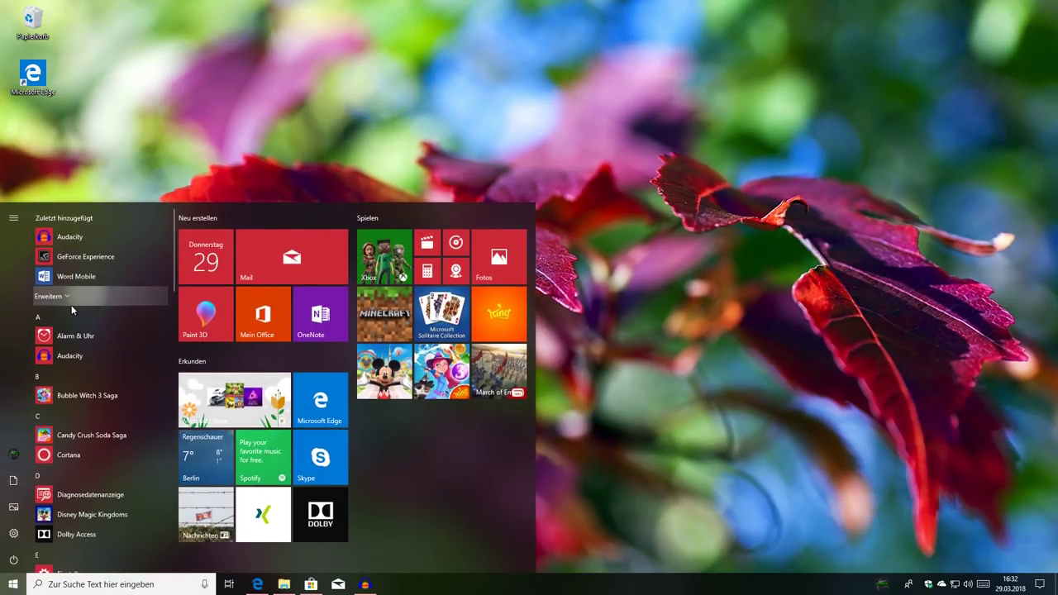
right_click(74, 282)
left_click(120, 376)
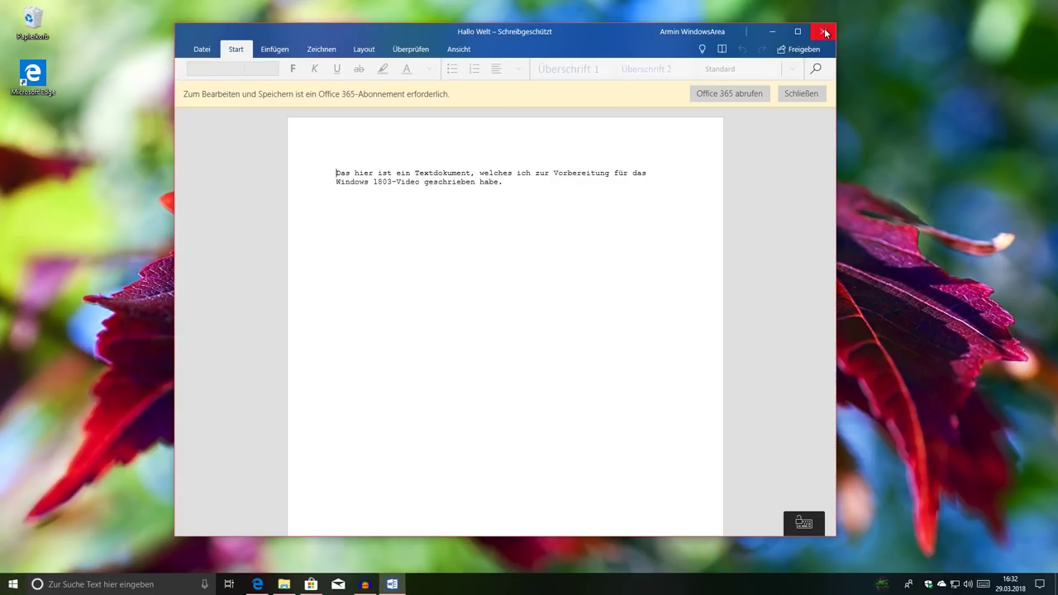
left_click(825, 32)
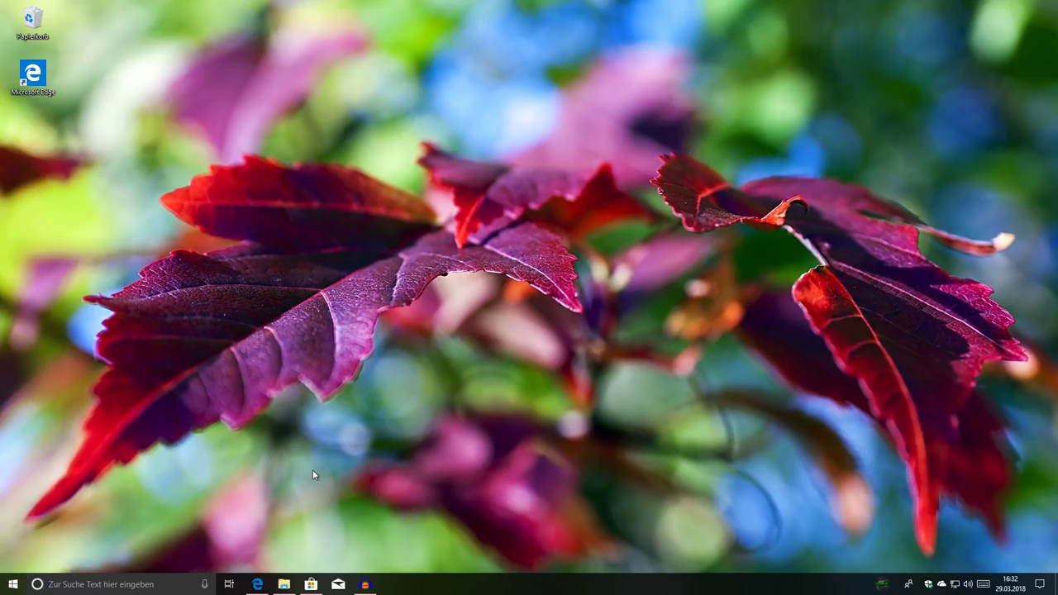
- Open Windows Settings and go to the Anzeigen page of the System category
left_click(12, 584)
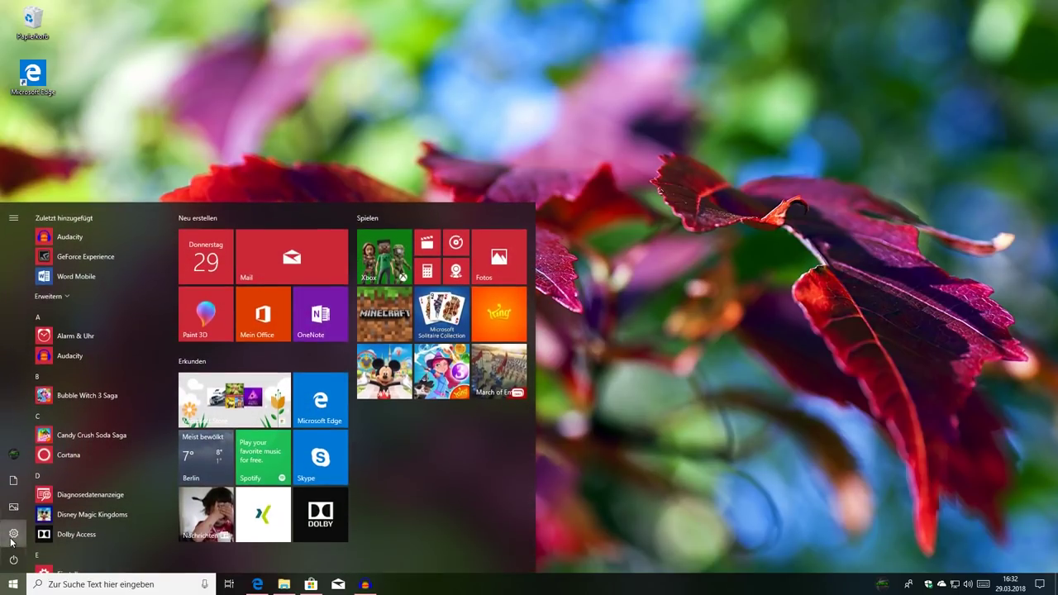
left_click(13, 534)
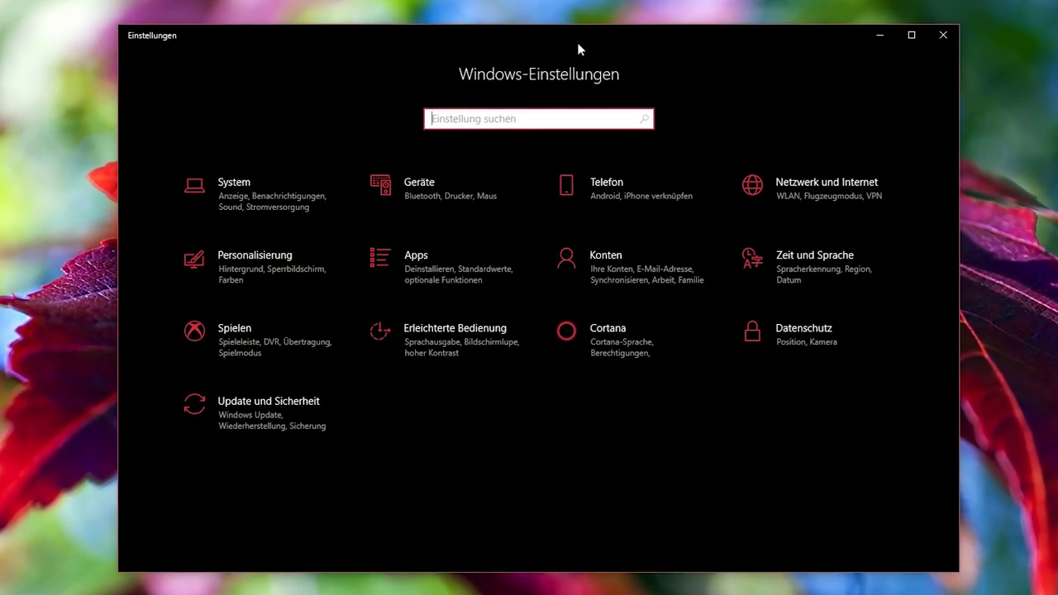
left_click(281, 209)
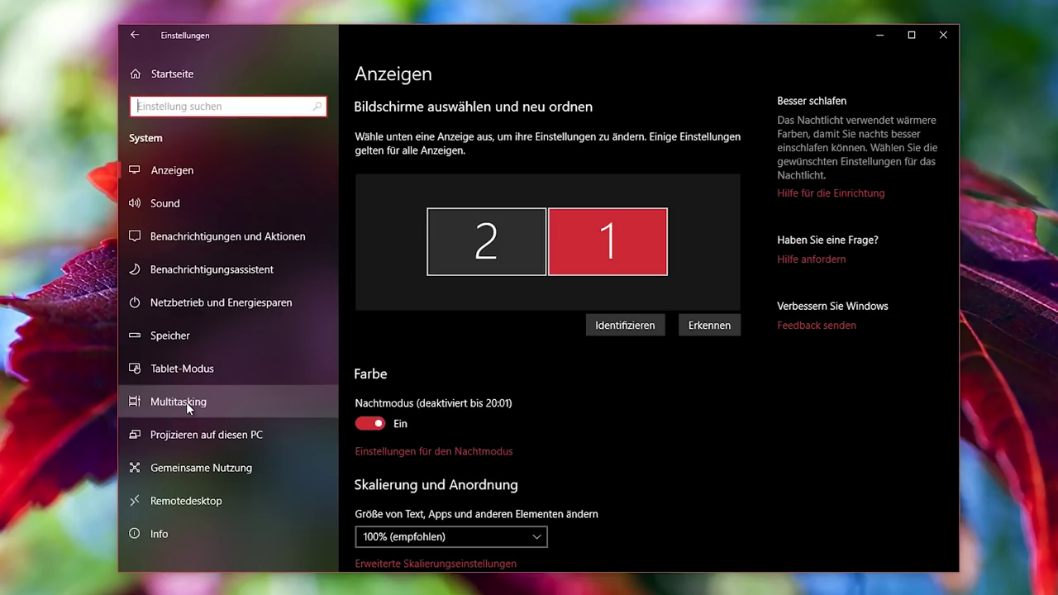
- Review the Anzeigen options and the Erweiterte Skalierungseinstellungen for correcting blurry apps, and return to Anzeigen
scroll(759, 428, "down", 3)
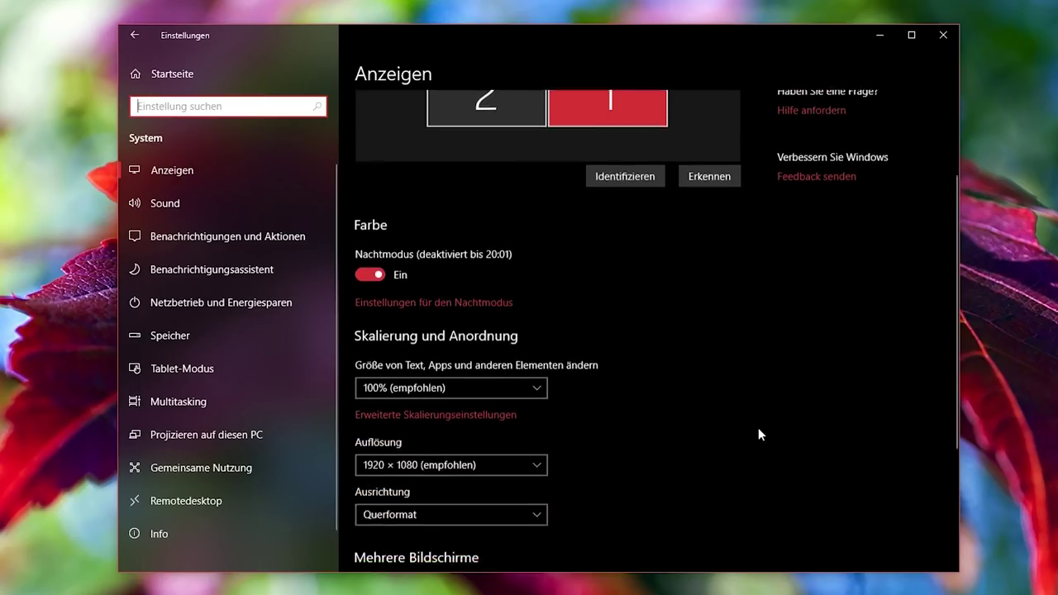
scroll(758, 427, "down", 2)
scroll(660, 324, "up", 5)
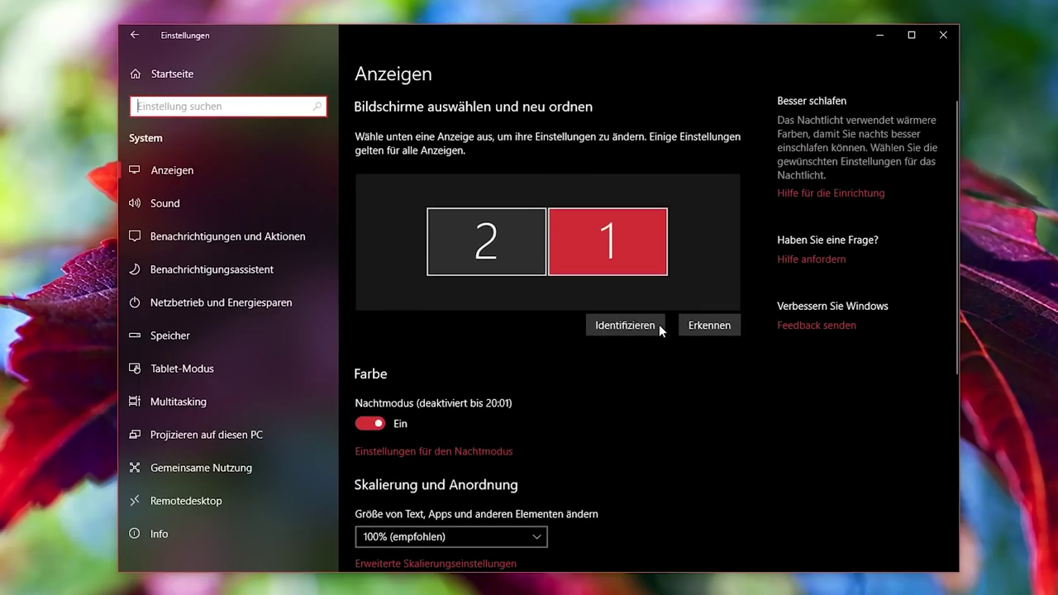
scroll(675, 341, "down", 3)
left_click(417, 400)
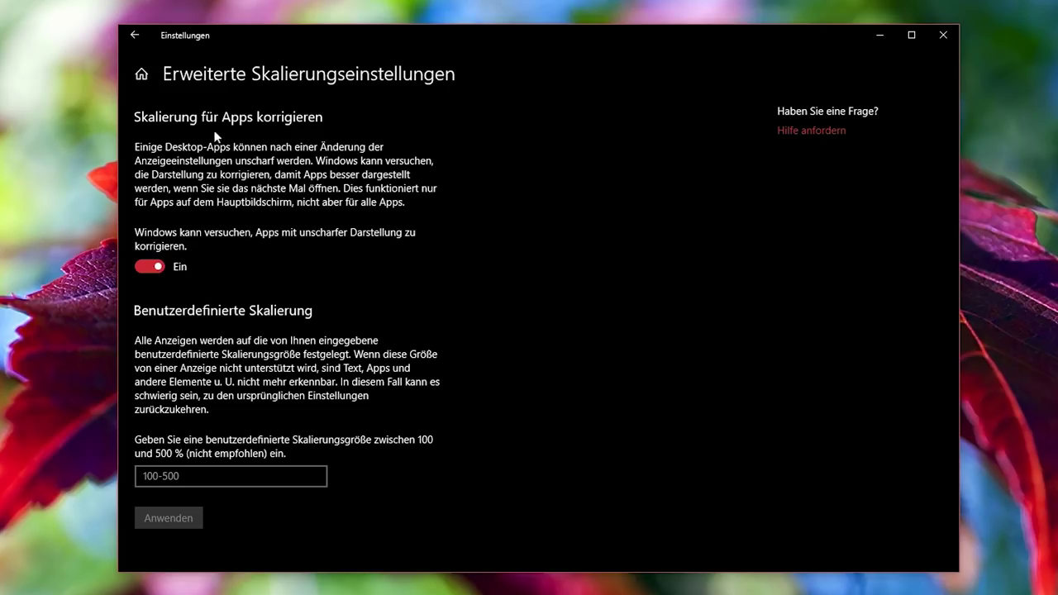
left_click(135, 35)
- Show the available scaling percentages for text, apps and other elements and keep the 100% (empfohlen) option
scroll(814, 429, "down", 3)
left_click(444, 287)
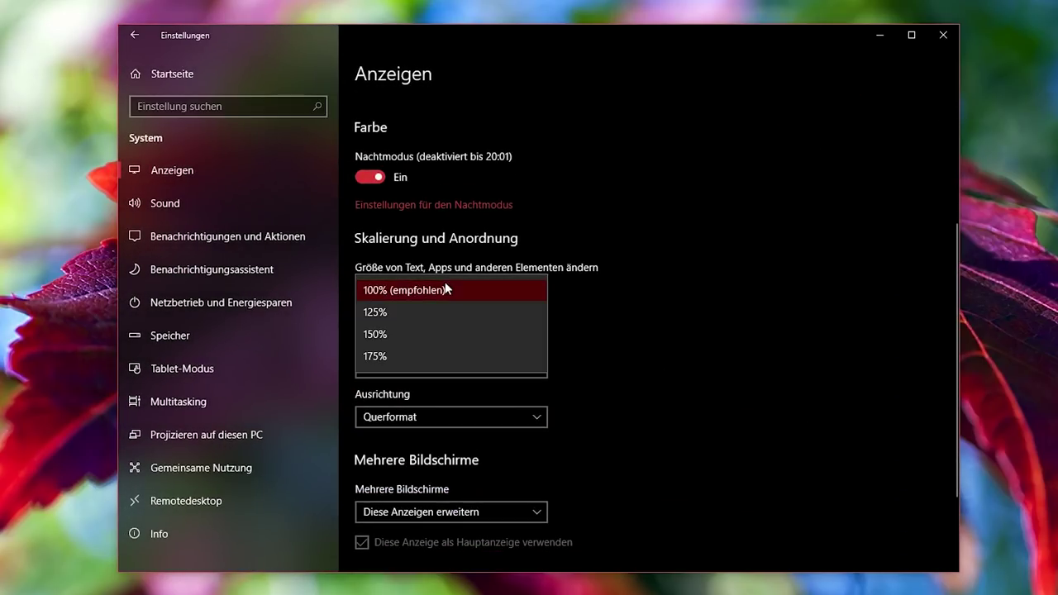
left_click(617, 219)
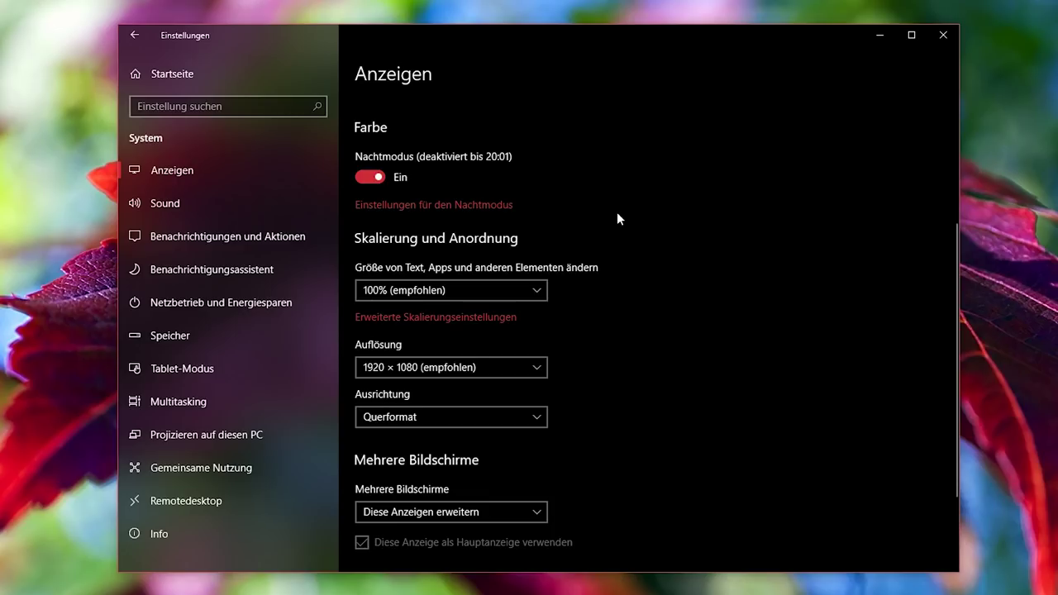
- Inspect the Erweiterte Anzeigeeinstellungen and display 1's adapter properties, including Monitor and Farbverwaltung, and return to Anzeigen
scroll(645, 248, "down", 3)
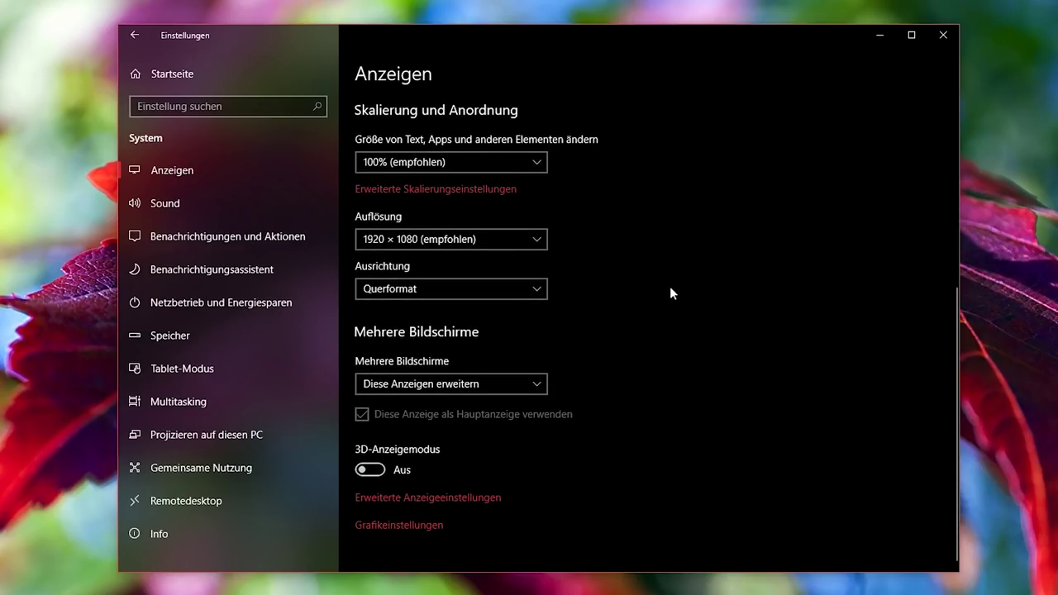
left_click(428, 499)
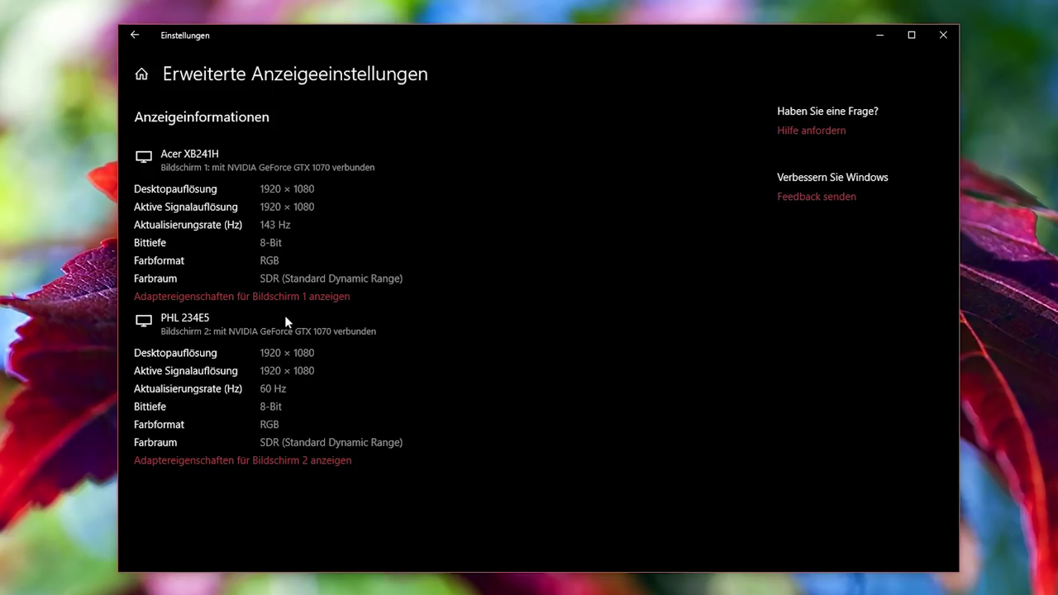
left_click(213, 297)
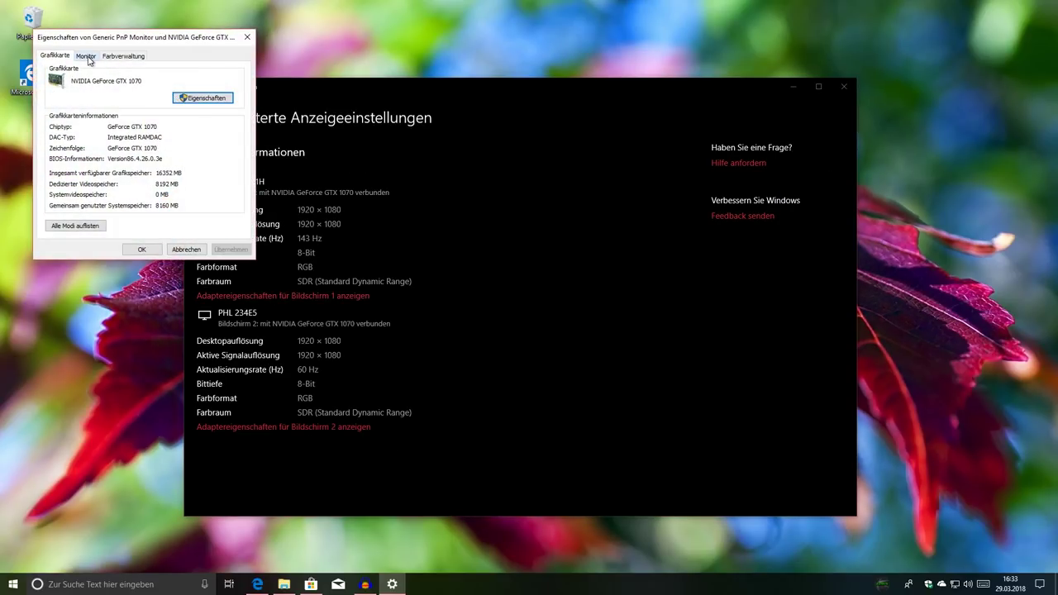
left_click(86, 56)
left_click(123, 56)
left_click(246, 38)
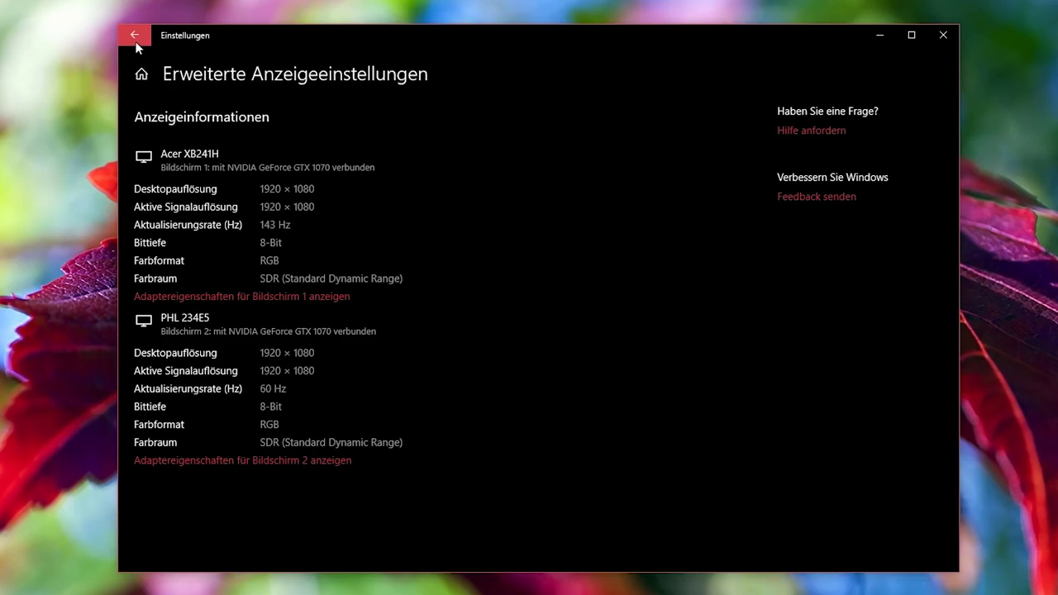
left_click(197, 86)
- Open the Grafikeinstellungen from the Anzeigen page and select the Minecraft entry
scroll(634, 376, "down", 5)
left_click(399, 526)
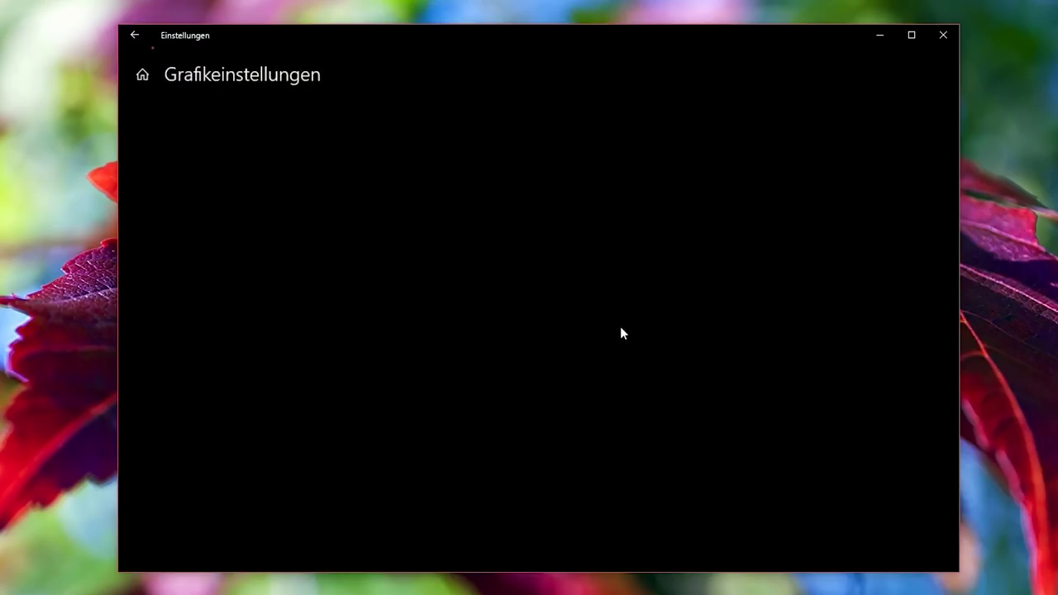
left_click(265, 322)
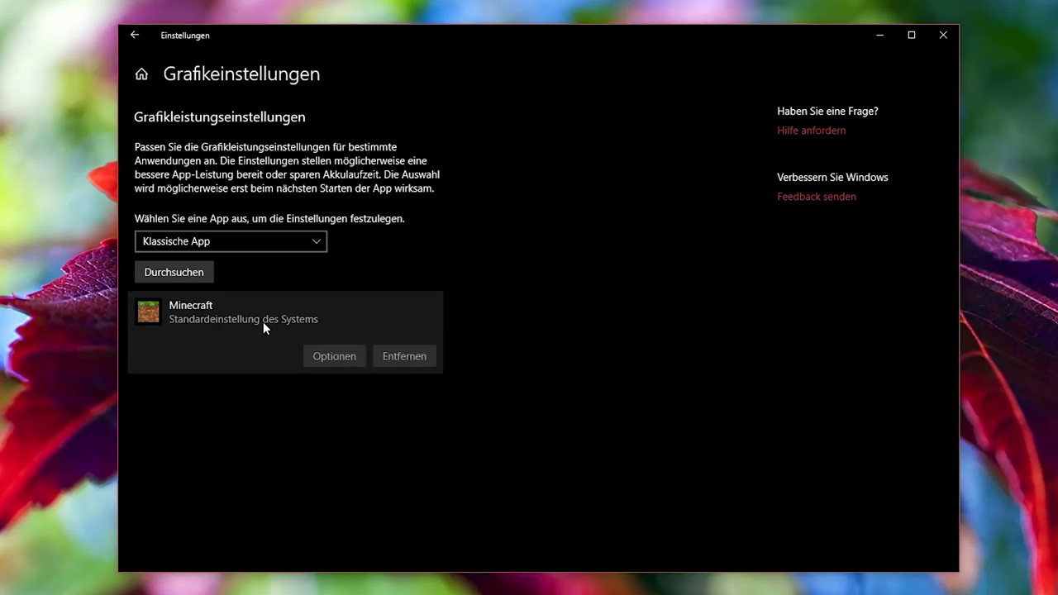
- Switch the app type away from Klassische App and look through the list of installed apps offered for graphics settings
left_click(227, 242)
left_click(186, 263)
left_click(186, 272)
scroll(252, 348, "down", 5)
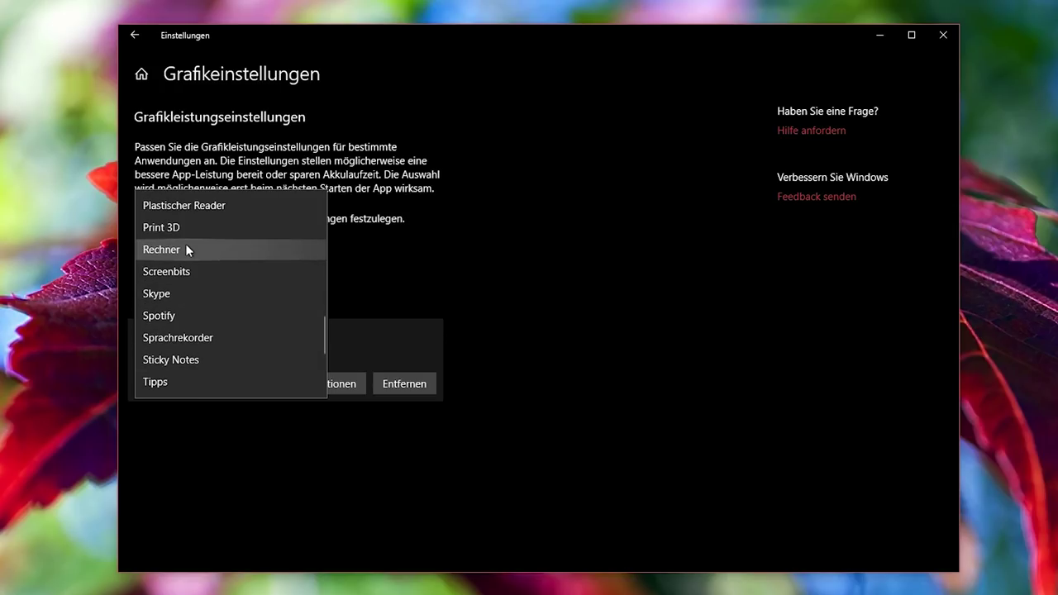
scroll(293, 272, "up", 4)
left_click(206, 253)
- Set the app type back to Klassische App, and open and cancel the file dialog for adding a program
left_click(283, 242)
left_click(190, 218)
left_click(205, 273)
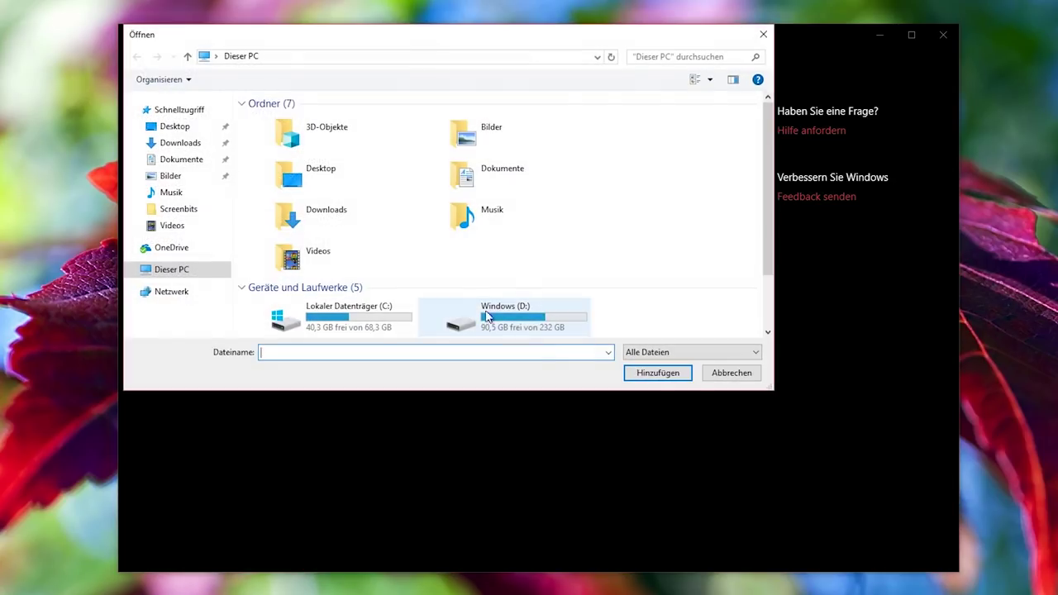
left_click(730, 372)
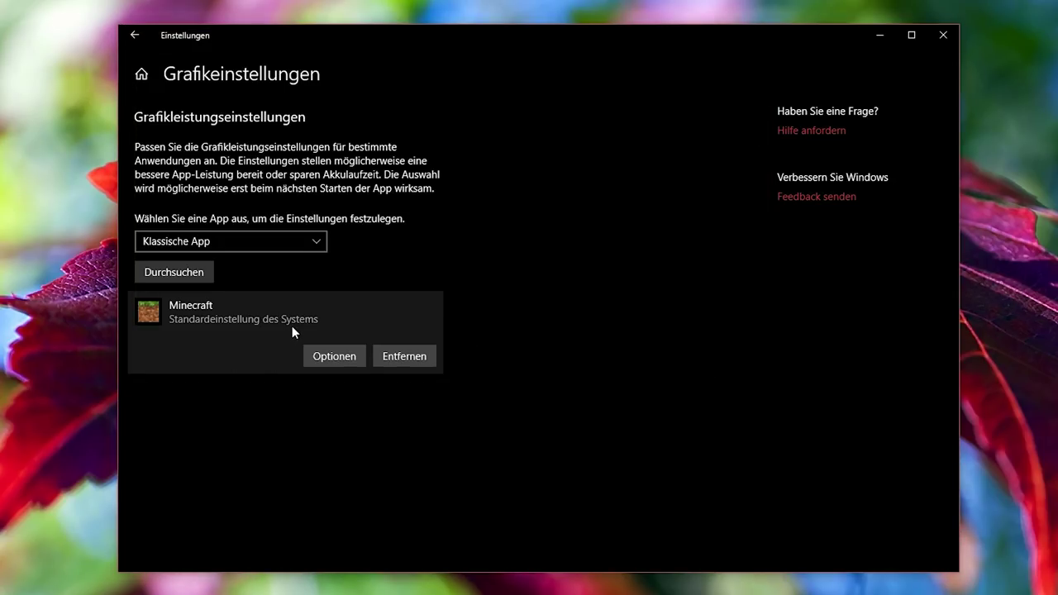
- Review Minecraft's graphics options Standardeinstellung des Systems, Energiesparmodus and Hohe Leistung, and cancel without saving
left_click(317, 356)
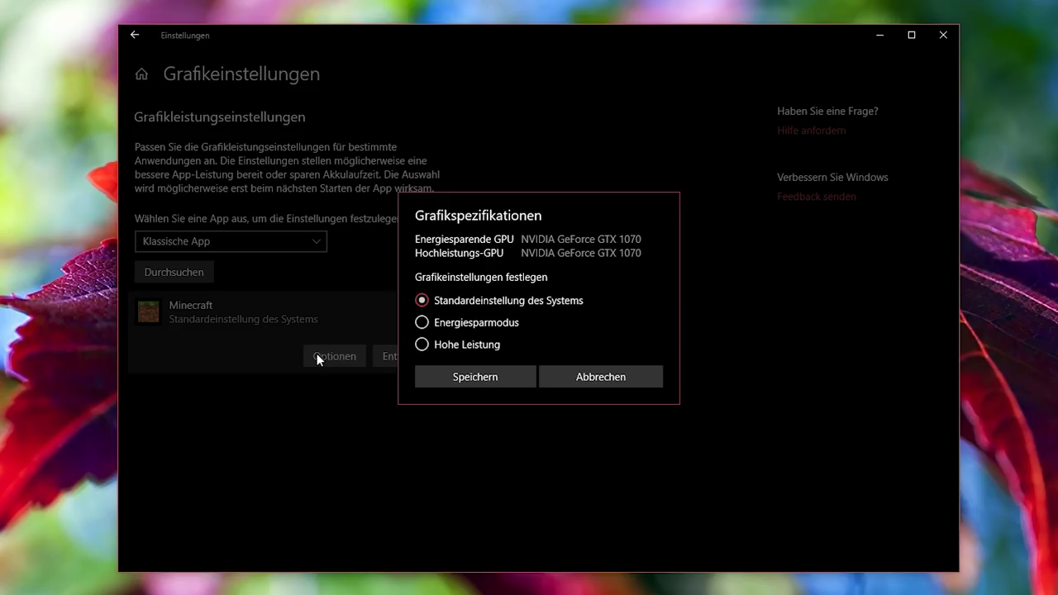
left_click(450, 325)
left_click(460, 342)
key("Down")
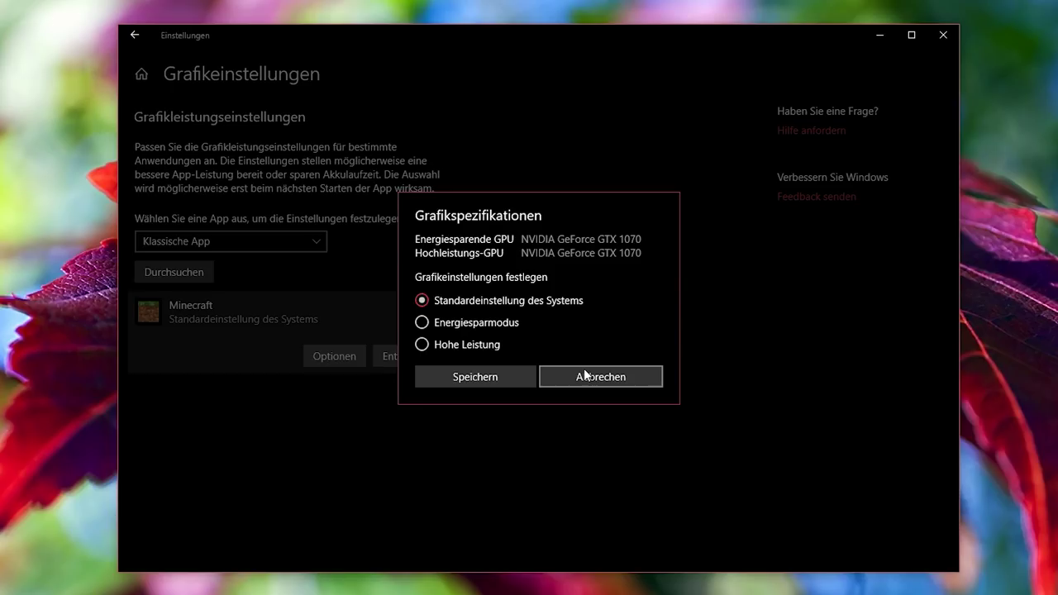
left_click(583, 371)
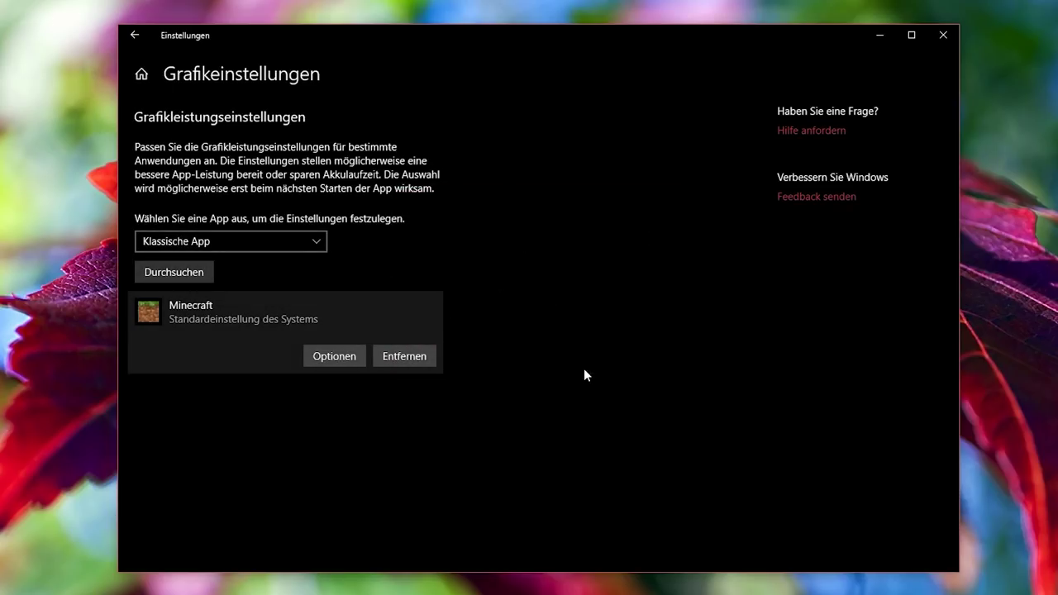
- Return to the Anzeigen page, review its remaining options and open the Sound settings
left_click(148, 42)
scroll(817, 472, "down", 3)
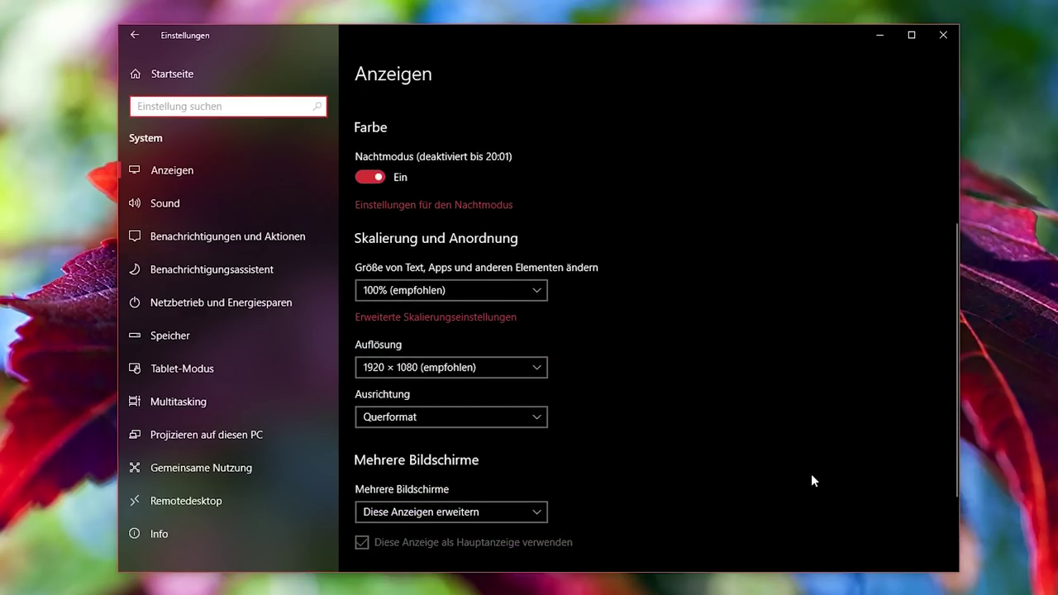
scroll(818, 455, "down", 3)
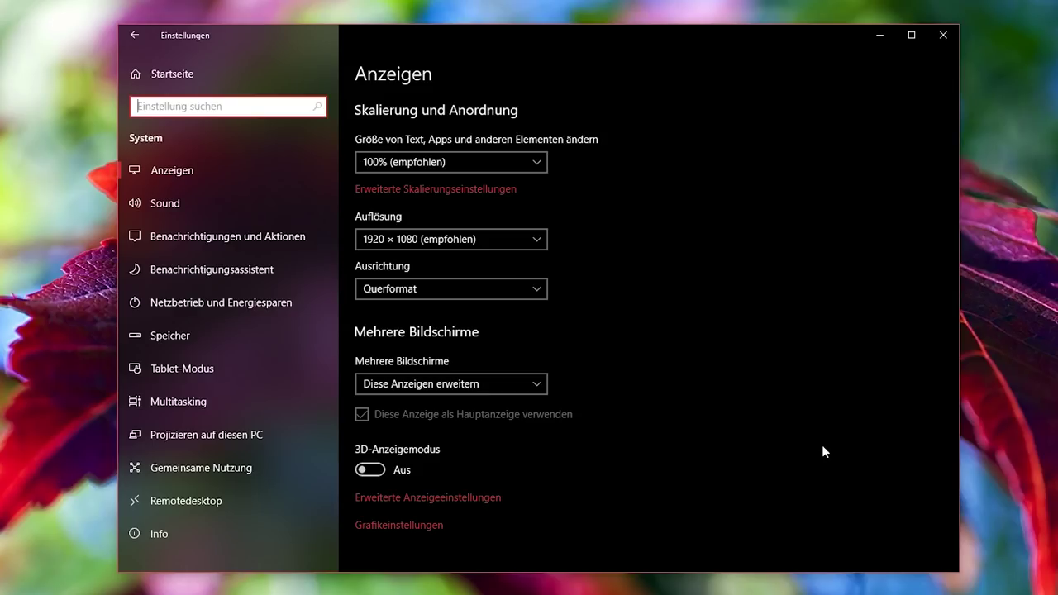
scroll(727, 457, "up", 5)
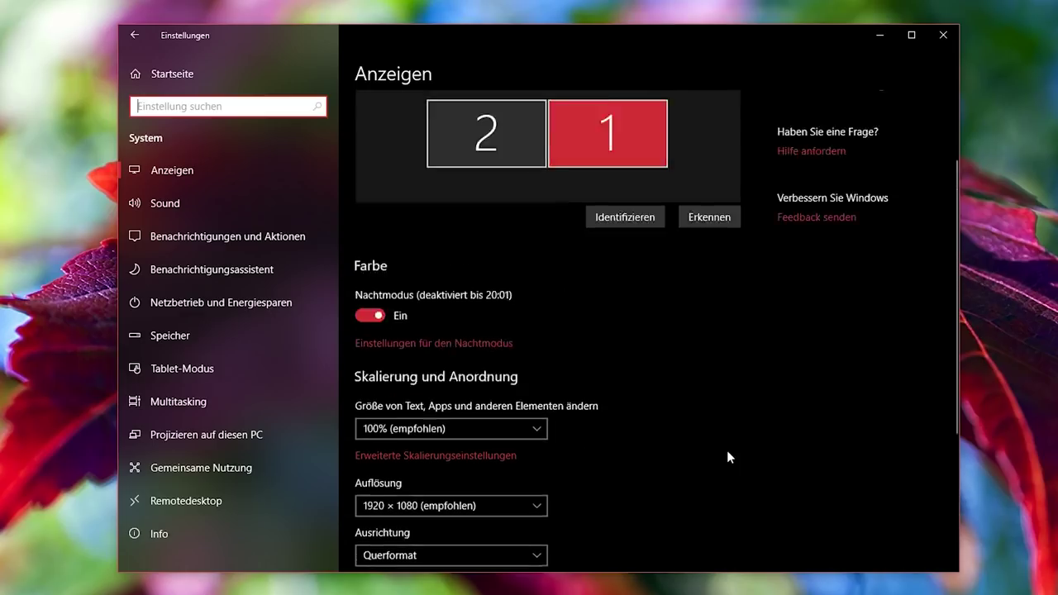
left_click(214, 201)
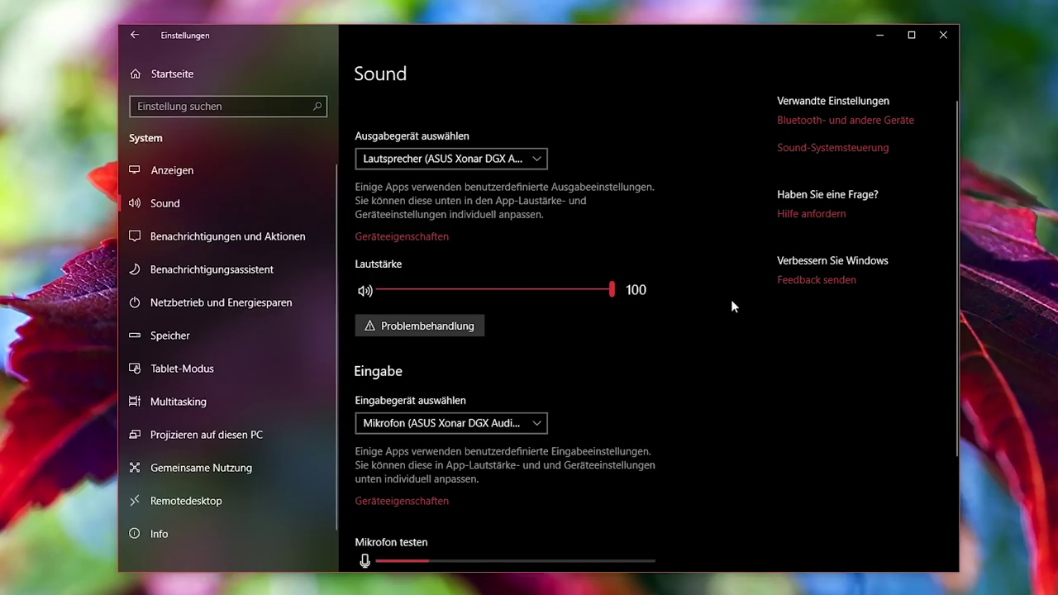
- Review the available output devices and the App-Lautstärke- und Geräteeinstellungen page, and return to the Sound settings
left_click(476, 164)
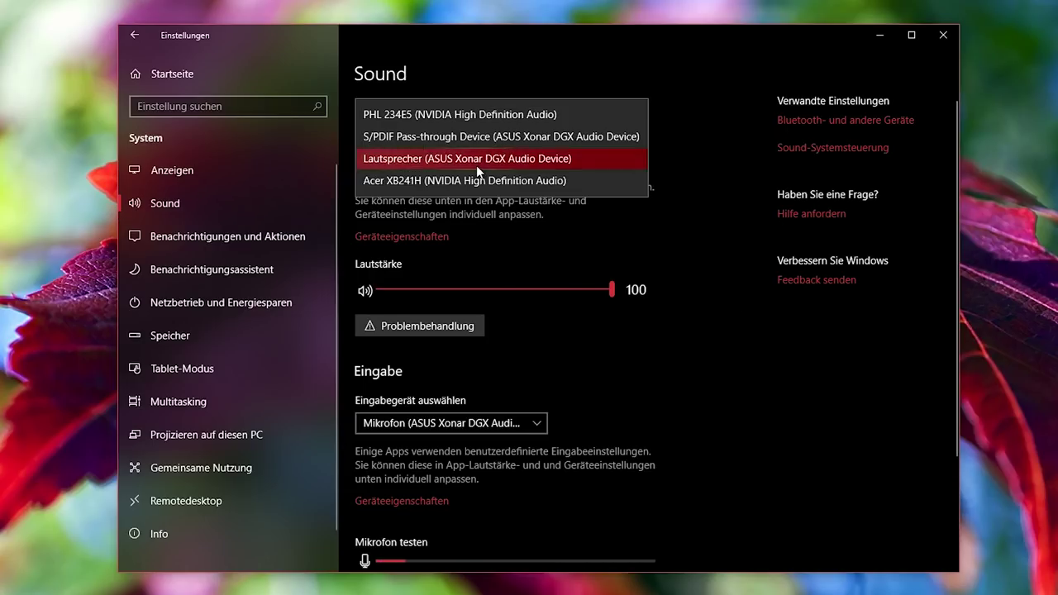
left_click(783, 312)
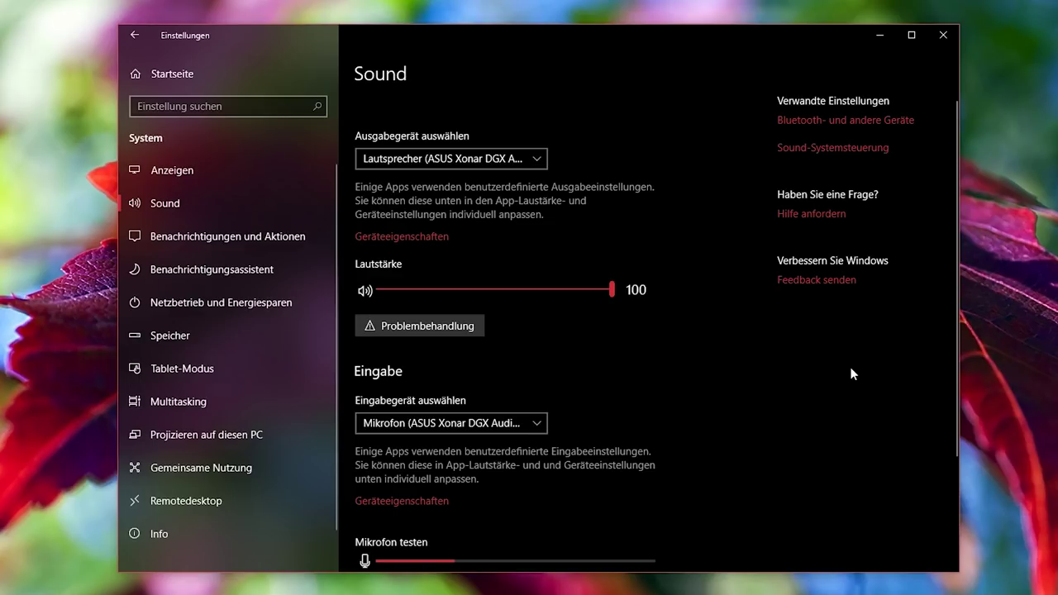
left_click_drag(956, 221, 947, 333)
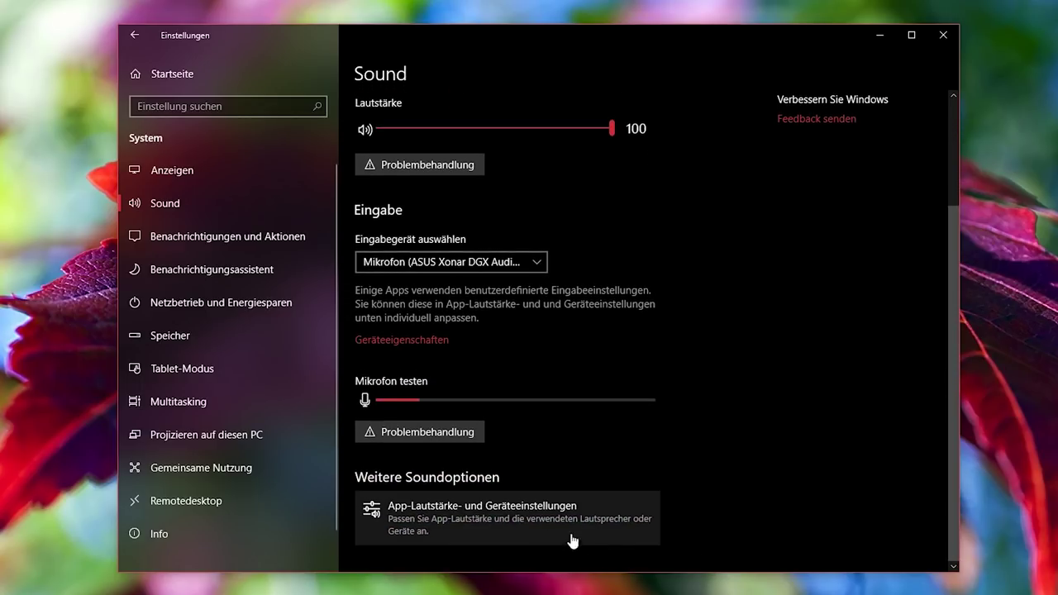
left_click(498, 533)
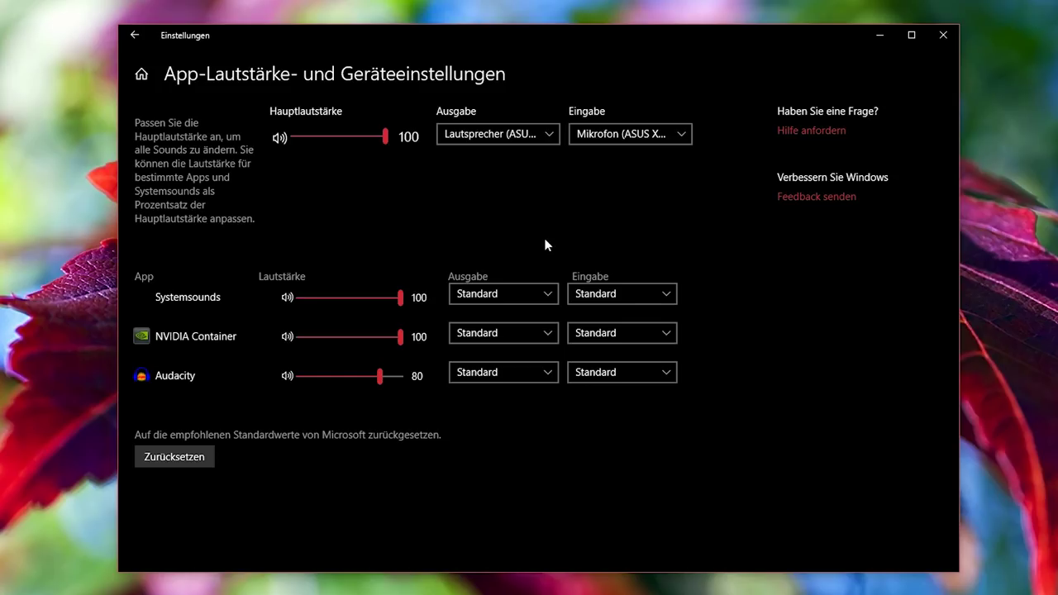
left_click(135, 35)
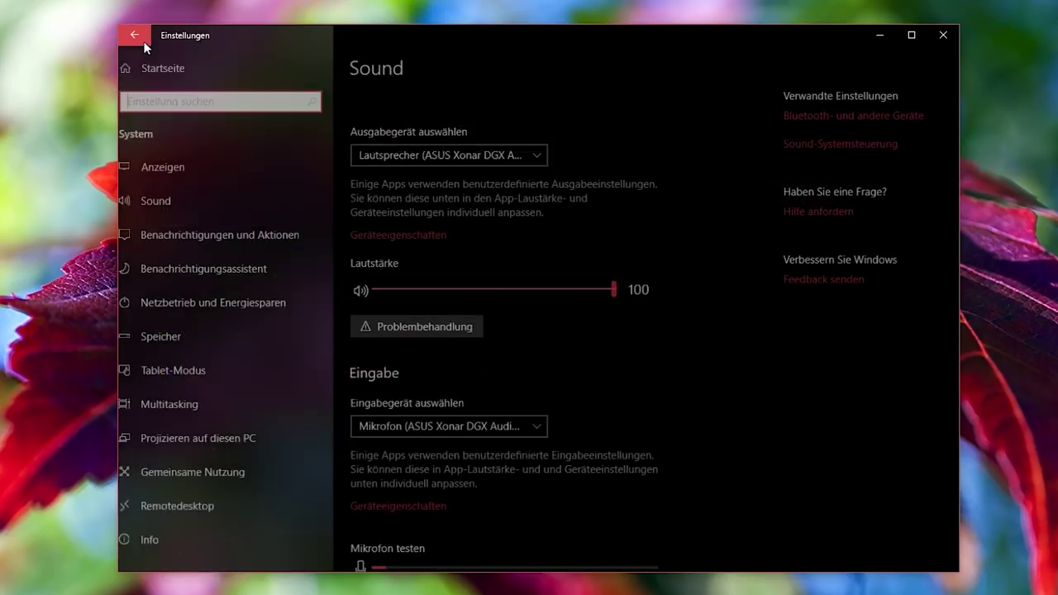
left_click(179, 106)
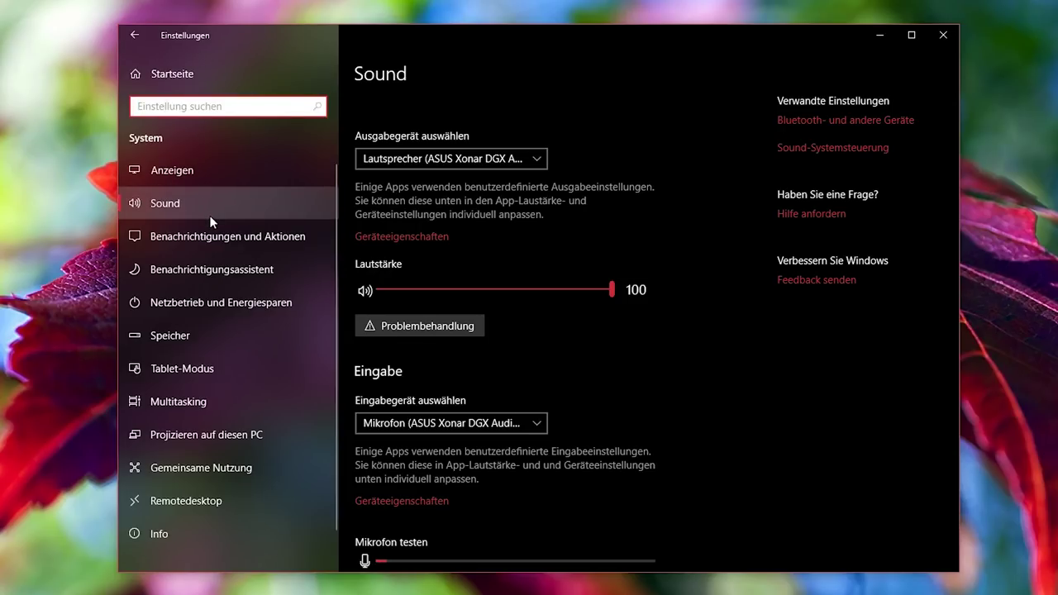
- Open the Benachrichtigungsassistent settings, check its tile in the Action Center, and review the focus options and automatic rules
left_click(224, 266)
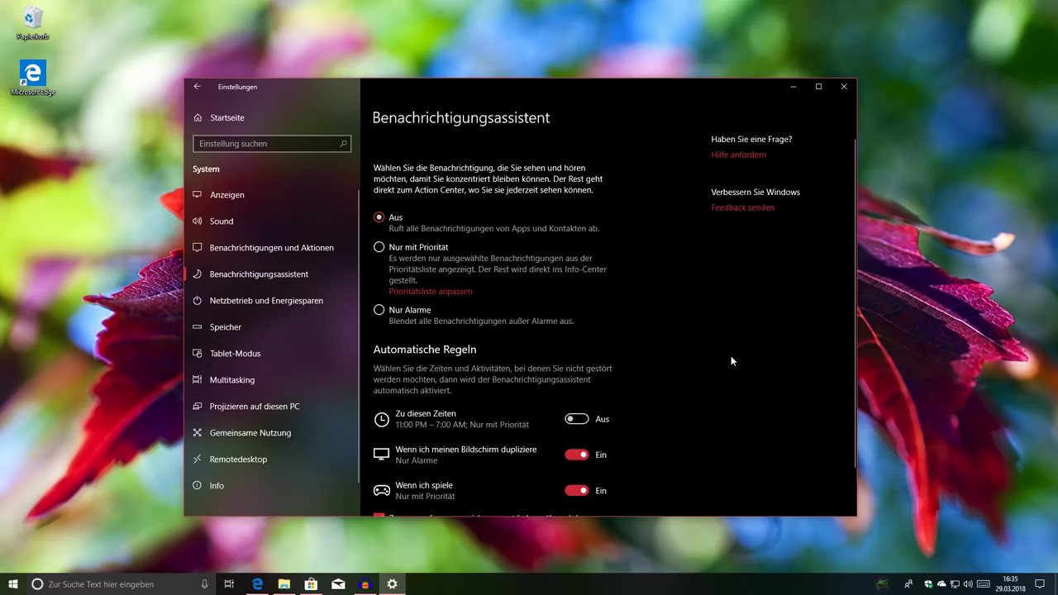
left_click(1040, 584)
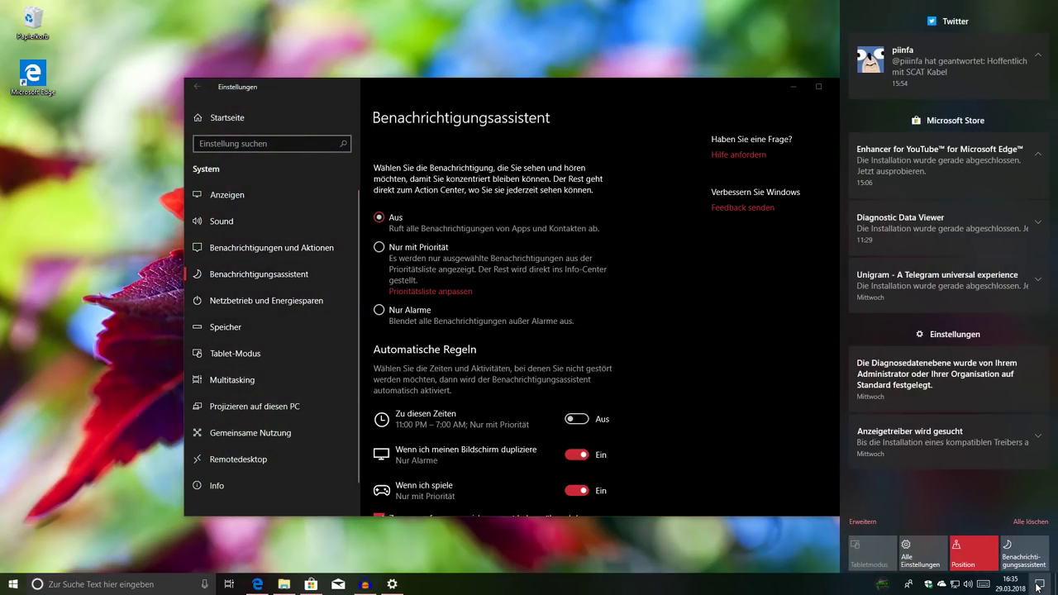
left_click(1007, 545)
left_click(794, 442)
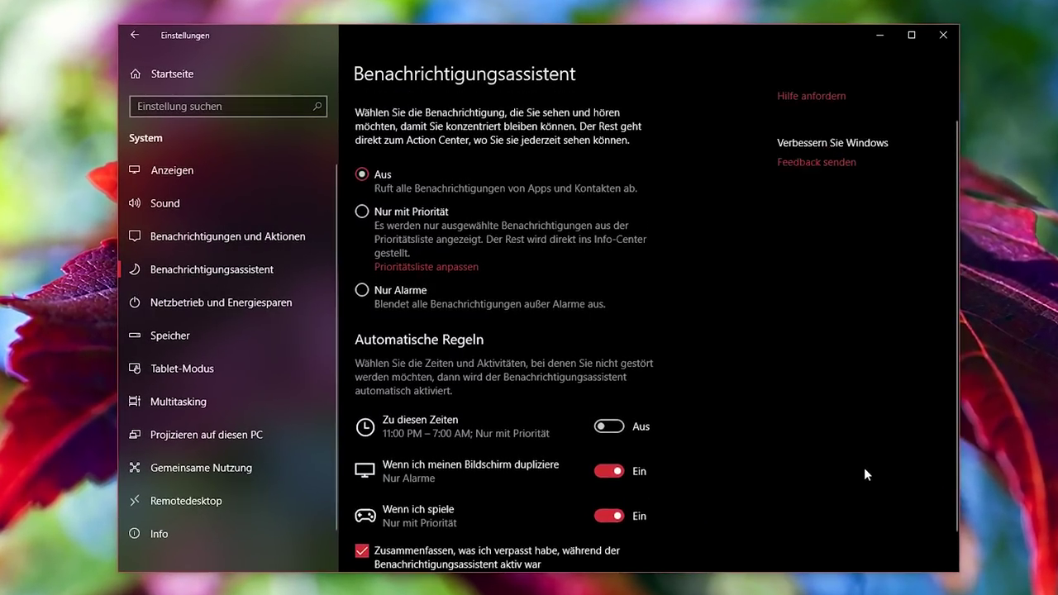
scroll(866, 475, "up", 1)
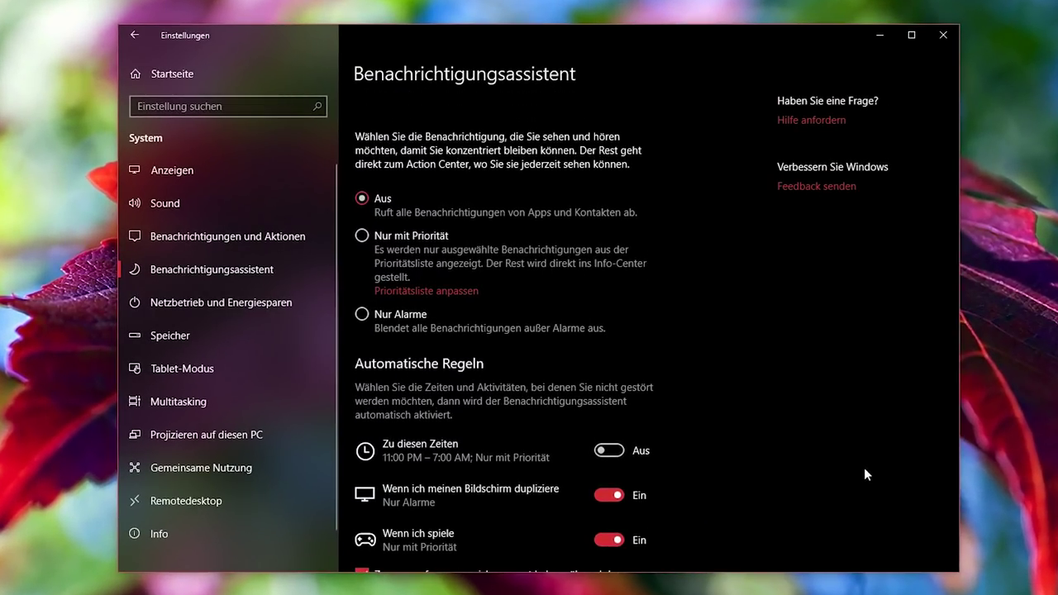
scroll(865, 475, "down", 2)
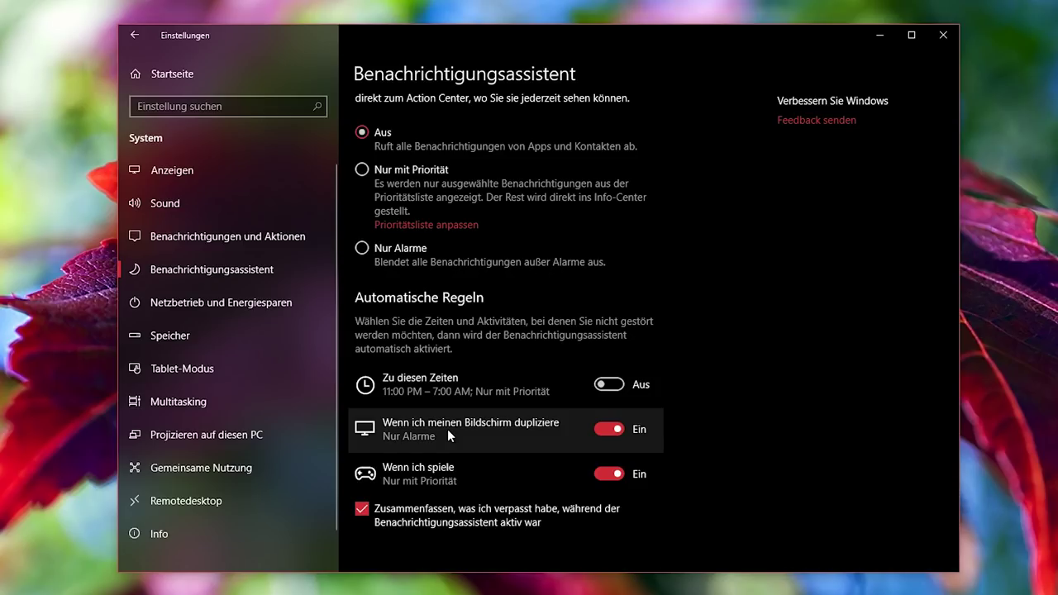
- Turn on the Zu diesen Zeiten rule, review its Wiederholungen and Fokus-Ebene options, and turn the rule off again
left_click(424, 387)
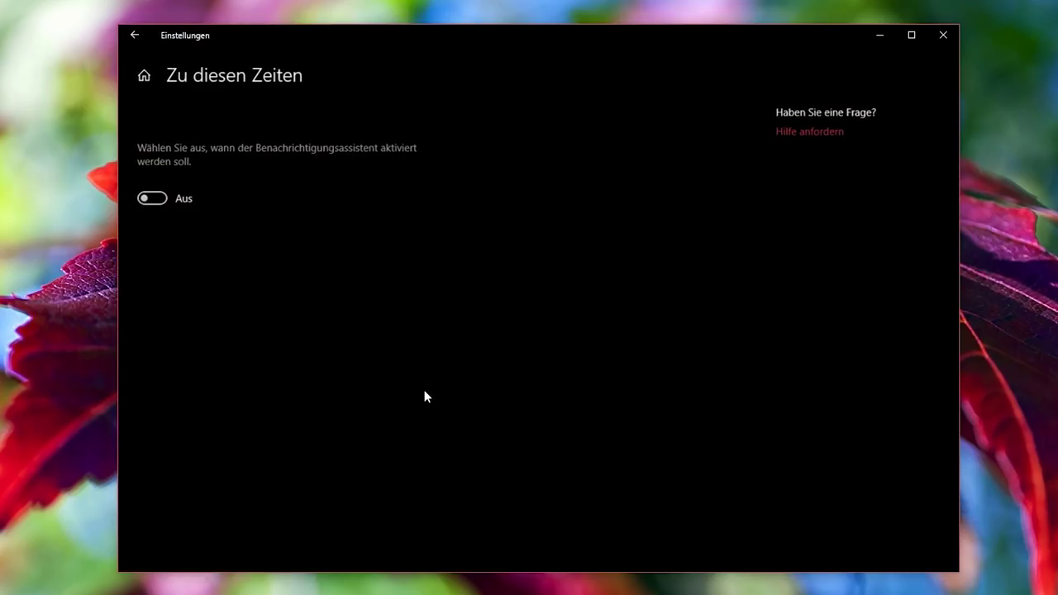
left_click(157, 199)
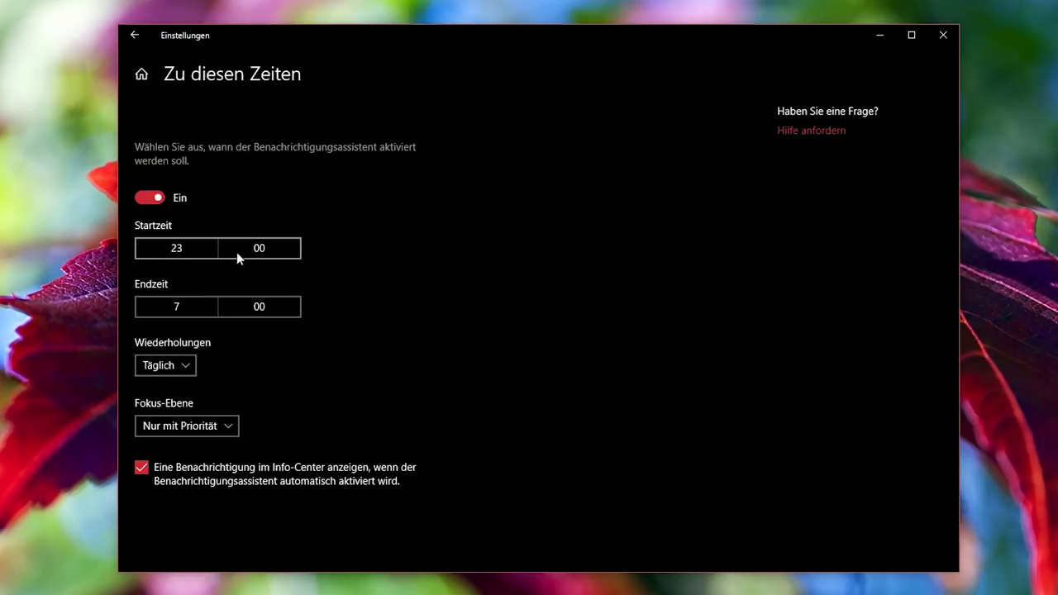
left_click(183, 364)
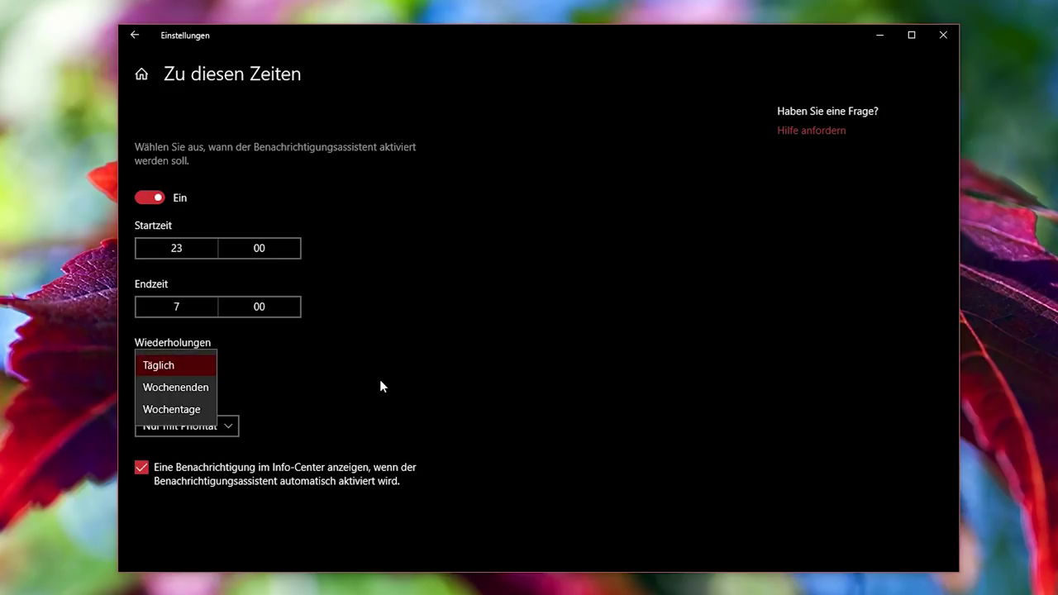
left_click(380, 382)
left_click(188, 426)
left_click(334, 397)
left_click(197, 425)
left_click(295, 338)
left_click(150, 195)
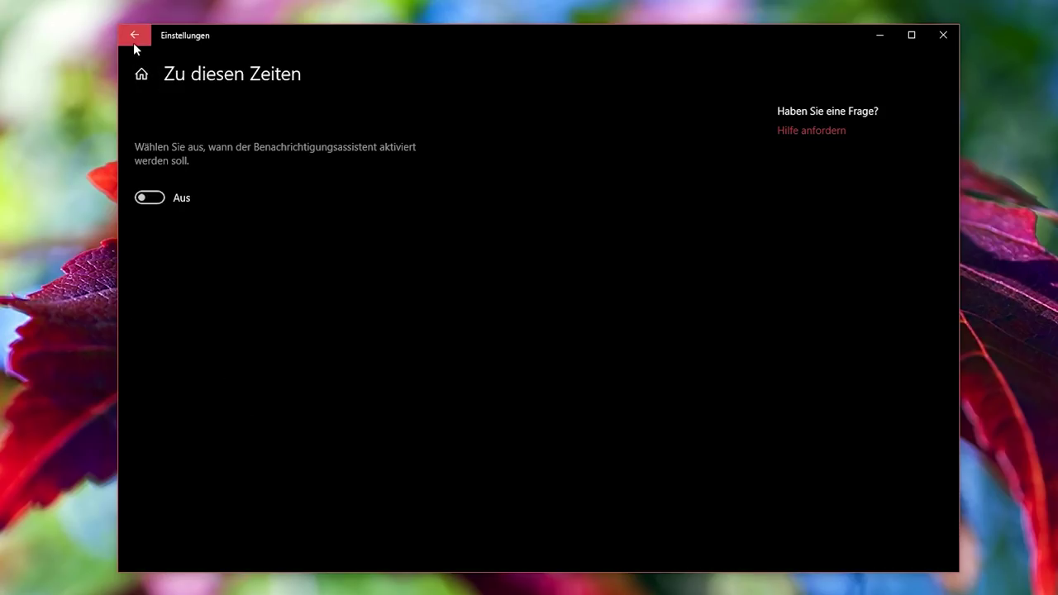
left_click(134, 36)
- Review the Fokus-Ebene options of the Bildschirm duplizieren rule and return to the Benachrichtigungsassistent page
left_click(494, 422)
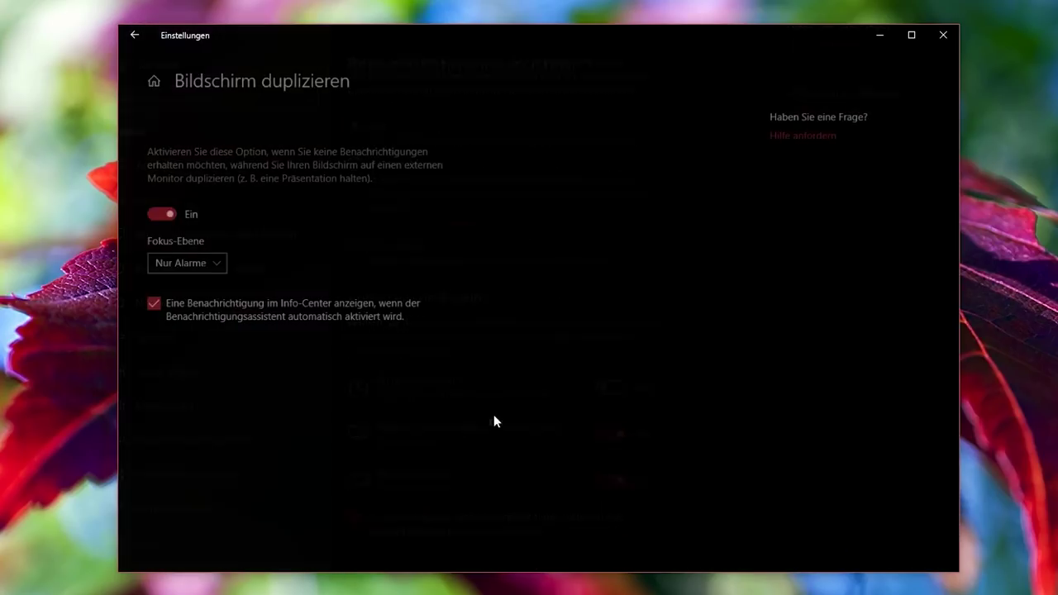
left_click(202, 265)
left_click(250, 375)
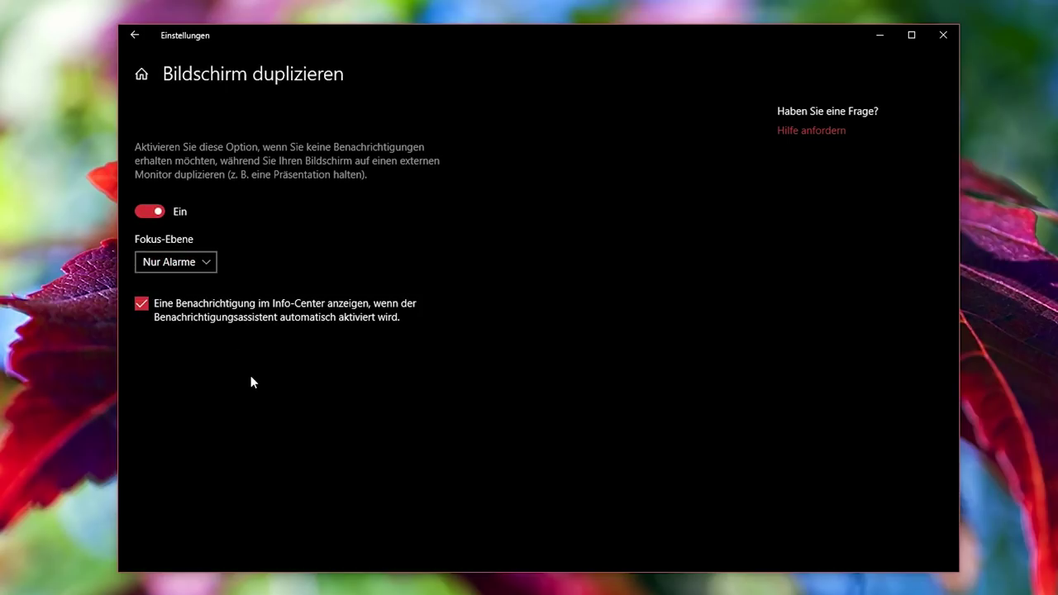
left_click(134, 35)
scroll(883, 492, "up", 2)
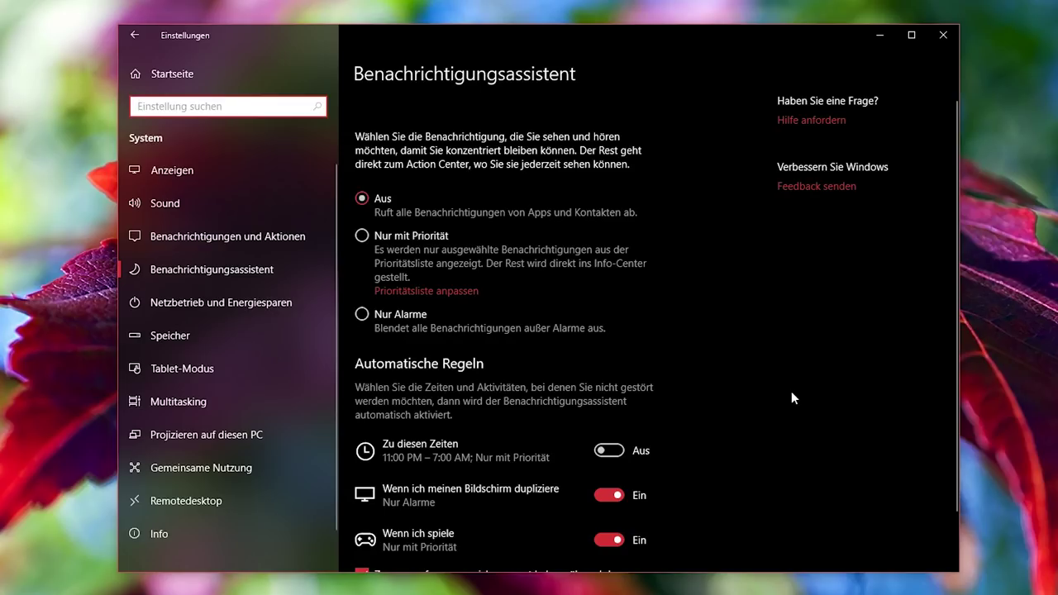
- Set the Benachrichtigungsassistent to Nur mit Priorität and review the calls, contacts and apps allowed in its Prioritätsliste
left_click(410, 239)
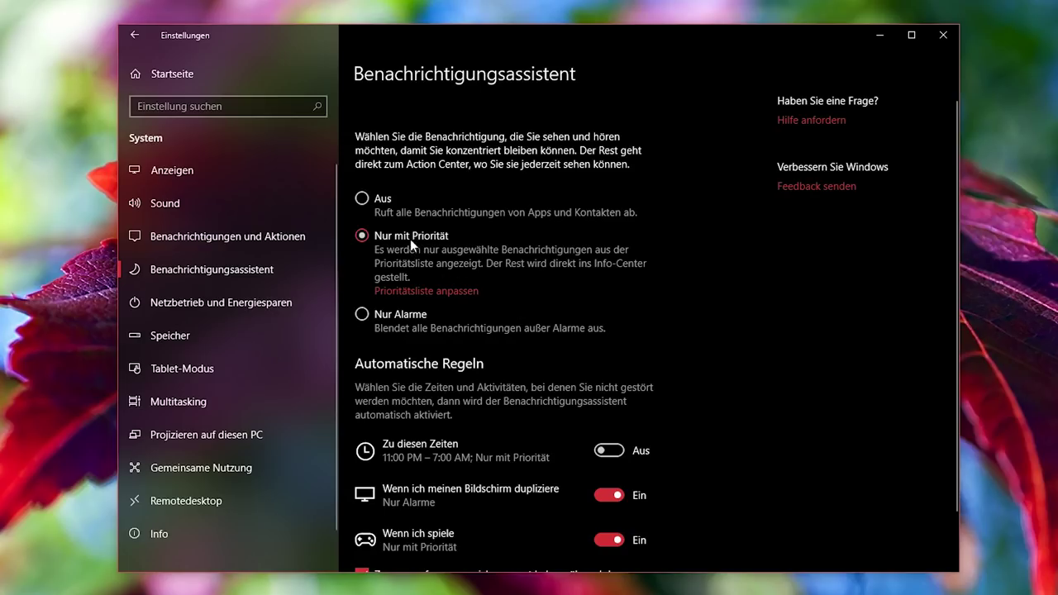
left_click(419, 292)
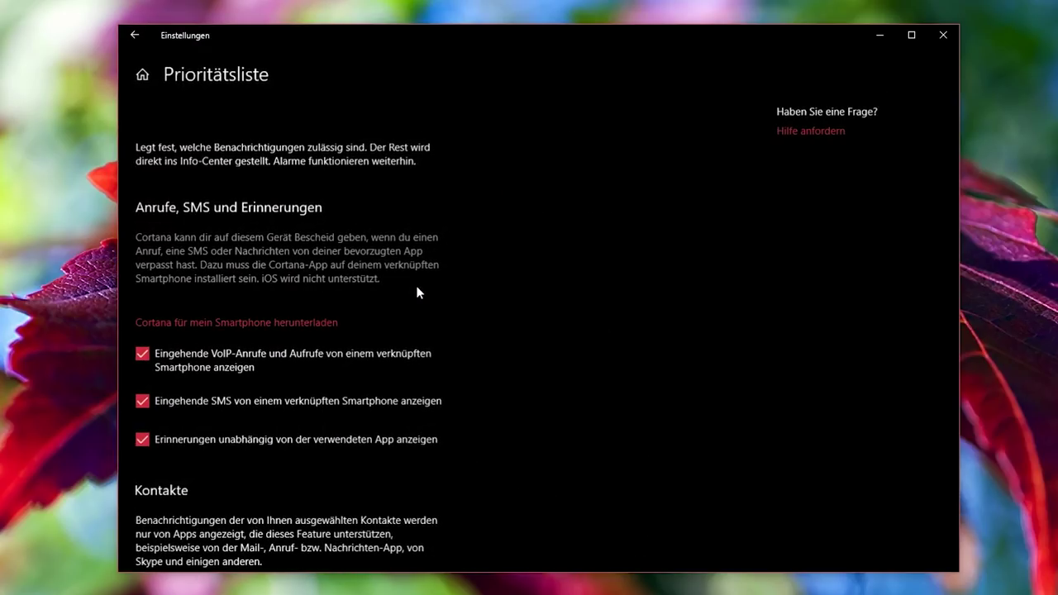
scroll(416, 285, "down", 3)
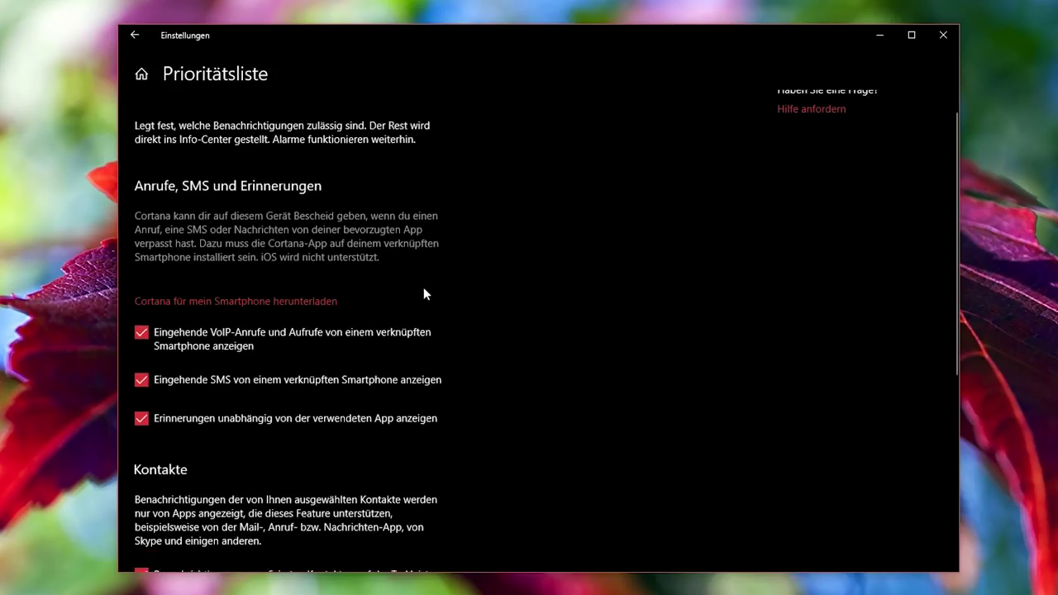
scroll(432, 280, "up", 3)
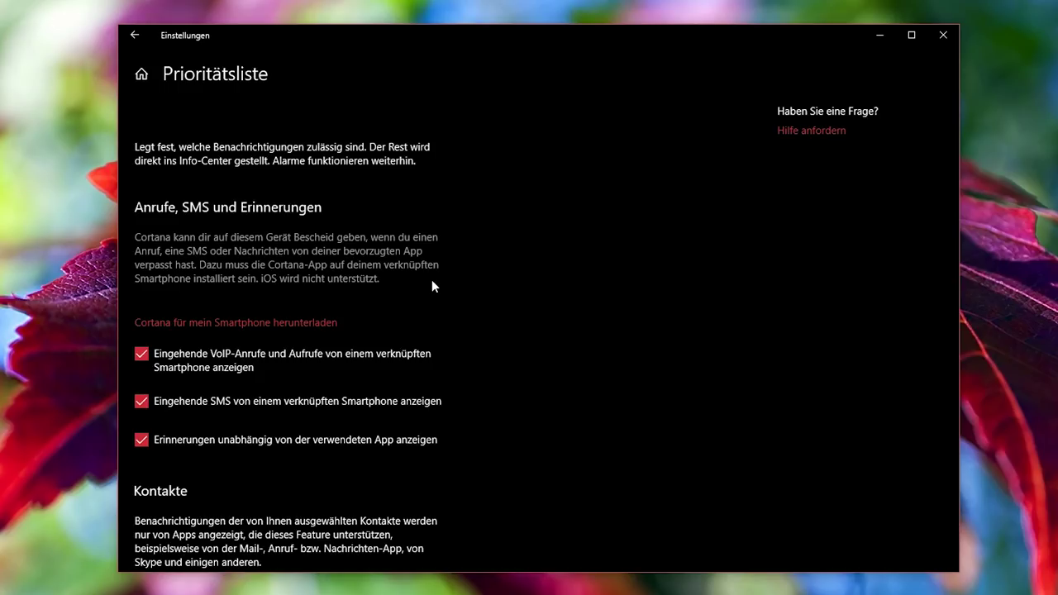
scroll(495, 356, "down", 5)
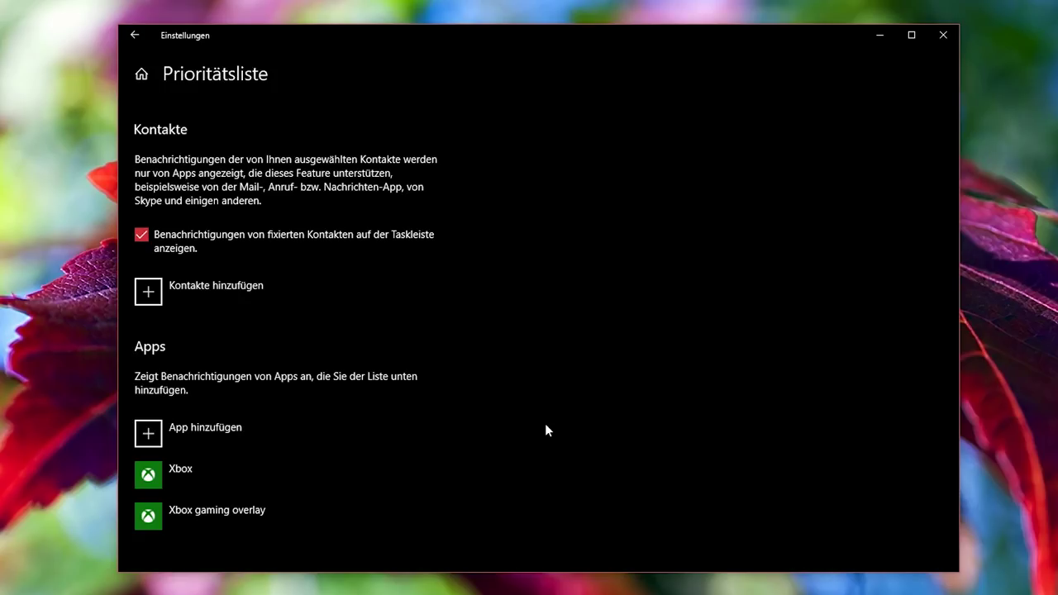
scroll(213, 305, "up", 3)
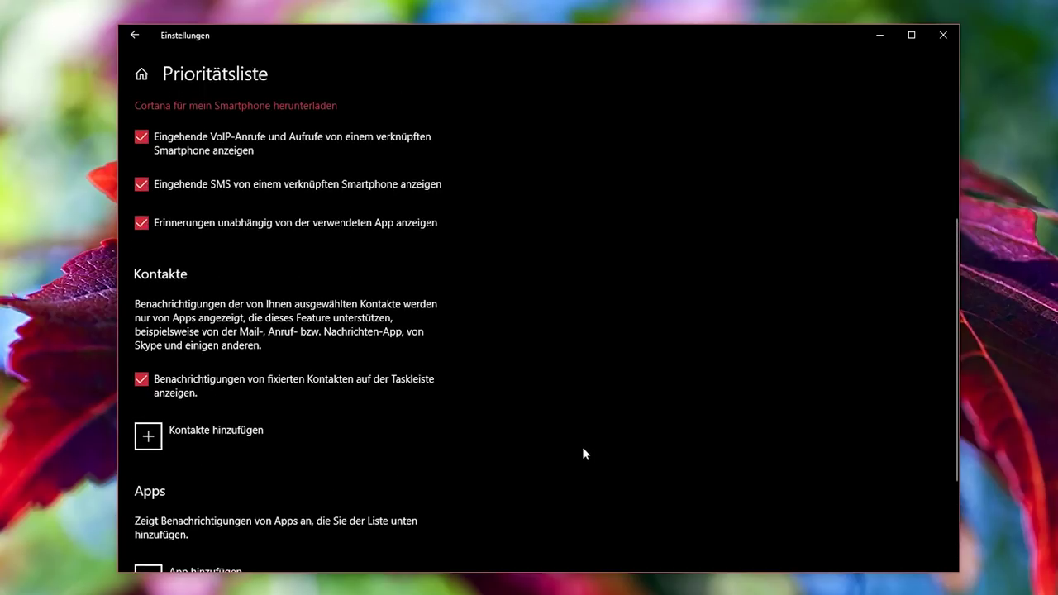
scroll(579, 446, "up", 4)
scroll(574, 442, "down", 4)
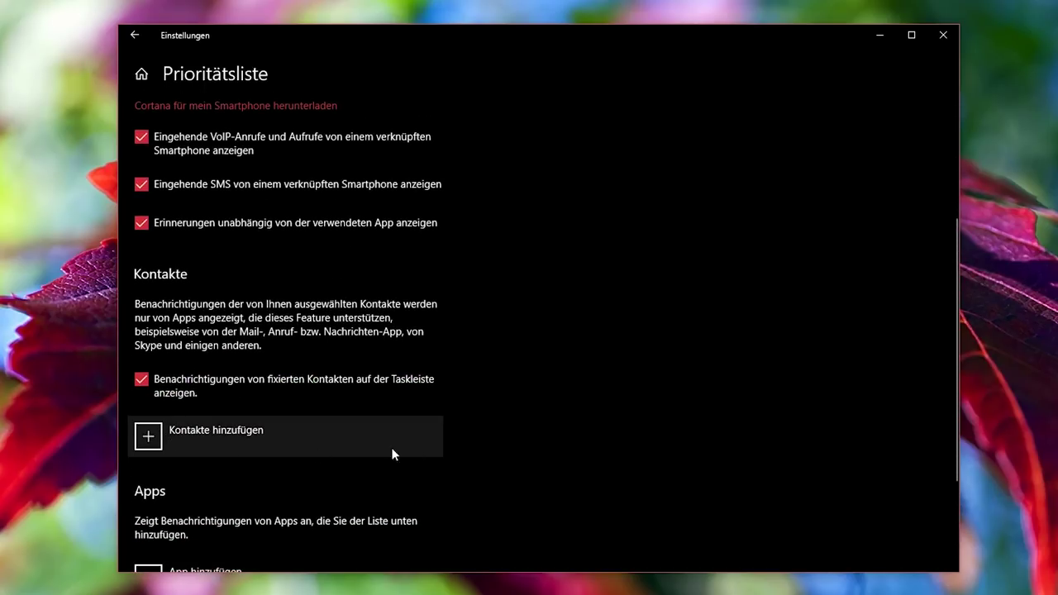
scroll(536, 409, "up", 3)
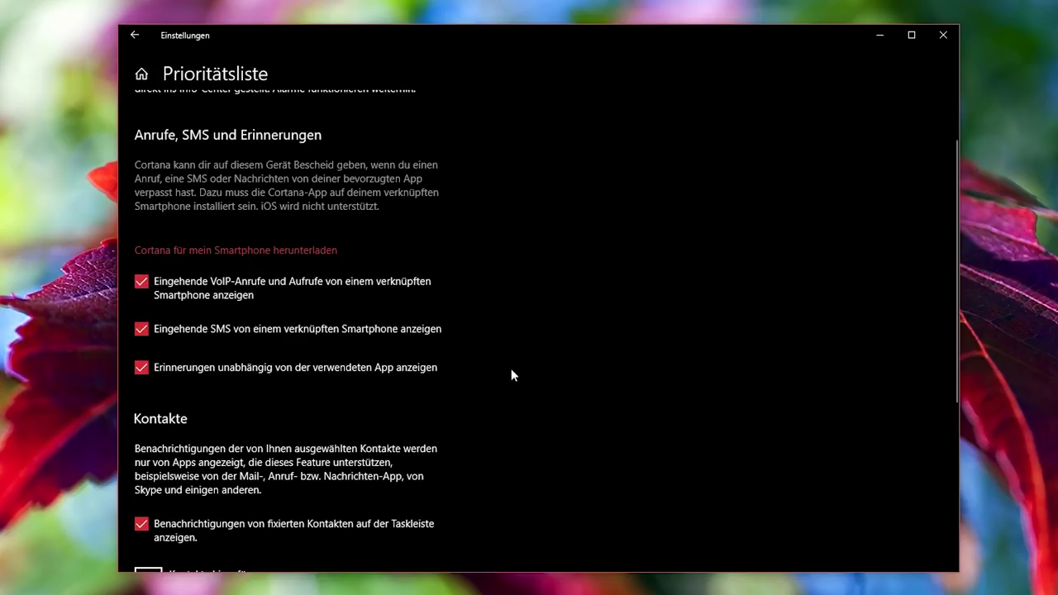
left_click(135, 34)
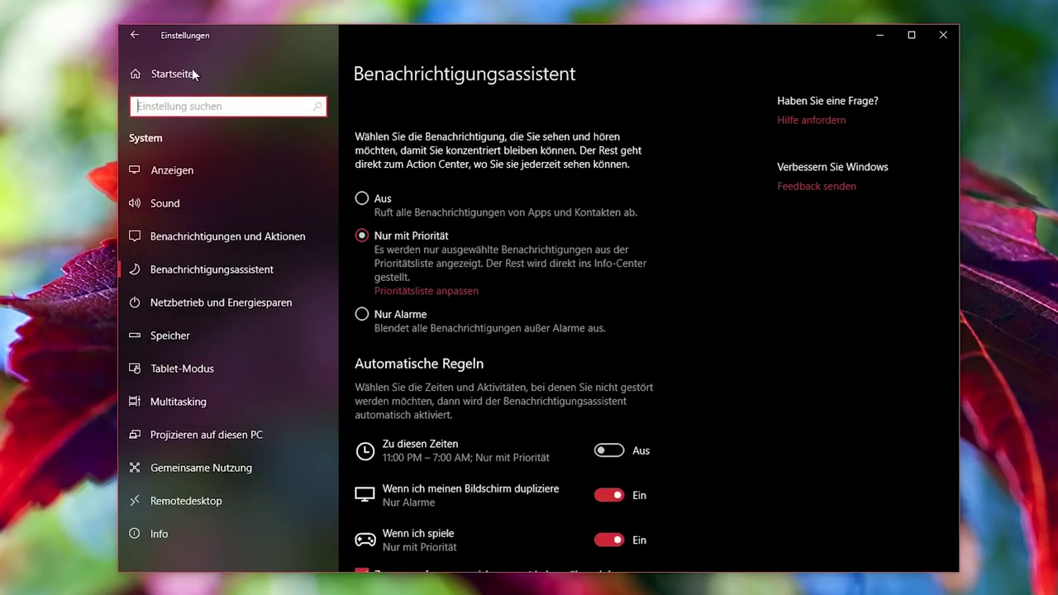
- Switch the Benachrichtigungsassistent to Nur Alarme and back to Aus
left_click(395, 325)
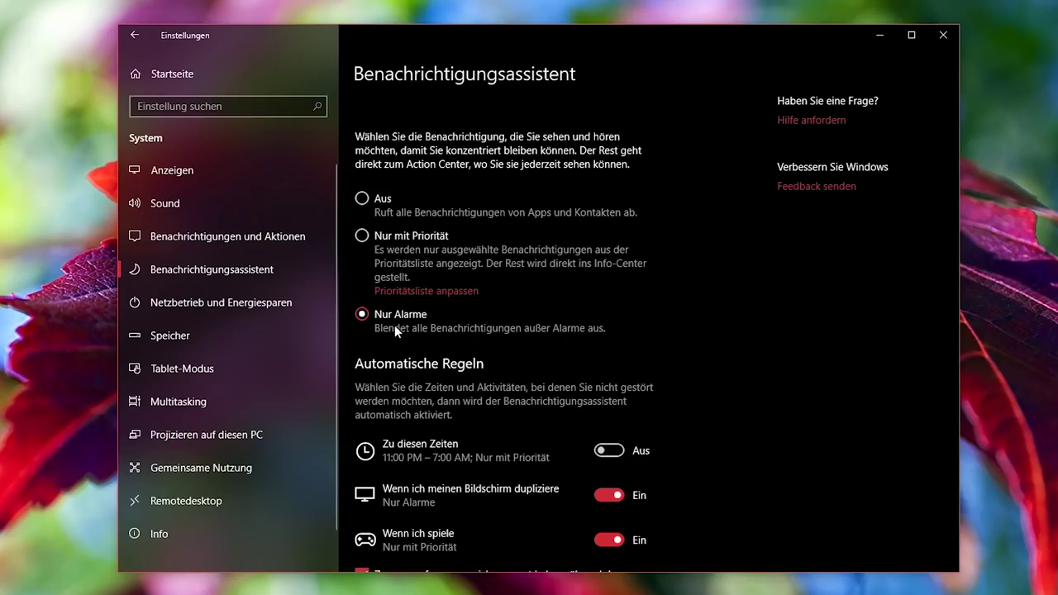
left_click(379, 207)
left_click_drag(500, 36, 492, 34)
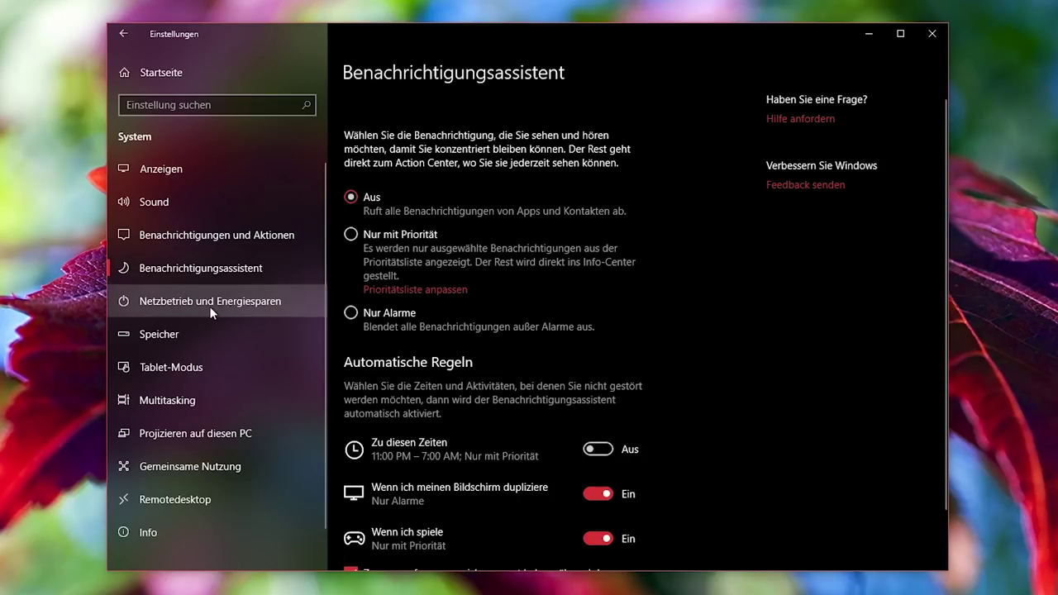
- Open the Speicher settings and review the temporary files offered for removal under Jetzt Speicherplatz freigeben
left_click(211, 334)
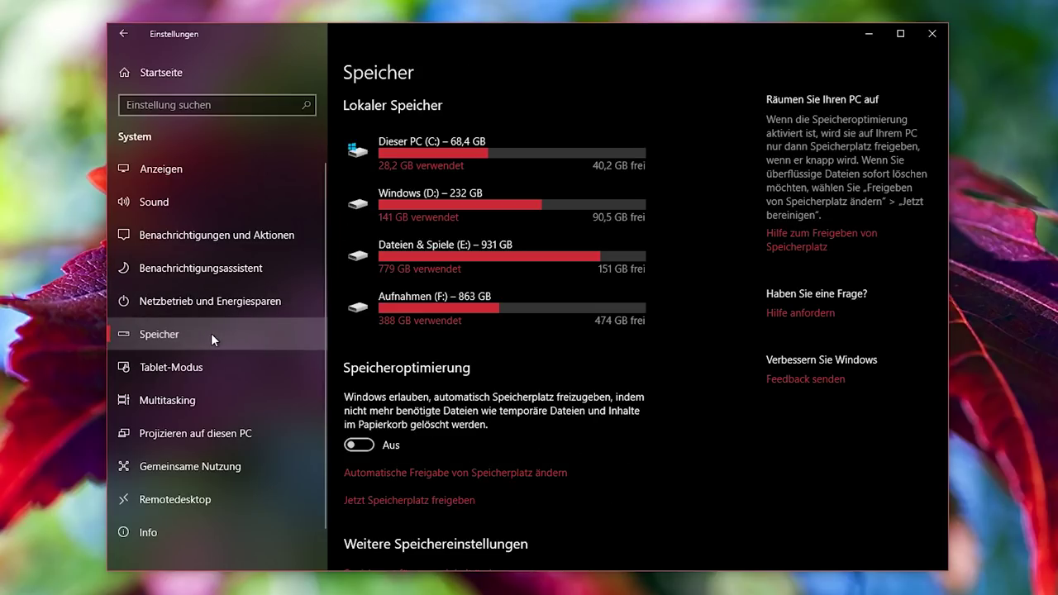
scroll(676, 406, "down", 2)
scroll(675, 406, "up", 1)
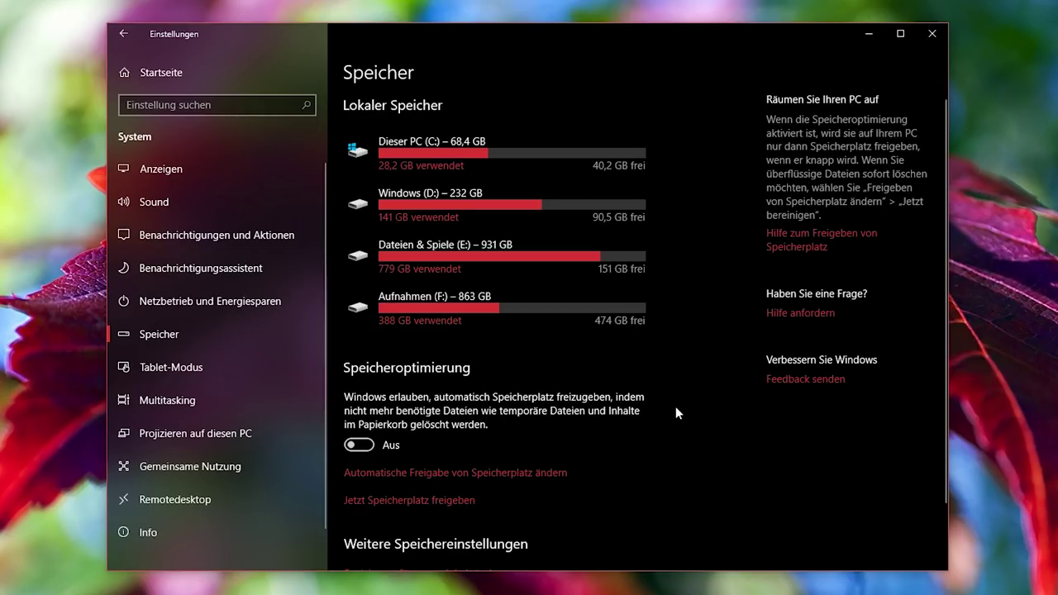
scroll(675, 406, "down", 1)
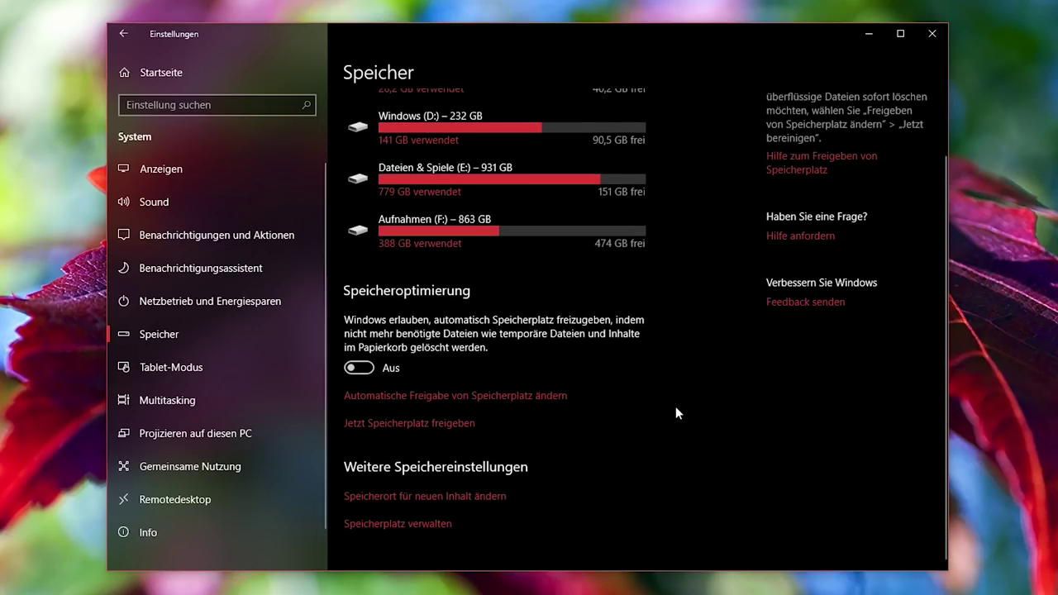
left_click(412, 427)
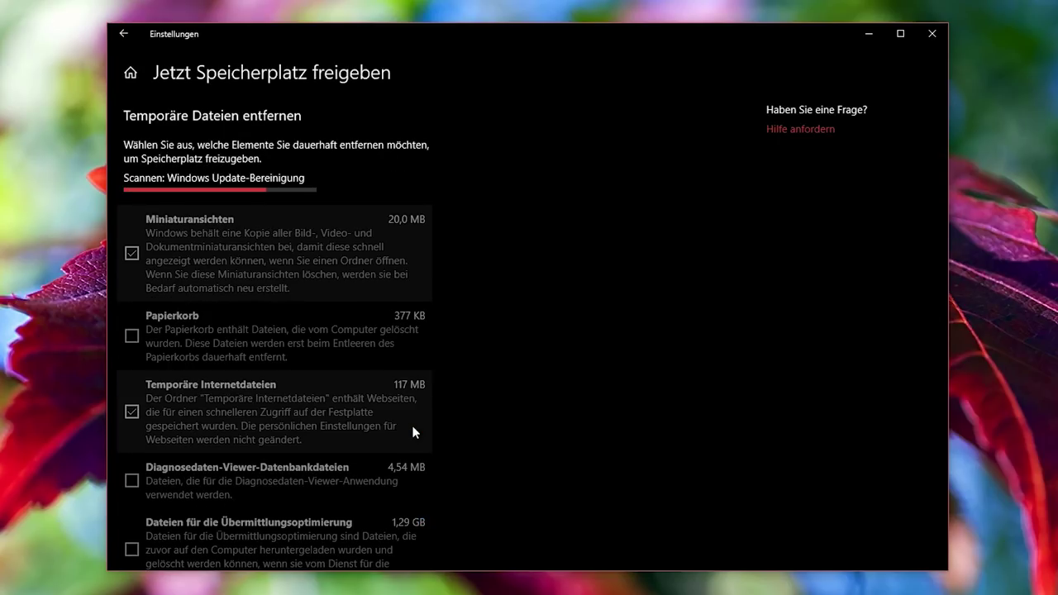
scroll(513, 315, "down", 2)
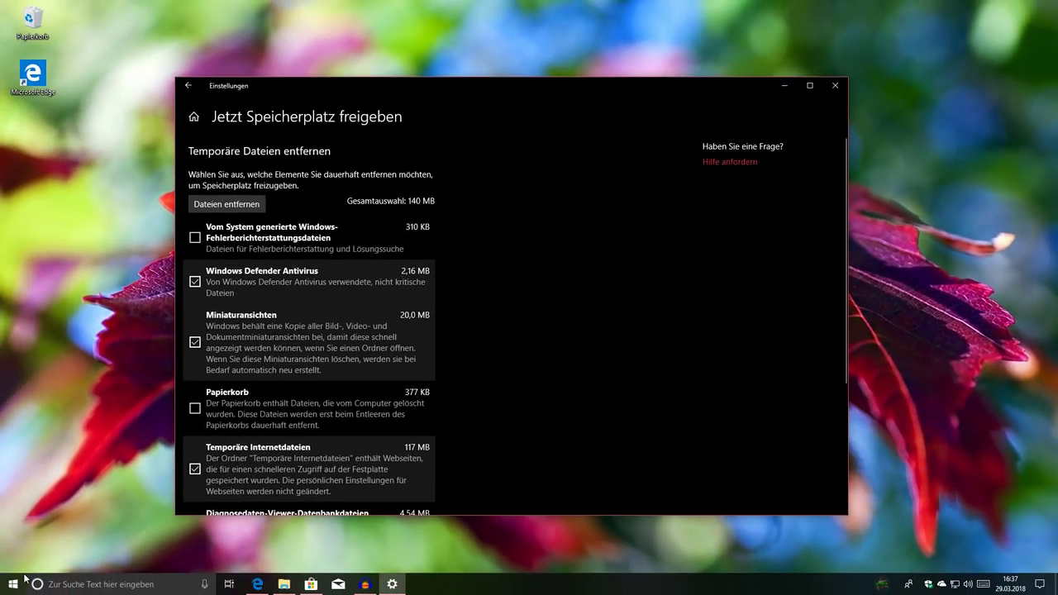
- Look up Datenträgerbereinigung among the Windows-Verwaltungsprogramme of the installed apps and return to Einstellungen
left_click(12, 585)
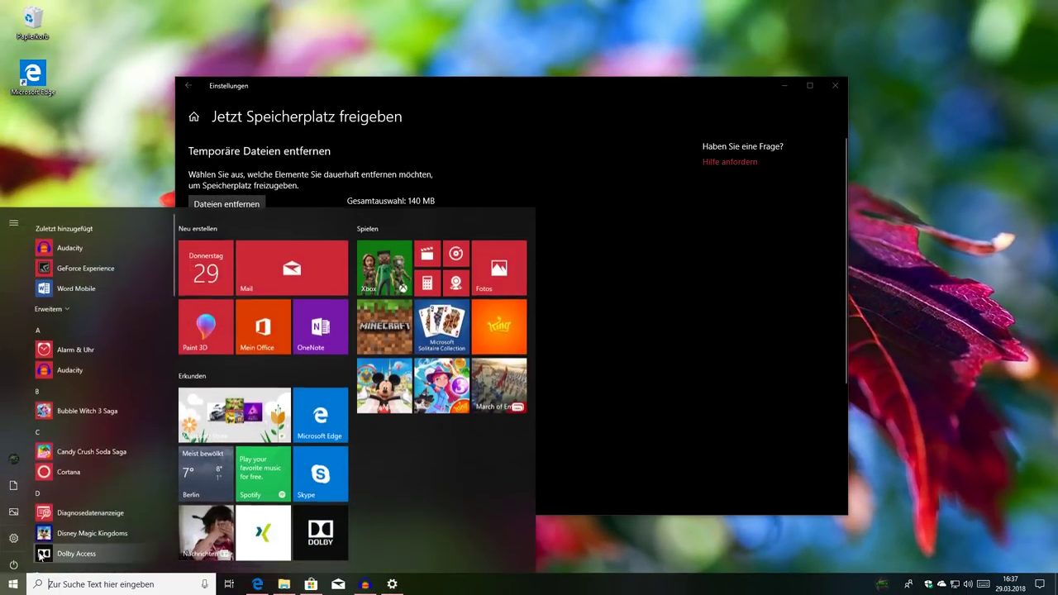
left_click(49, 478)
left_click(53, 456)
left_click(101, 448)
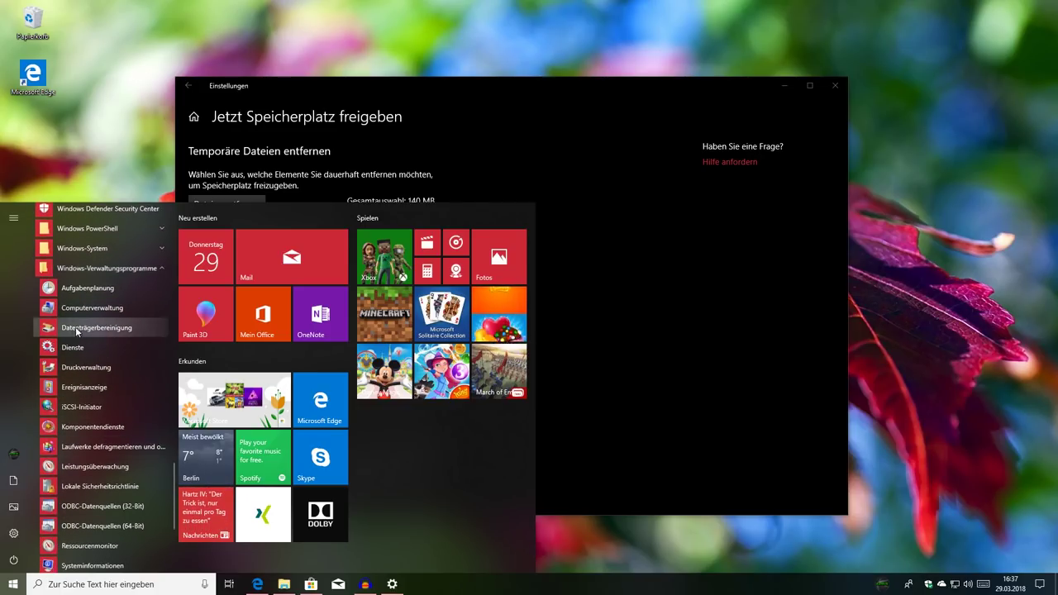
left_click(706, 232)
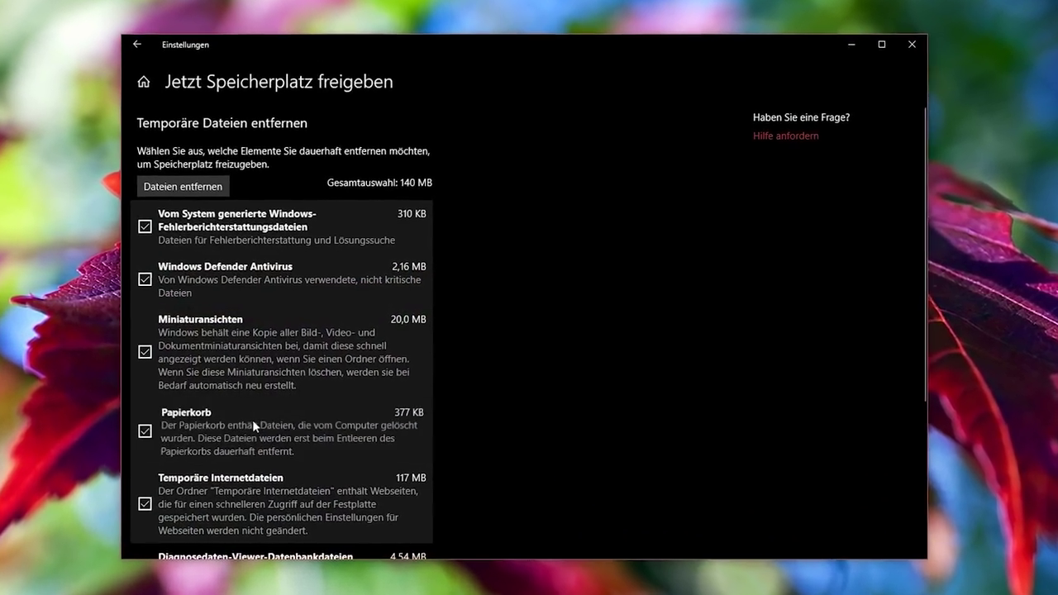
- Review the temporary file categories under Jetzt Speicherplatz freigeben and return to the Speicher page
scroll(253, 422, "down", 3)
scroll(246, 394, "up", 3)
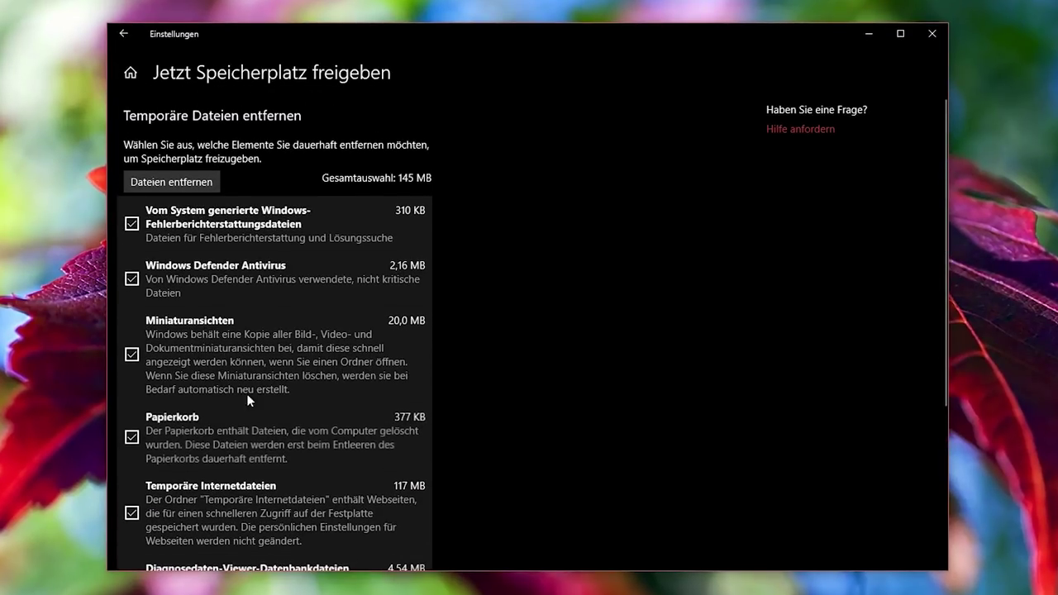
left_click(122, 35)
- Open Automatische Freigabe von Speicherplatz ändern and review the intervals available for Speicheroptimierung ausführen
scroll(610, 453, "down", 2)
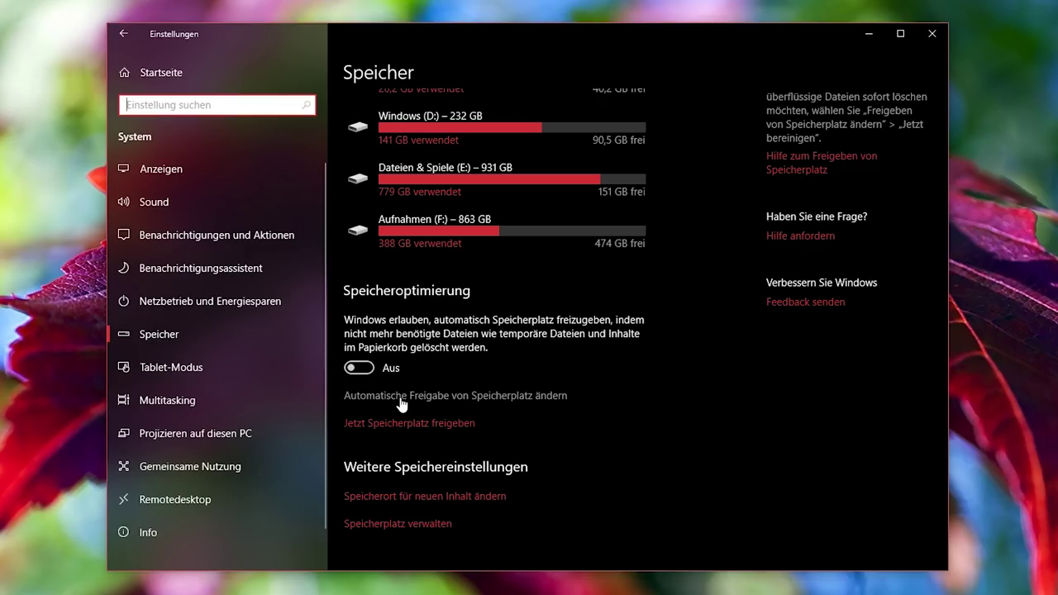
left_click(436, 396)
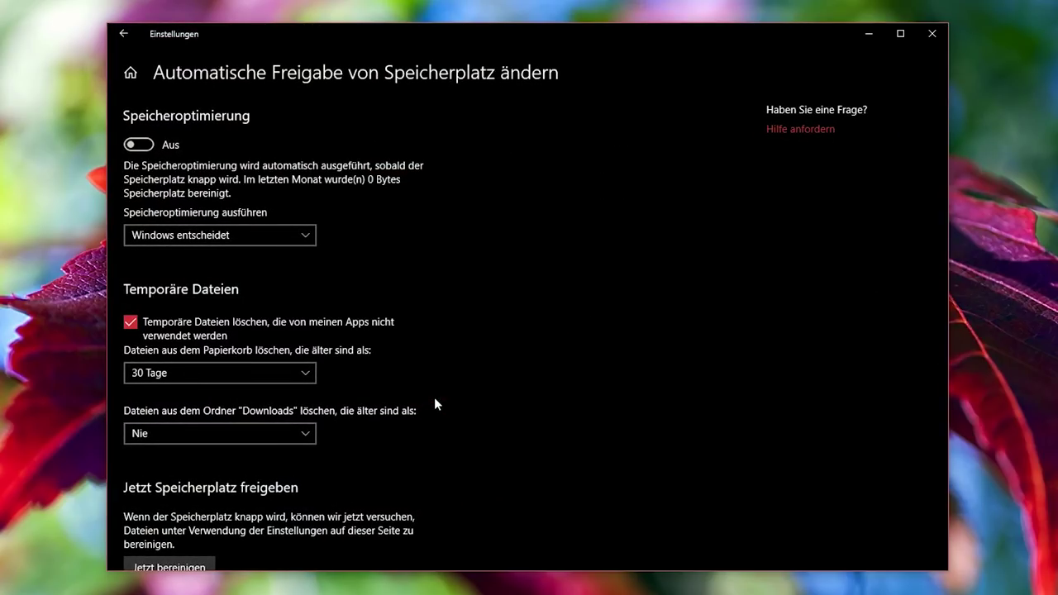
left_click(247, 236)
left_click(261, 240)
left_click(261, 244)
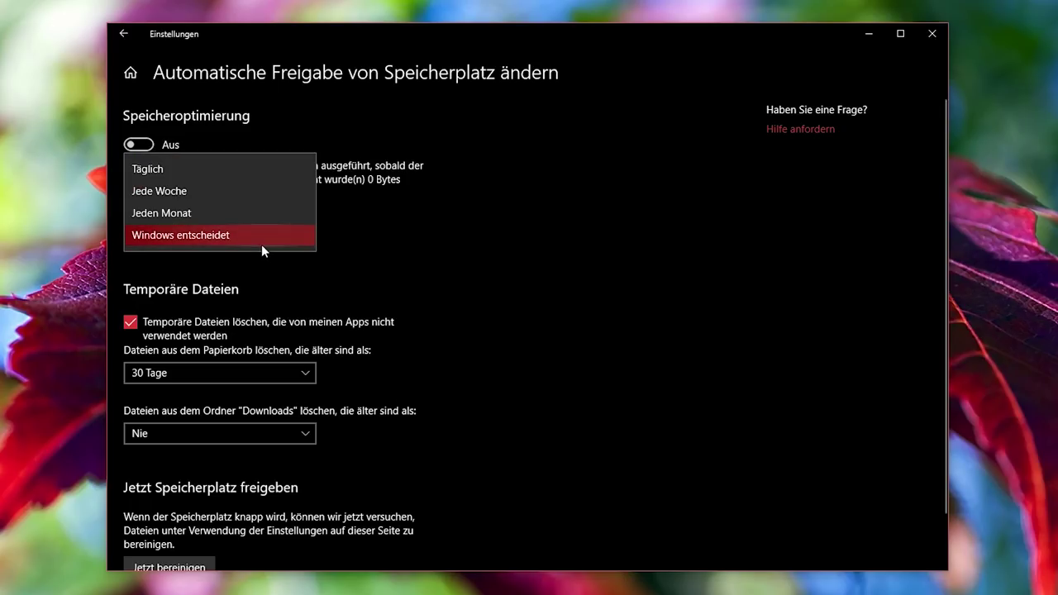
left_click(434, 207)
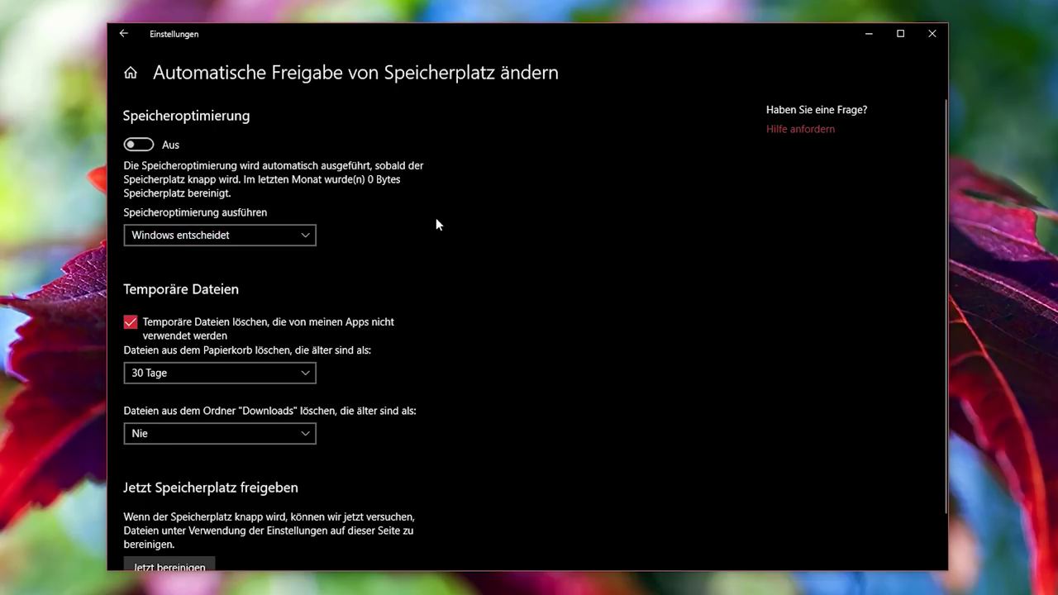
- Review the age options for deleting Papierkorb and Downloads files and return to the Speicher page
scroll(451, 231, "down", 1)
left_click(289, 313)
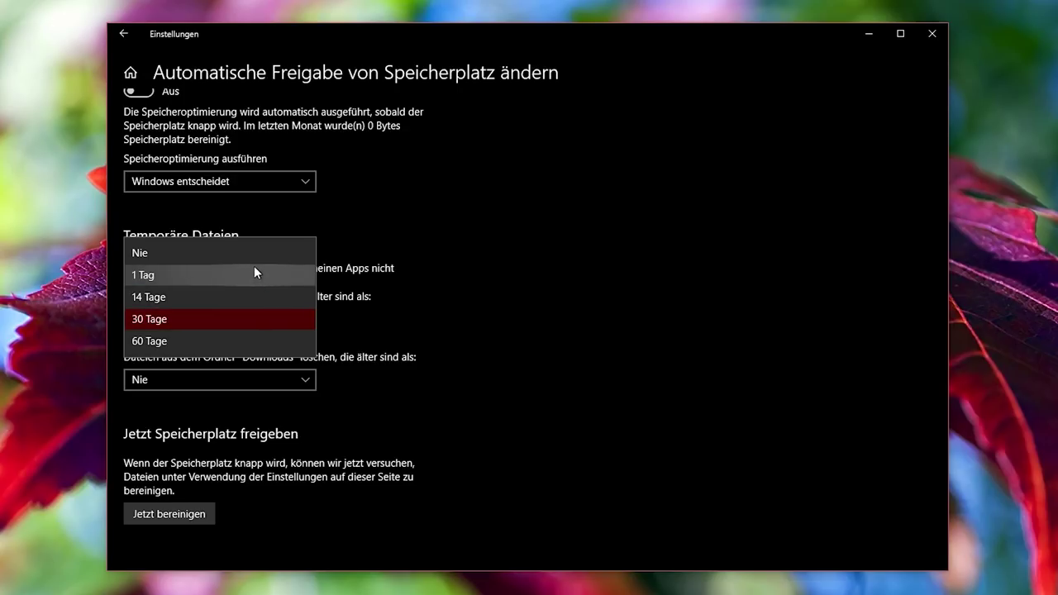
left_click(603, 358)
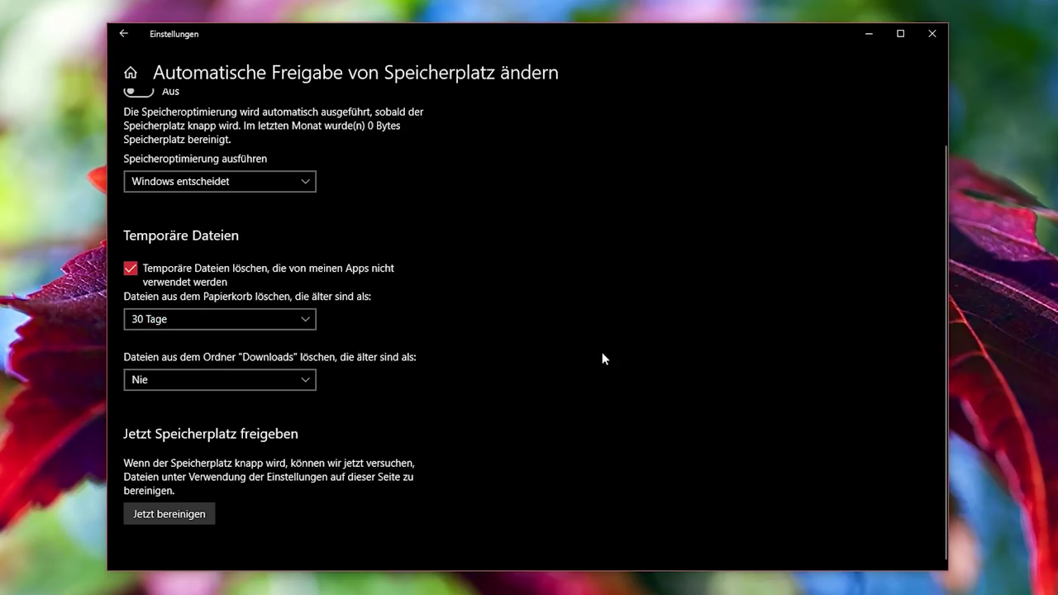
left_click(213, 382)
left_click(476, 392)
scroll(474, 385, "up", 2)
left_click(125, 34)
scroll(739, 393, "down", 2)
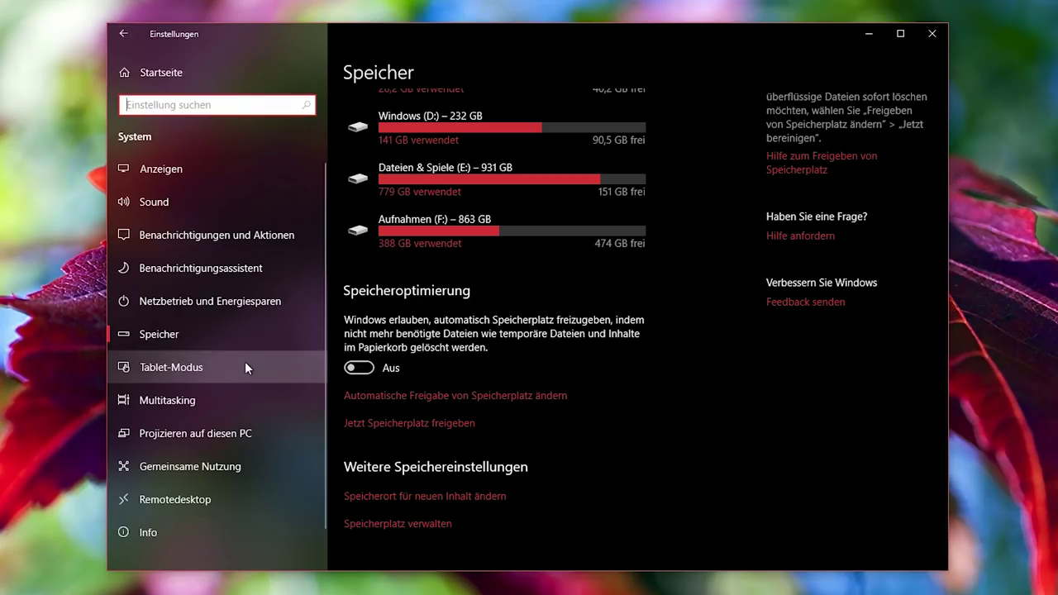
- Open the Eingabe page under Geräte and review its options down to Hardwaretastatur and Mehrsprachige Textvorhersage
left_click(124, 43)
left_click(362, 191)
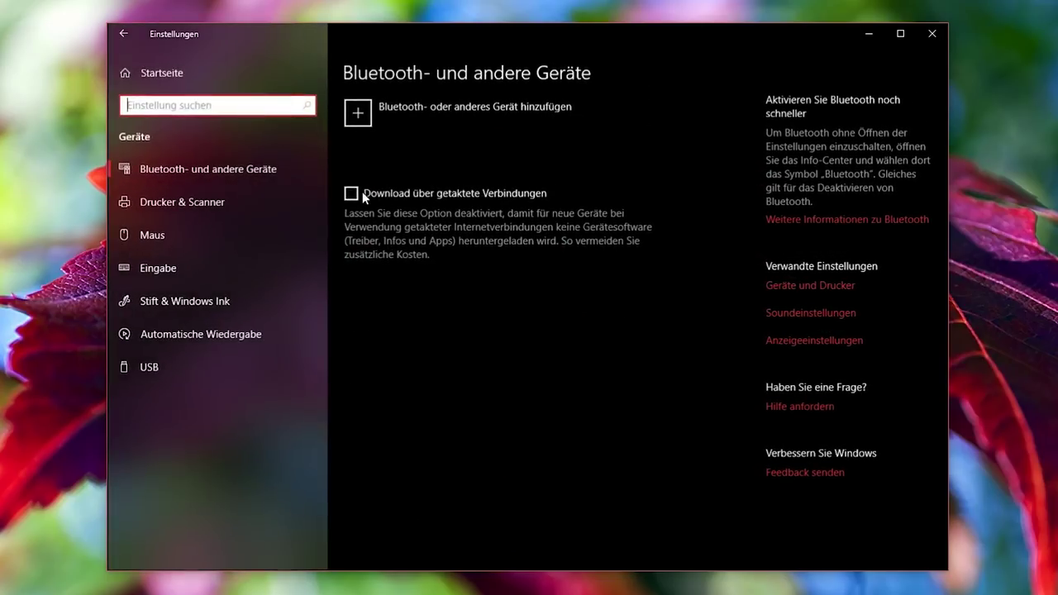
left_click(263, 262)
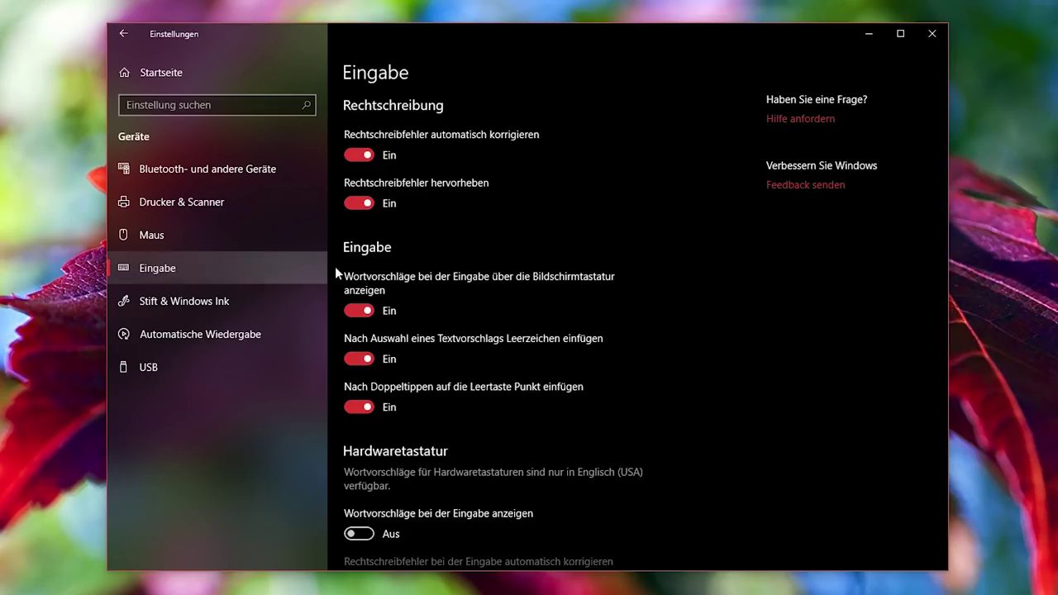
scroll(656, 317, "down", 3)
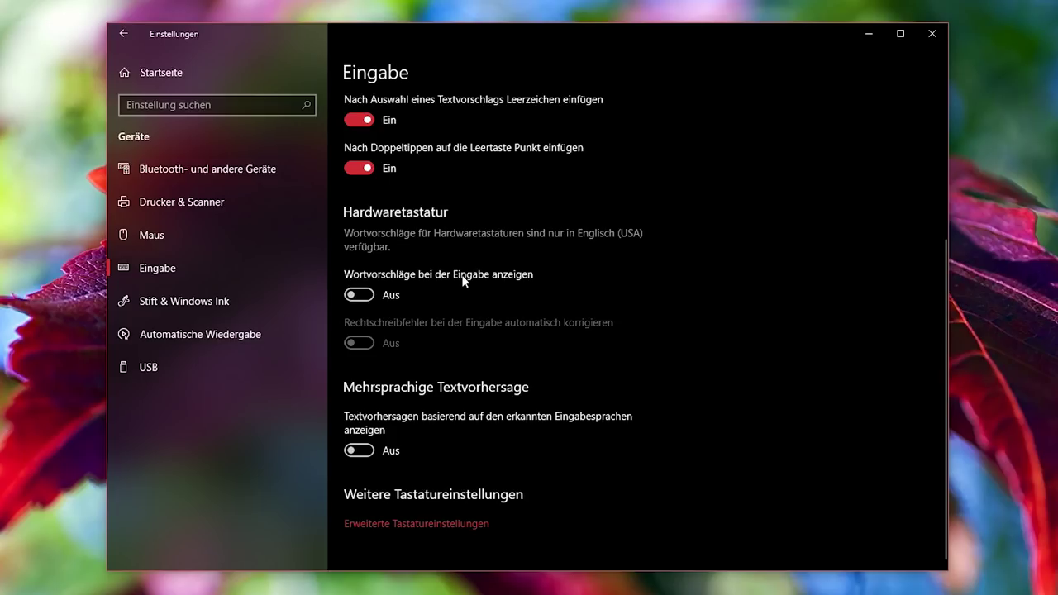
- Turn on Wortvorschläge bei der Eingabe anzeigen for the Hardwaretastatur and test it with the text "hallo wie ge" in Editor
left_click(369, 297)
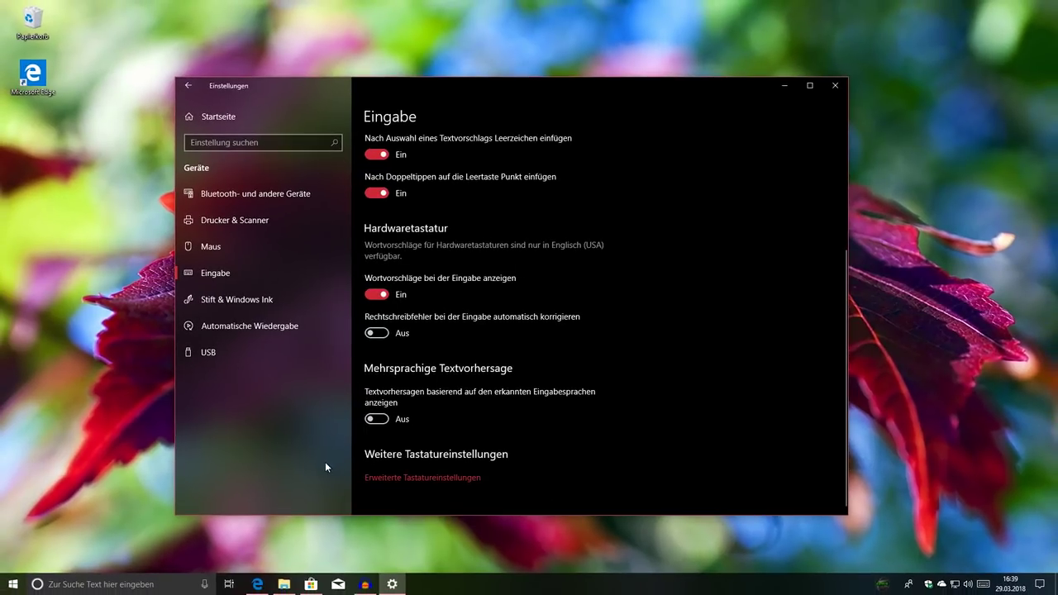
left_click(125, 585)
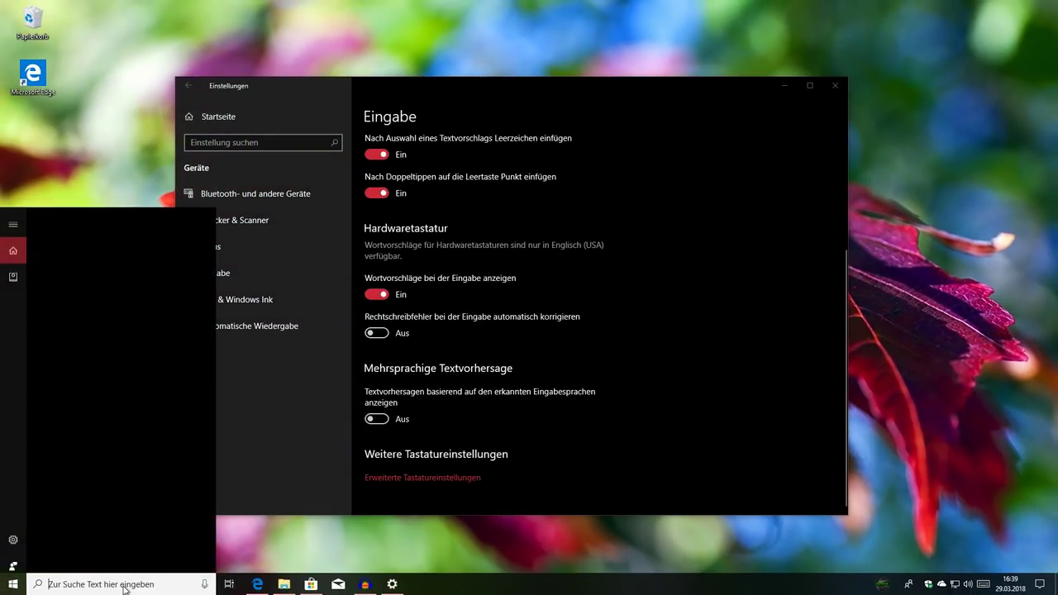
type("editor")
key("Return")
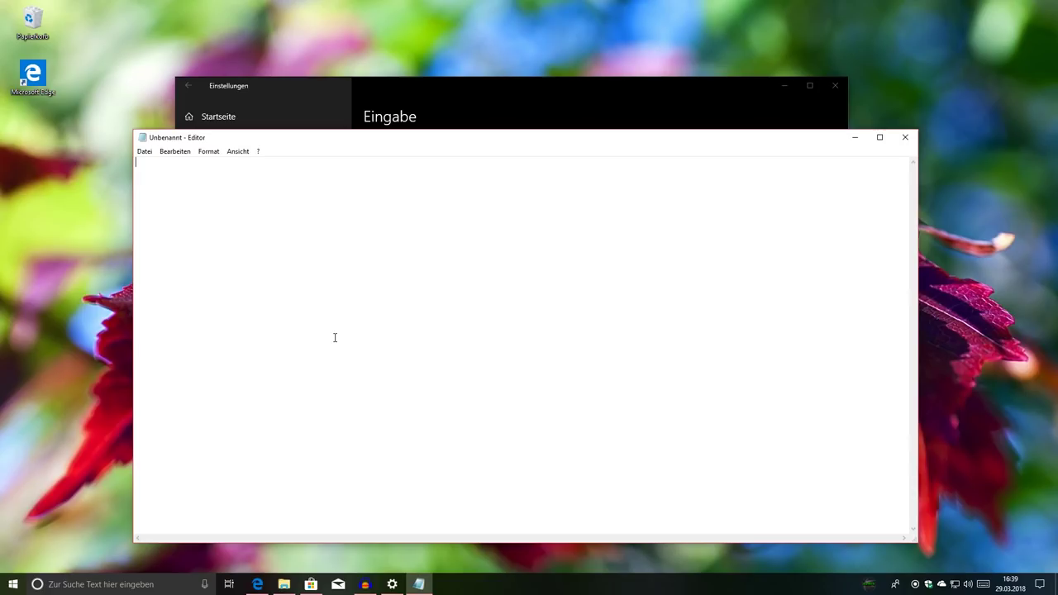
type("hallo wie ge")
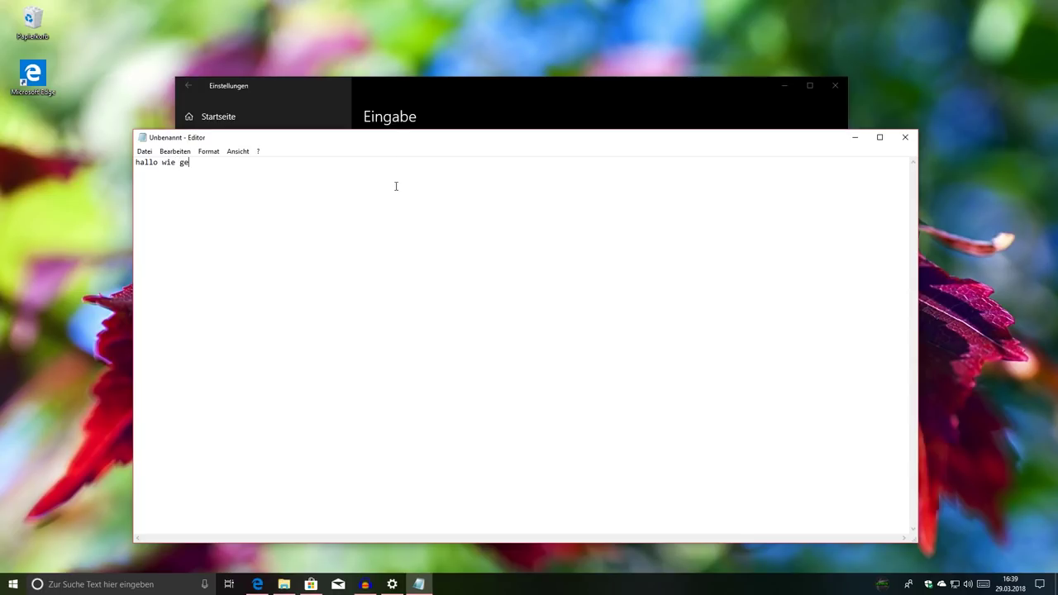
- Close Editor without saving and turn off Wortvorschläge bei der Eingabe anzeigen for the Hardwaretastatur
left_click(906, 137)
left_click(552, 298)
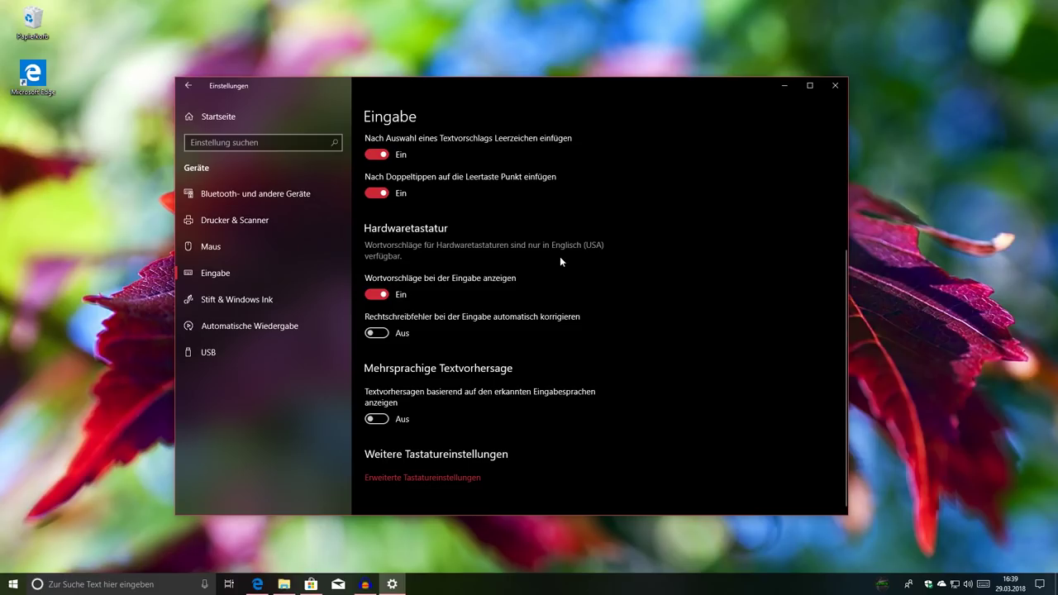
left_click(392, 299)
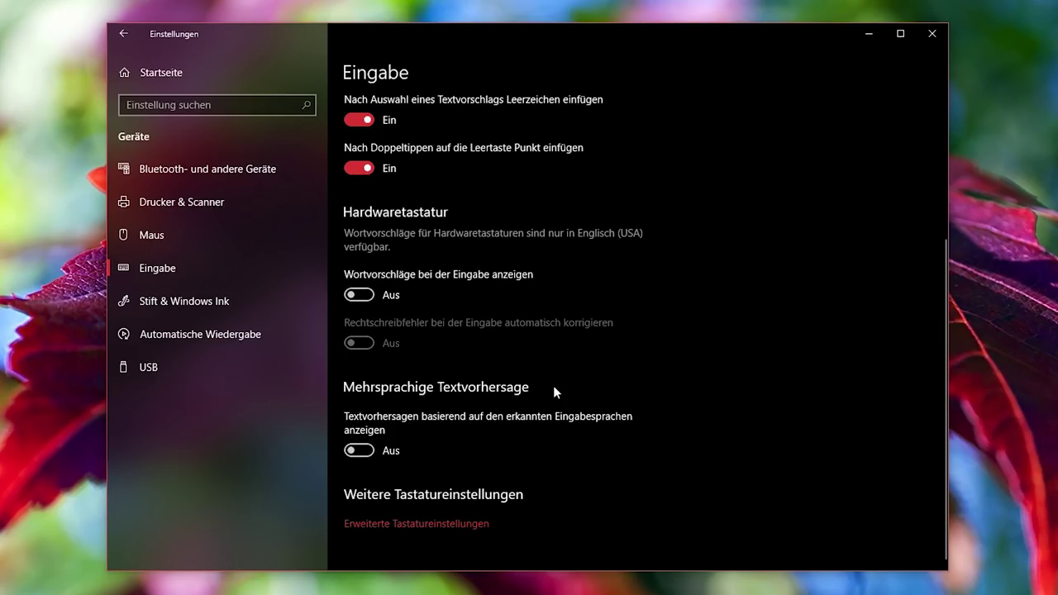
- Review the default input method options in Erweiterte Tastatureinstellungen and return to the Windows-Einstellungen overview
left_click(383, 529)
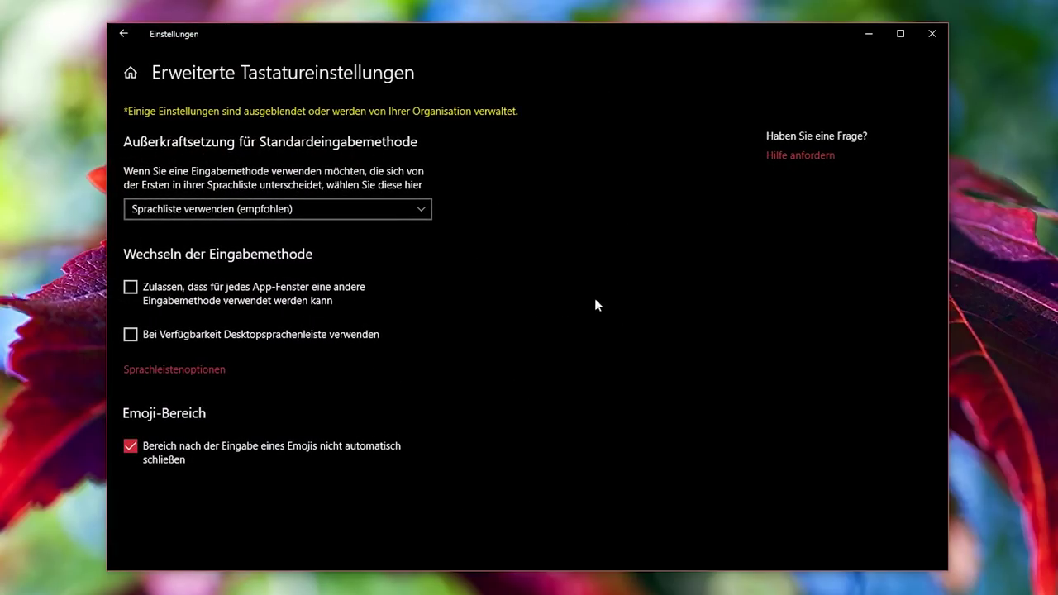
left_click(256, 208)
left_click(517, 208)
left_click(125, 33)
left_click(124, 34)
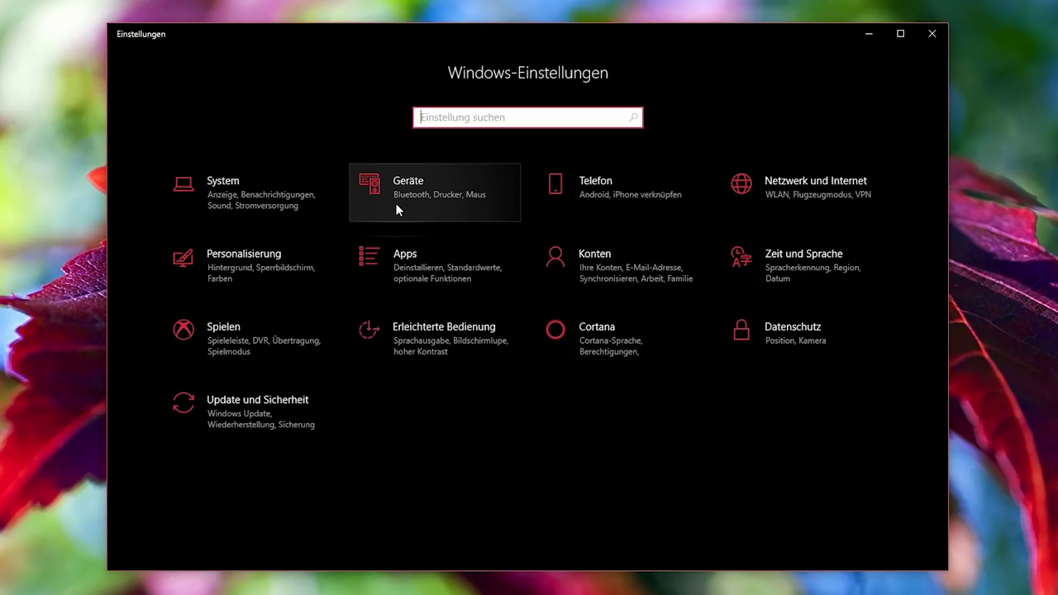
- Open Datennutzung under Netzwerk und Internet and start setting a data limit for Ethernet
left_click(777, 205)
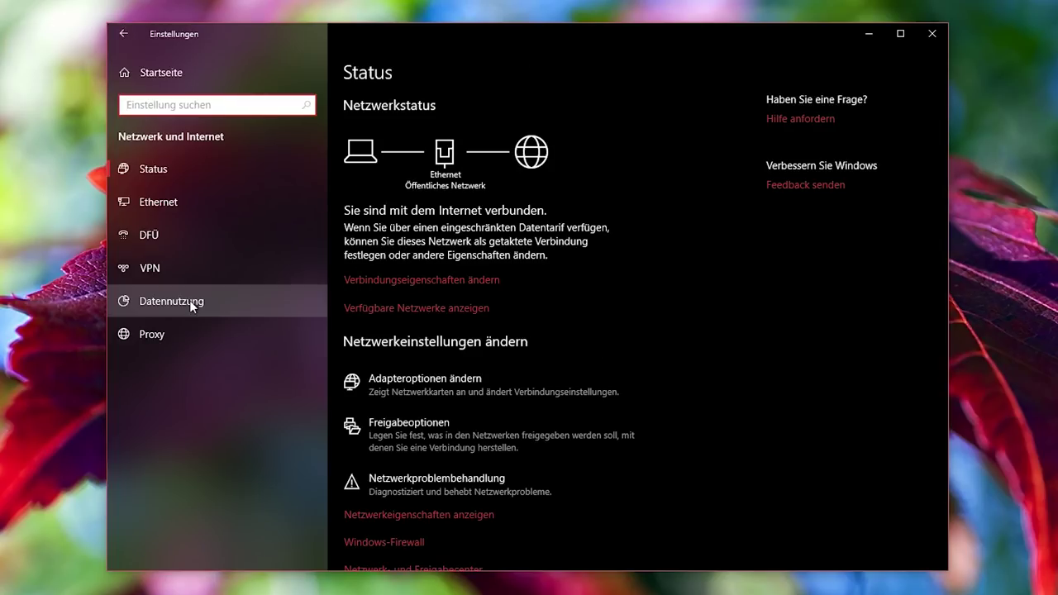
left_click(190, 303)
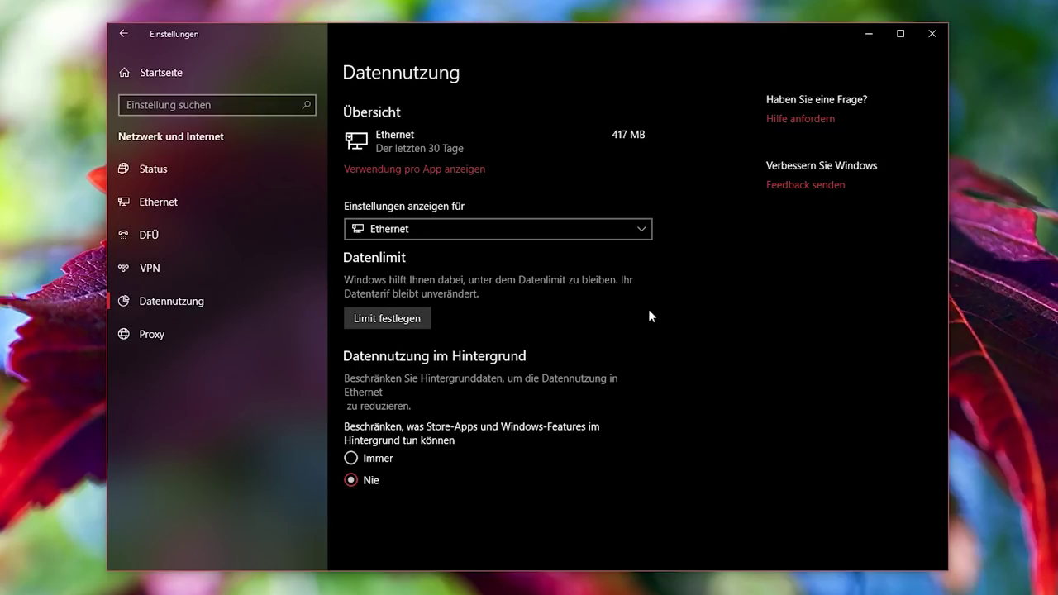
left_click(401, 319)
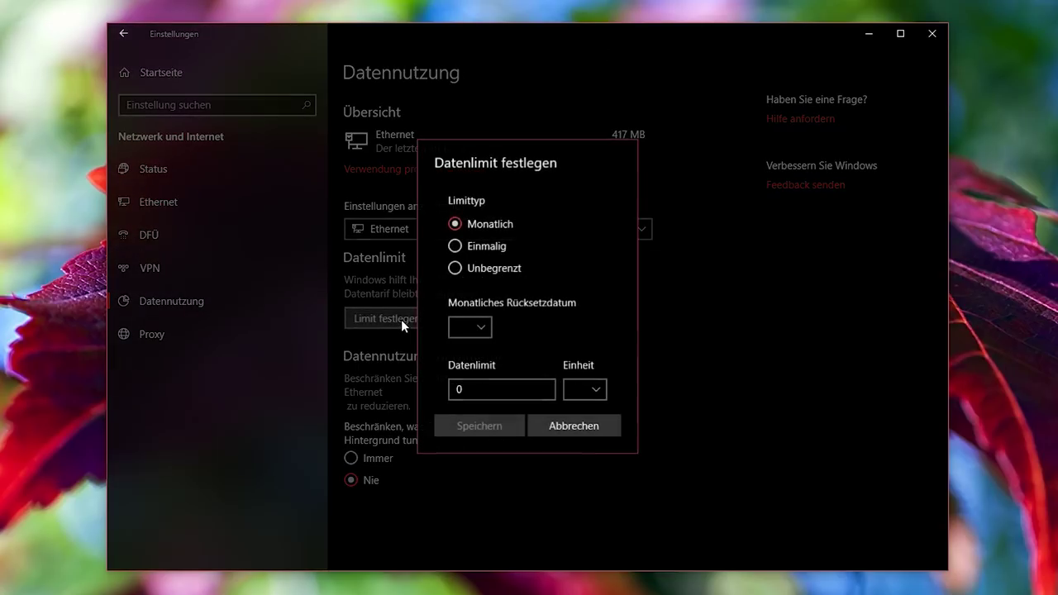
- Choose the limit type Einmalig and set the days until the data allowance expires to 21
left_click(476, 251)
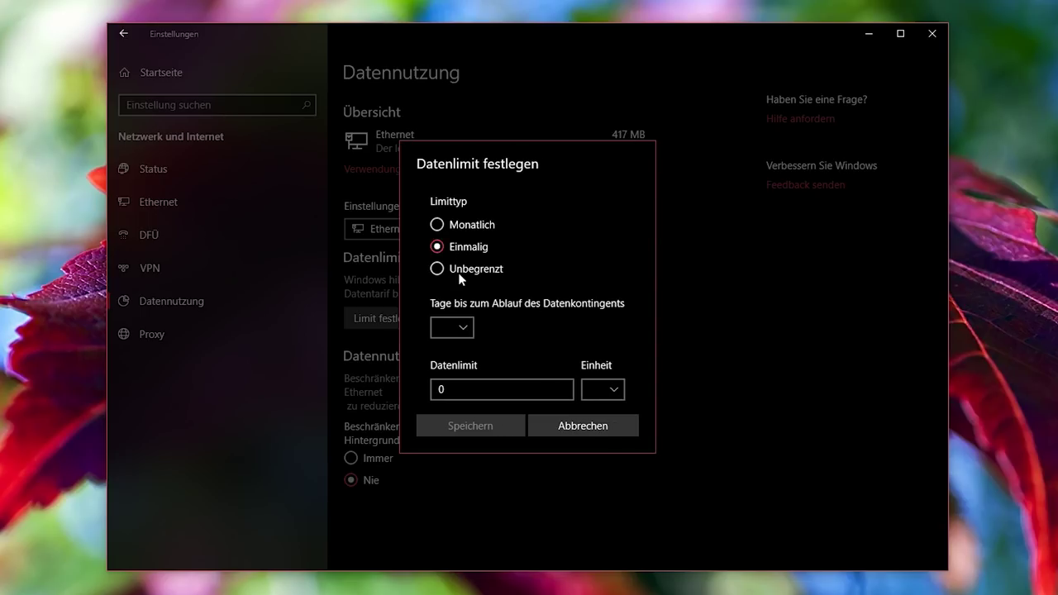
left_click(445, 331)
left_click(458, 308)
left_click(463, 326)
scroll(460, 305, "up", 2)
left_click(445, 295)
key("Tab")
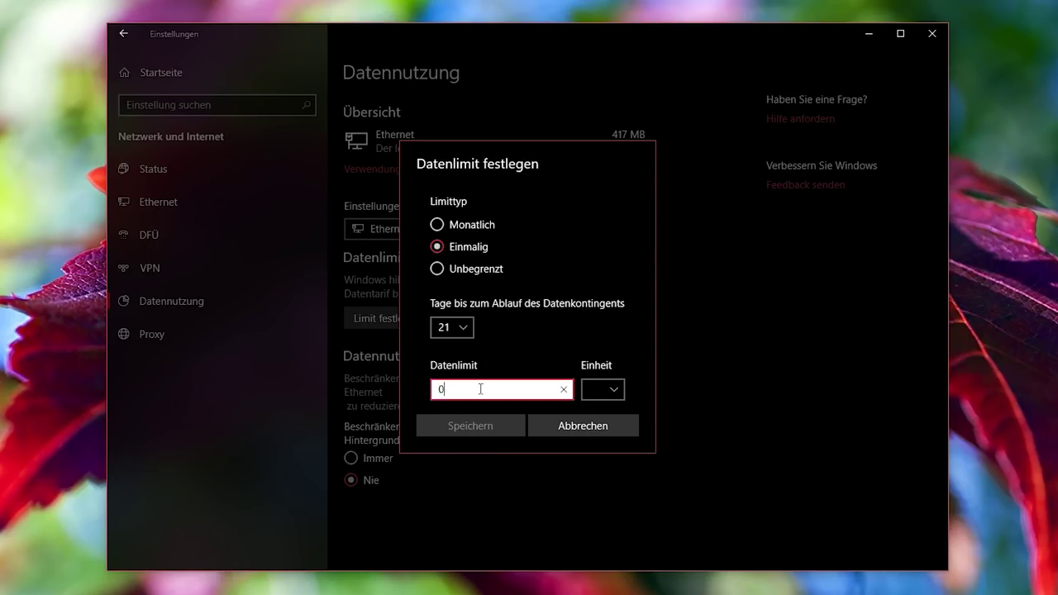
- Set the Ethernet Datenlimit to 1 GB and save it
type("1")
left_click(614, 392)
left_click(617, 396)
left_click(481, 425)
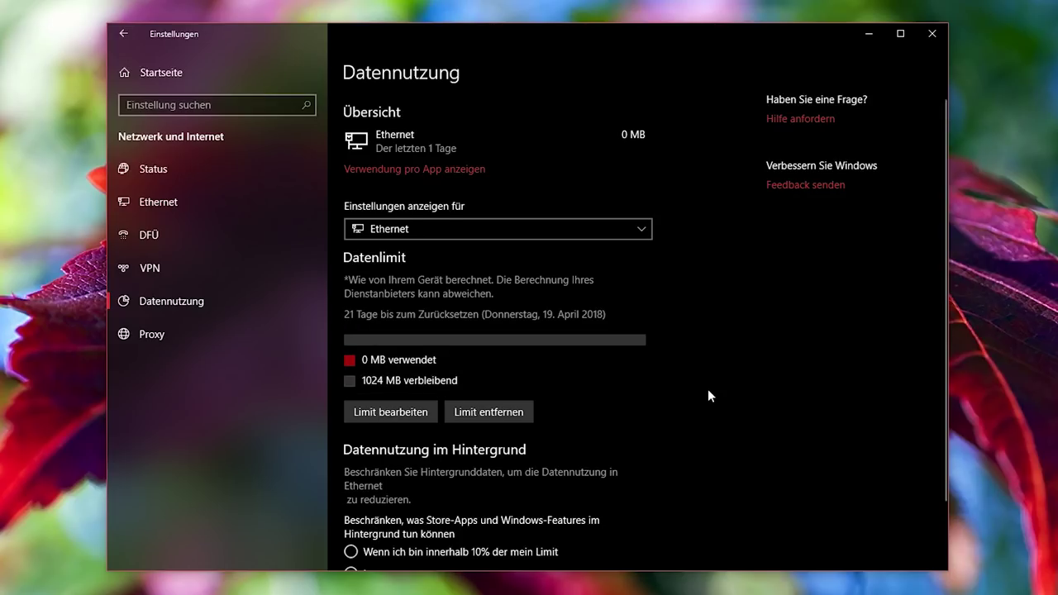
- Review the Datenlimit overview and the Datennutzung im Hintergrund options, and remove the Ethernet data limit
scroll(708, 389, "down", 2)
scroll(708, 388, "up", 2)
scroll(708, 385, "down", 2)
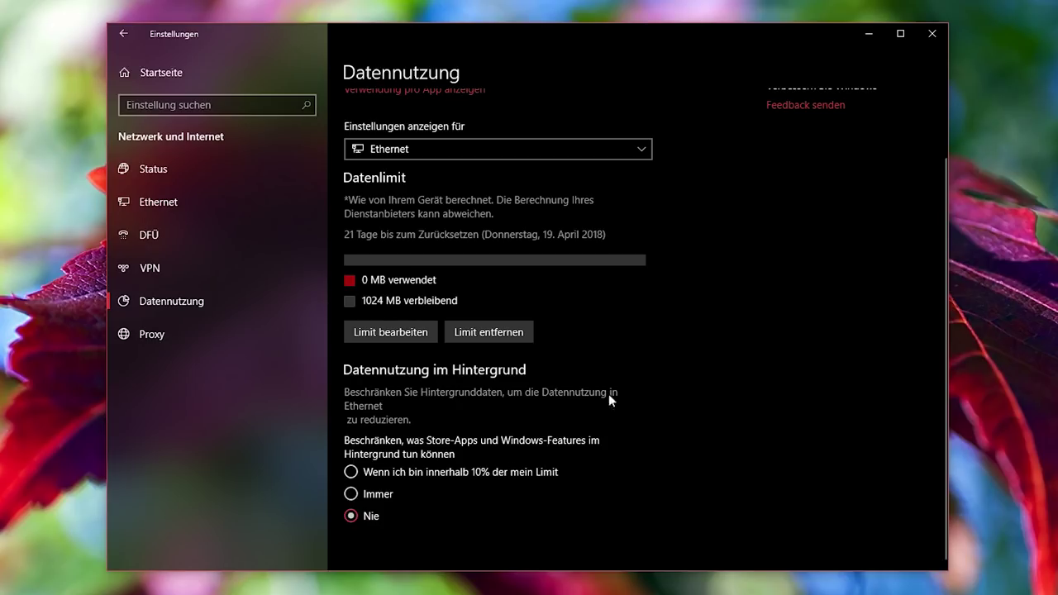
scroll(620, 381, "up", 2)
scroll(635, 339, "down", 2)
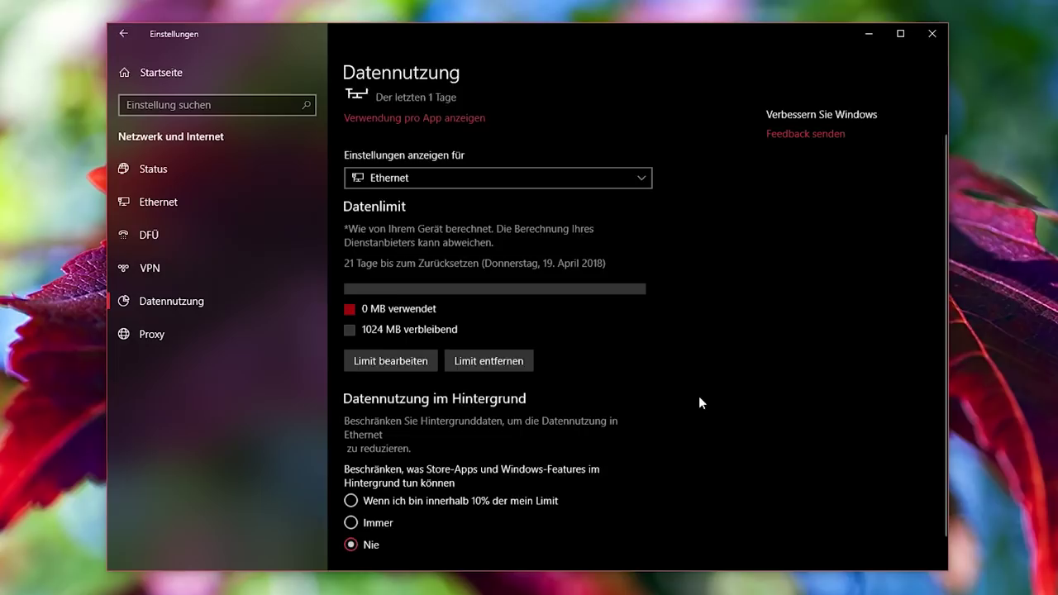
scroll(752, 456, "up", 2)
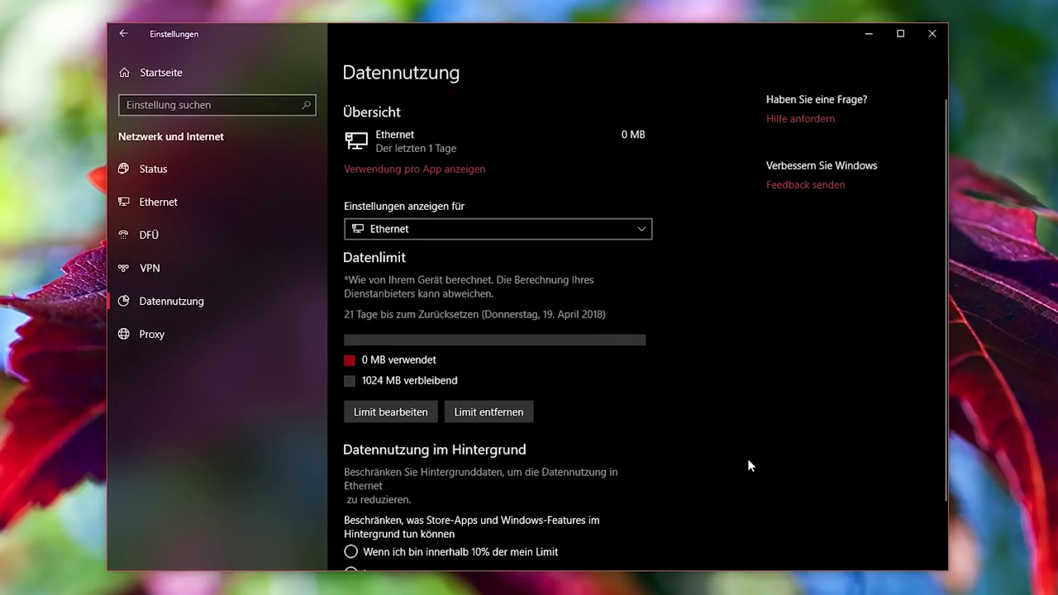
left_click(500, 411)
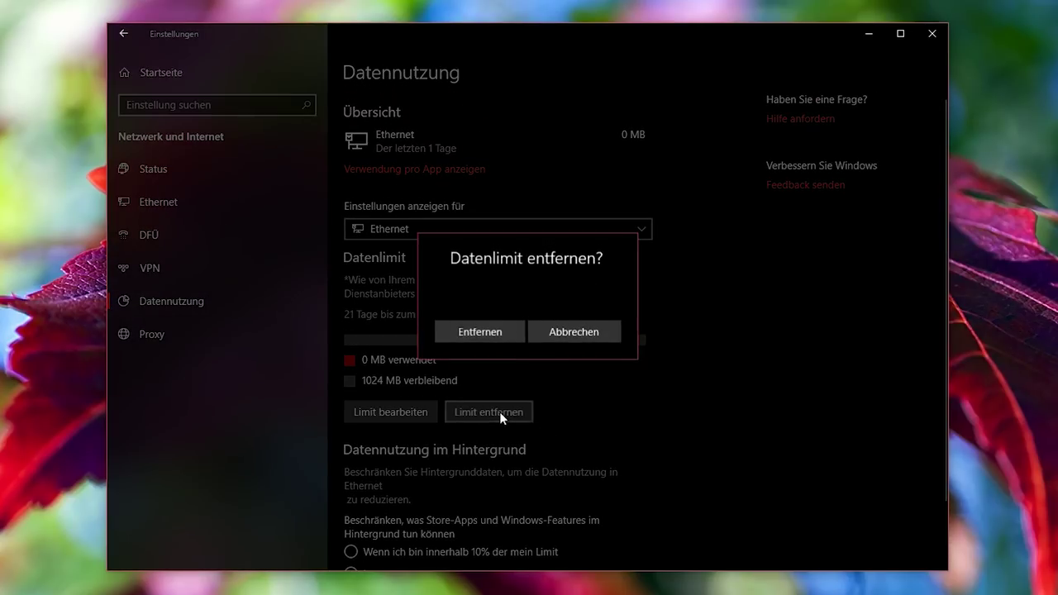
left_click(480, 332)
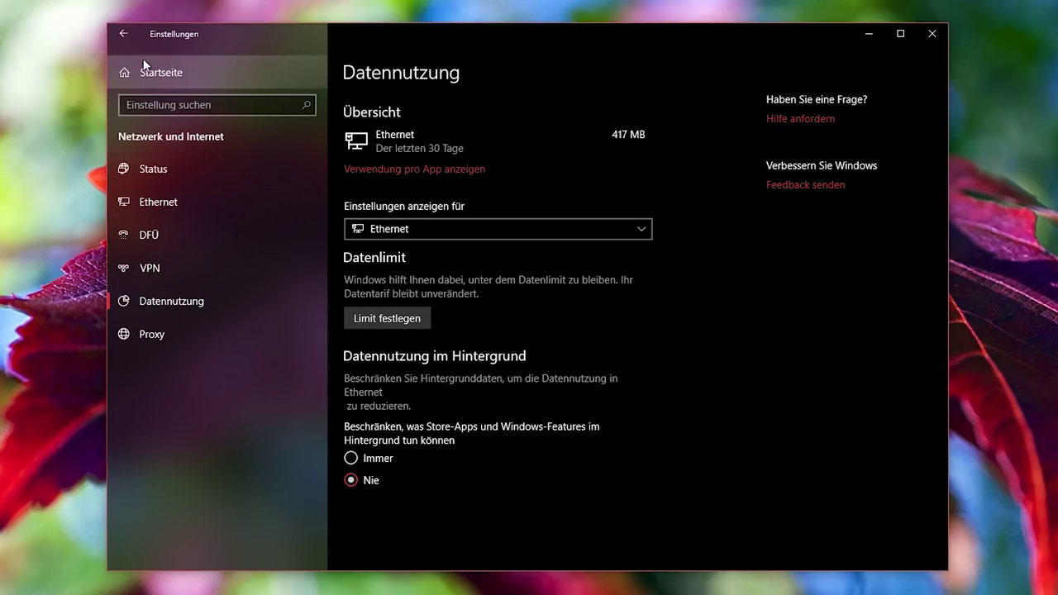
- Leave Netzwerk und Internet and open the Personalisierung settings
left_click(125, 40)
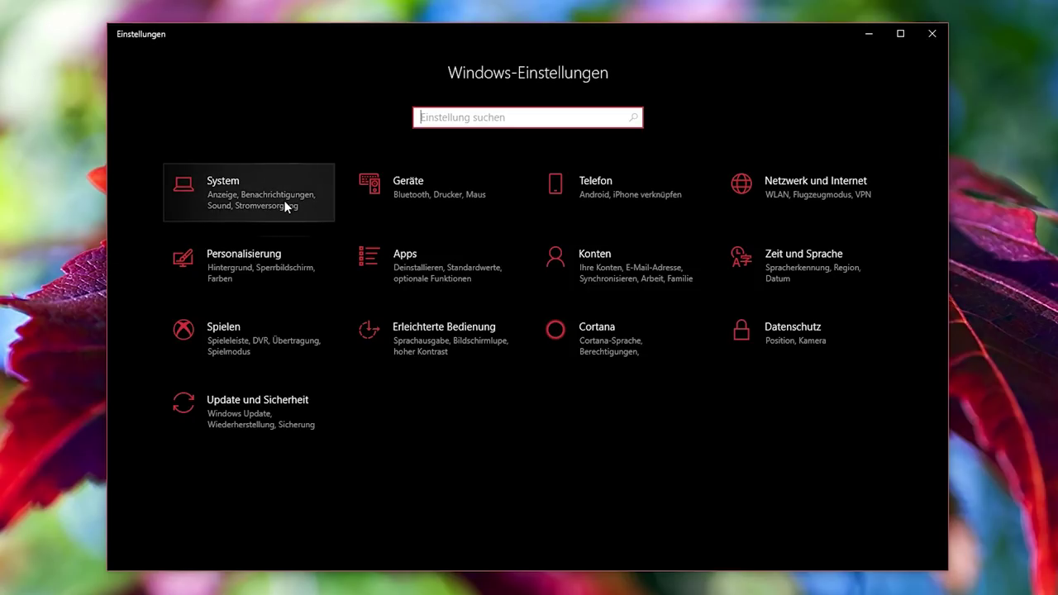
left_click(243, 261)
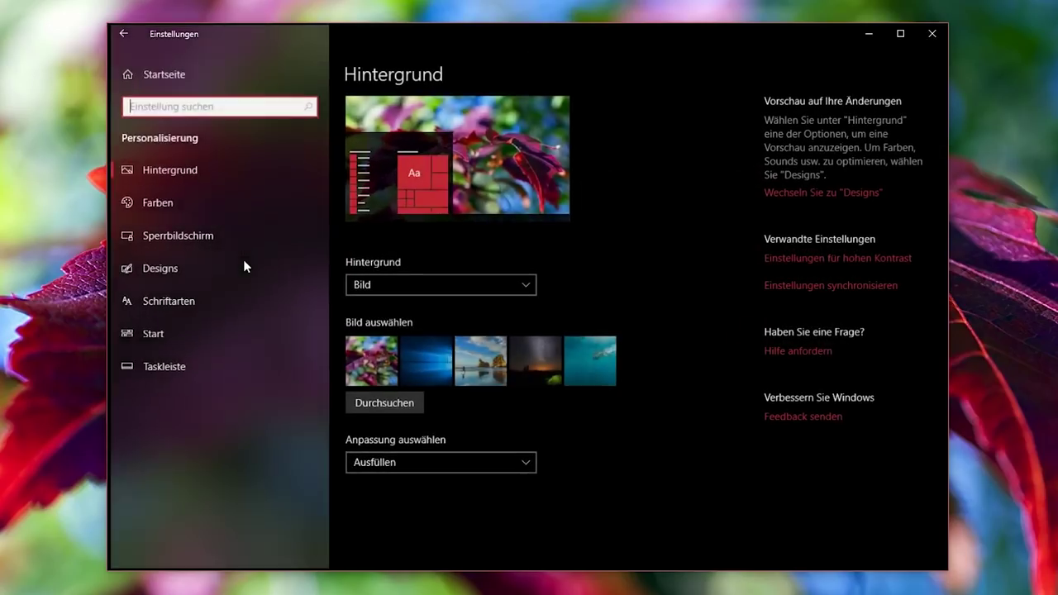
- Open the Schriftarten settings, browse the available fonts and check the language filter
left_click(190, 309)
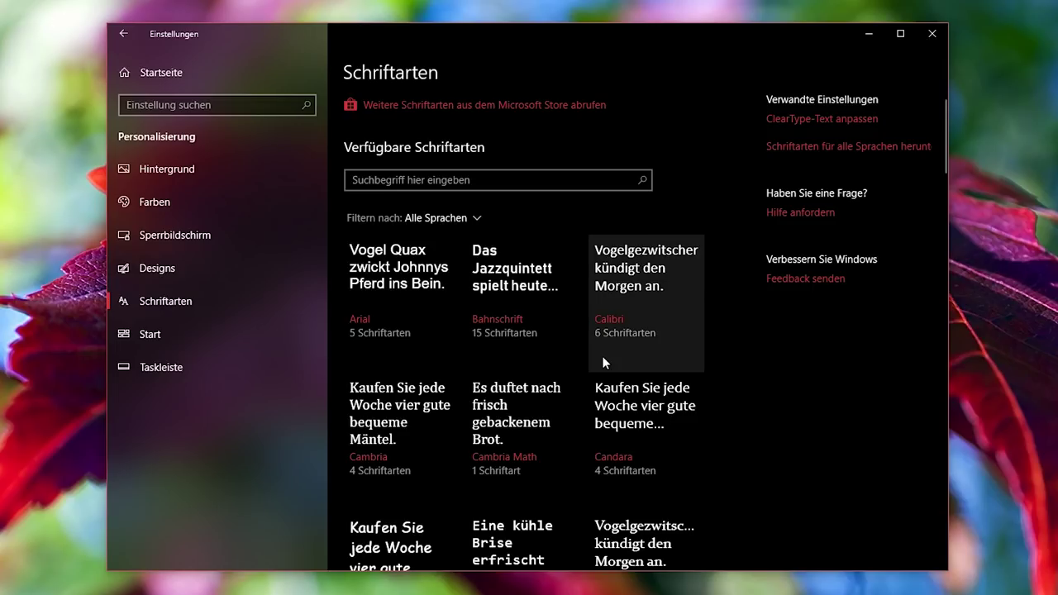
scroll(602, 356, "down", 15)
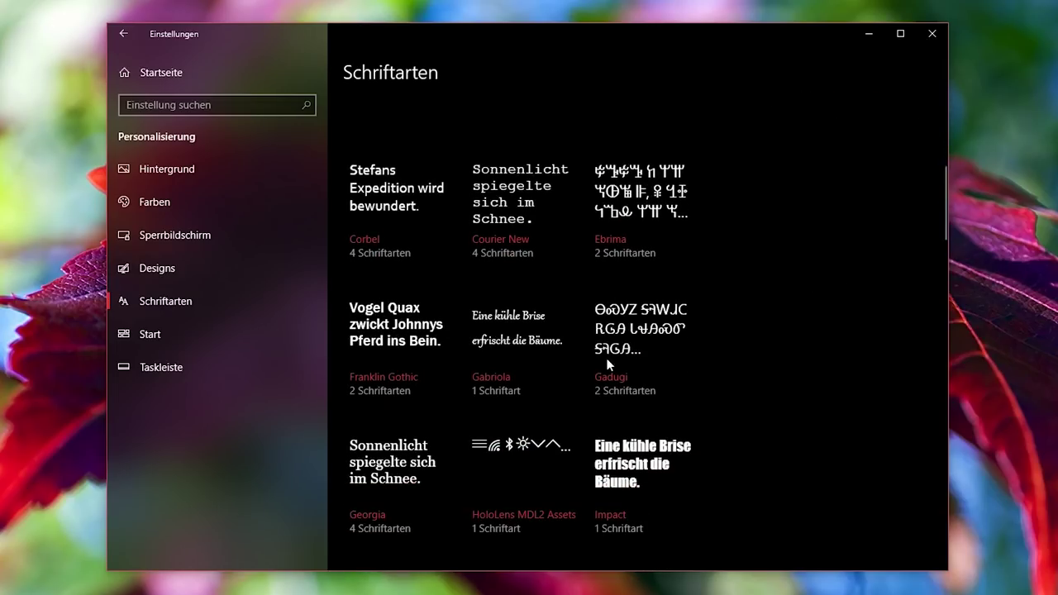
scroll(593, 373, "up", 15)
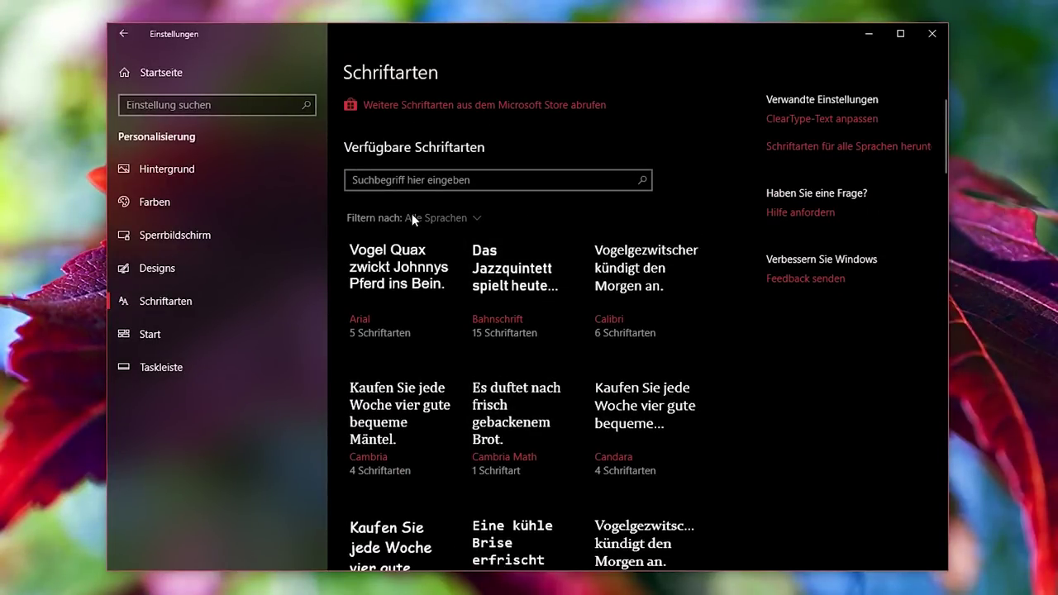
left_click(437, 217)
left_click(829, 188)
- Open the Arial font's details and review its metadata and Lizenzbeschreibung
left_click(436, 276)
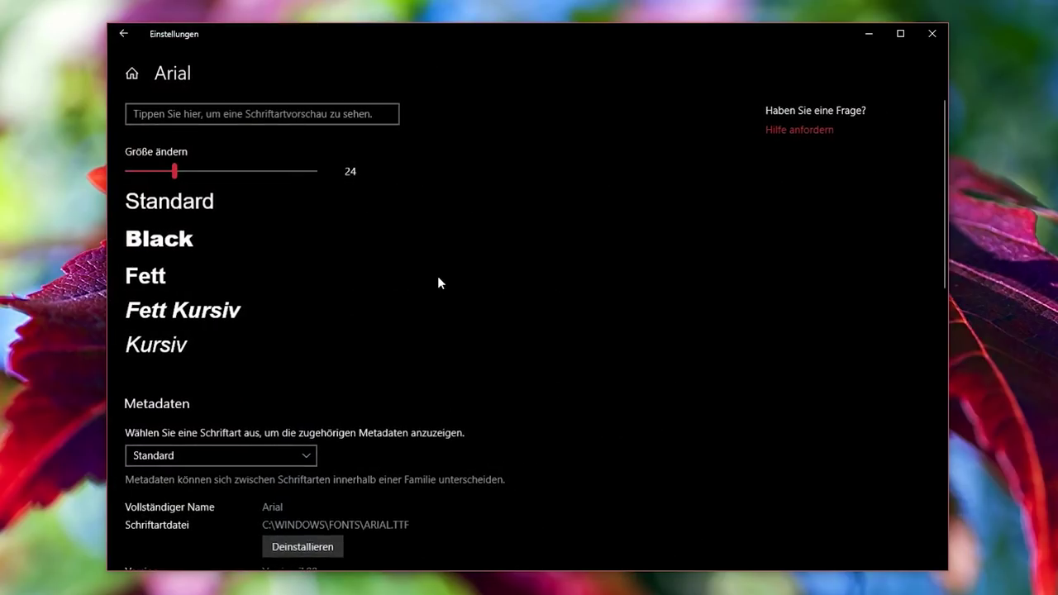
scroll(472, 378, "down", 8)
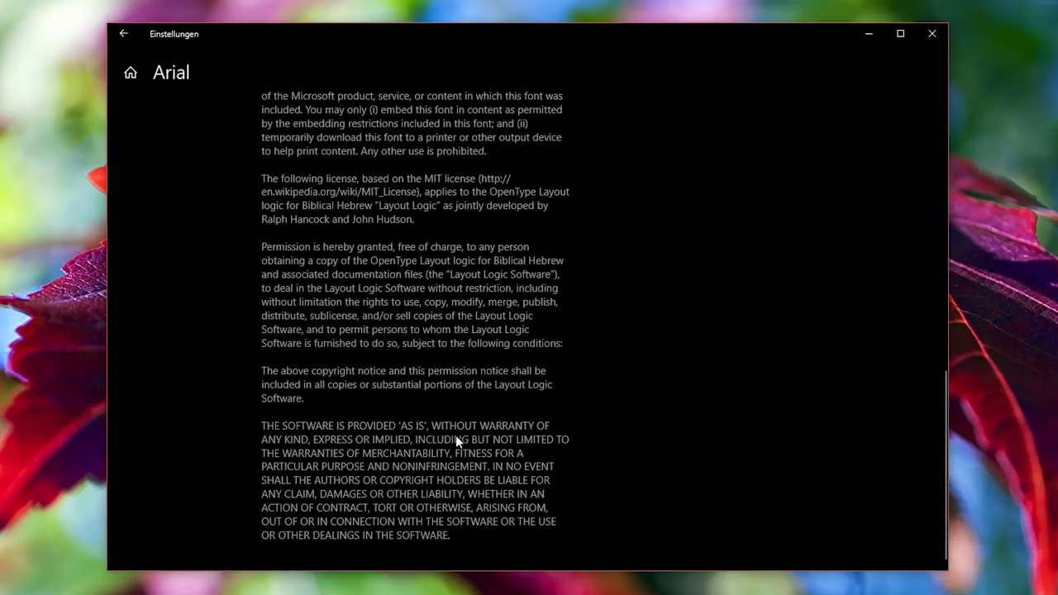
scroll(456, 439, "up", 4)
scroll(436, 440, "up", 3)
scroll(435, 441, "down", 4)
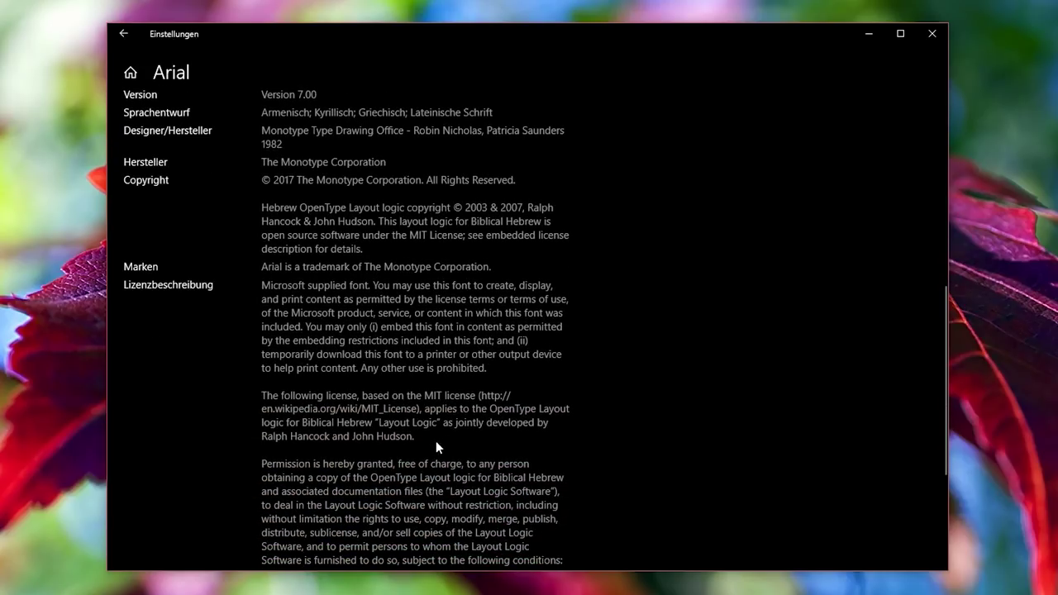
scroll(370, 403, "up", 6)
- Preview the Arial styles with the sample text "hallo welt" at size 28
left_click(212, 122)
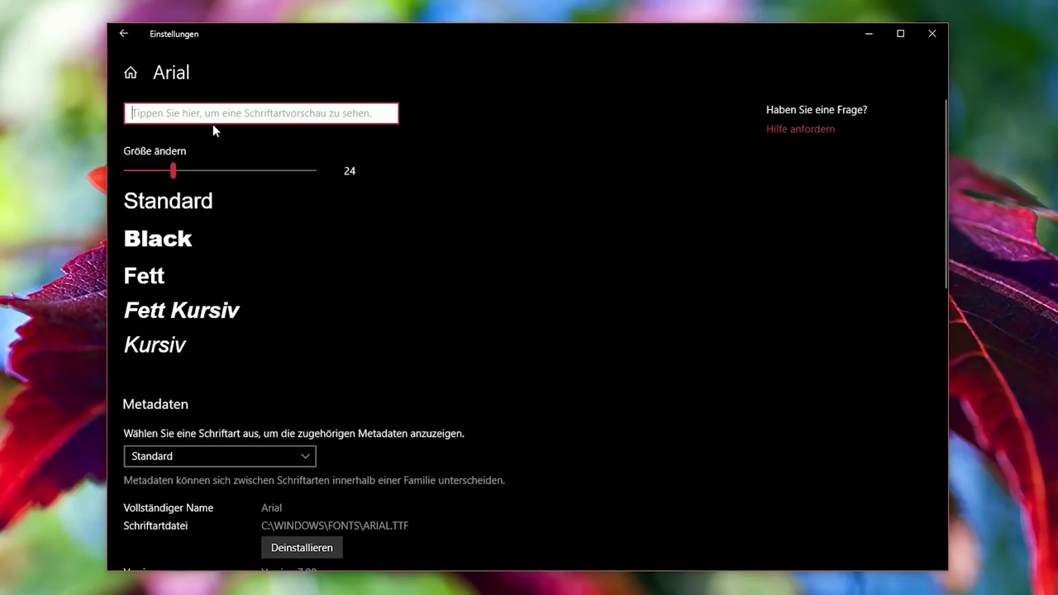
type("hallo welt")
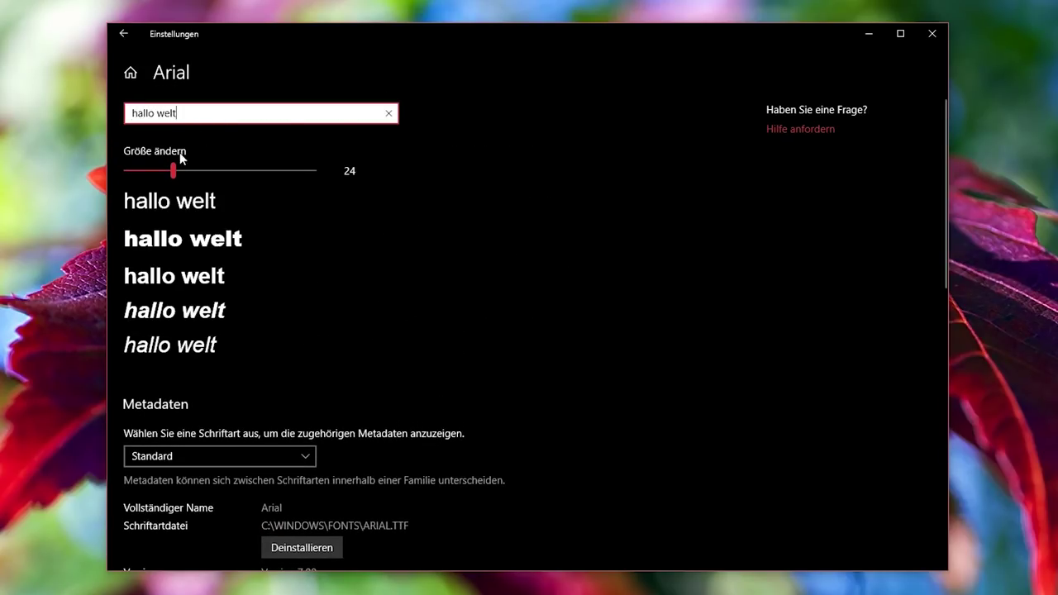
mouse_move(174, 170)
left_mouse_down()
mouse_move(328, 175)
mouse_move(183, 174)
left_mouse_up()
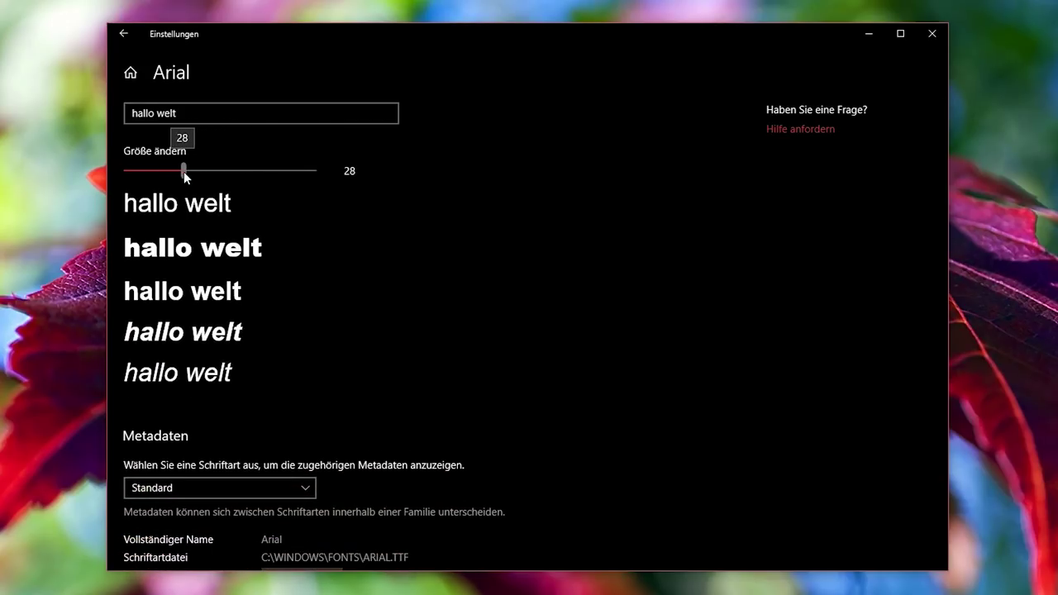
- Leave the Arial details and open the Kontakte section of the Taskleiste settings
left_click(123, 33)
left_click(325, 377)
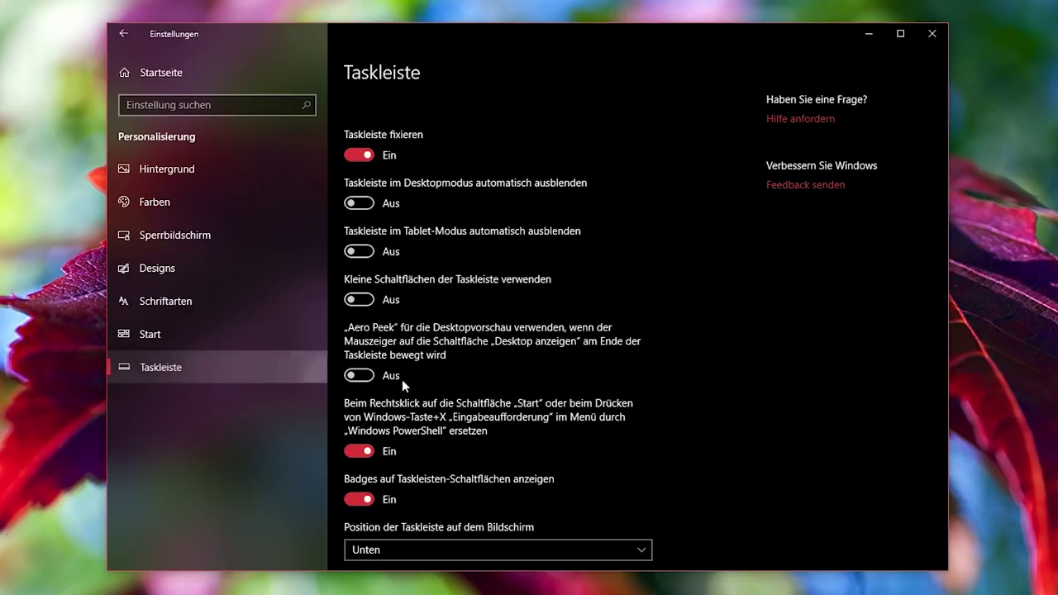
scroll(748, 376, "down", 10)
scroll(750, 375, "down", 2)
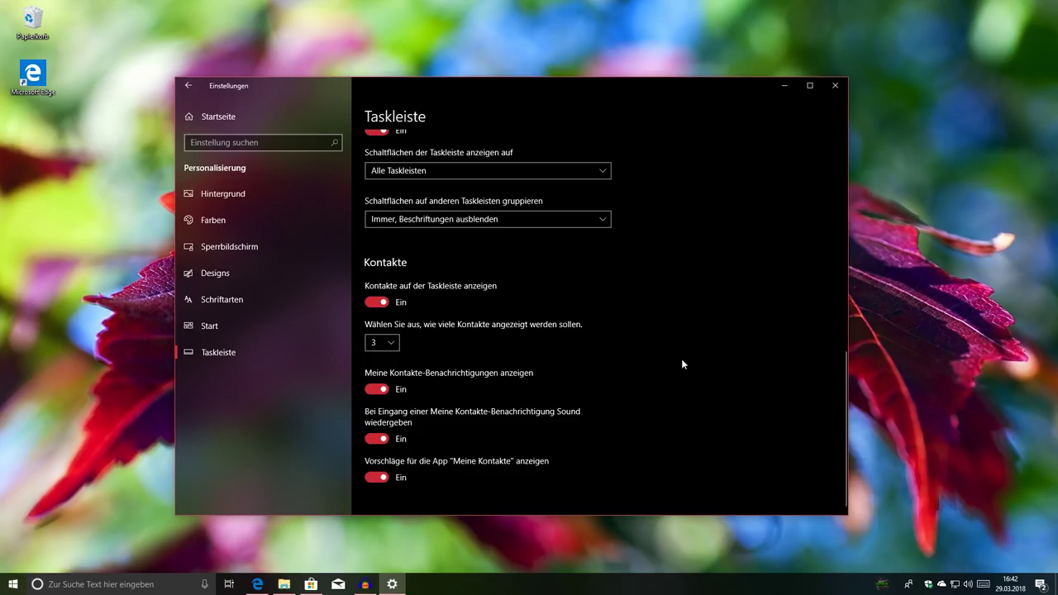
- Review the choices for how many contacts the taskbar shows and choose Alle in Überlauf einfügen
left_click(389, 342)
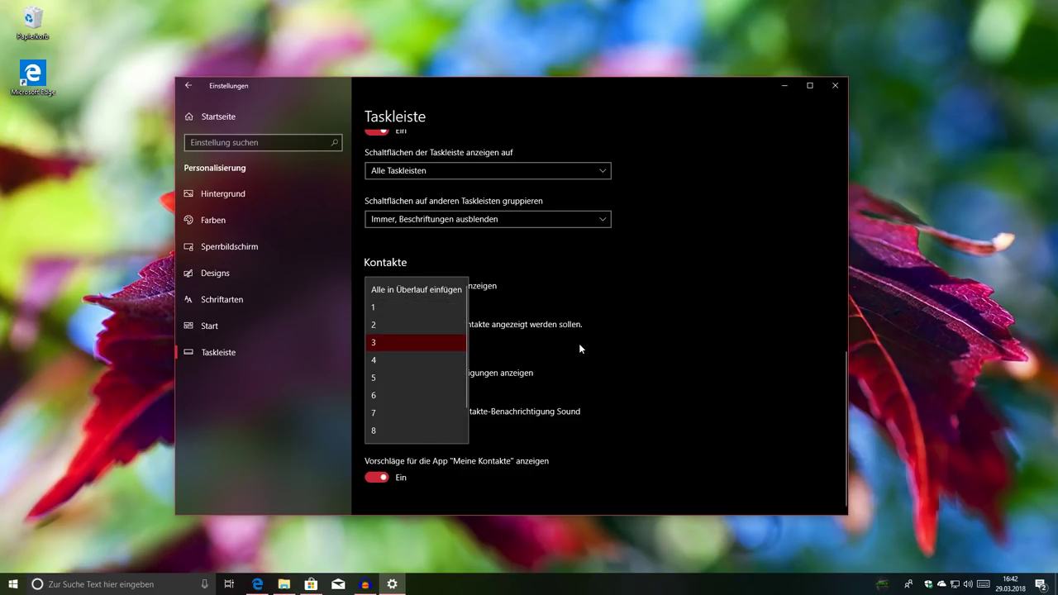
scroll(450, 378, "down", 1)
scroll(438, 373, "up", 1)
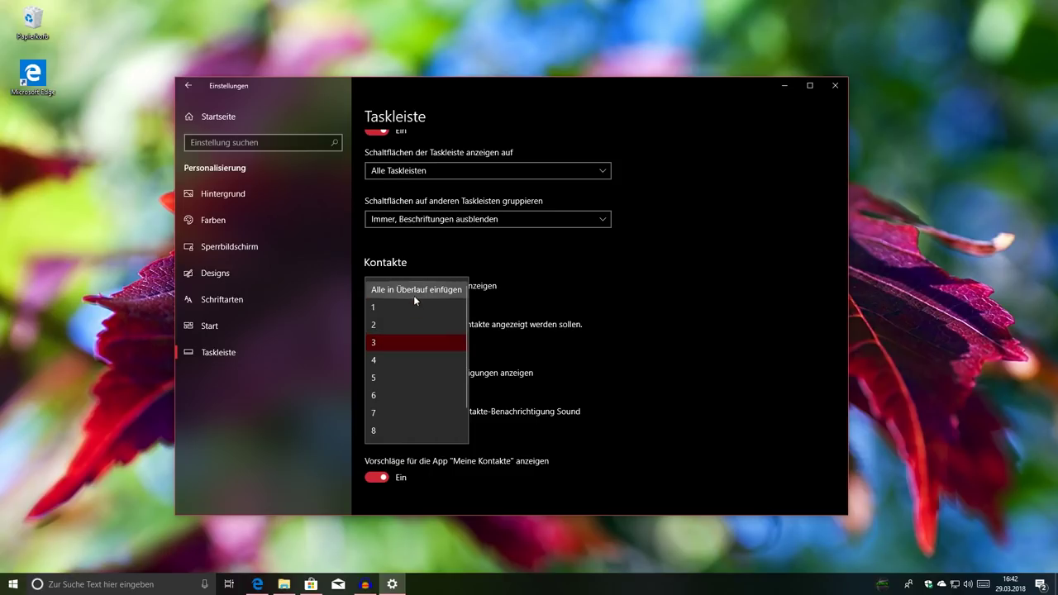
scroll(424, 377, "down", 2)
scroll(428, 430, "up", 2)
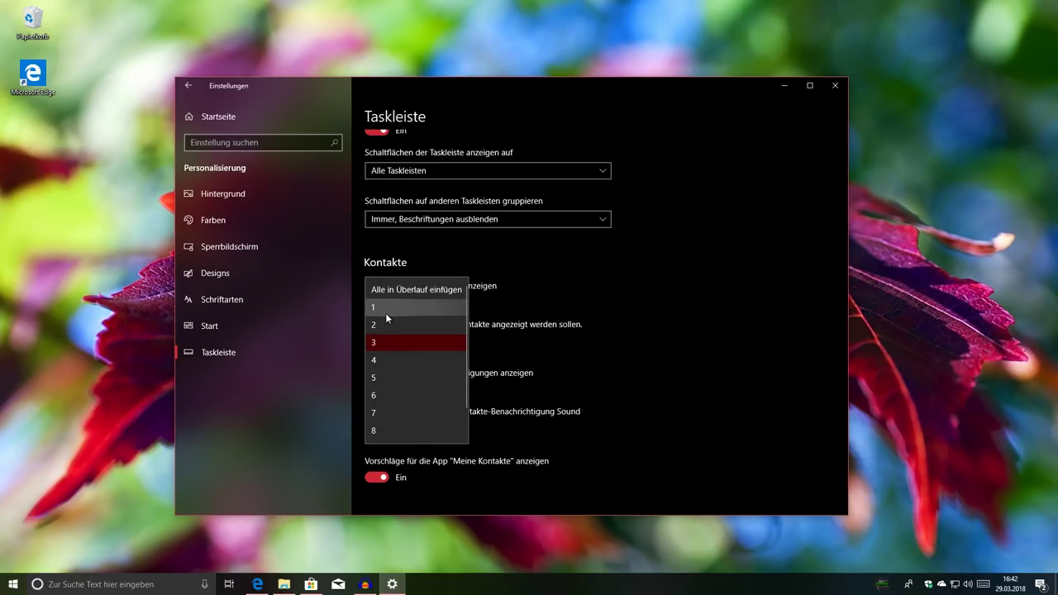
left_click(392, 291)
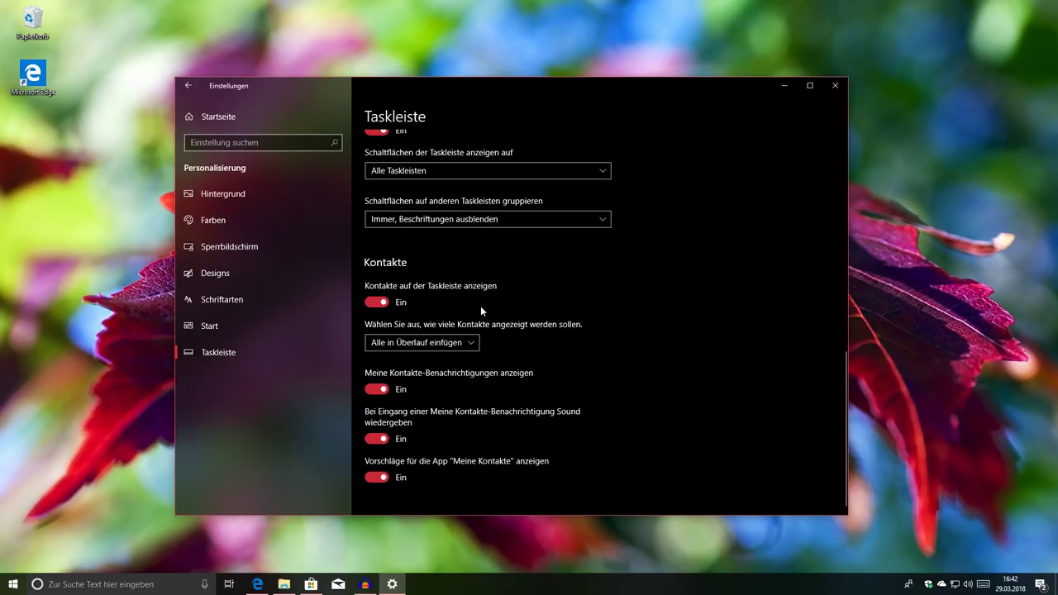
- Open the pinned contact from the taskbar's Kontakte flyout, view its Skype pane and close it
left_click(903, 586)
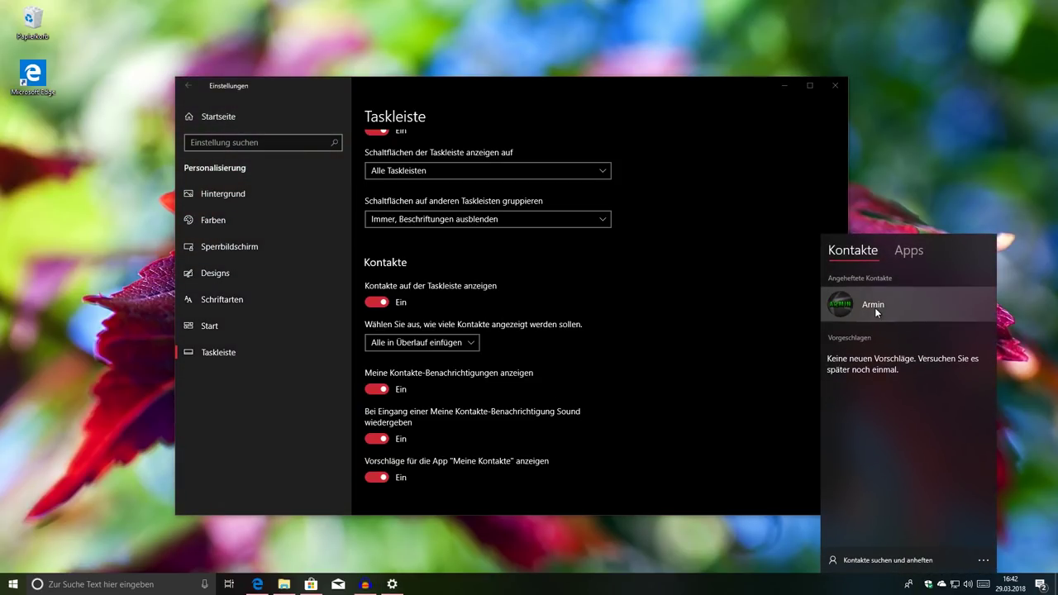
left_click(875, 308)
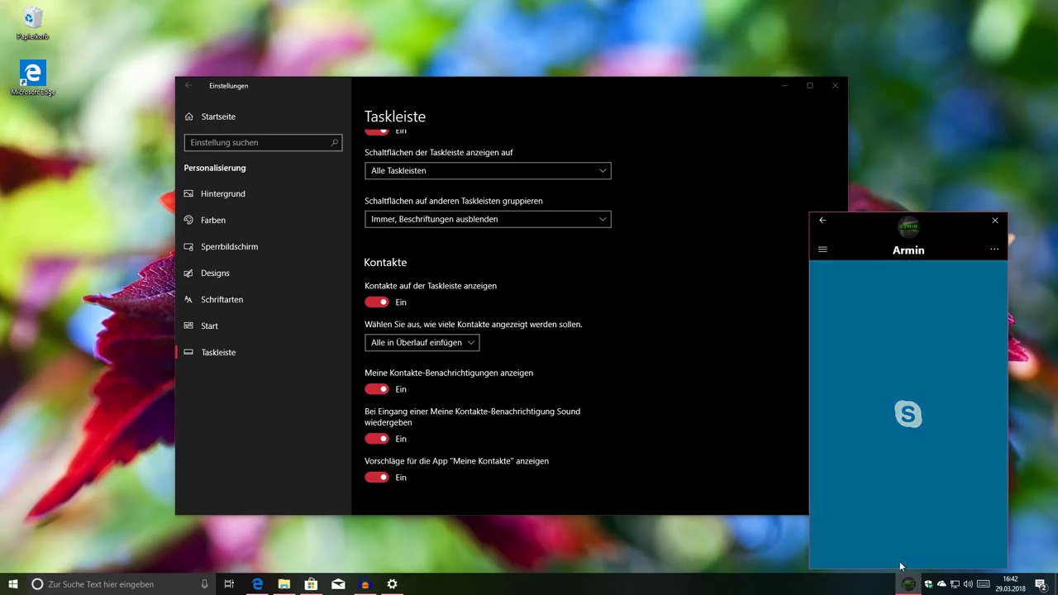
left_click(995, 221)
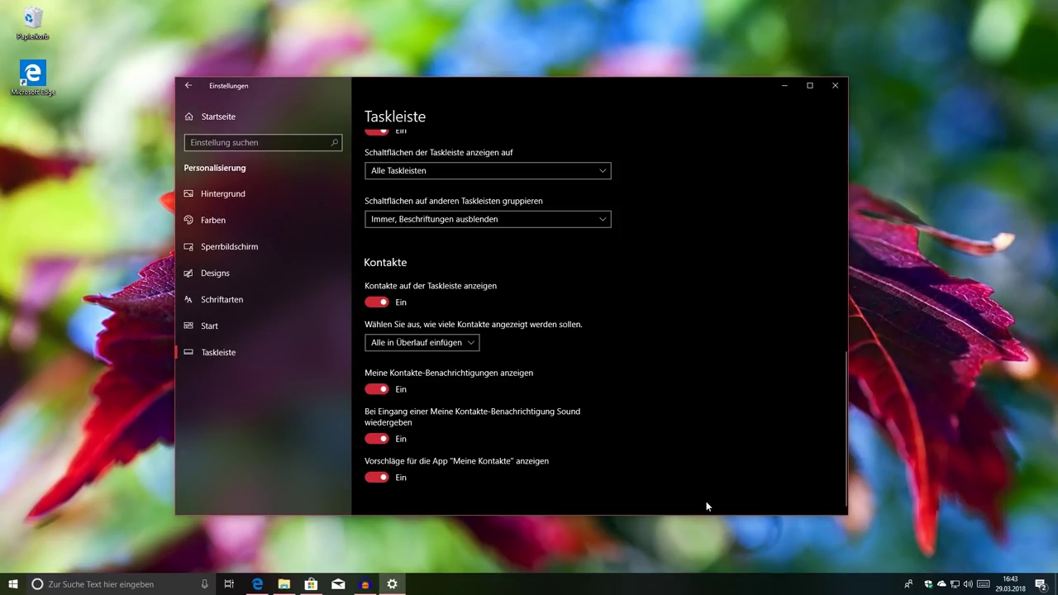
- Switch Kontakte auf der Taskleiste anzeigen off and on again, and set the number of displayed contacts to 3
left_click(454, 342)
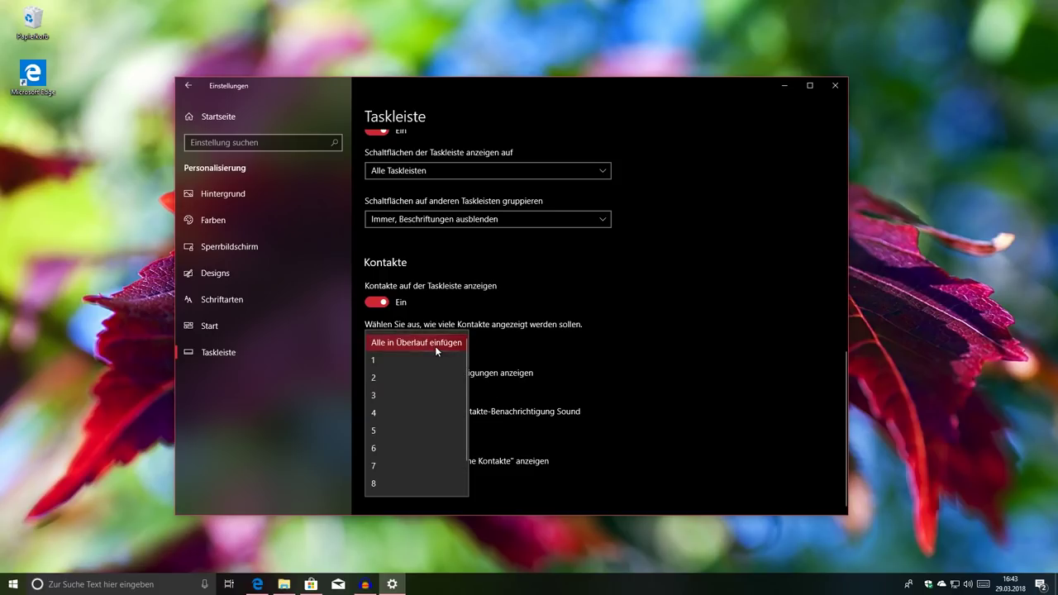
left_click(397, 344)
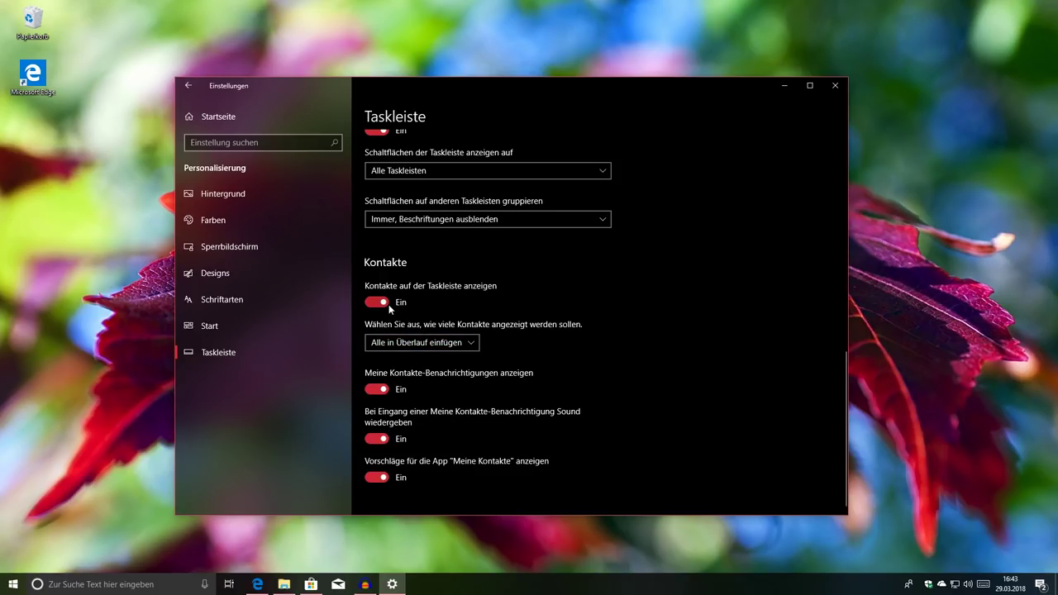
left_click(382, 302)
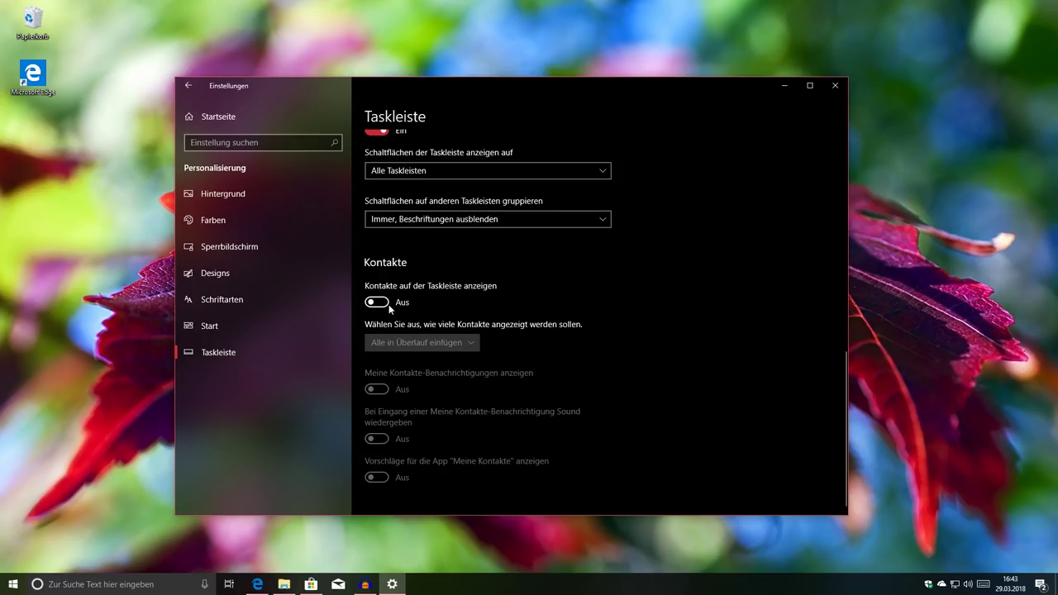
left_click(388, 305)
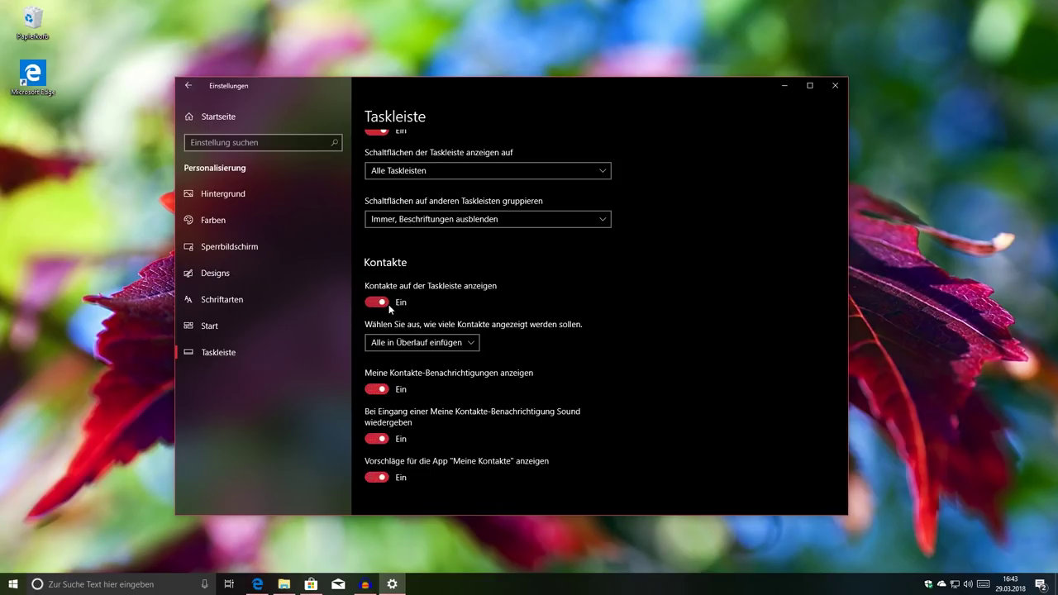
left_click(415, 341)
left_click(416, 394)
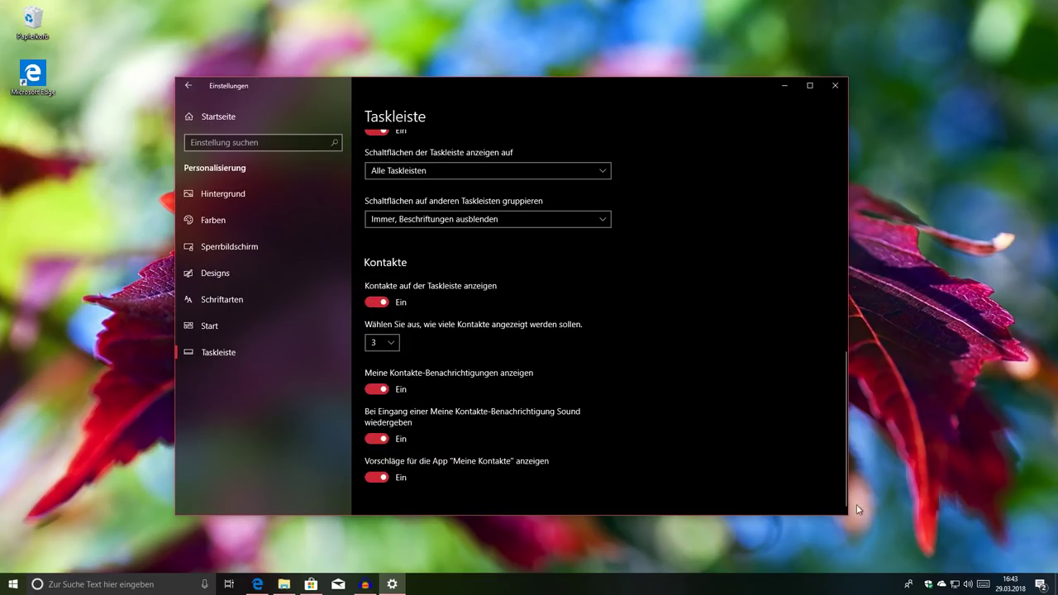
- Try moving the pinned contact with the Kontakte flyout open, and turn off Kontakte auf der Taskleiste anzeigen
mouse_move(909, 584)
left_mouse_down()
mouse_move(792, 569)
mouse_move(909, 583)
left_mouse_up()
left_click(909, 584)
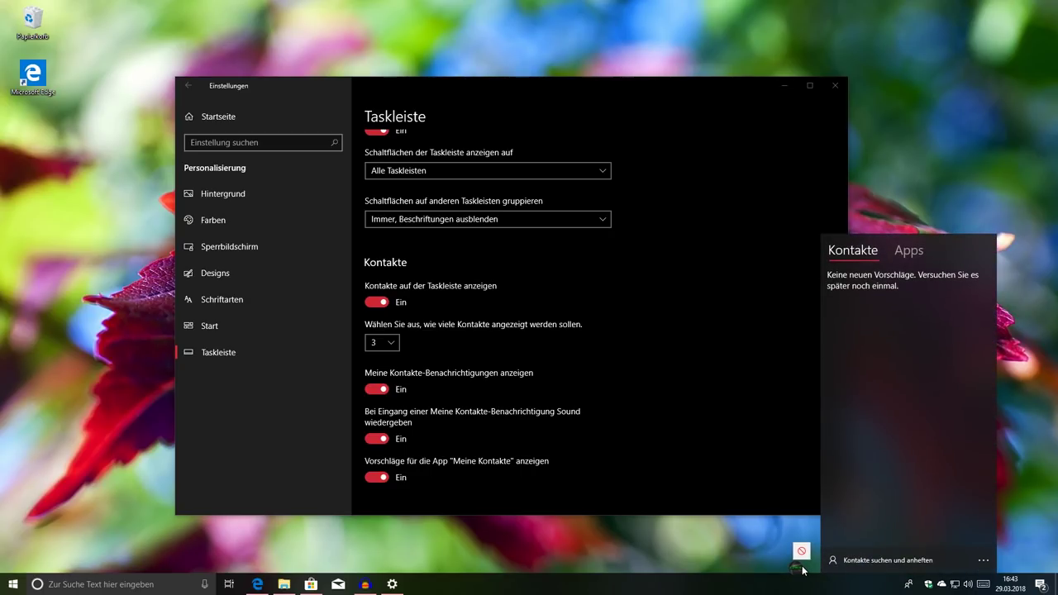
left_click(647, 448)
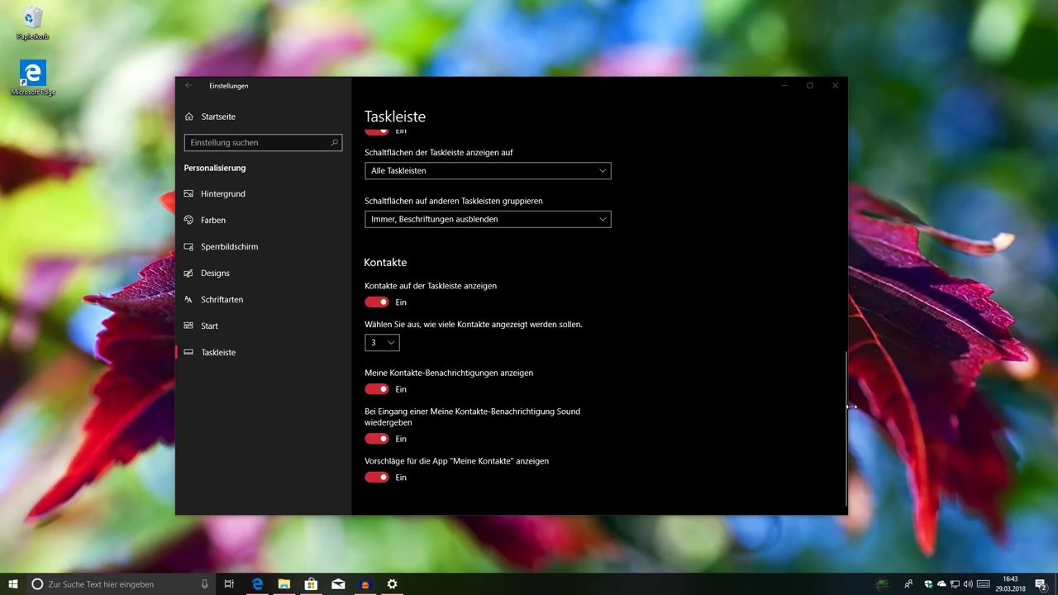
left_click(378, 302)
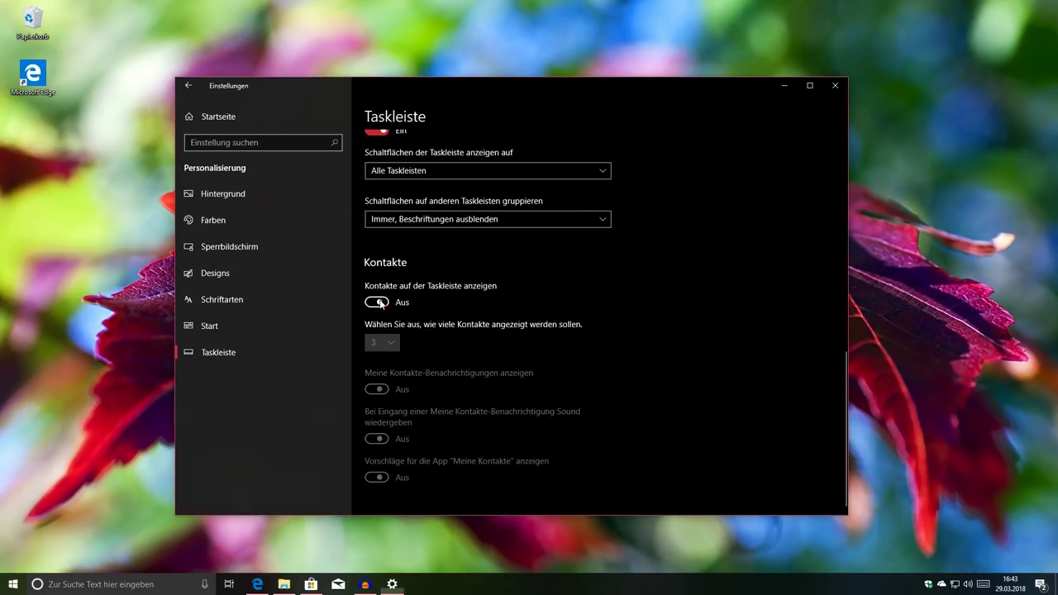
- Leave Personalisierung and open Aliase für App-Ausführung verwalten in the Apps settings
left_click(185, 86)
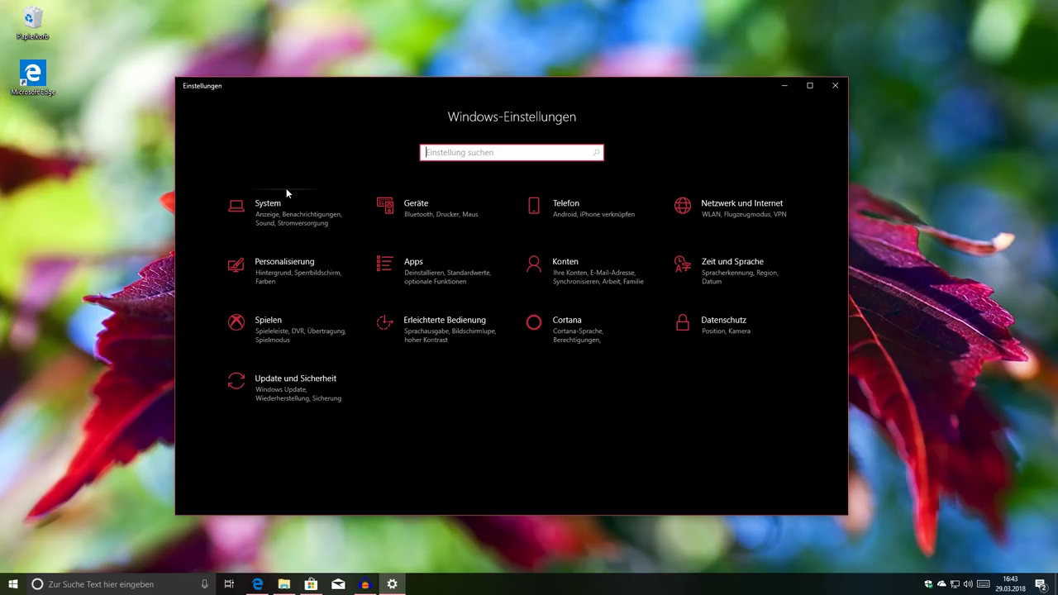
left_click(380, 274)
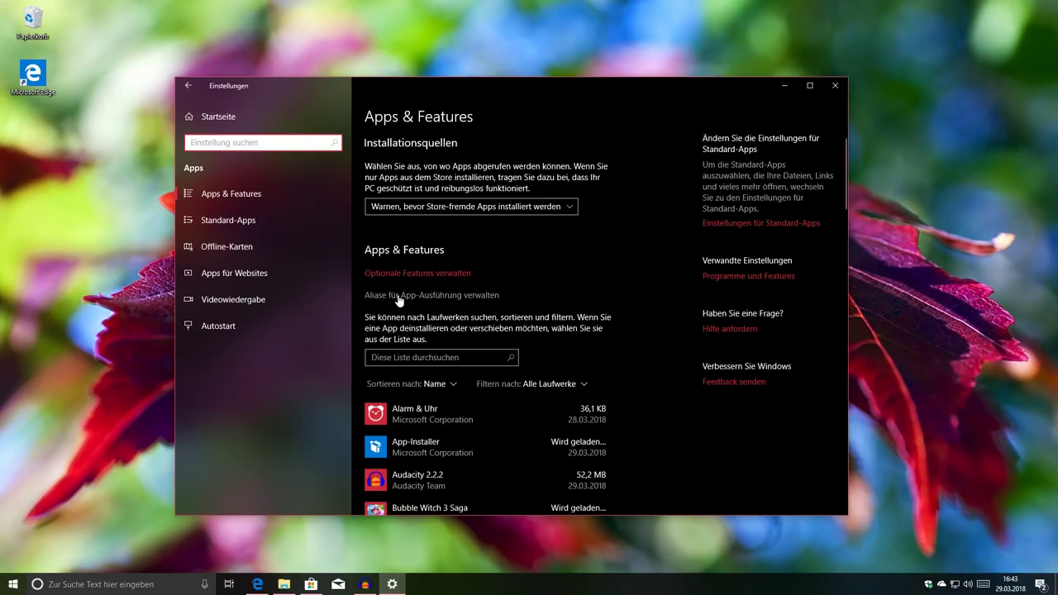
left_click(397, 295)
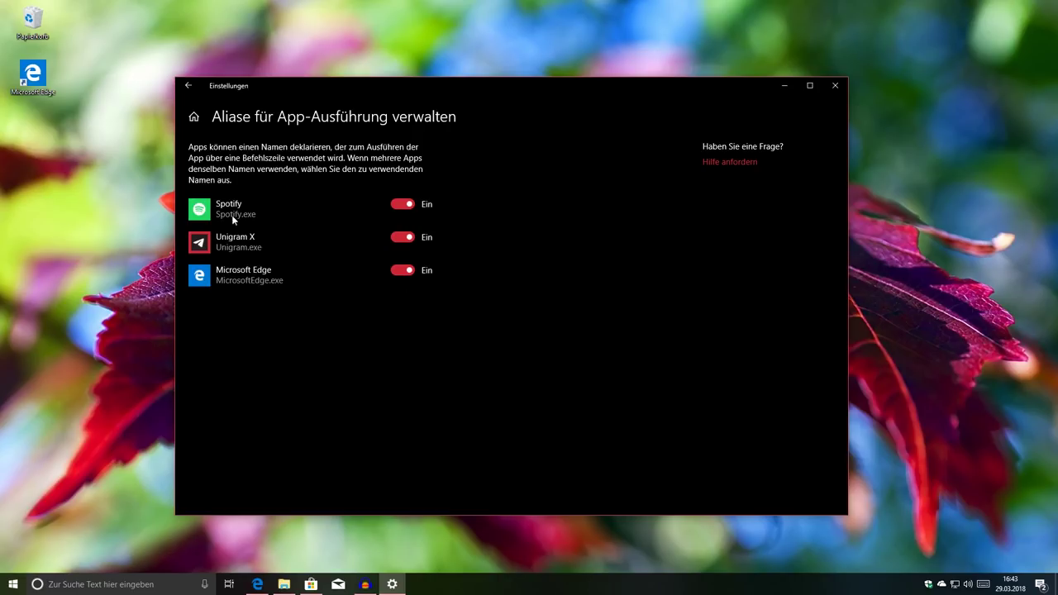
- Launch Microsoft Edge from a command prompt with microsoftedge.exe, and close both the browser and the command prompt
left_click(124, 584)
type("cmd")
key("Return")
type("micros")
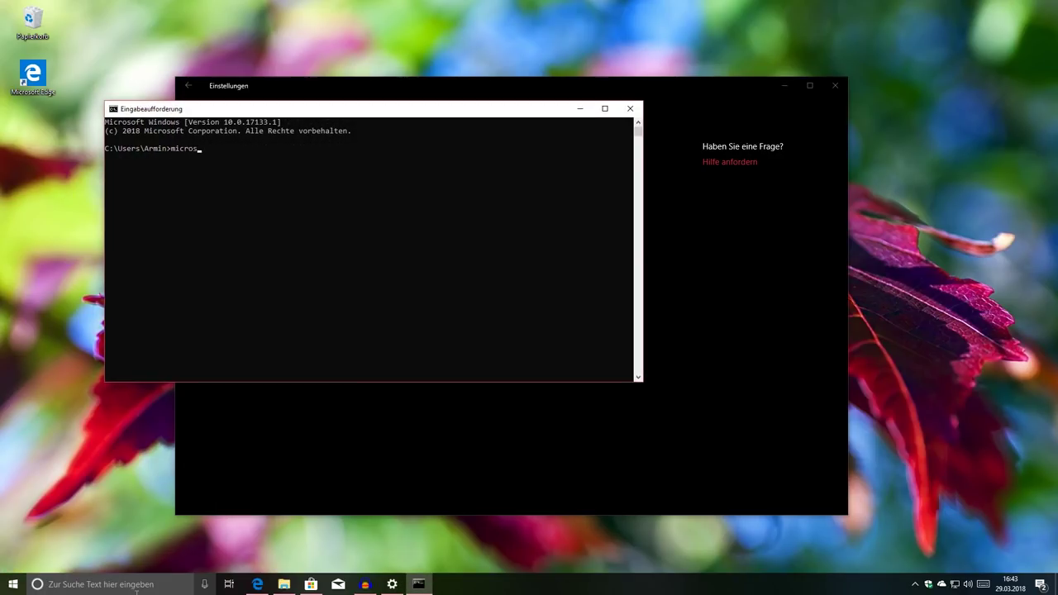
type("oftedge.exe")
key("Return")
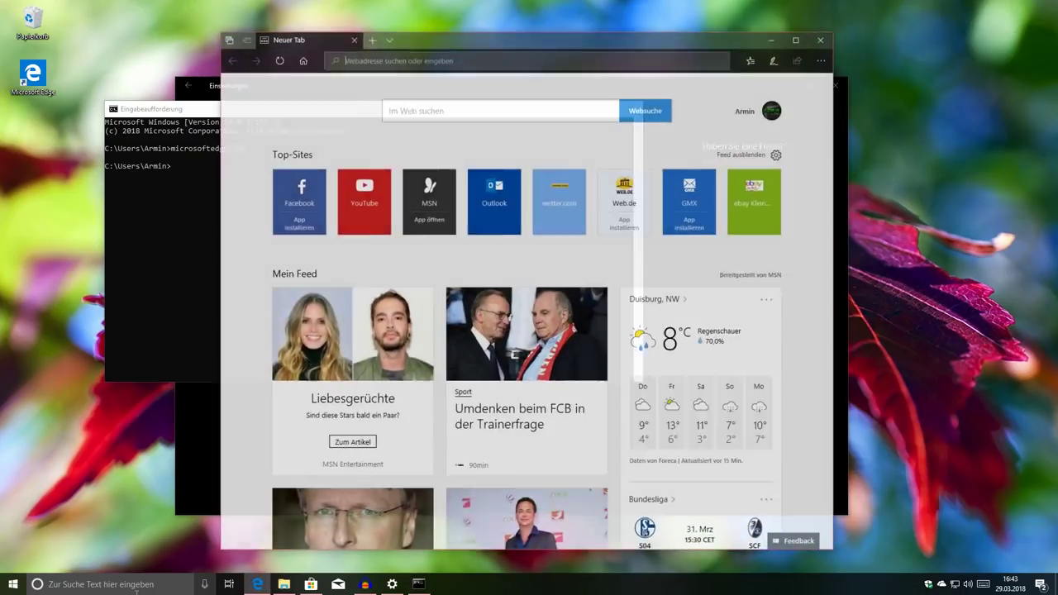
left_click(787, 23)
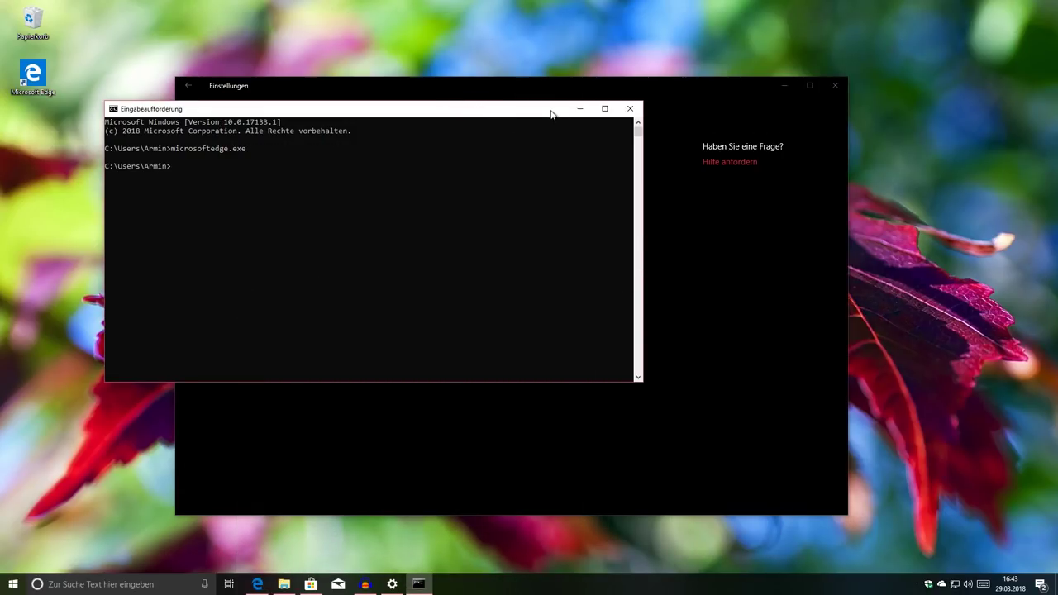
left_click(634, 106)
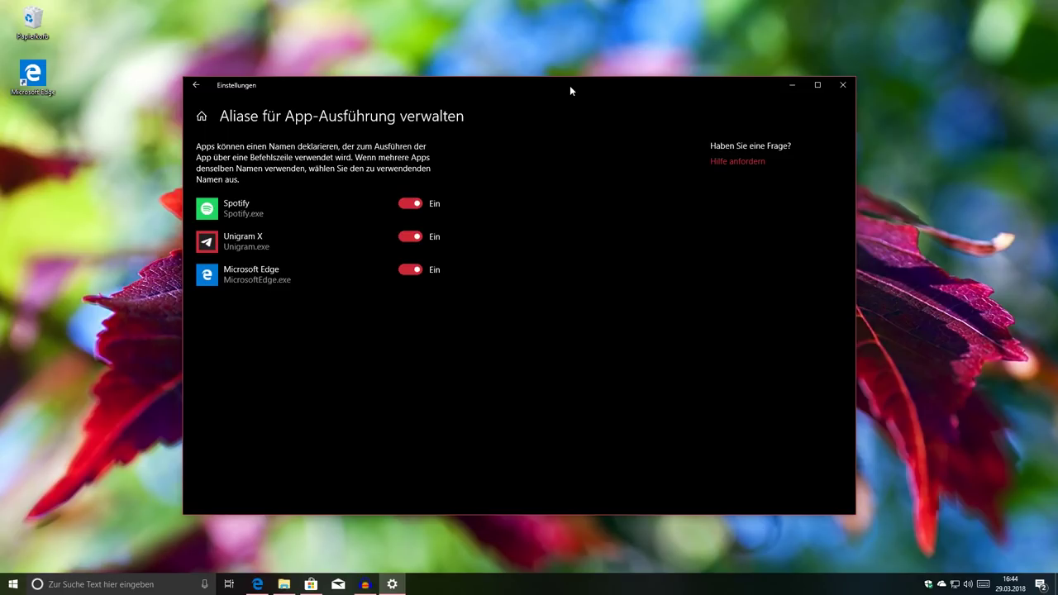
- Return from the app execution aliases to Apps & Features and shift the Einstellungen window slightly
mouse_move(569, 85)
left_mouse_down()
mouse_move(549, 87)
mouse_move(572, 84)
left_mouse_up()
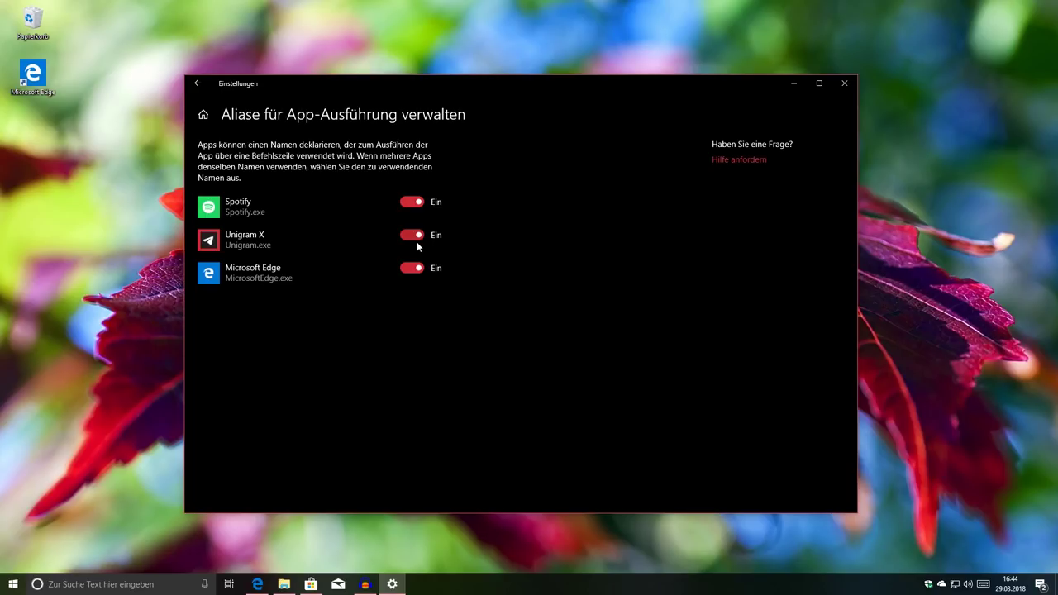
left_click(201, 84)
left_click_drag(344, 91, 354, 88)
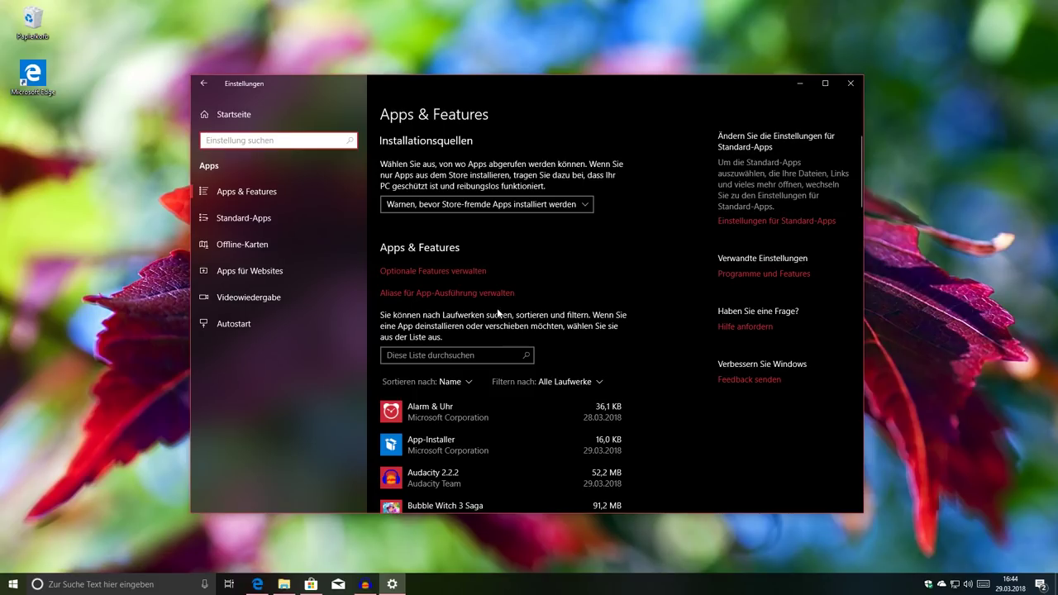
- Open Optionale Features verwalten, look through the installed features and open Feature hinzufügen
left_click(441, 277)
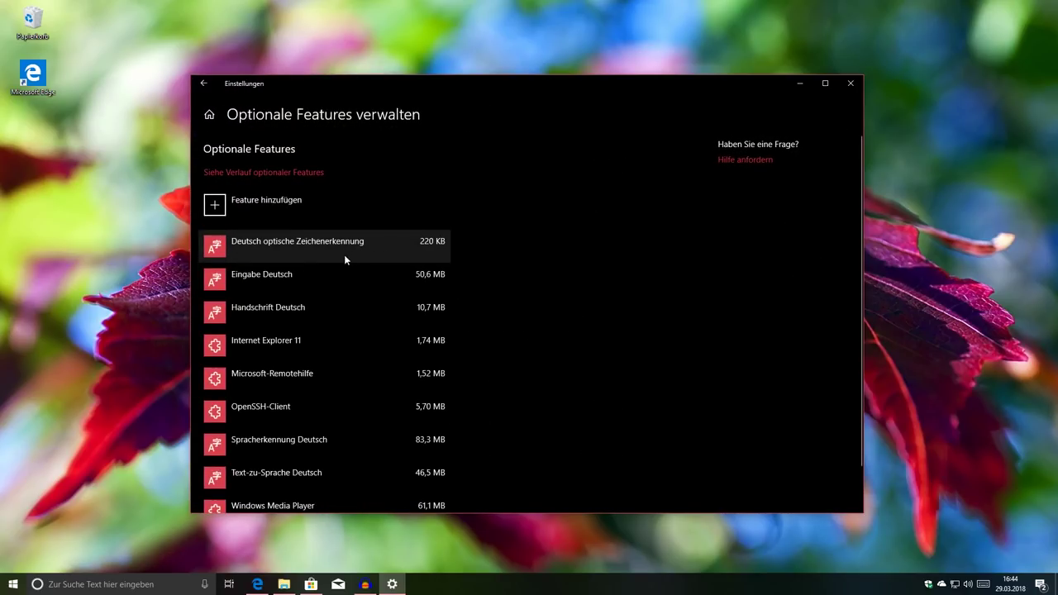
scroll(333, 331, "down", 1)
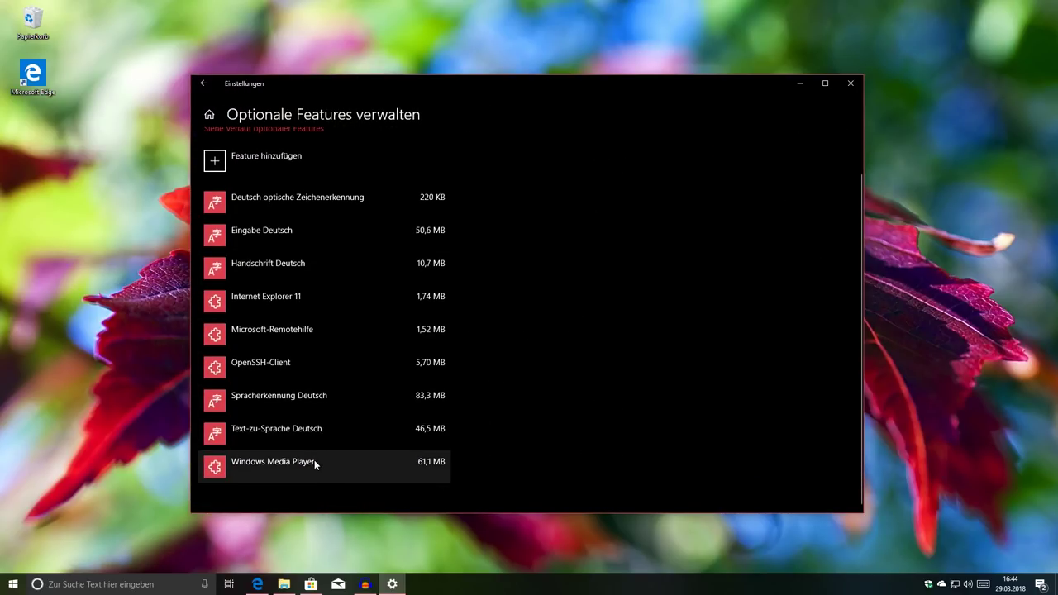
scroll(292, 341, "up", 1)
scroll(295, 347, "down", 1)
scroll(306, 413, "up", 1)
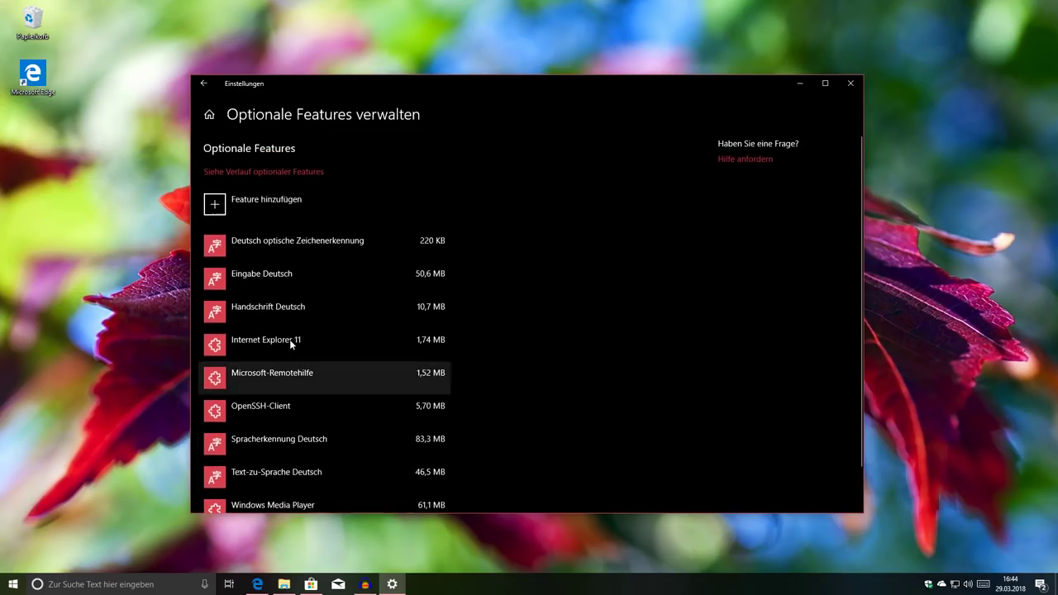
left_click(252, 200)
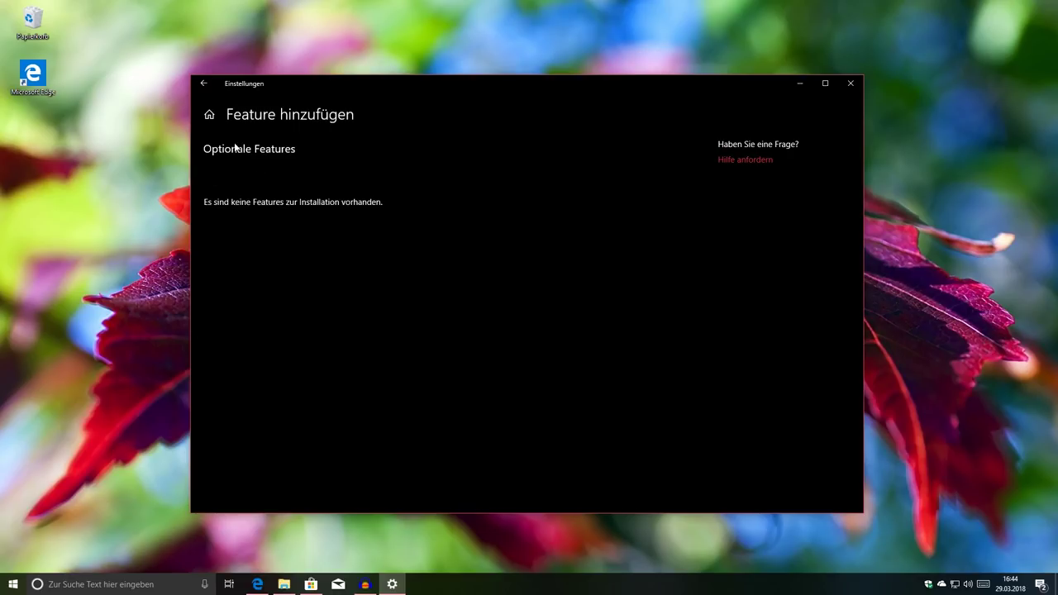
- Return to the optional features list, expand Internet Explorer 11 and OpenSSH-Client for their details, and go back to Apps & Features
left_click(201, 86)
scroll(347, 472, "down", 1)
scroll(346, 452, "up", 1)
scroll(335, 413, "down", 1)
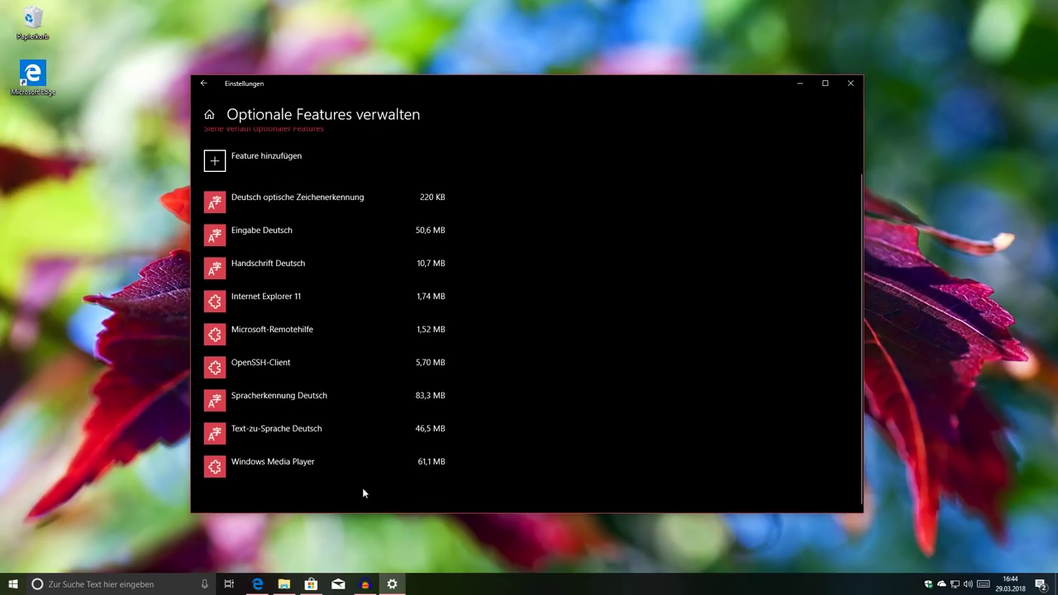
left_click(277, 312)
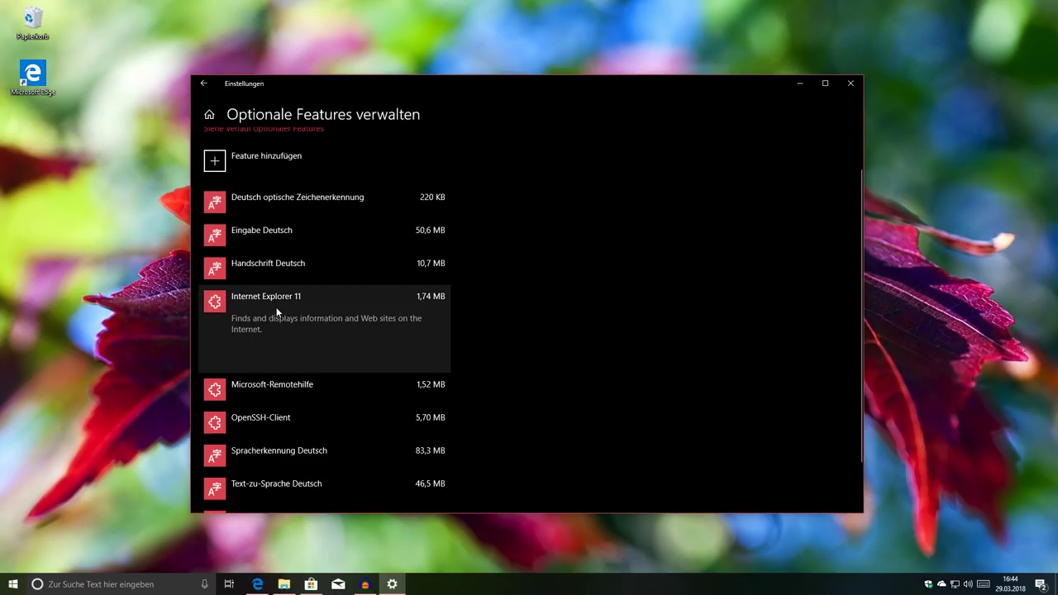
left_click(430, 408)
scroll(602, 374, "down", 1)
scroll(352, 166, "up", 2)
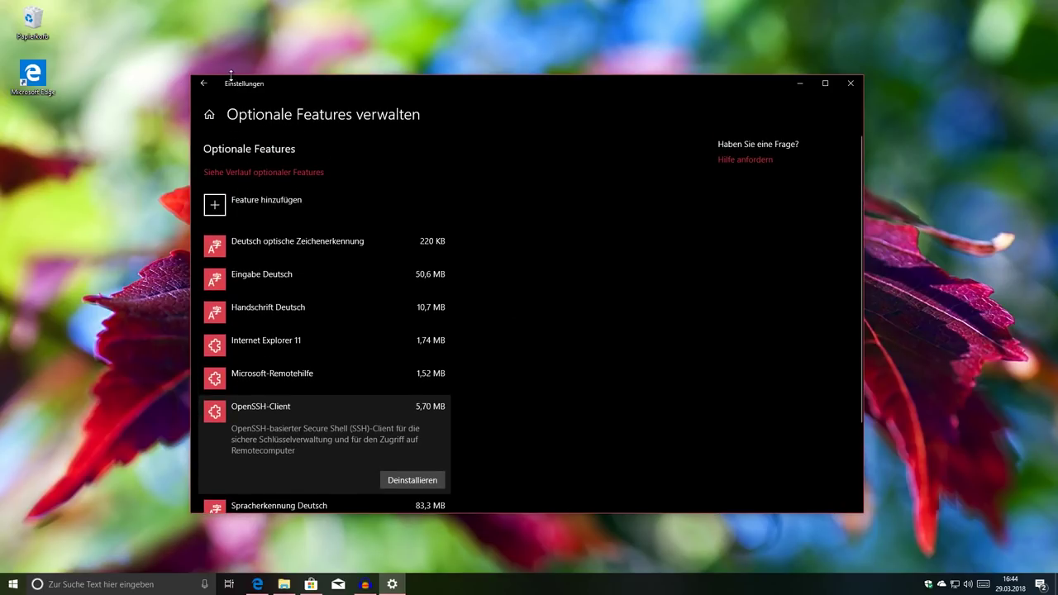
left_click(205, 83)
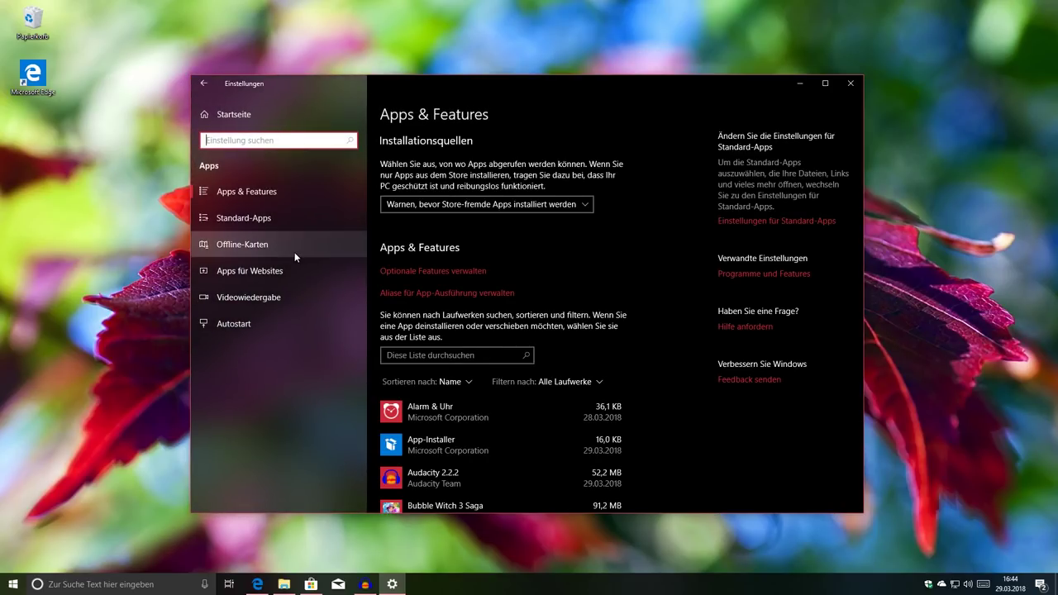
- Select Fotos in the Apps & Features list and open its Erweiterte Optionen
scroll(609, 354, "down", 4)
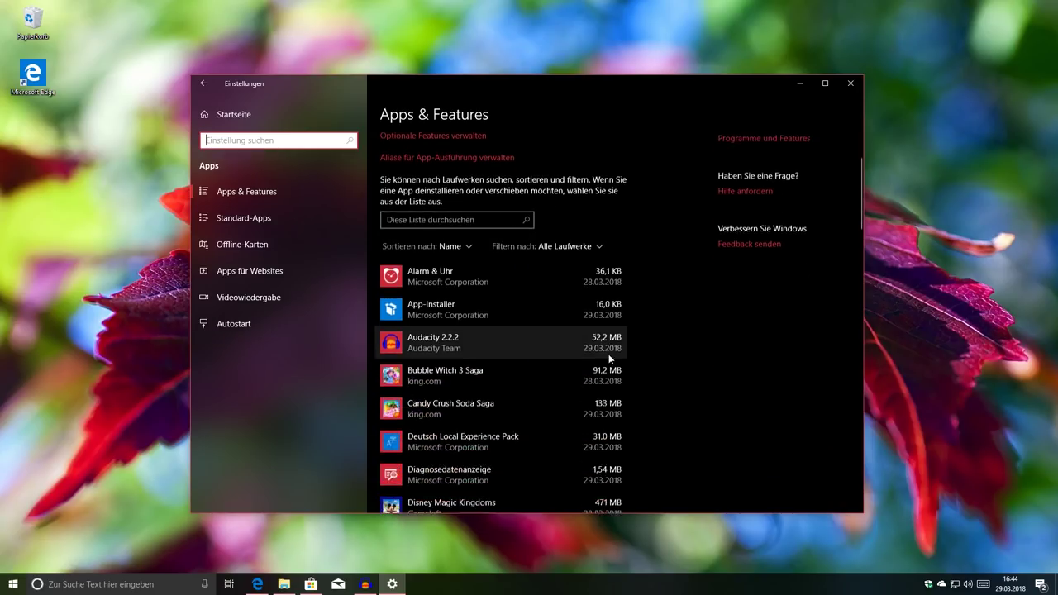
scroll(470, 282, "down", 4)
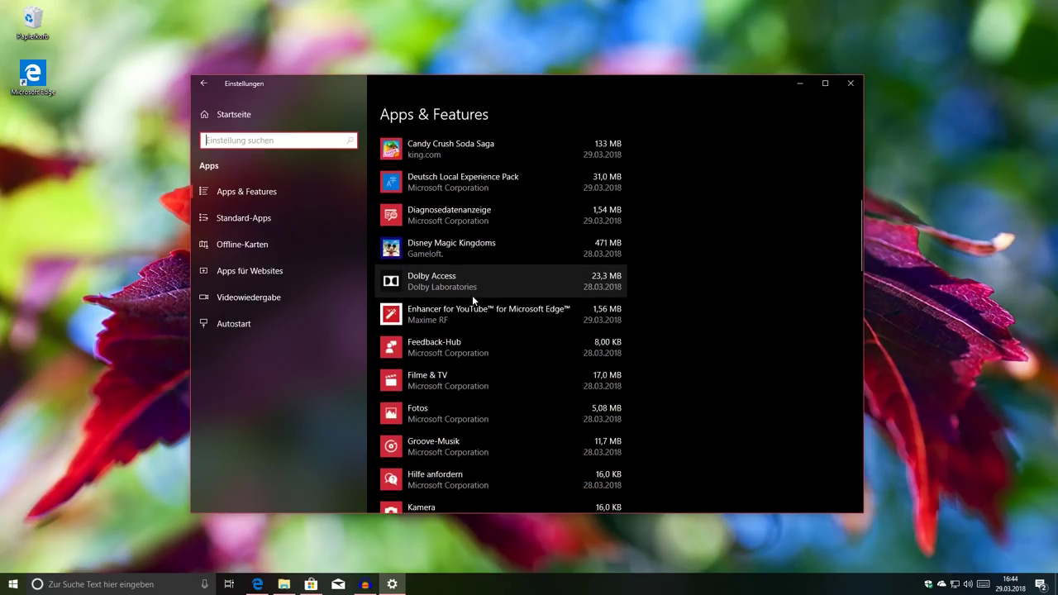
left_click(427, 289)
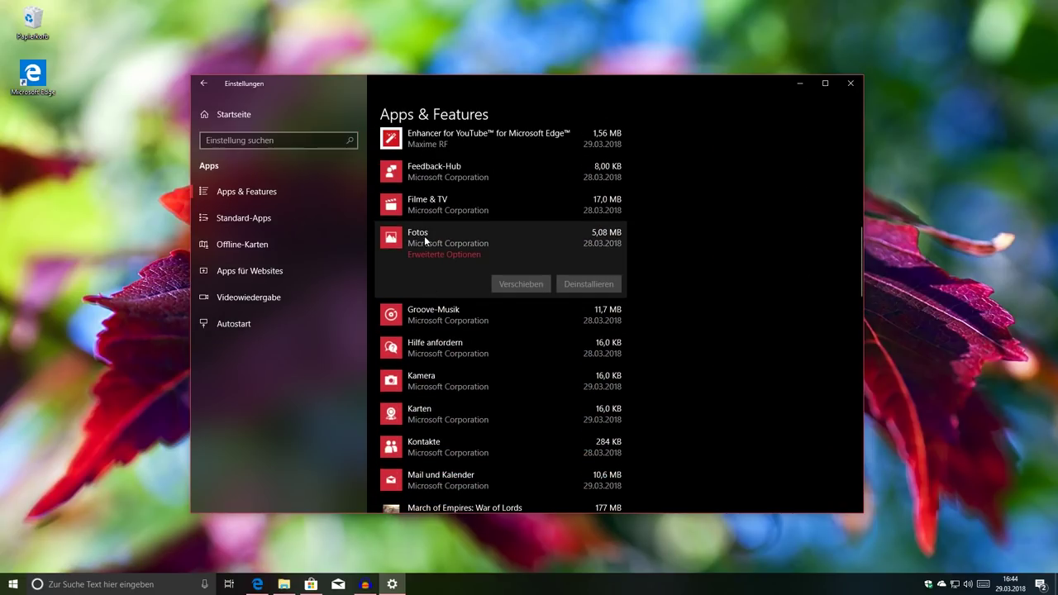
left_click(455, 254)
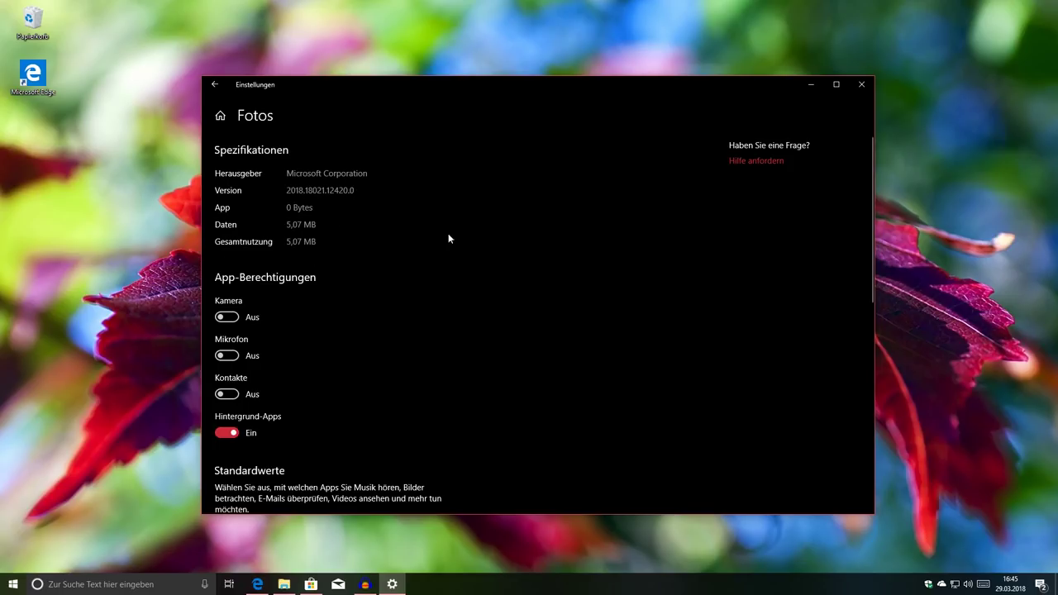
- Switch the Kamera permission of the Fotos app on and back off
scroll(449, 239, "down", 3)
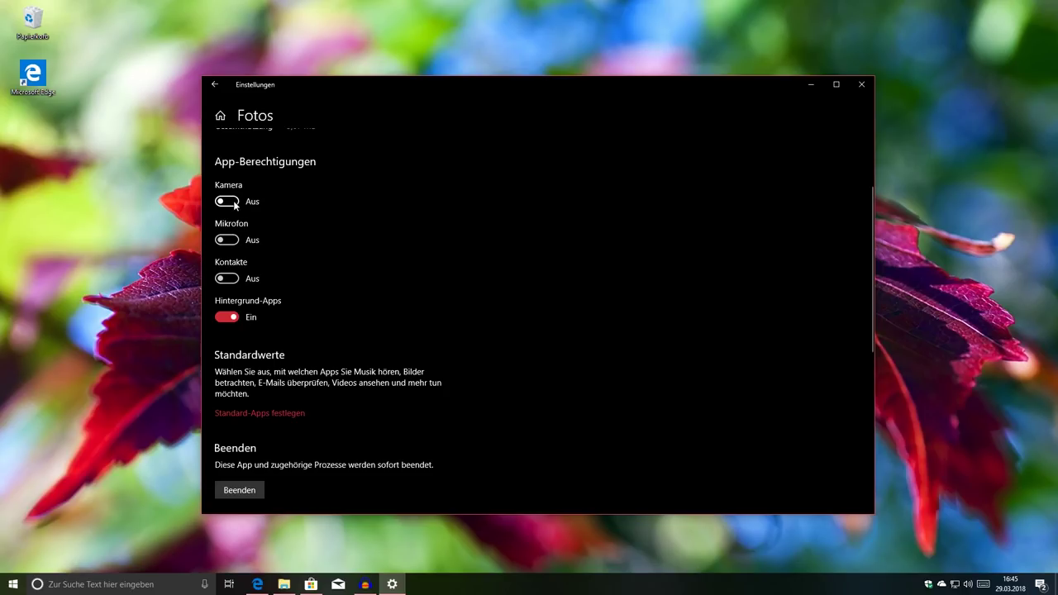
left_click(233, 201)
left_click(233, 201)
scroll(347, 289, "down", 3)
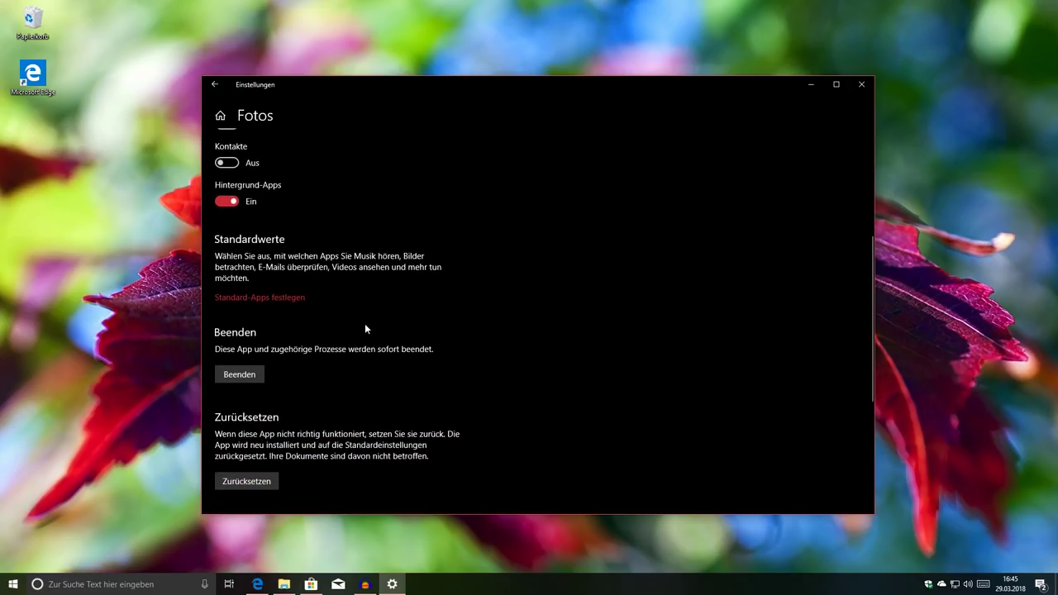
- Launch the Fotos app through a taskbar search for fotos, and terminate it with Beenden on its settings page
scroll(365, 323, "down", 2)
left_click(123, 587)
type("fotos")
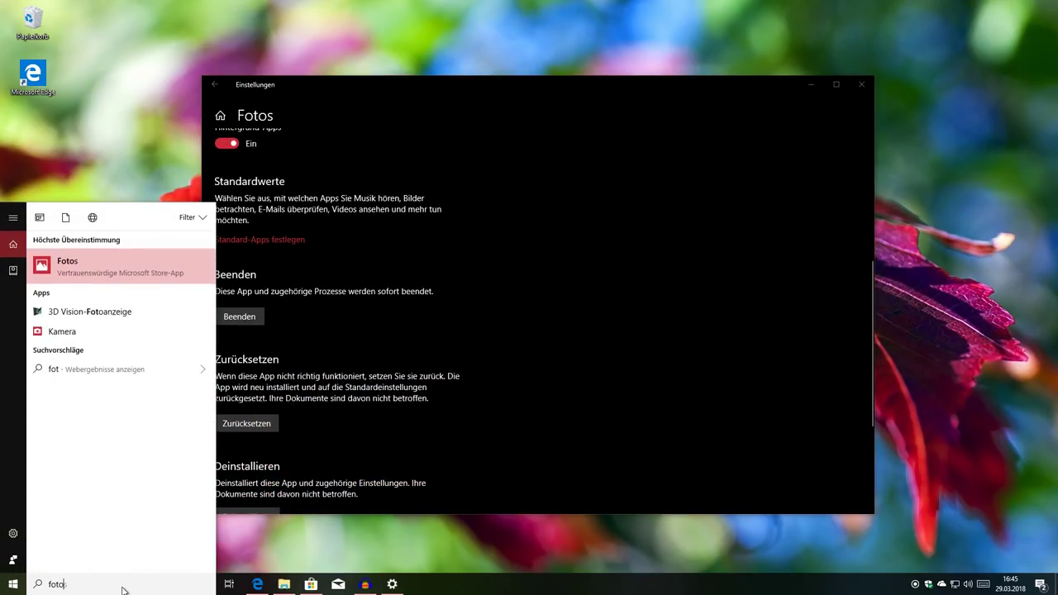
key("Return")
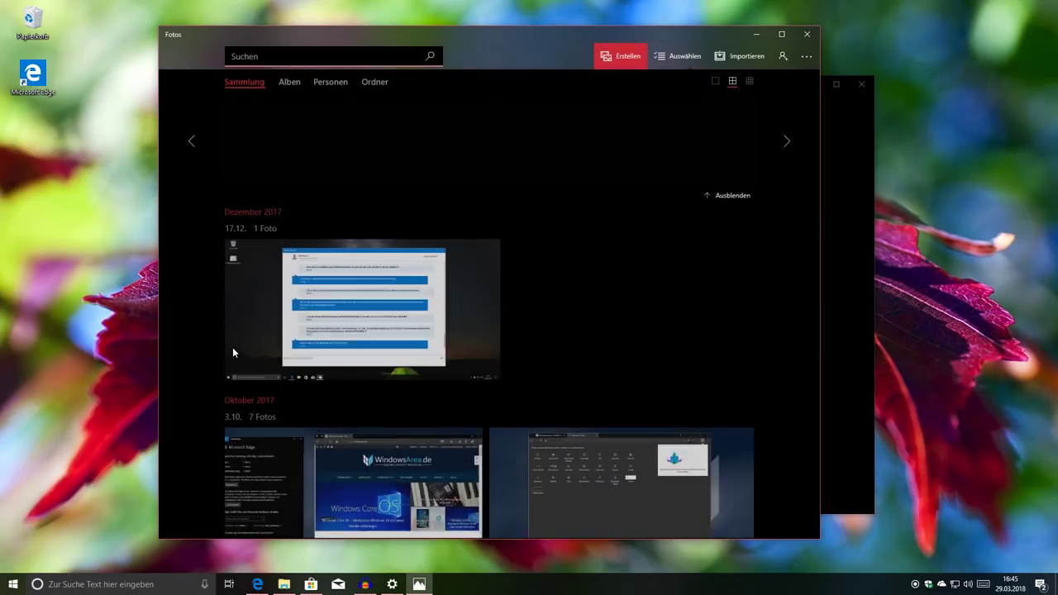
key("alt+Tab")
left_click(235, 321)
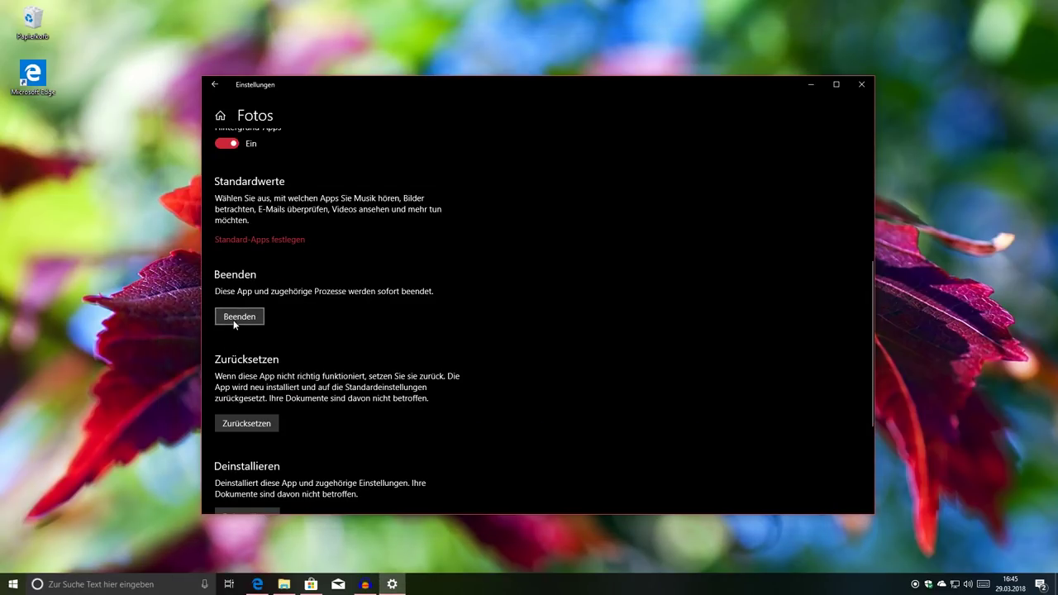
- Examine the Zurücksetzen, Deinstallieren and App-Add-Ons sections for Fotos, and return to Apps & Features
scroll(437, 317, "down", 3)
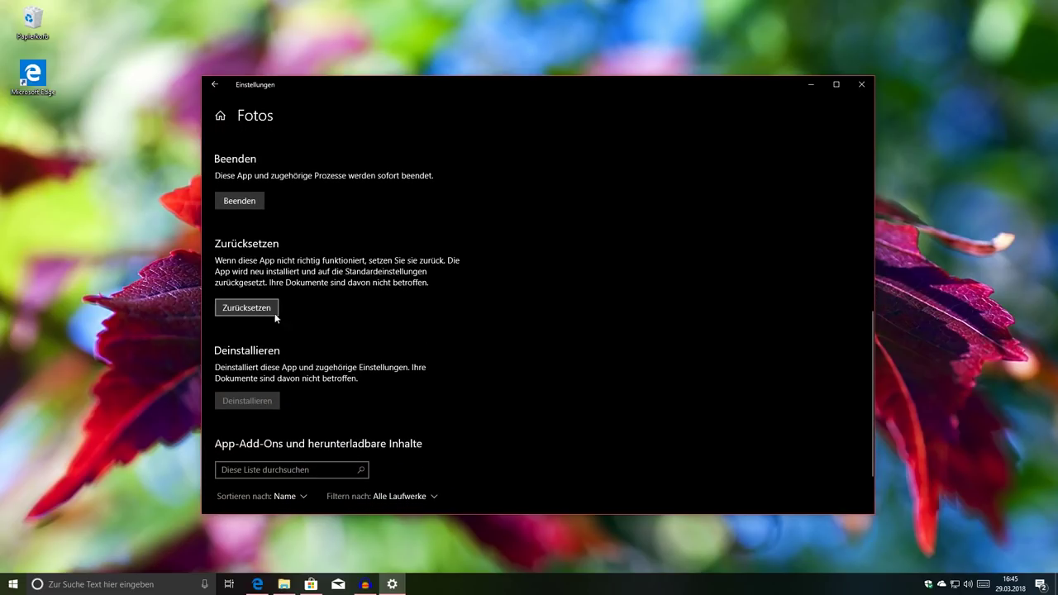
scroll(273, 326, "down", 2)
scroll(247, 345, "up", 4)
scroll(383, 378, "down", 4)
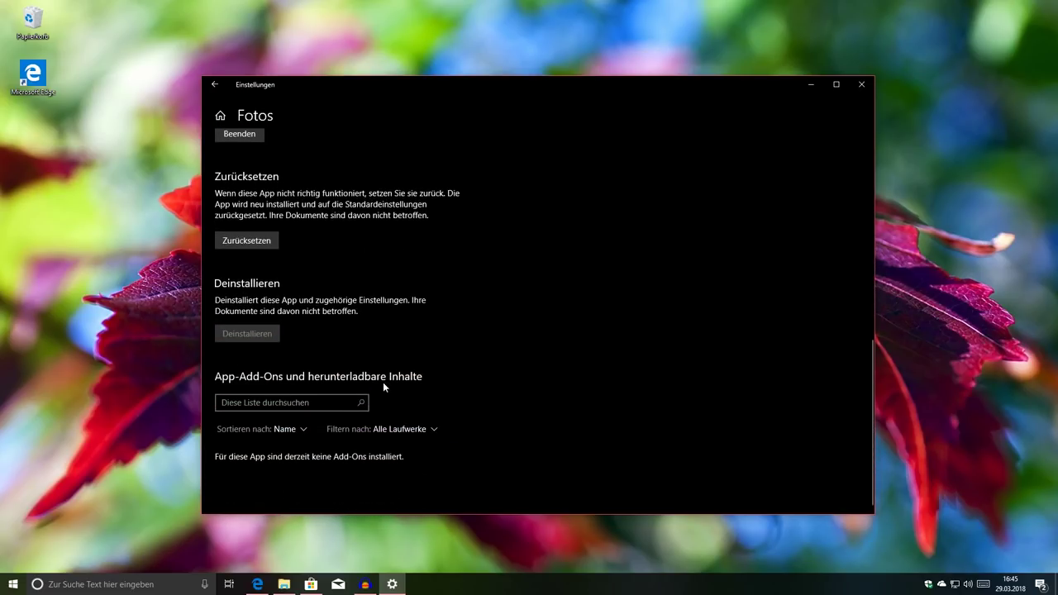
left_click(318, 402)
left_click(290, 429)
scroll(613, 428, "up", 1)
scroll(612, 429, "up", 10)
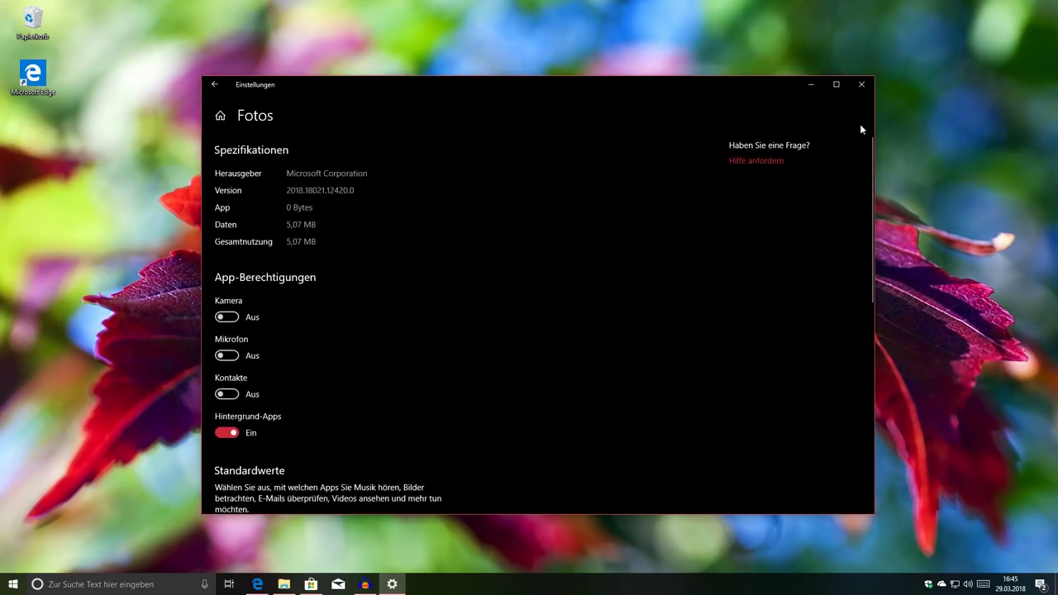
left_click(214, 86)
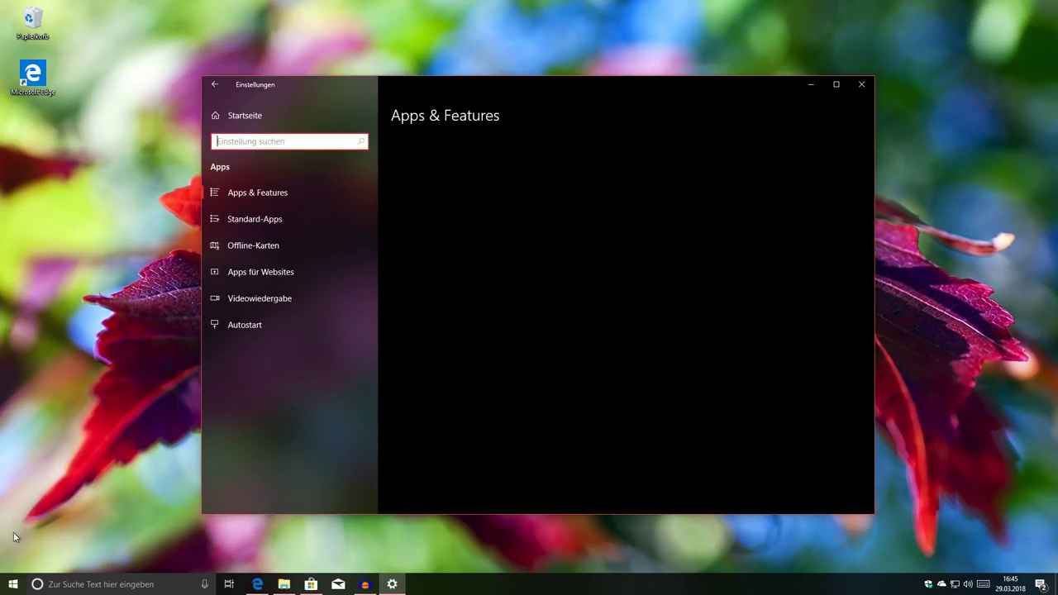
- Open App-Einstellungen for the calendar tile in Start, review the permissions of Mail und Kalender, and return to Apps & Features
left_click(10, 587)
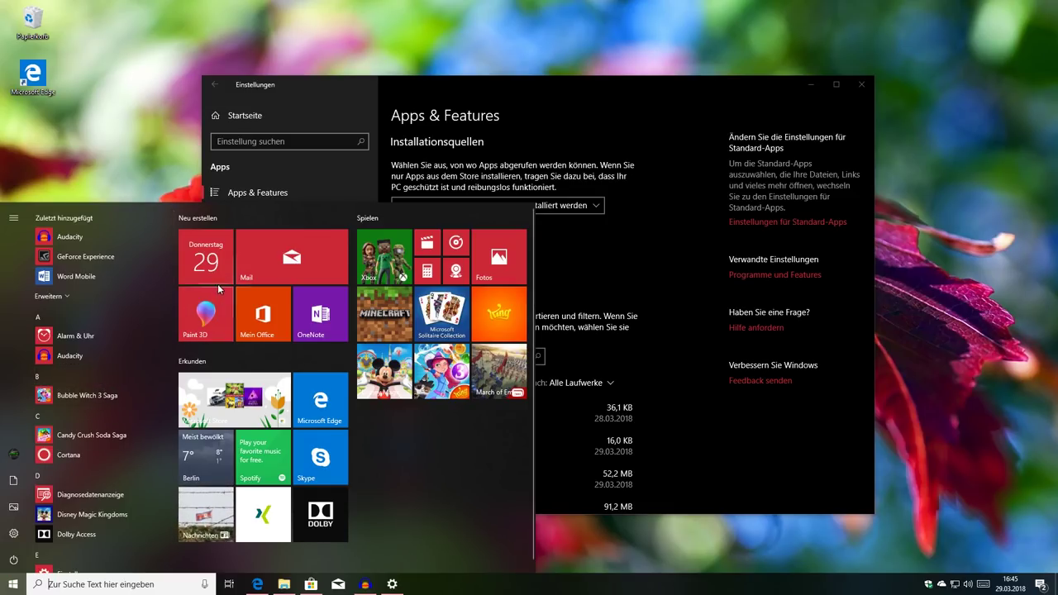
right_click(203, 265)
mouse_move(223, 312)
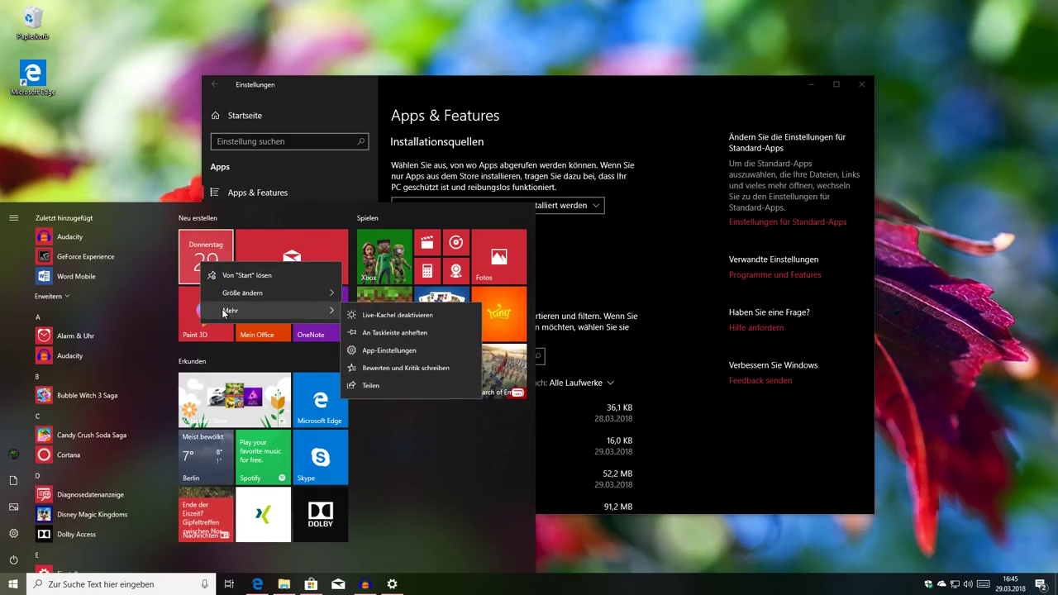
left_click(381, 352)
scroll(728, 346, "down", 6)
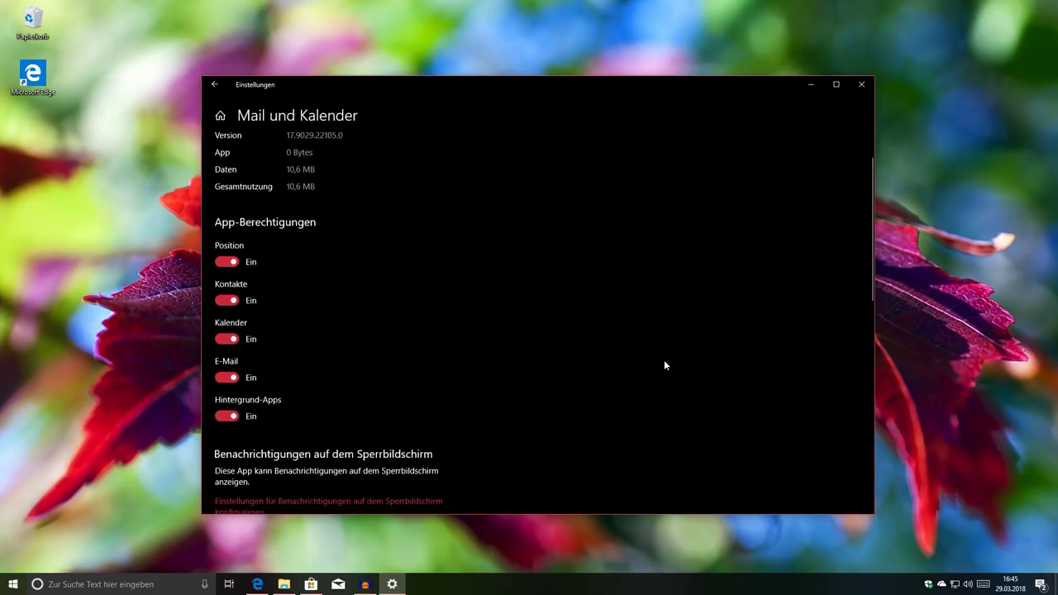
scroll(645, 365, "up", 2)
scroll(645, 368, "down", 4)
left_click(214, 85)
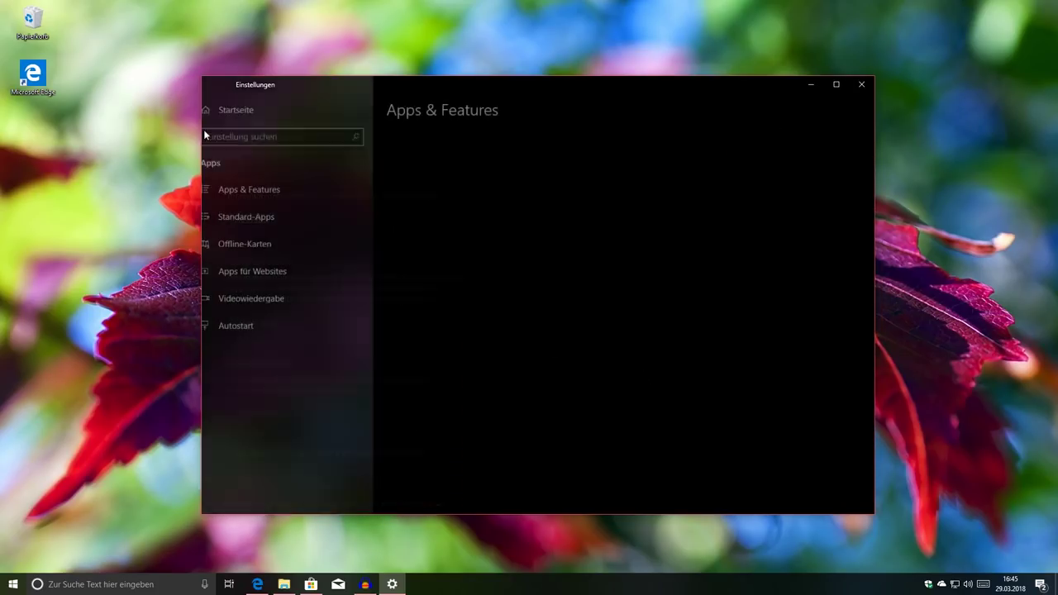
- Open App-Einstellungen for the Spotify tile in Start and examine its sign-in startup tasks and the repair, reset and uninstall options
left_click(12, 584)
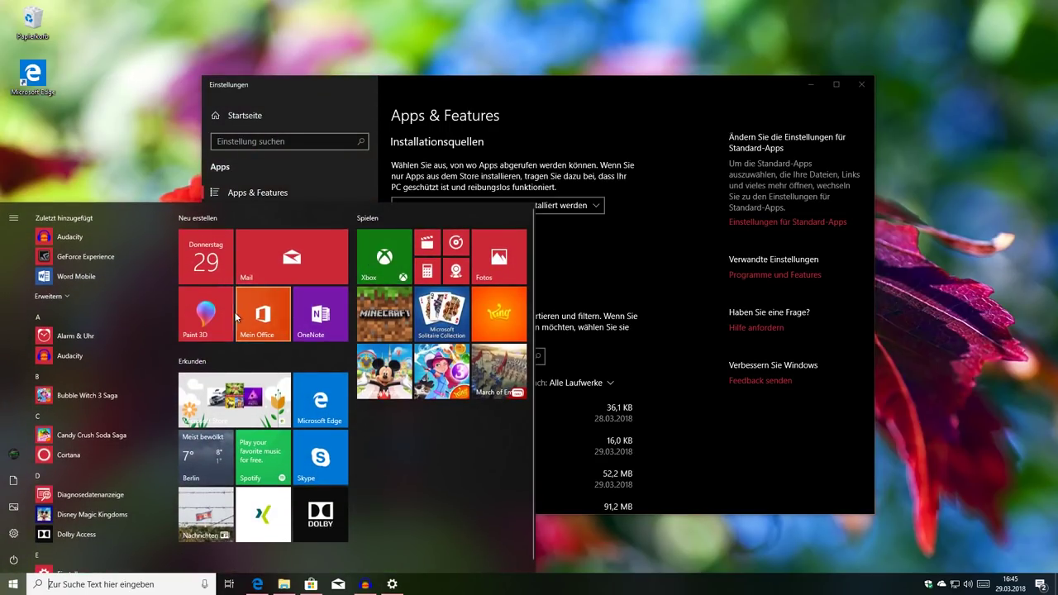
left_click(84, 311)
right_click(260, 455)
mouse_move(295, 507)
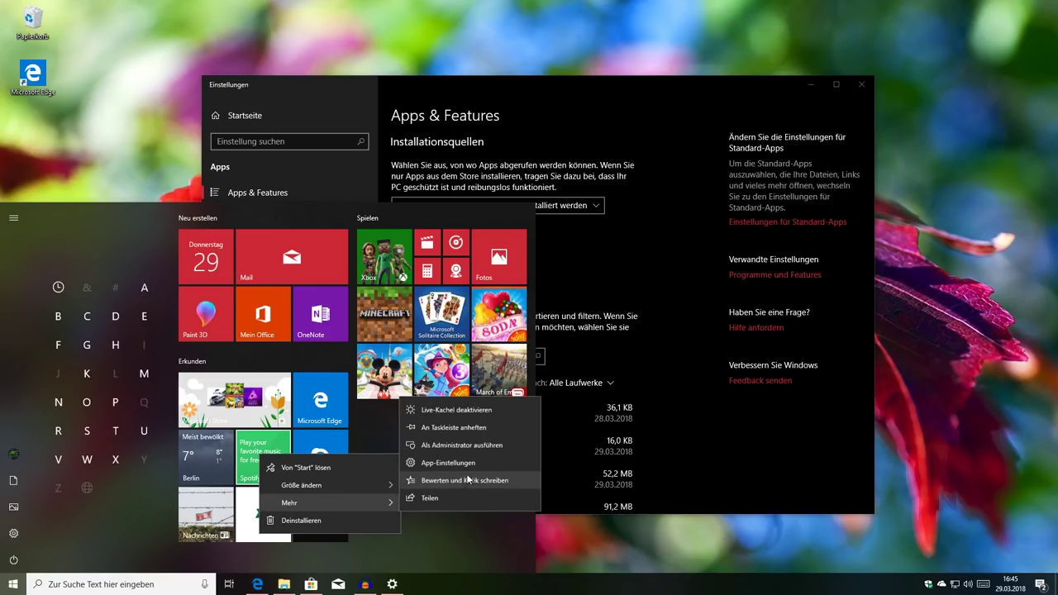
left_click(466, 477)
scroll(628, 358, "down", 5)
scroll(626, 365, "up", 3)
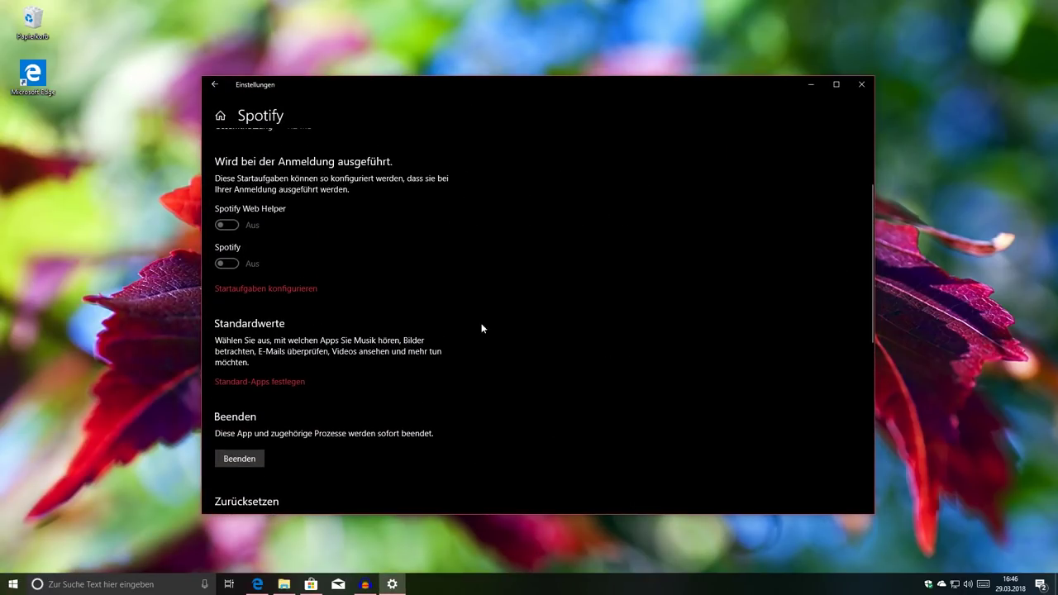
scroll(250, 231, "up", 2)
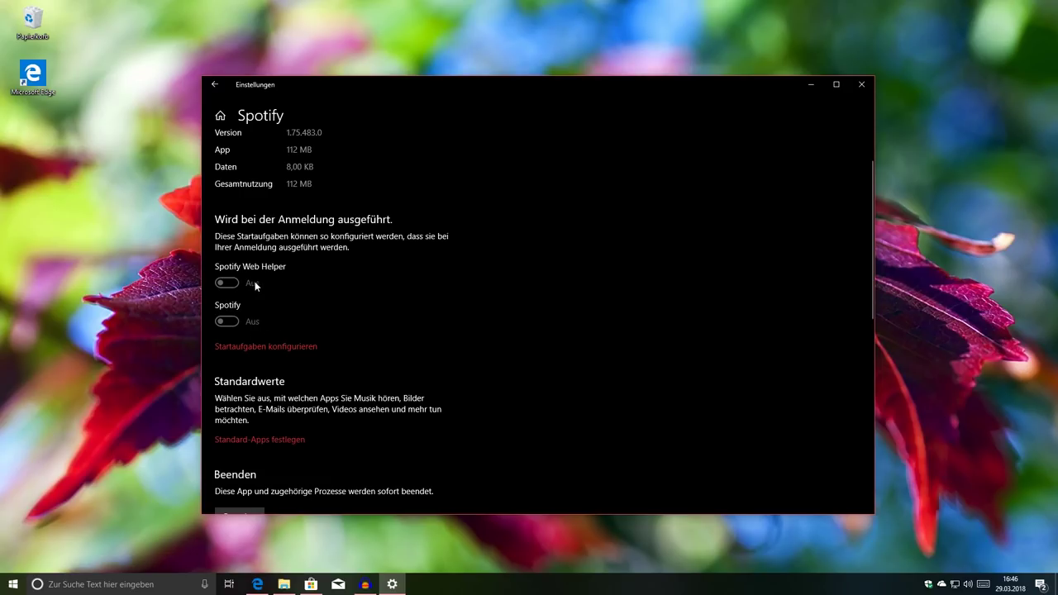
scroll(429, 332, "down", 5)
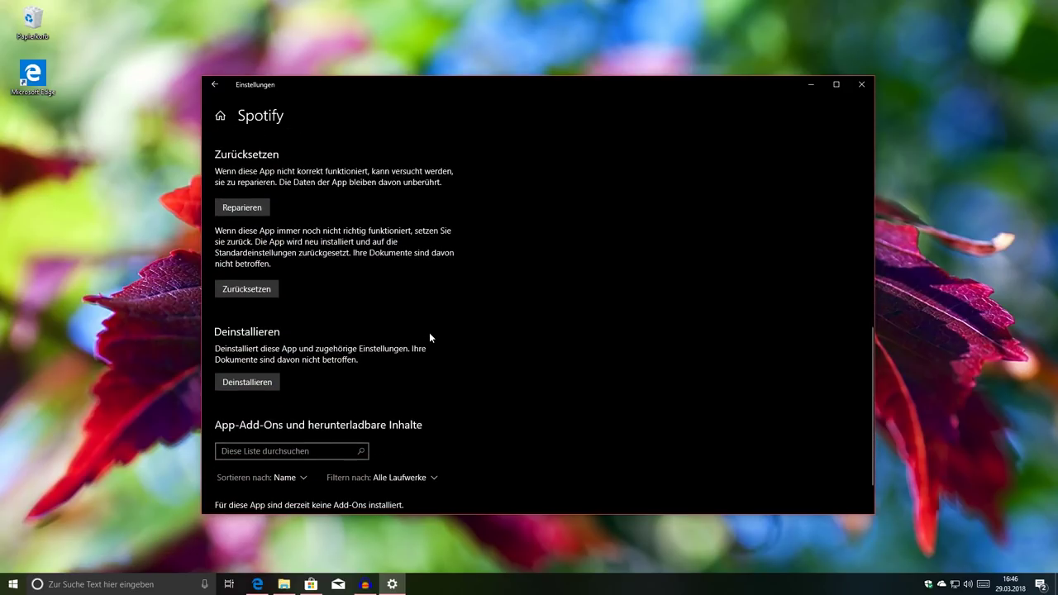
scroll(403, 334, "up", 2)
scroll(381, 372, "down", 2)
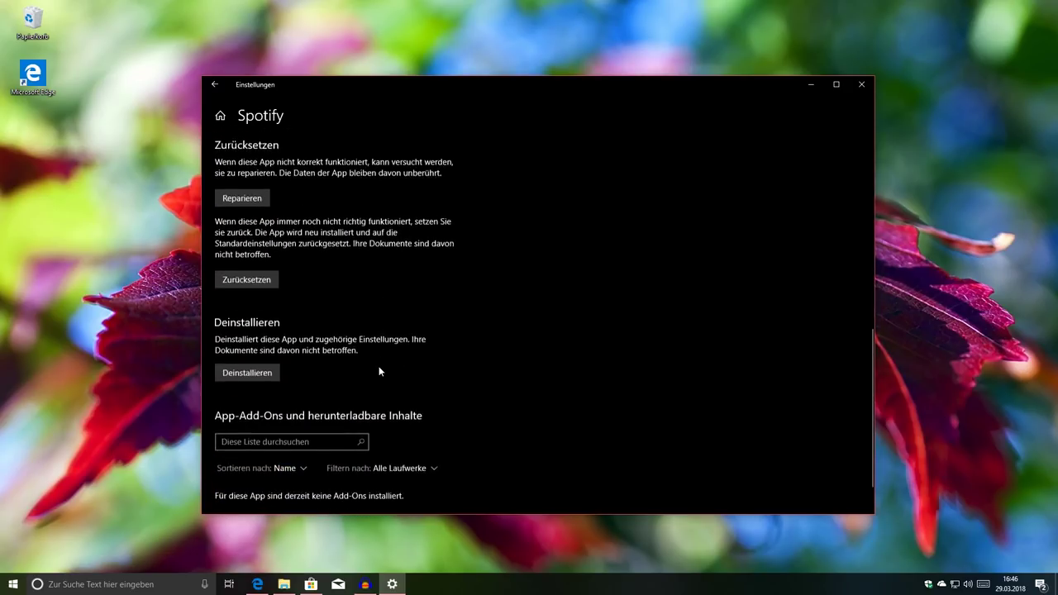
- Leave the Spotify settings, open Autostart in the Apps settings and check the sorting options of the startup apps
left_click(216, 84)
left_click(263, 324)
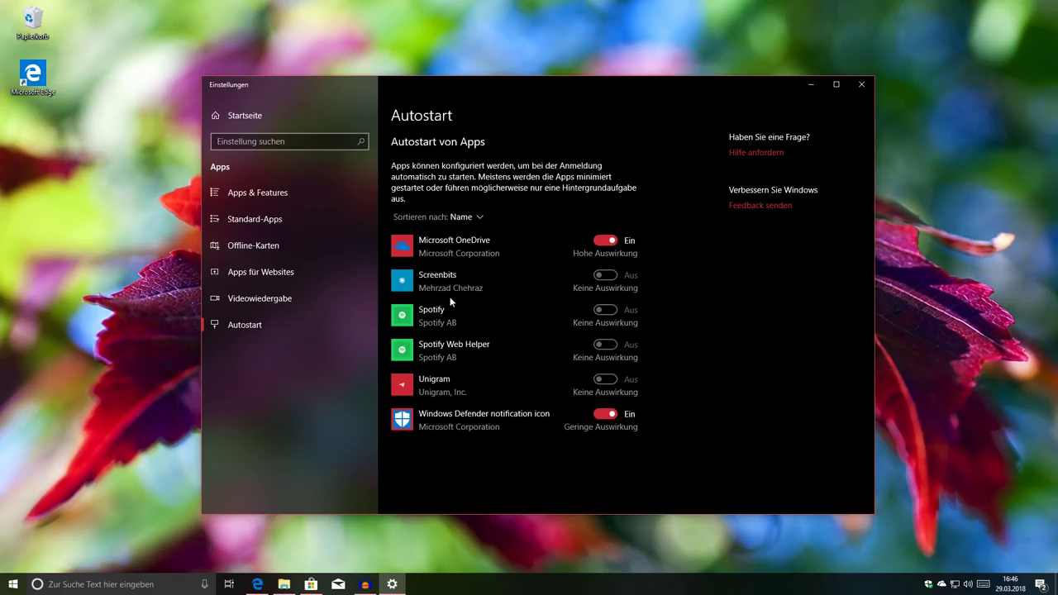
left_click(461, 218)
left_click(462, 220)
- Return to the Windows-Einstellungen start page and open Konten
left_click(248, 117)
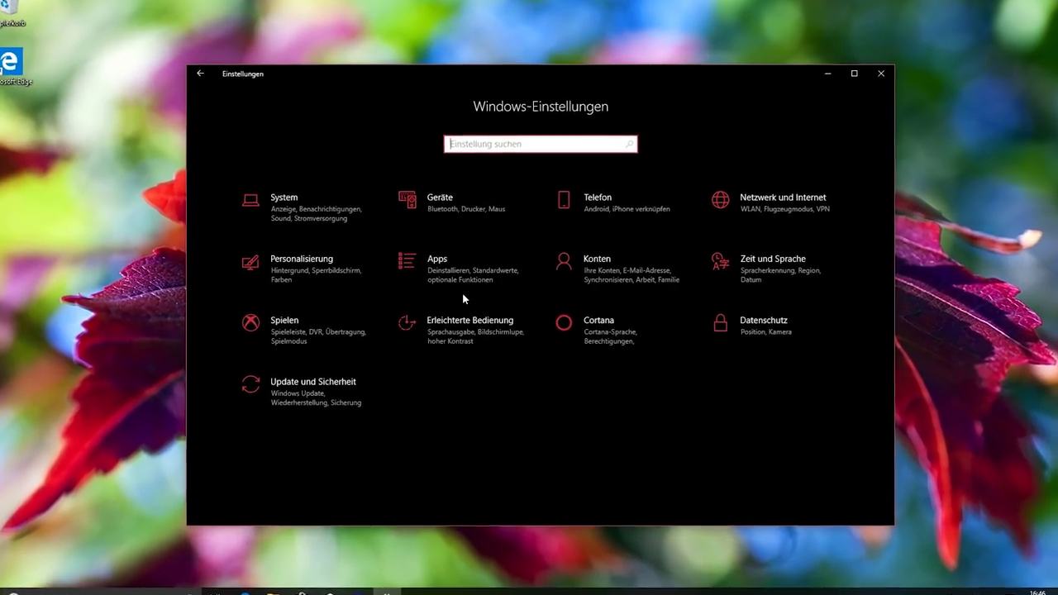
left_click(578, 280)
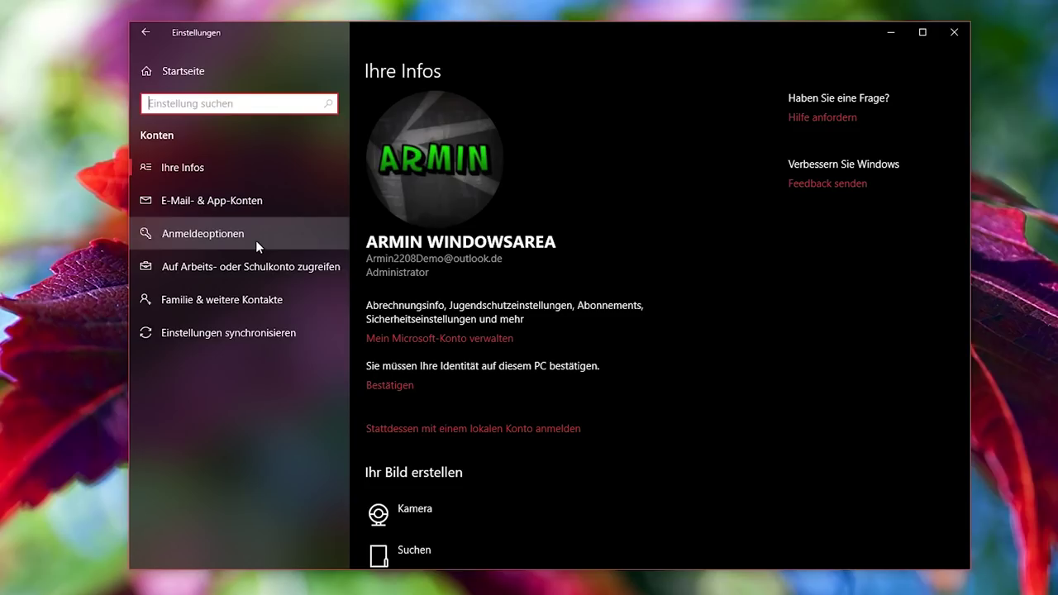
- Review the Anmeldeoptionen page of the account settings, including the Windows Hello, Kennwort and PIN sections
left_click(255, 240)
scroll(547, 263, "down", 5)
scroll(599, 339, "down", 2)
scroll(599, 338, "up", 7)
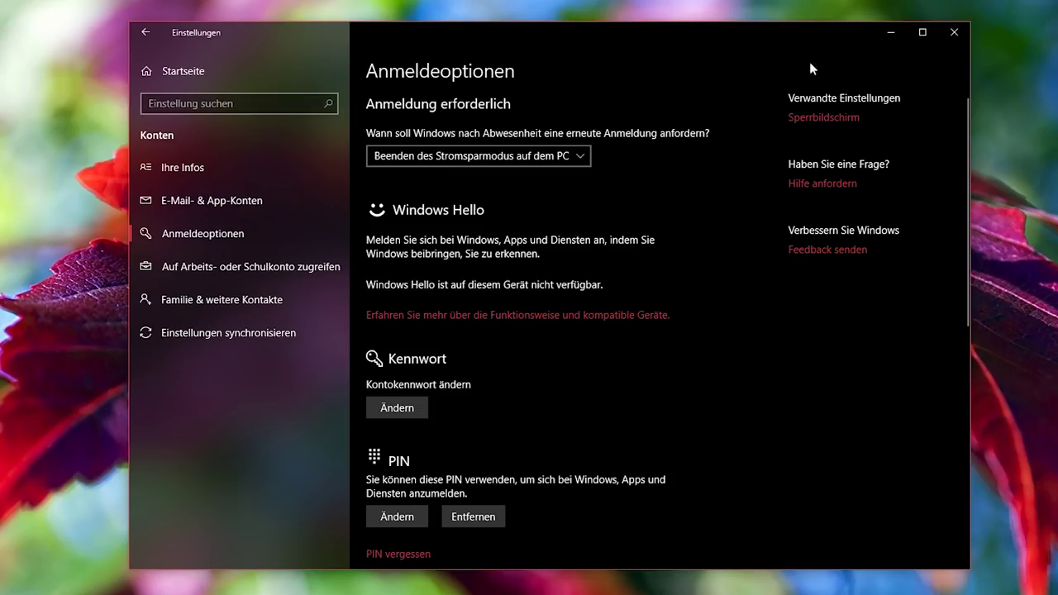
- Go to Region und Sprache under Zeit und Sprache and show the available actions for Deutsch (Deutschland)
left_click(186, 71)
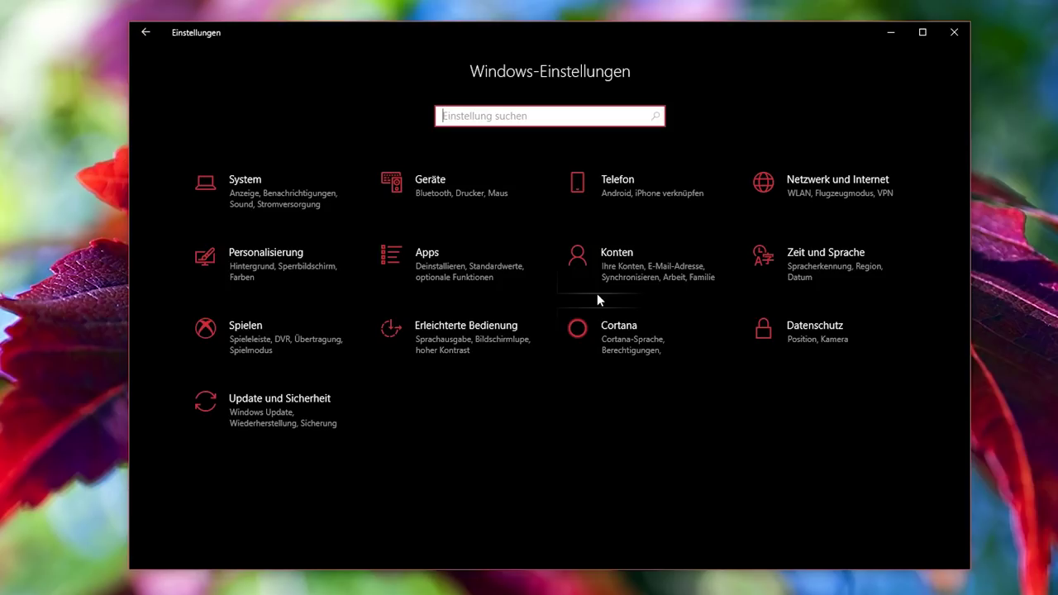
left_click(810, 267)
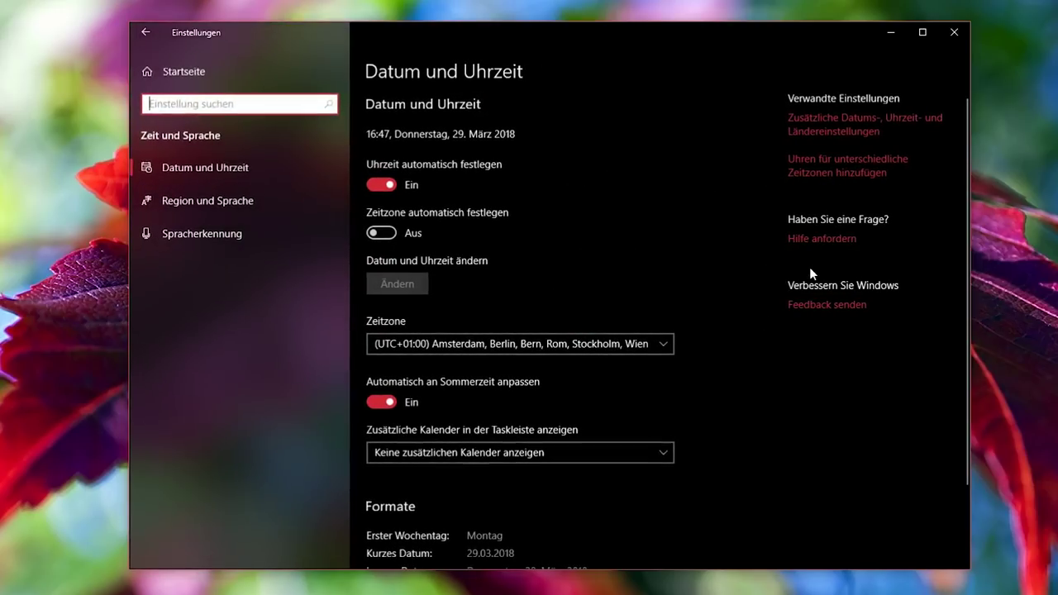
left_click(255, 200)
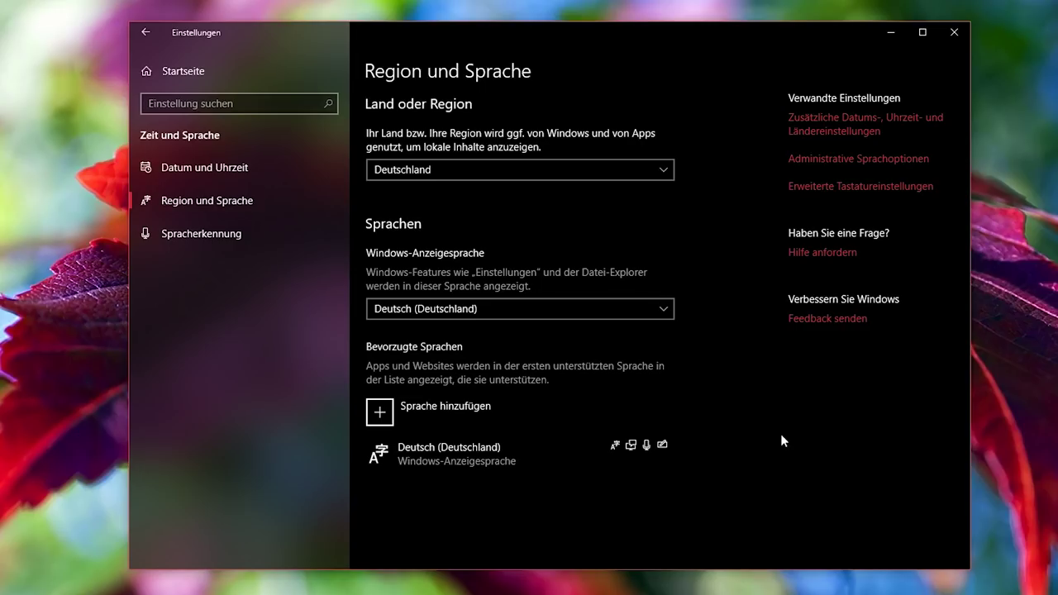
left_click(490, 452)
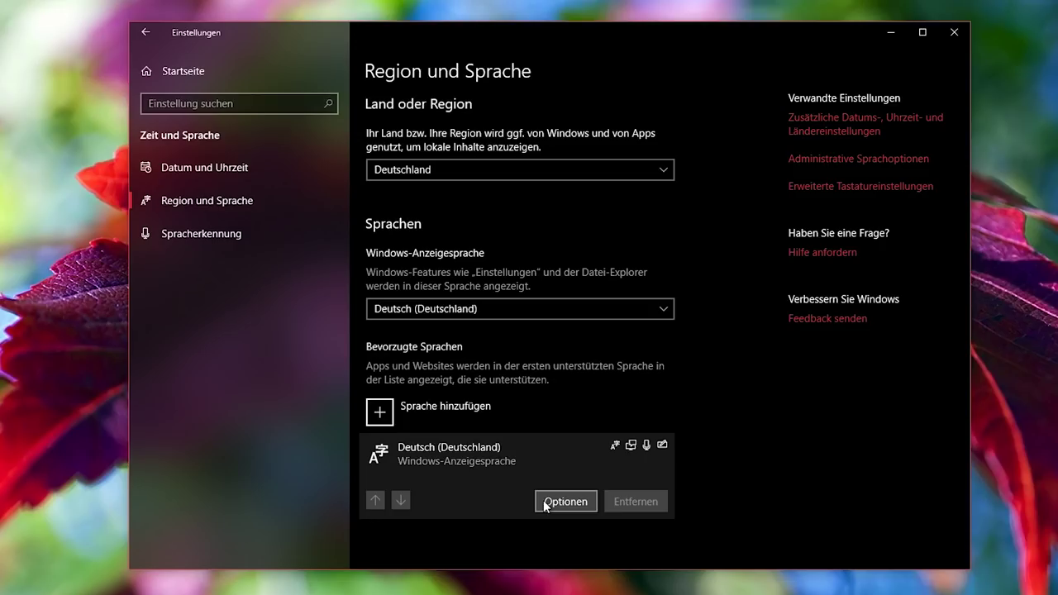
- Browse the list of installable languages, check the feature symbol beside English (United States), and leave without adding a language
left_click(450, 415)
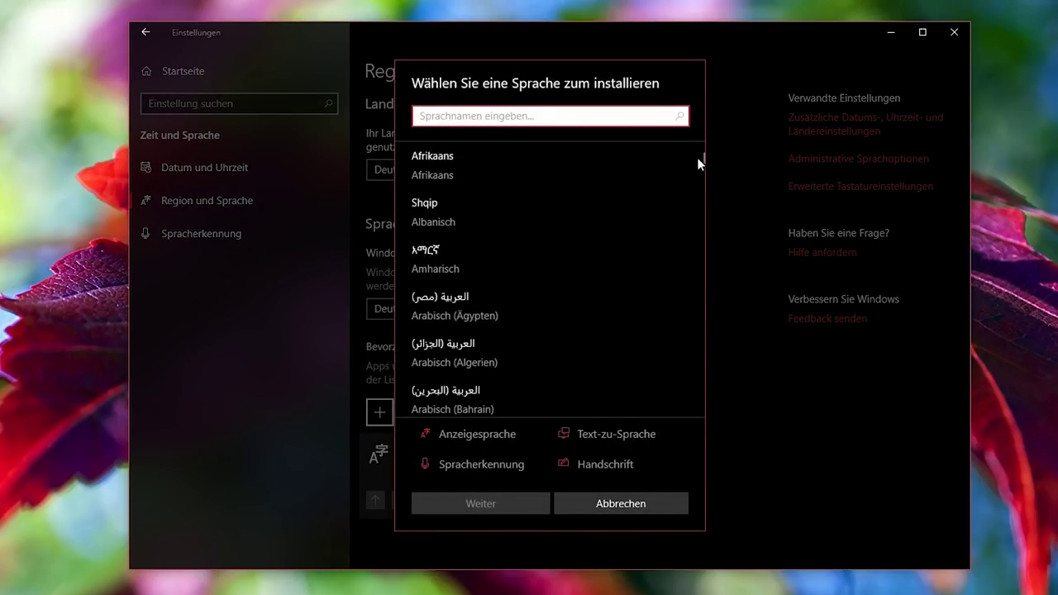
left_click_drag(703, 161, 704, 224)
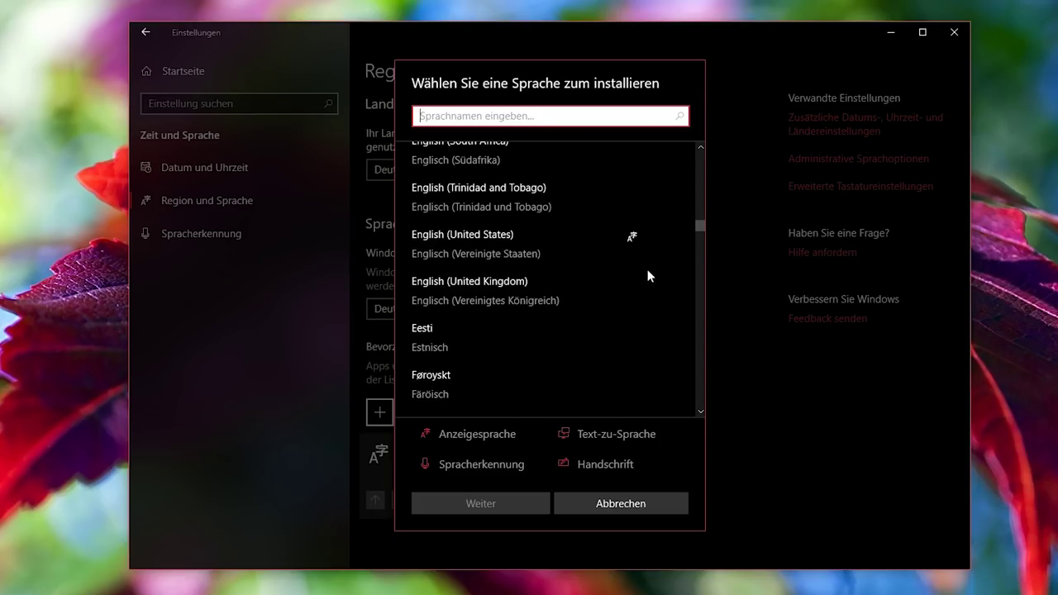
mouse_move(631, 239)
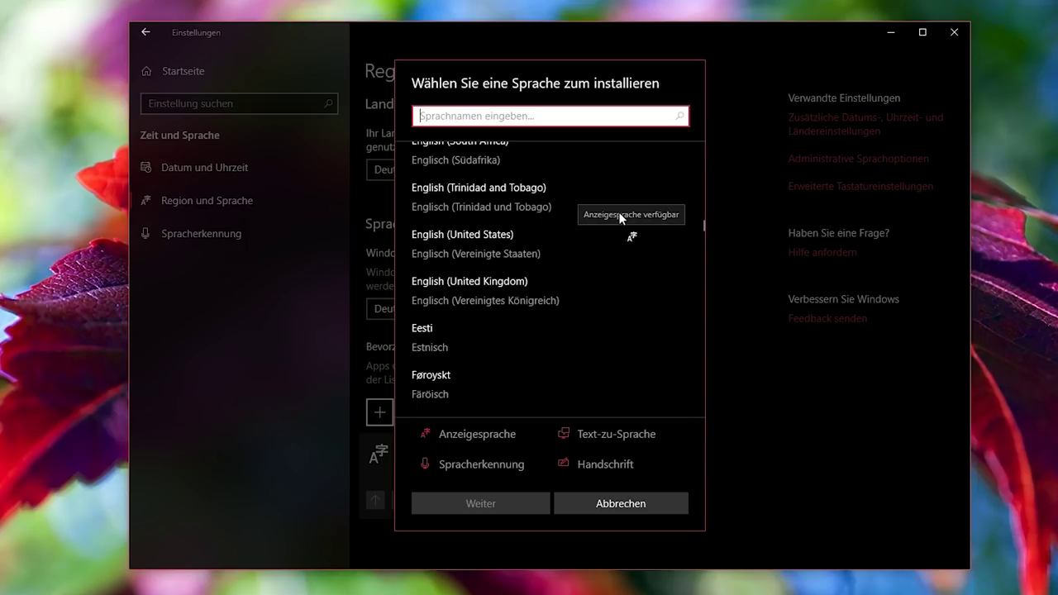
scroll(613, 277, "down", 10)
scroll(625, 382, "down", 3)
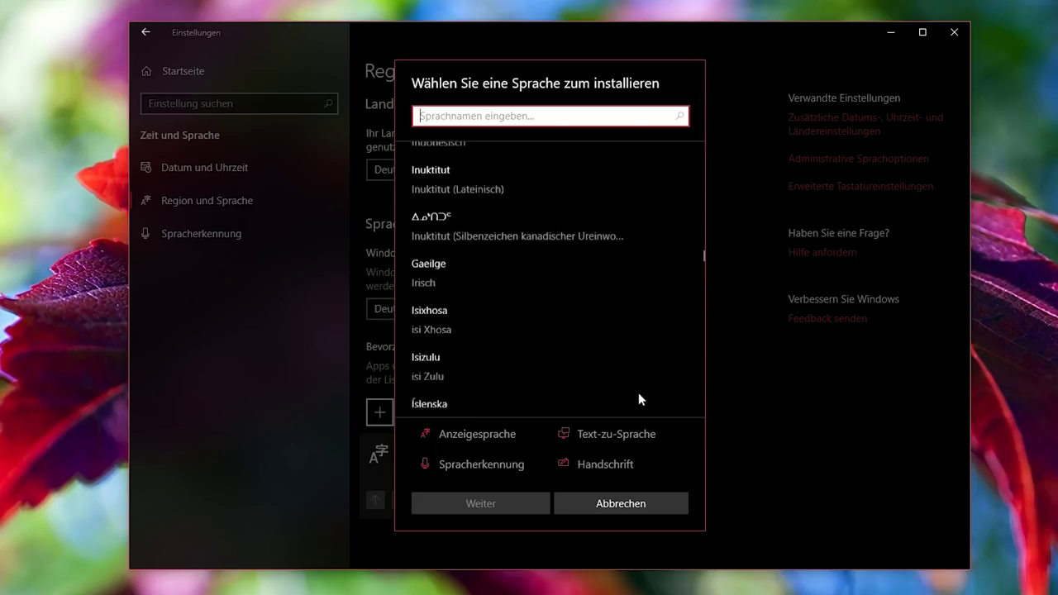
scroll(632, 383, "up", 8)
scroll(617, 374, "up", 15)
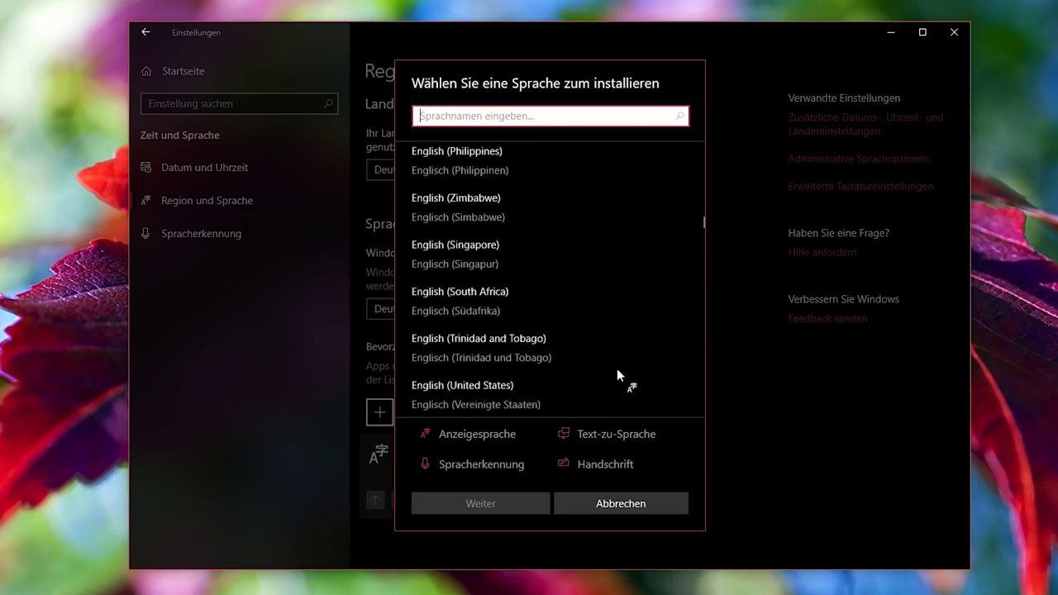
scroll(609, 364, "up", 15)
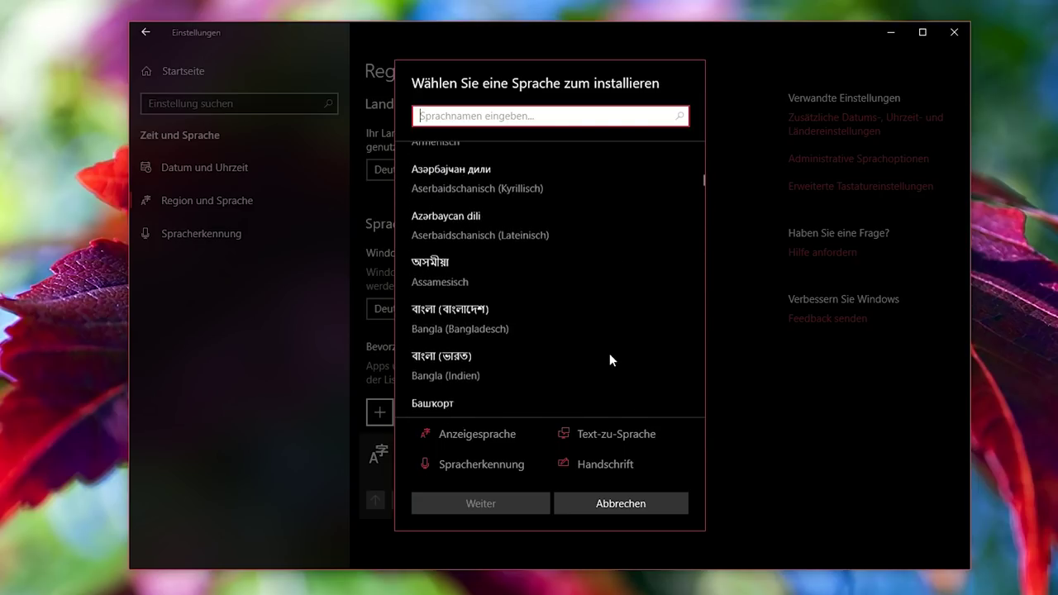
left_click(651, 509)
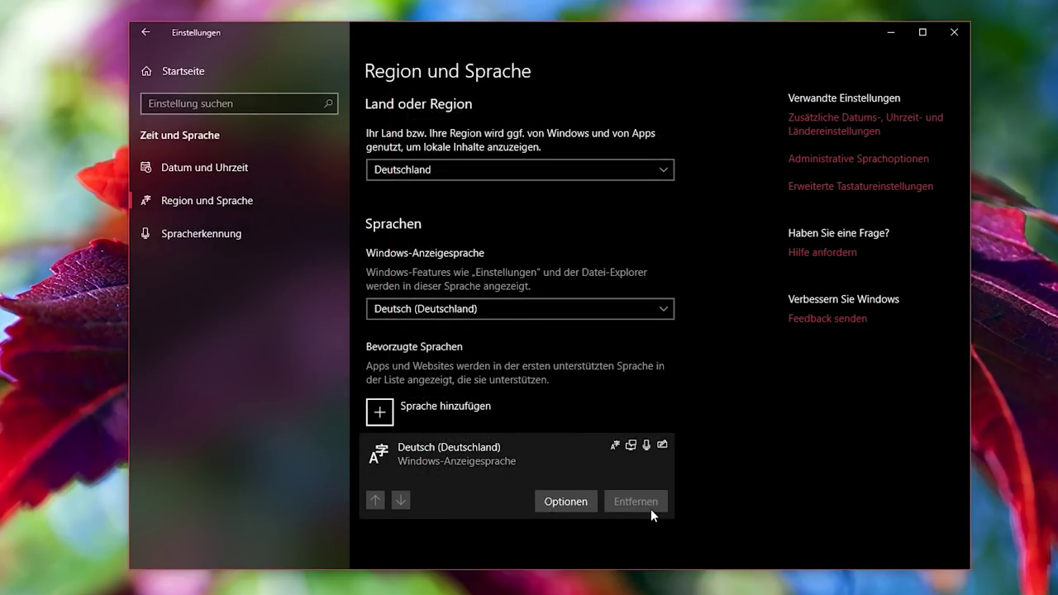
- Return to the settings overview and review the Anzeige page of Erleichterte Bedienung
left_click(146, 33)
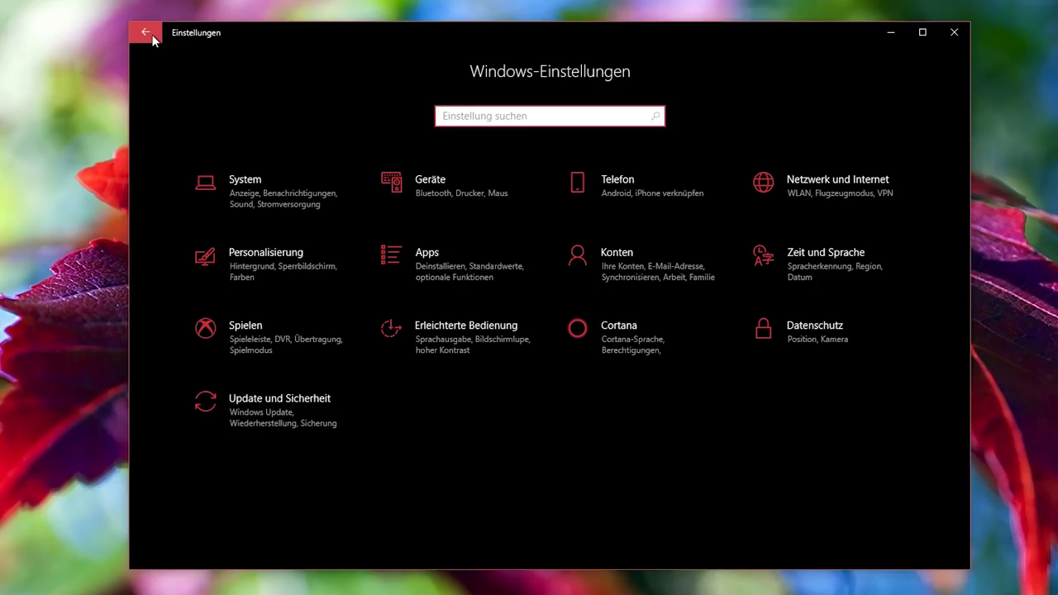
left_click(429, 345)
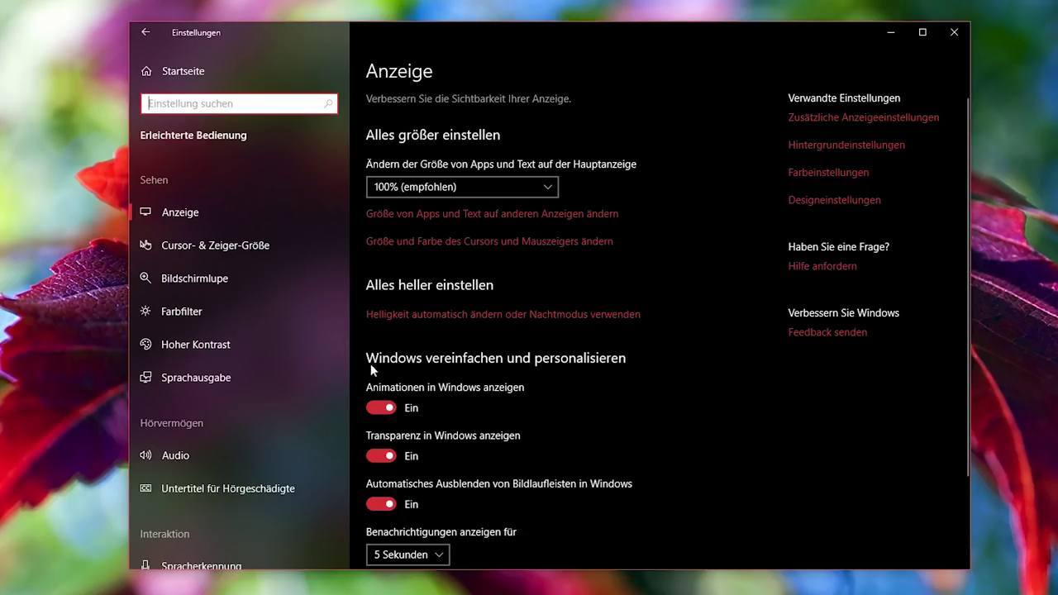
scroll(228, 430, "down", 3)
scroll(227, 462, "up", 3)
scroll(650, 403, "down", 2)
scroll(650, 403, "up", 2)
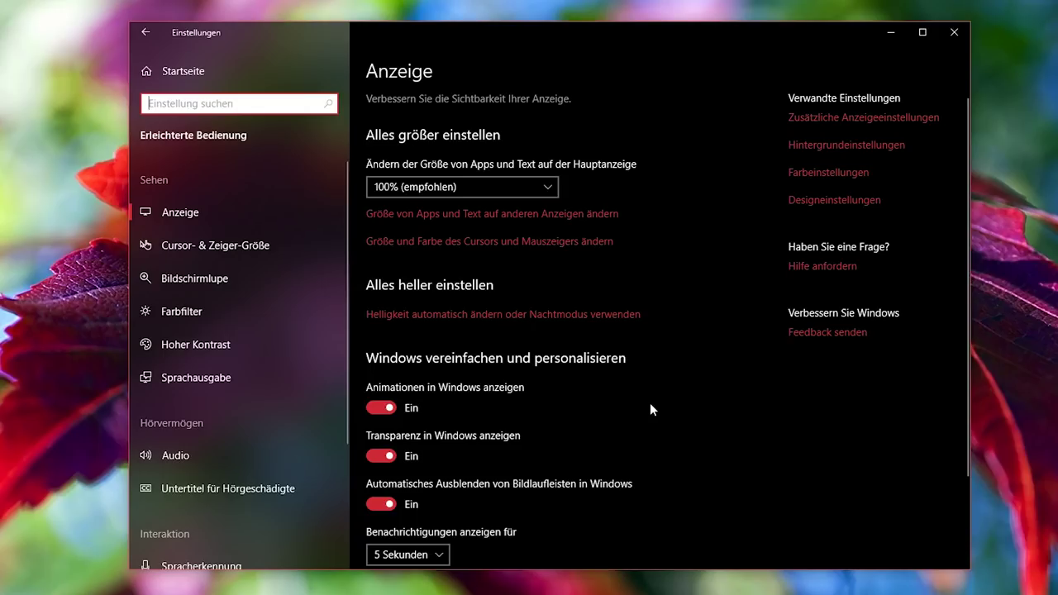
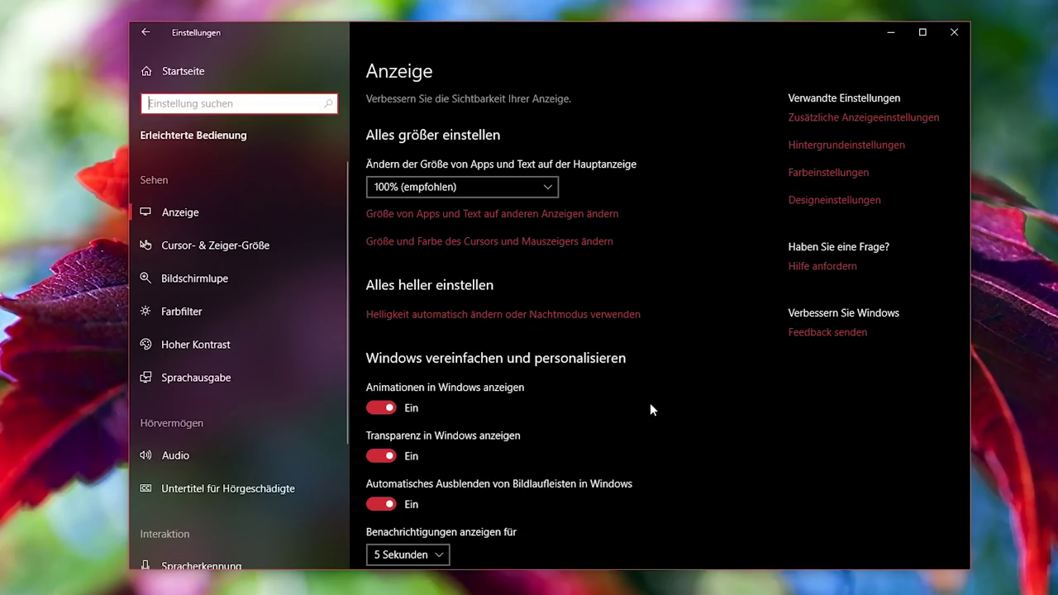
- Inspect the app and text size options, visit the linked display settings for other screens, and return to the Anzeige page
left_click(418, 186)
left_click(418, 186)
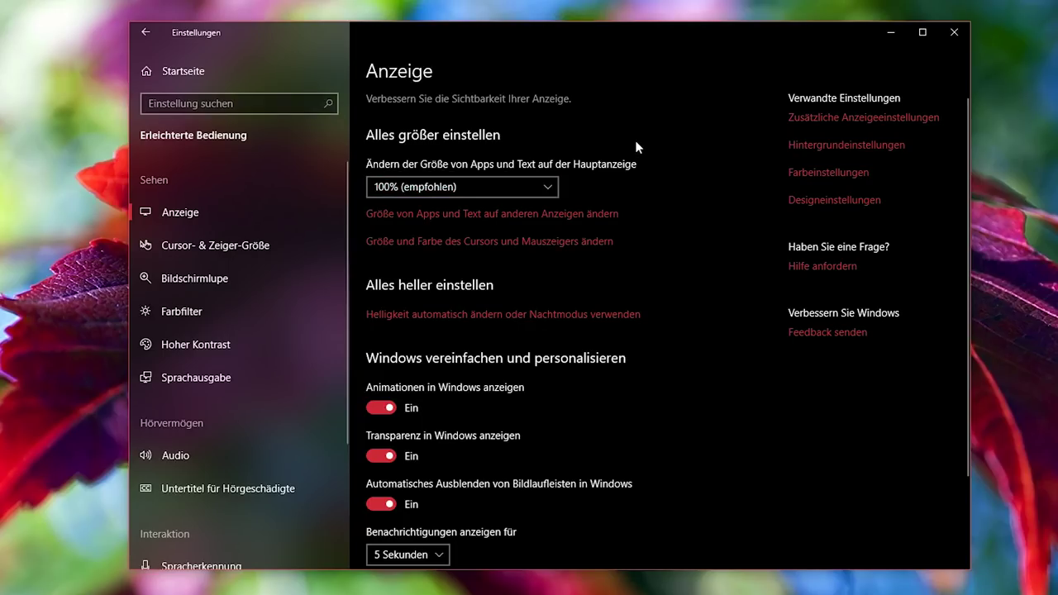
left_click(468, 221)
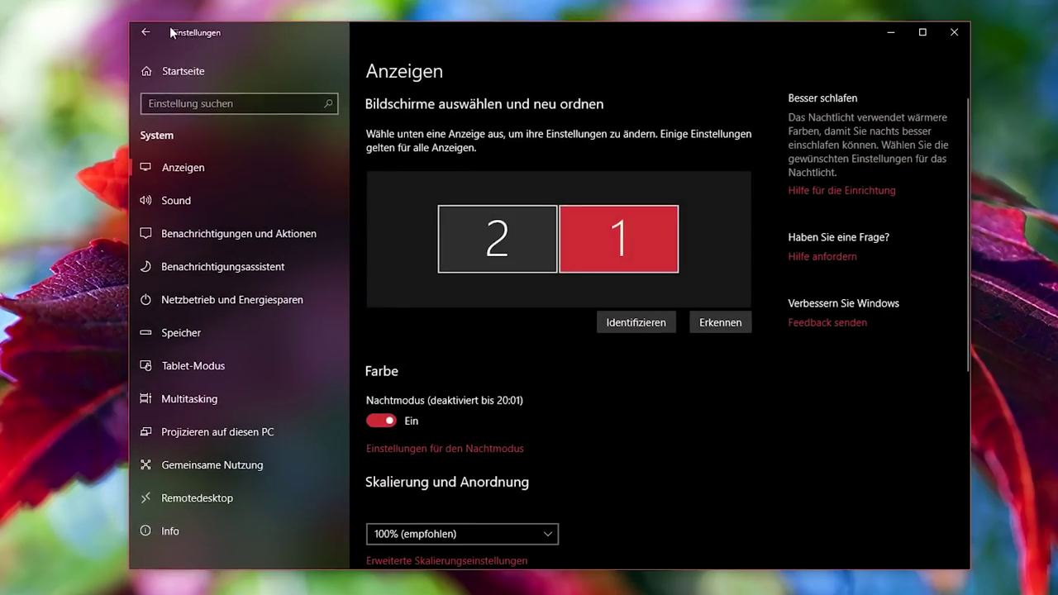
left_click(146, 32)
scroll(674, 386, "down", 1)
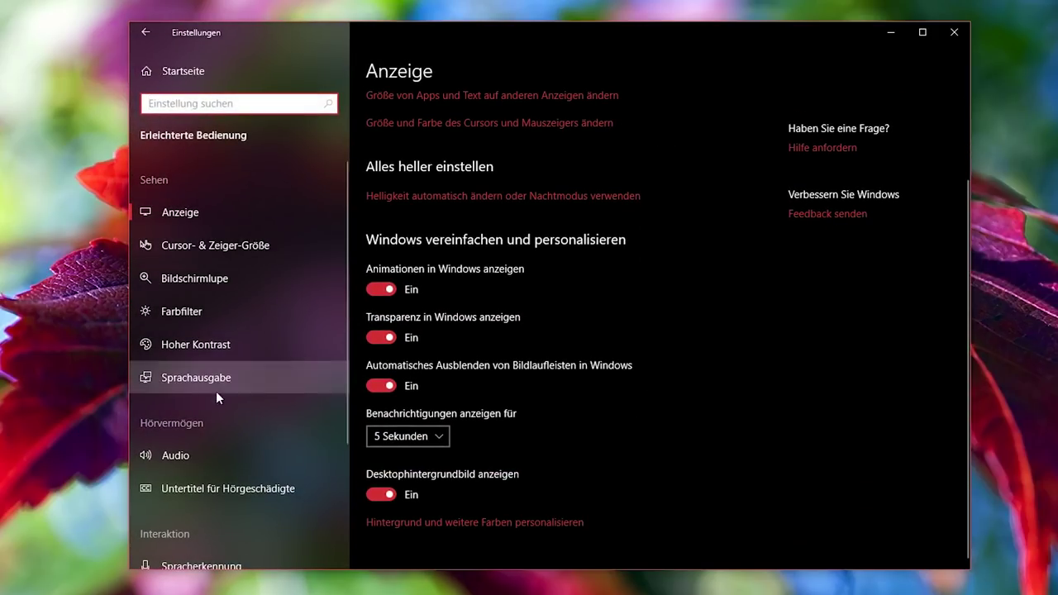
- View the Audio accessibility settings and look through the remaining categories of Erleichterte Bedienung
left_click(209, 455)
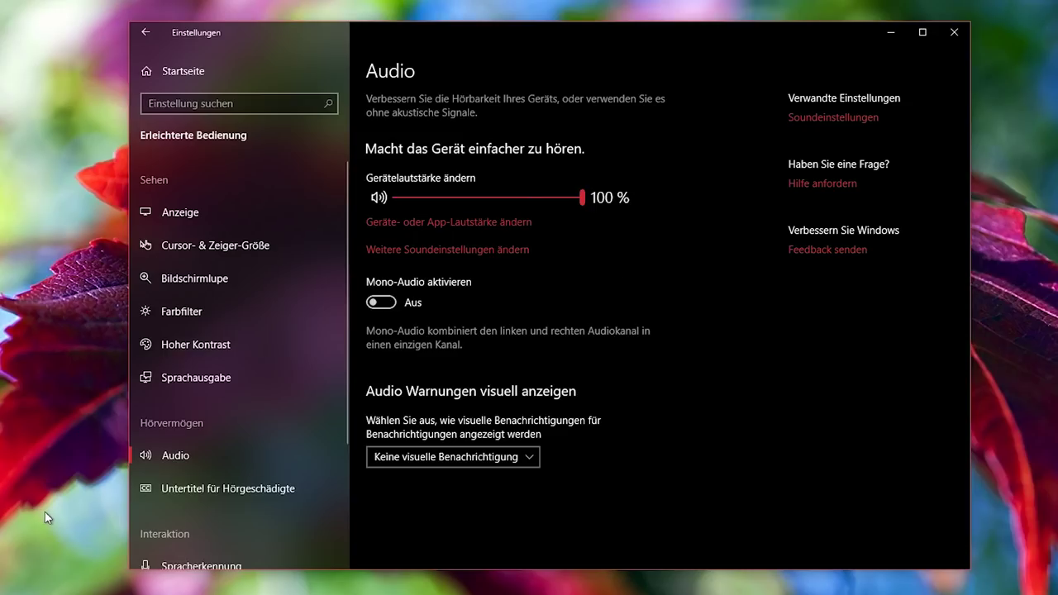
scroll(256, 462, "down", 3)
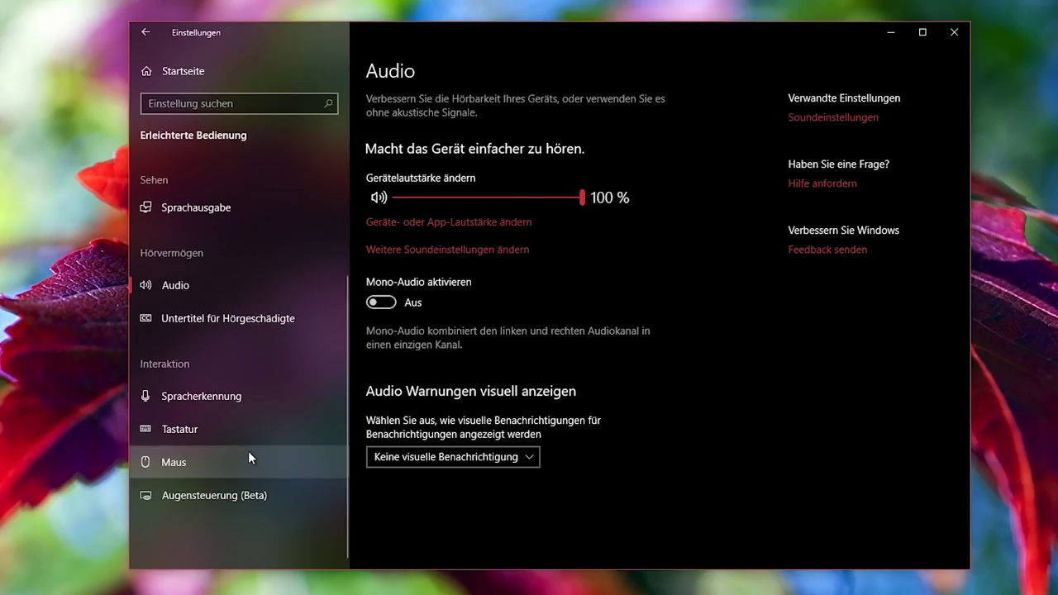
scroll(248, 451, "up", 3)
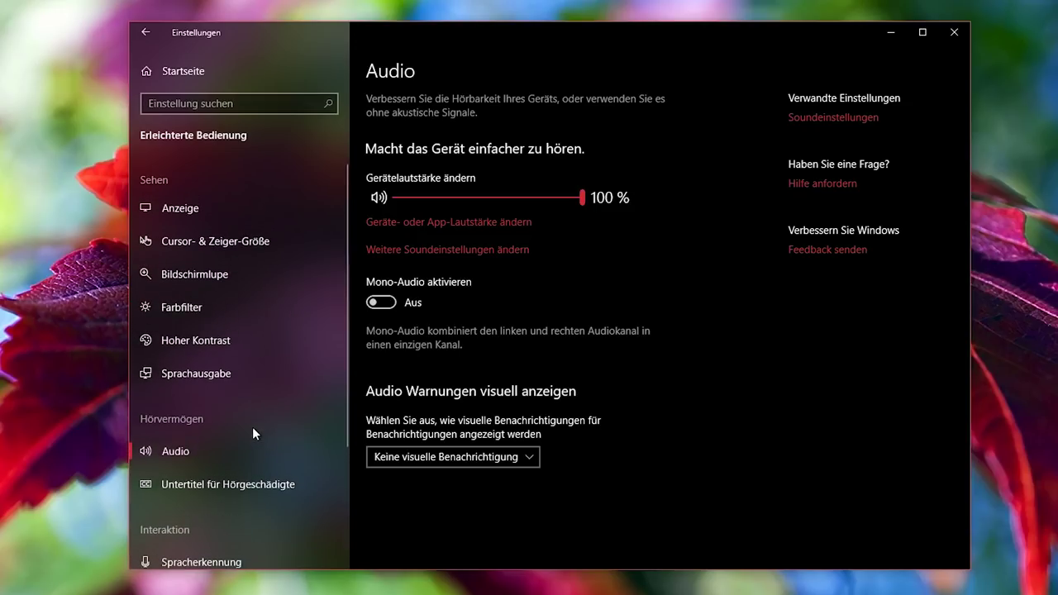
- Review the Sprachausgabe settings, from the voice options through to the cursor and Braille (Beta) sections
left_click(222, 370)
scroll(661, 352, "down", 15)
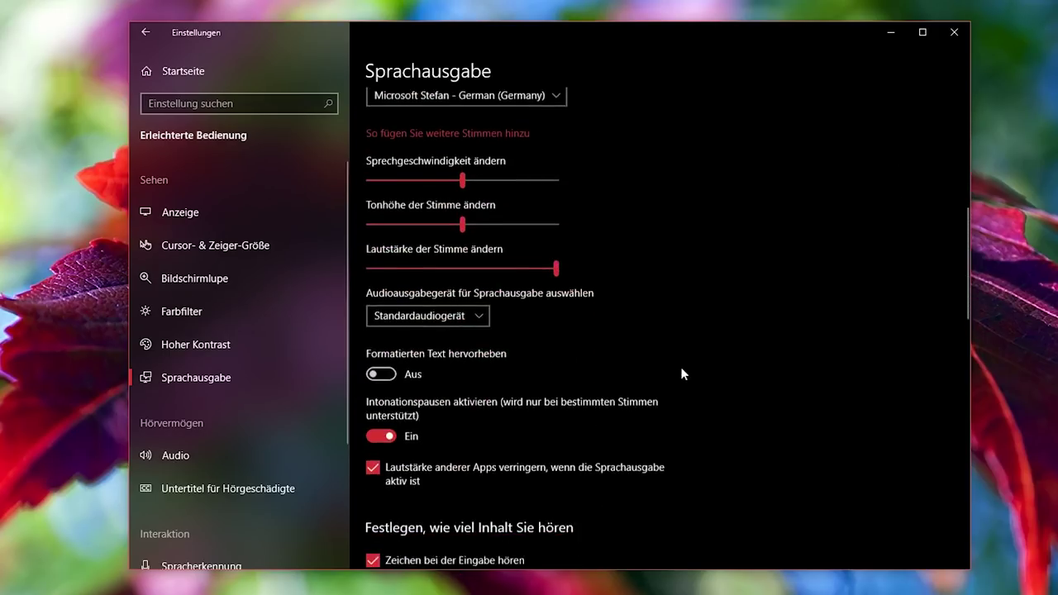
scroll(701, 382, "down", 6)
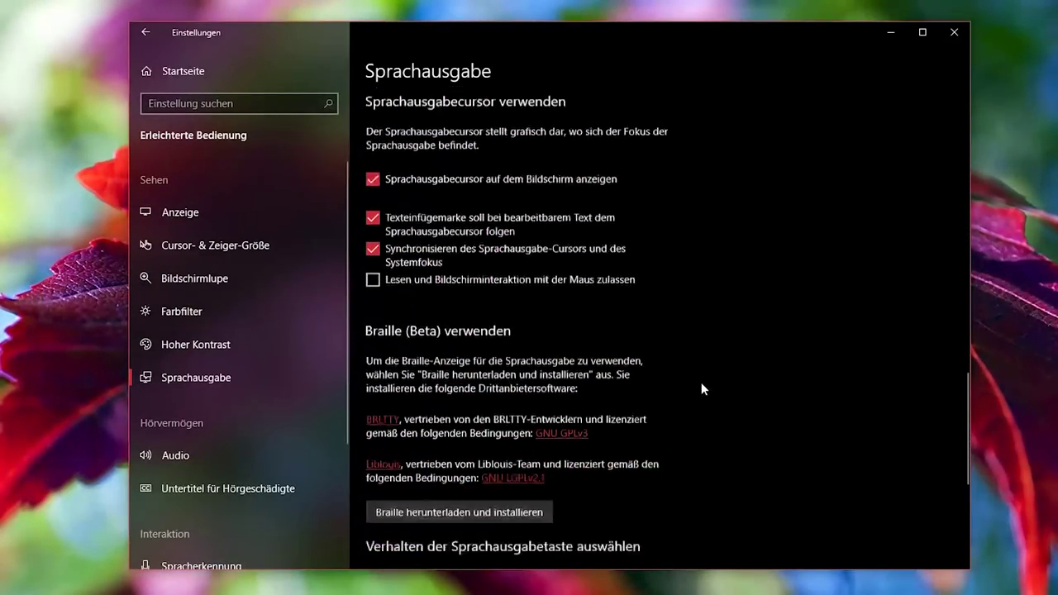
scroll(699, 385, "up", 6)
scroll(698, 385, "down", 7)
scroll(729, 410, "up", 20)
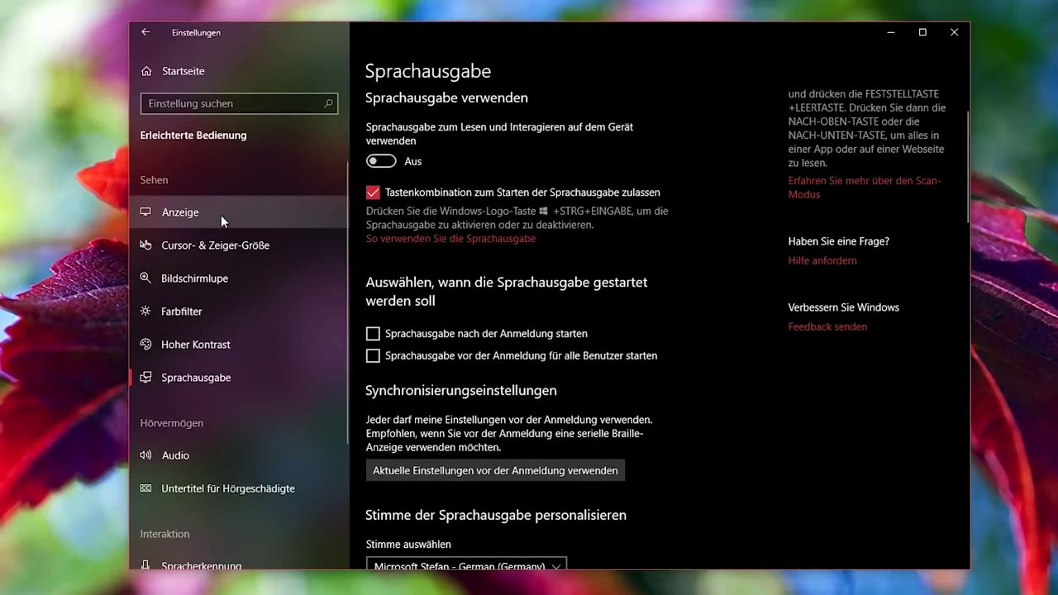
- Review the Bildschirmlupe settings and the Farbfilter options with their colour wheel
left_click(208, 282)
scroll(685, 351, "down", 5)
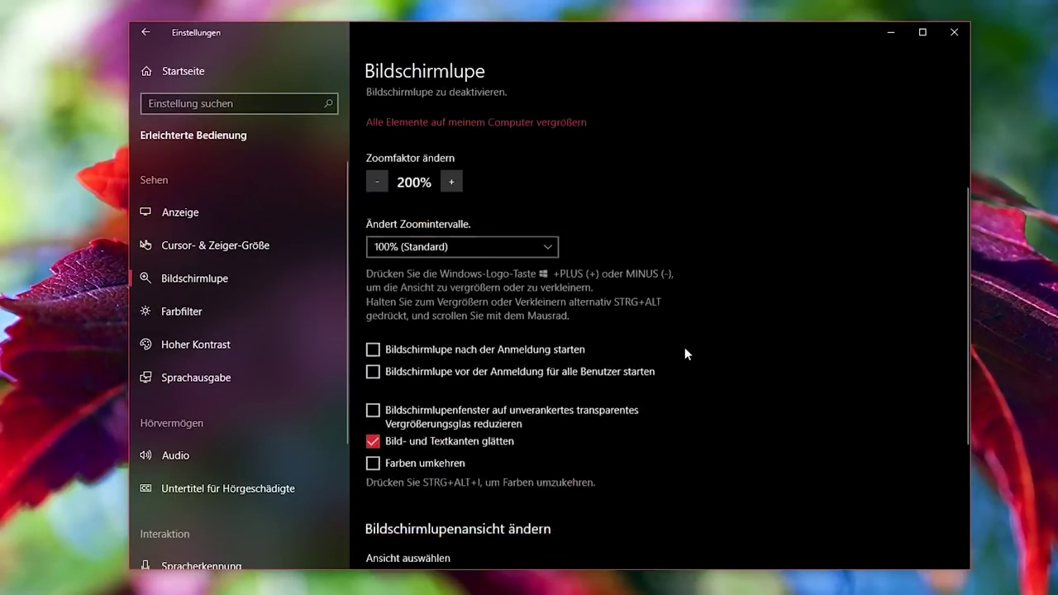
scroll(678, 355, "up", 5)
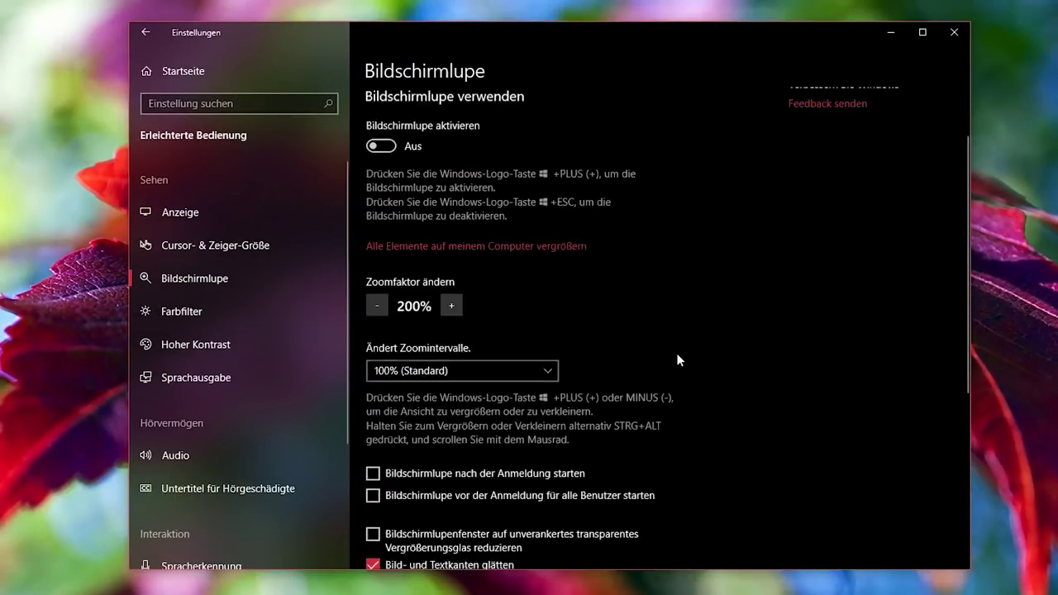
left_click(270, 308)
scroll(741, 359, "down", 5)
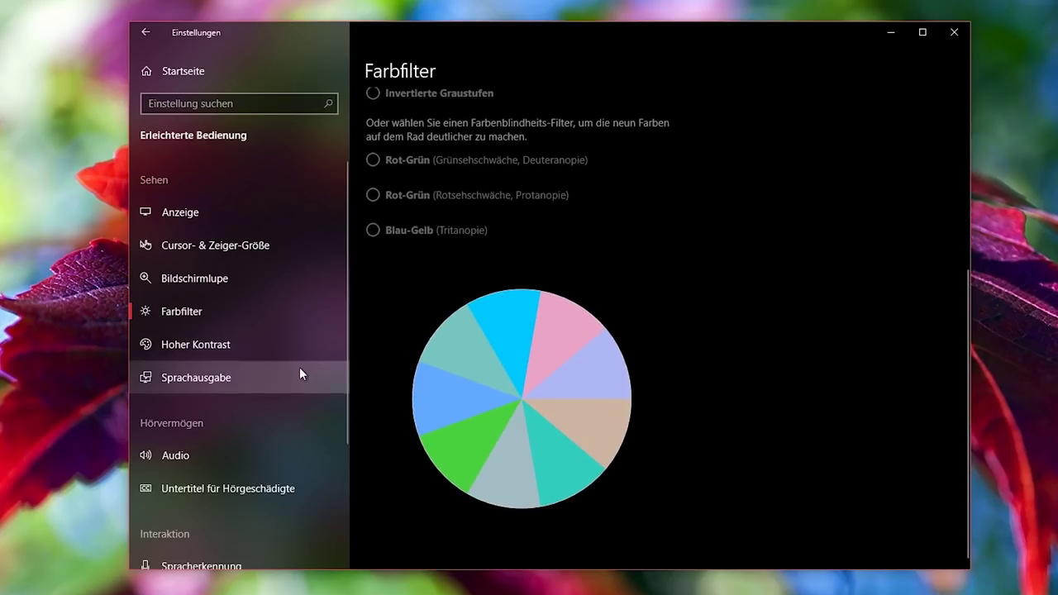
- In the Tastatur accessibility settings, try out the shortcut that starts the Einrastfunktion and dismiss its activation prompt
scroll(281, 385, "down", 3)
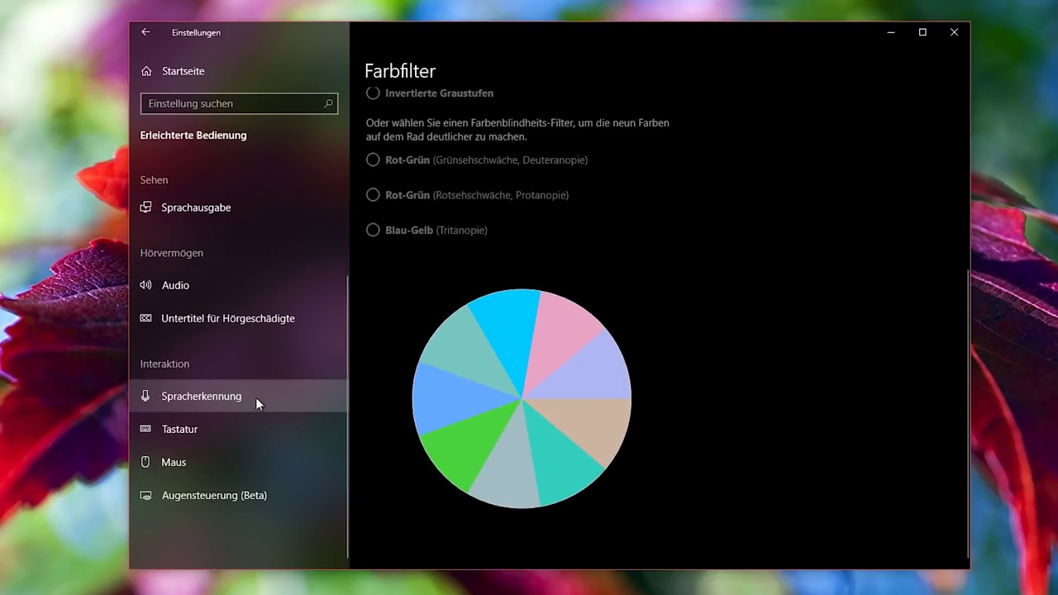
left_click(199, 439)
scroll(667, 391, "down", 2)
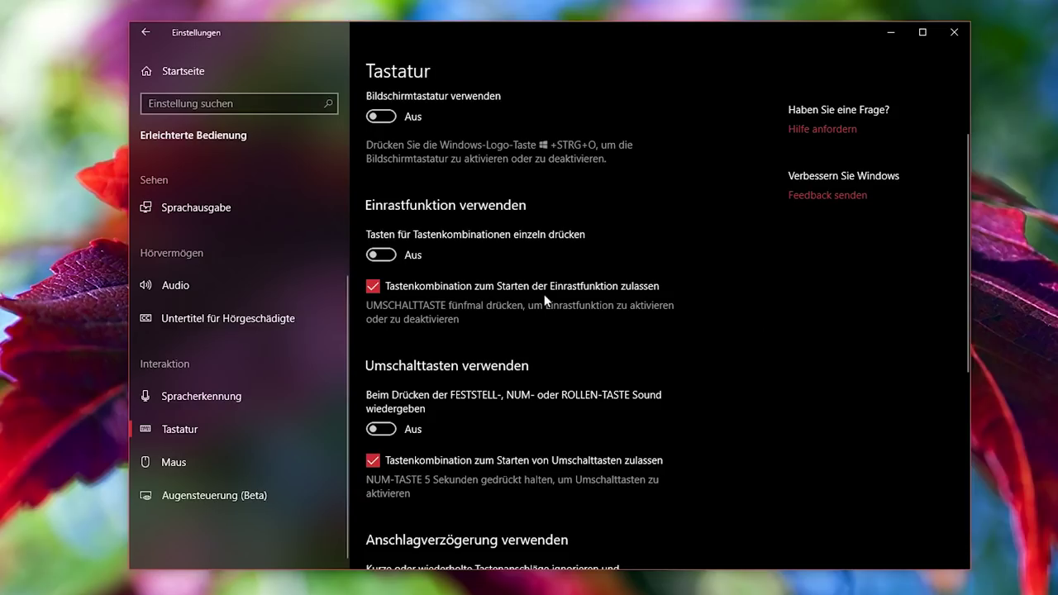
key("shift")
key("shift")
key("shift")
key("shift")
key("shift")
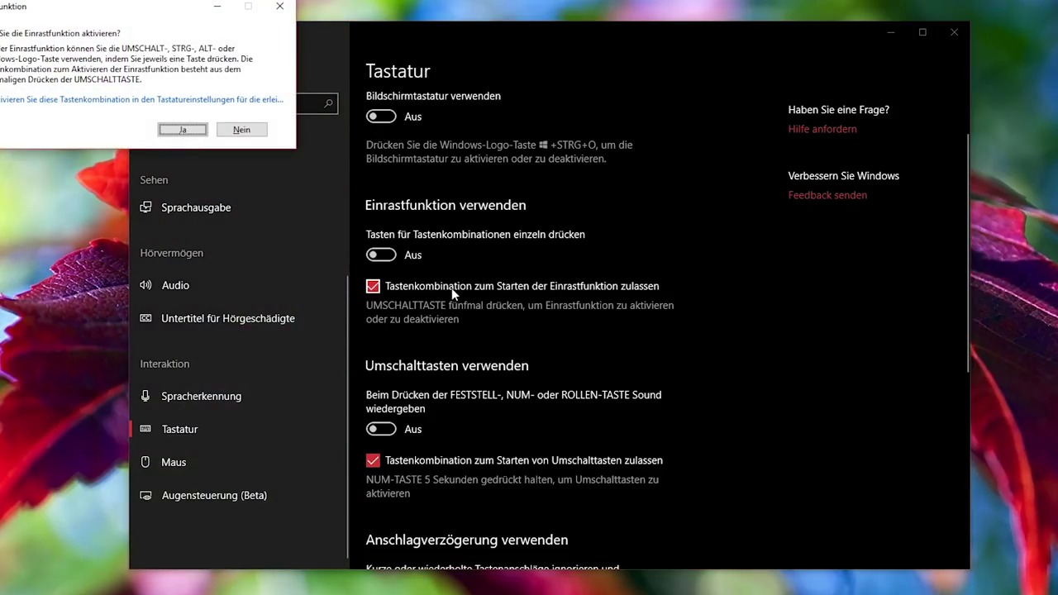
left_click(280, 6)
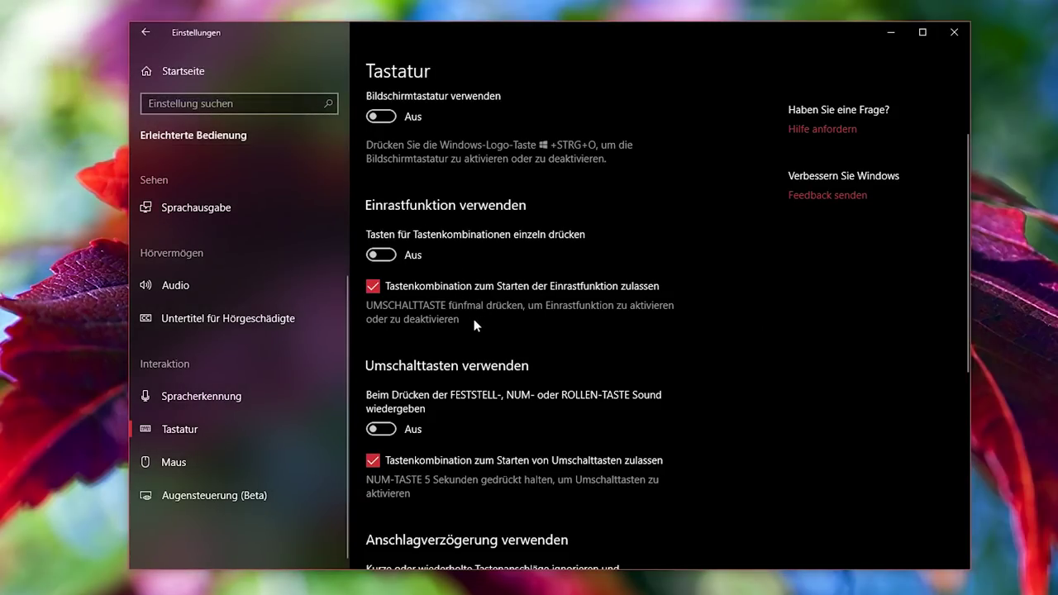
- Disallow the keyboard shortcut for starting the Einrastfunktion and view the remaining Tastatur settings
left_click(398, 290)
scroll(716, 401, "down", 5)
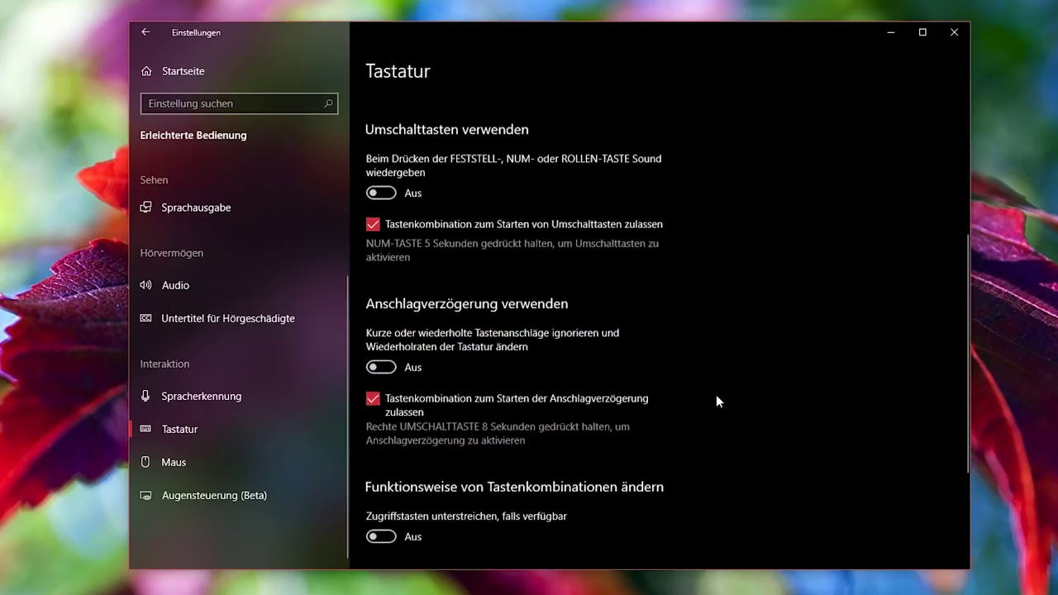
- View the Augensteuerung (Beta) page and return to the settings overview
left_click(231, 500)
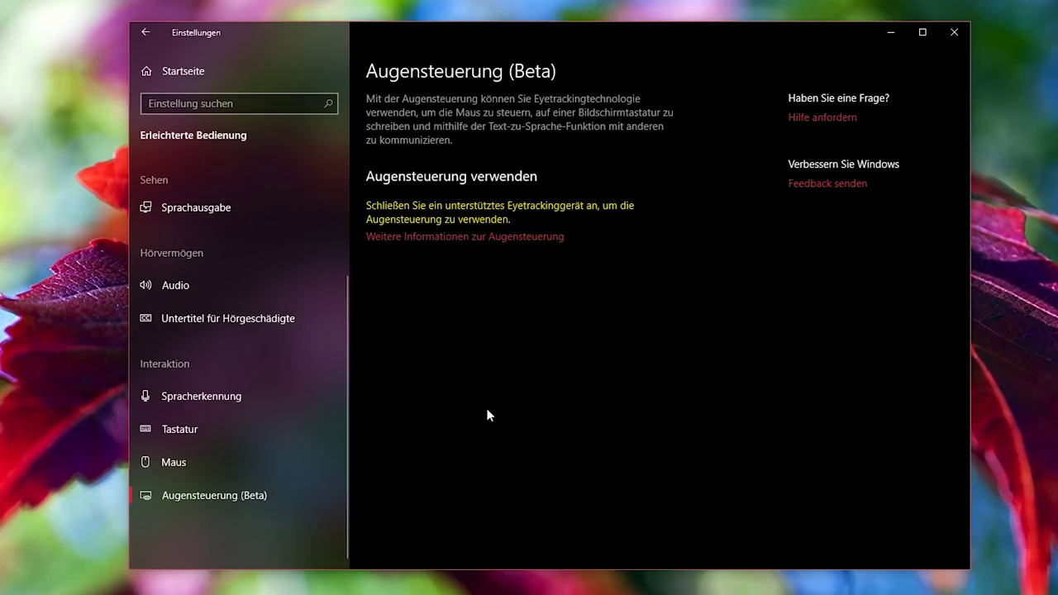
left_click(146, 36)
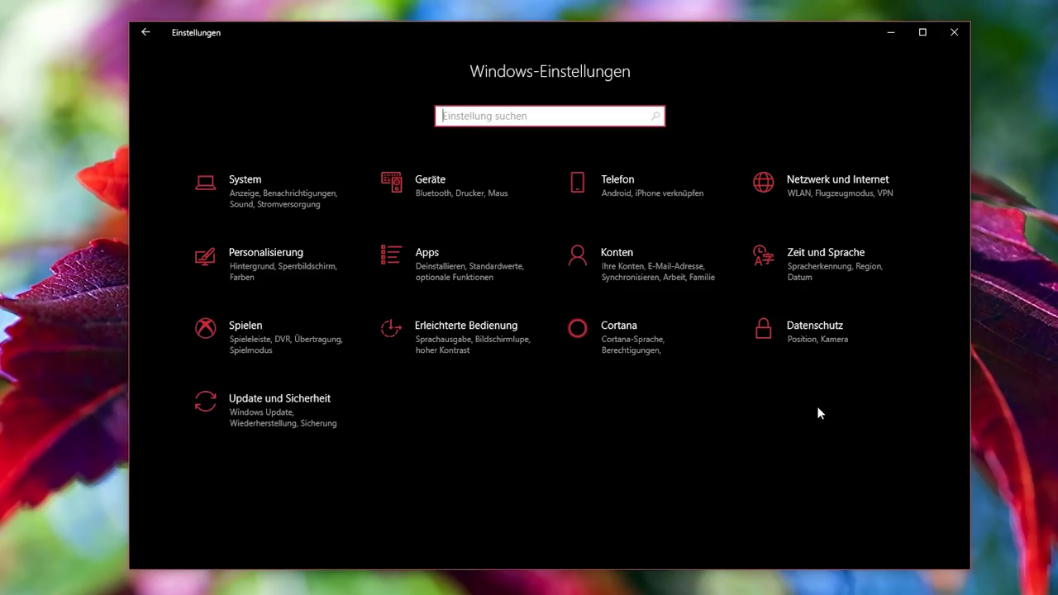
- Look briefly at the Datenschutz and Erleichterte Bedienung categories, returning to the settings overview
left_click(852, 364)
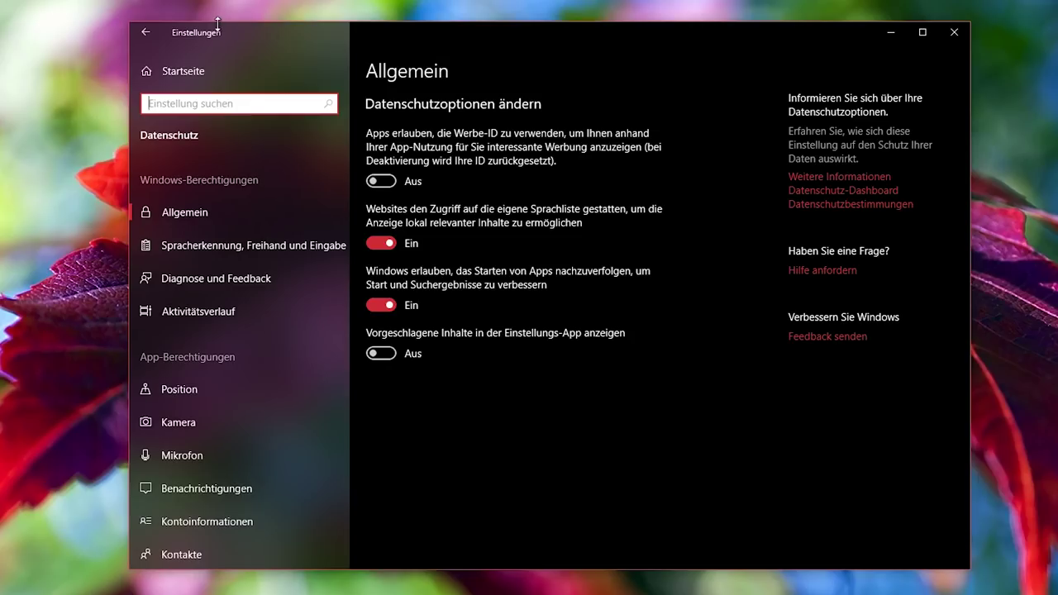
left_click_drag(224, 33, 233, 33)
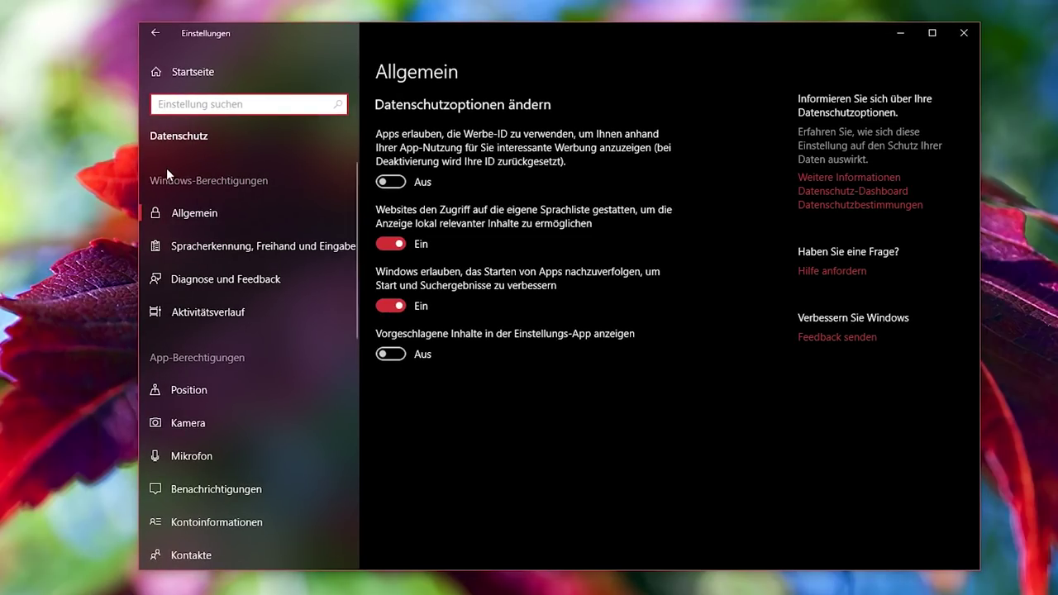
left_click(154, 33)
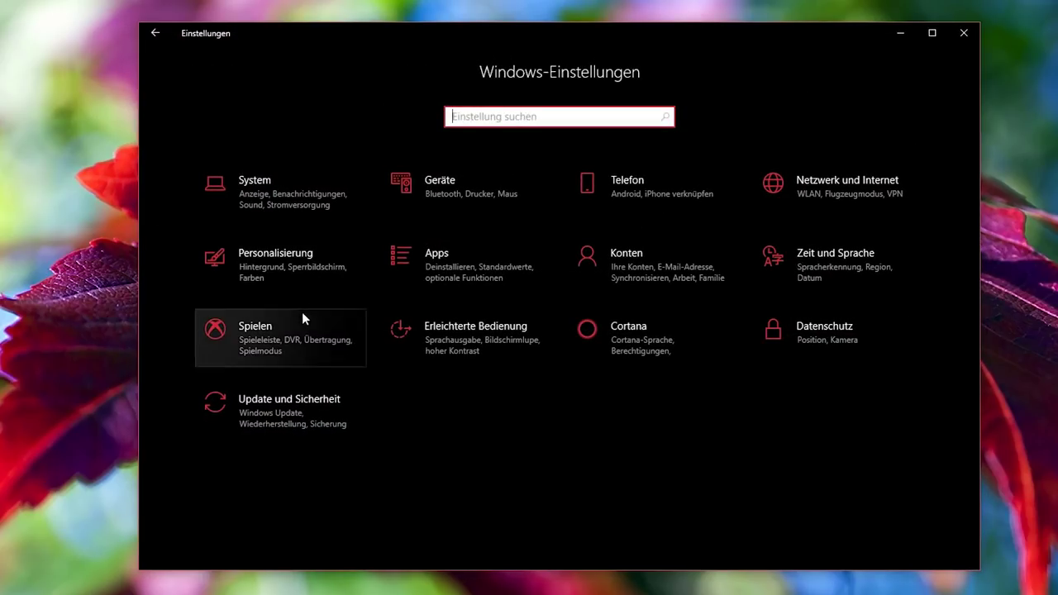
left_click(489, 330)
scroll(188, 298, "down", 3)
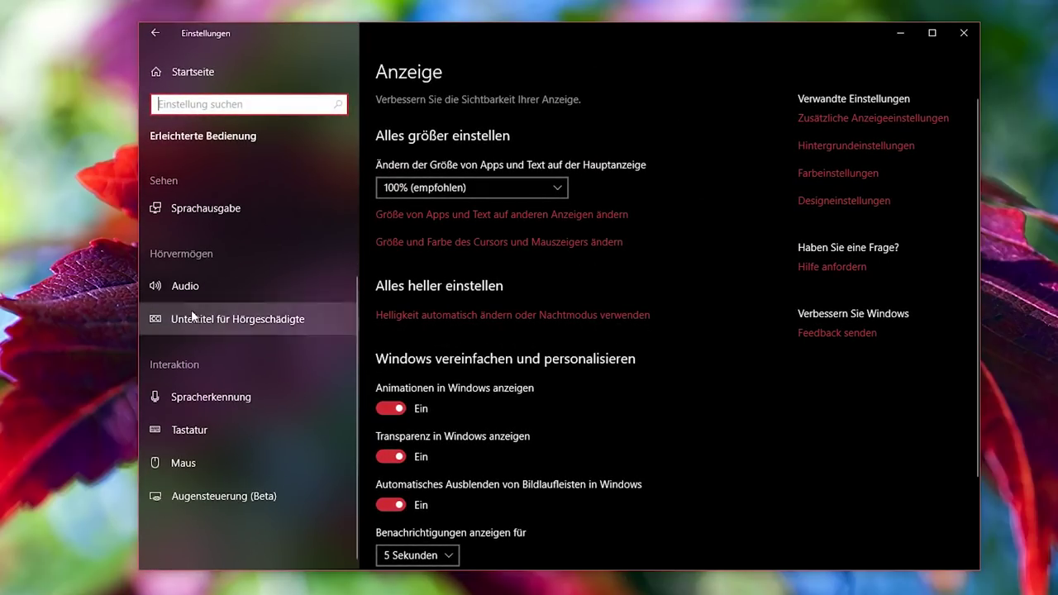
left_click(160, 35)
- Open the Datenschutz category and look through its list of Windows and app permissions
left_click(837, 352)
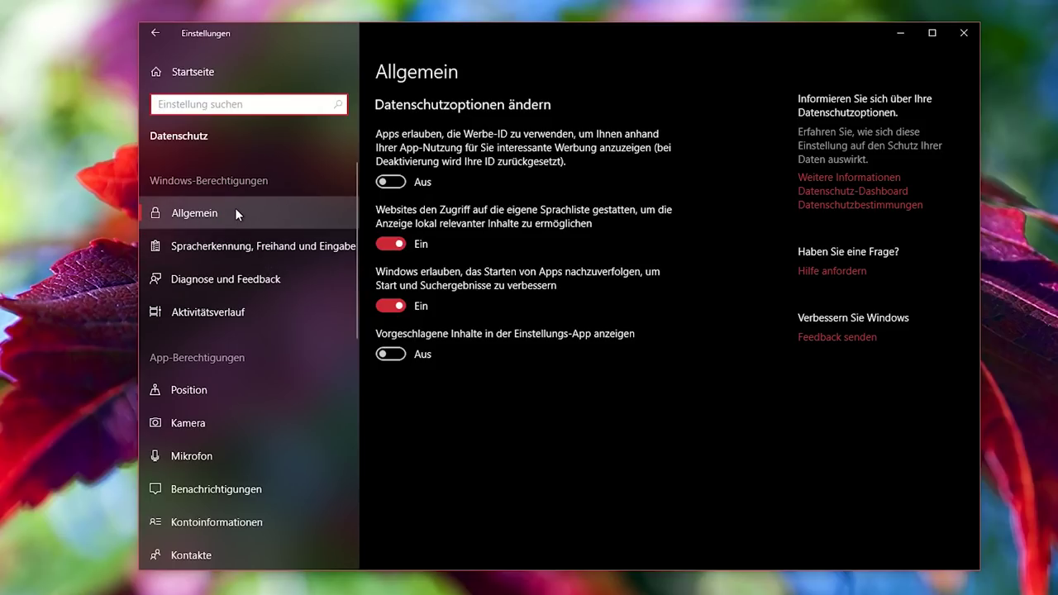
scroll(259, 354, "down", 5)
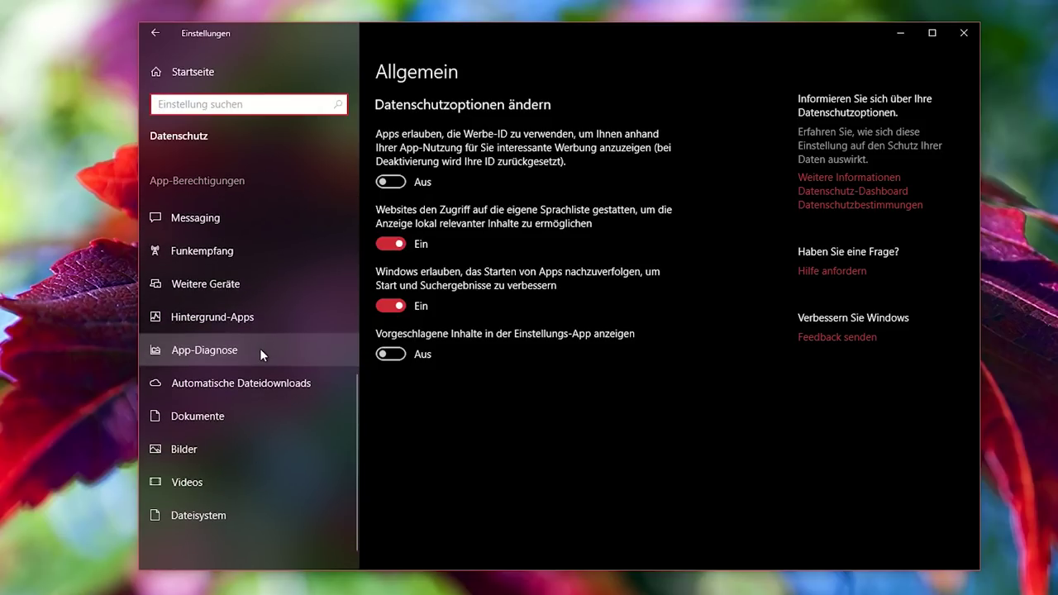
scroll(259, 349, "up", 6)
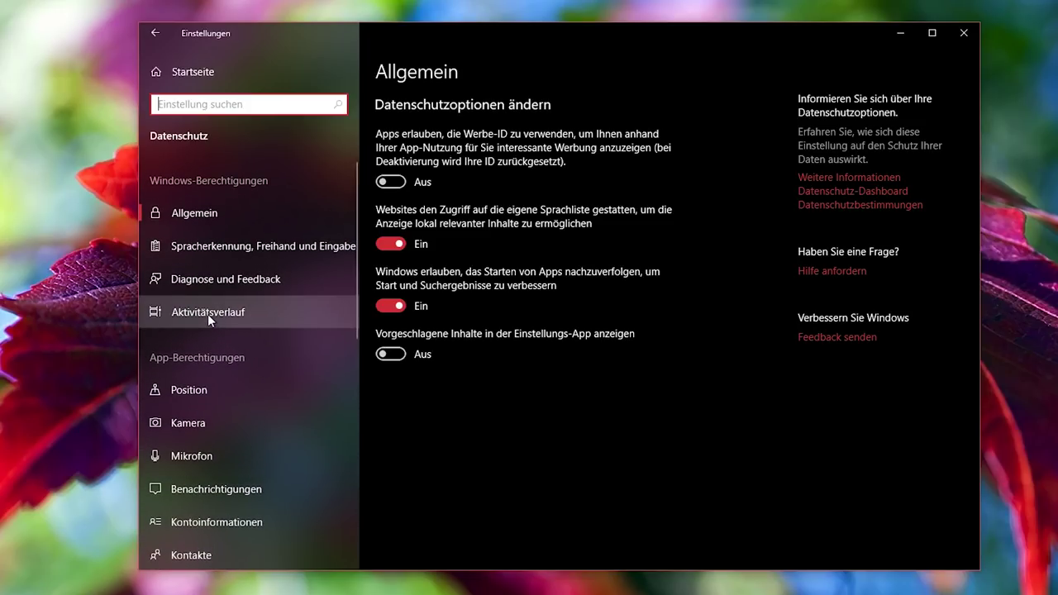
- Launch the Diagnosedaten-Viewer from the Diagnose und Feedback page
left_click(220, 280)
scroll(442, 352, "down", 1)
scroll(442, 352, "down", 8)
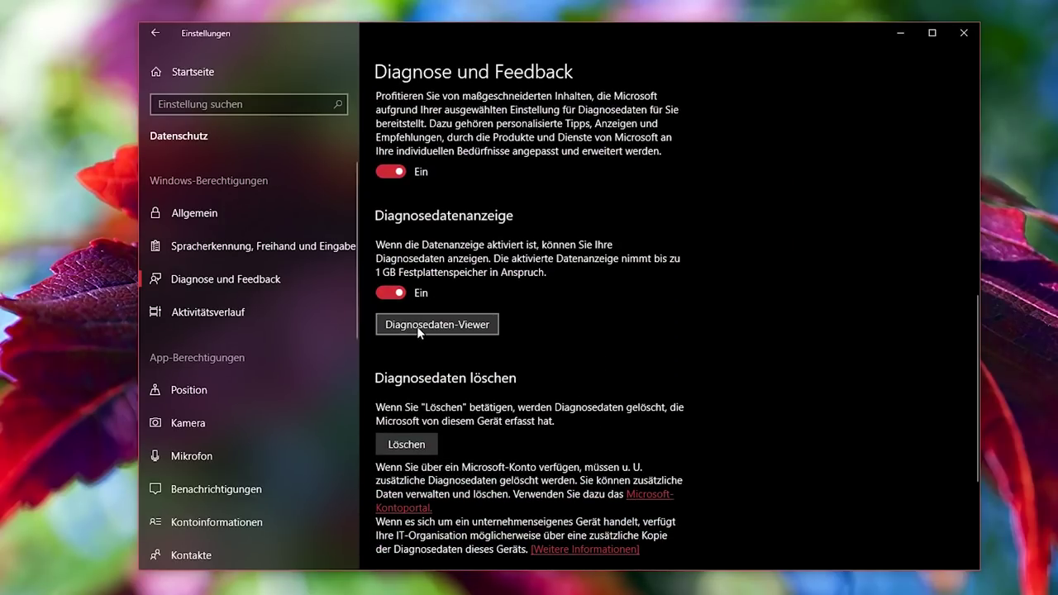
left_click(419, 327)
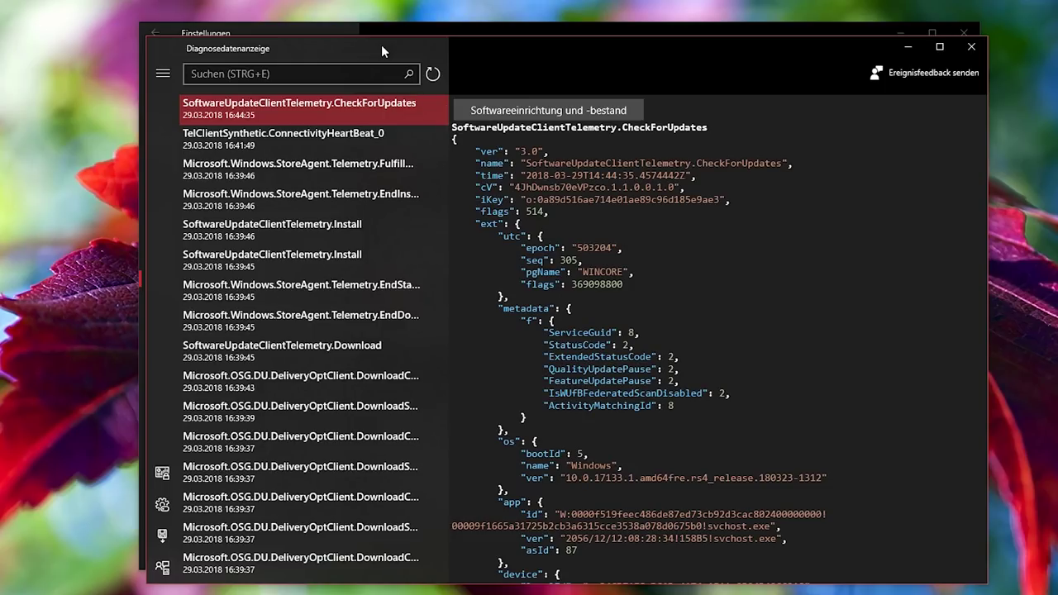
- Browse the recorded diagnostic events and inspect the contents of several entries, including software update telemetry and DeliveryOptClient downloads
scroll(275, 298, "down", 10)
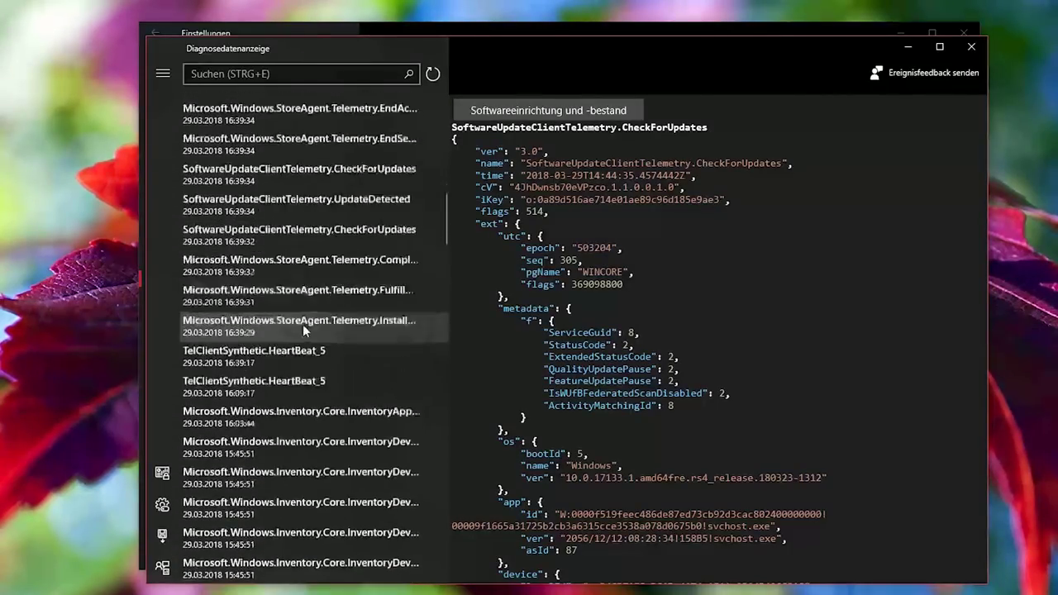
scroll(311, 328, "down", 3)
left_click(312, 328)
left_click(316, 347)
scroll(324, 396, "down", 2)
scroll(324, 395, "down", 6)
left_click(309, 365)
scroll(331, 386, "down", 2)
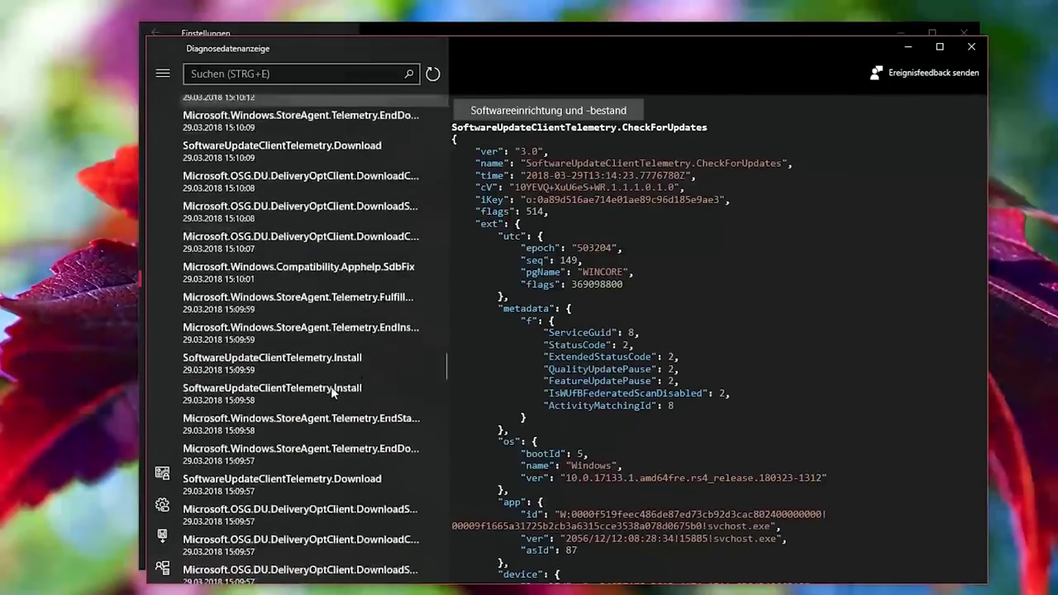
scroll(330, 386, "down", 3)
left_click(310, 366)
scroll(311, 365, "down", 4)
left_click(319, 375)
scroll(325, 389, "down", 3)
scroll(330, 393, "down", 2)
left_click(319, 423)
scroll(306, 436, "down", 8)
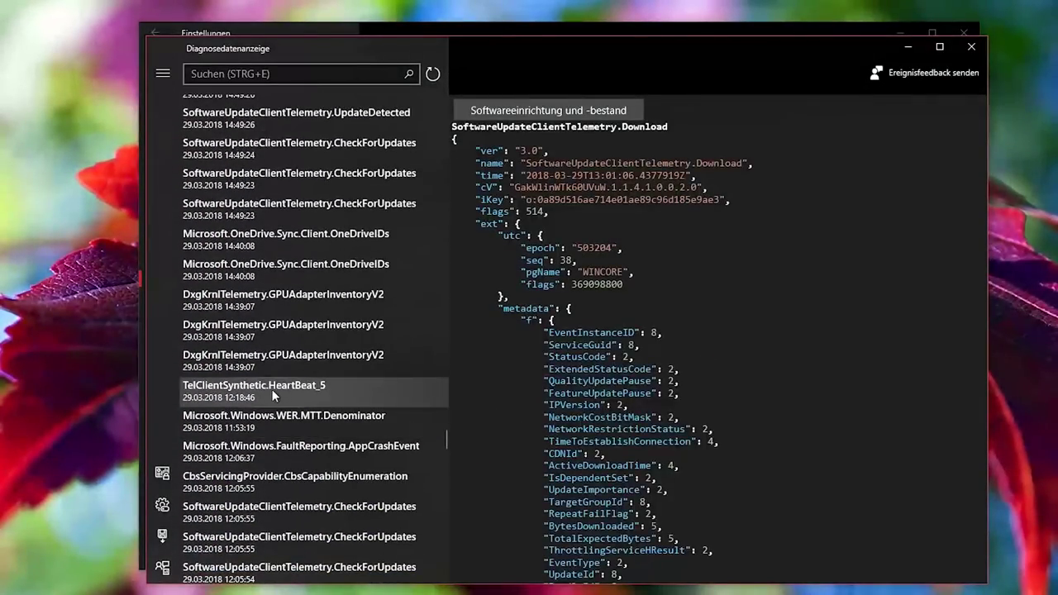
left_click(272, 390)
scroll(292, 408, "down", 3)
left_click(297, 296)
scroll(306, 347, "down", 5)
left_click(310, 306)
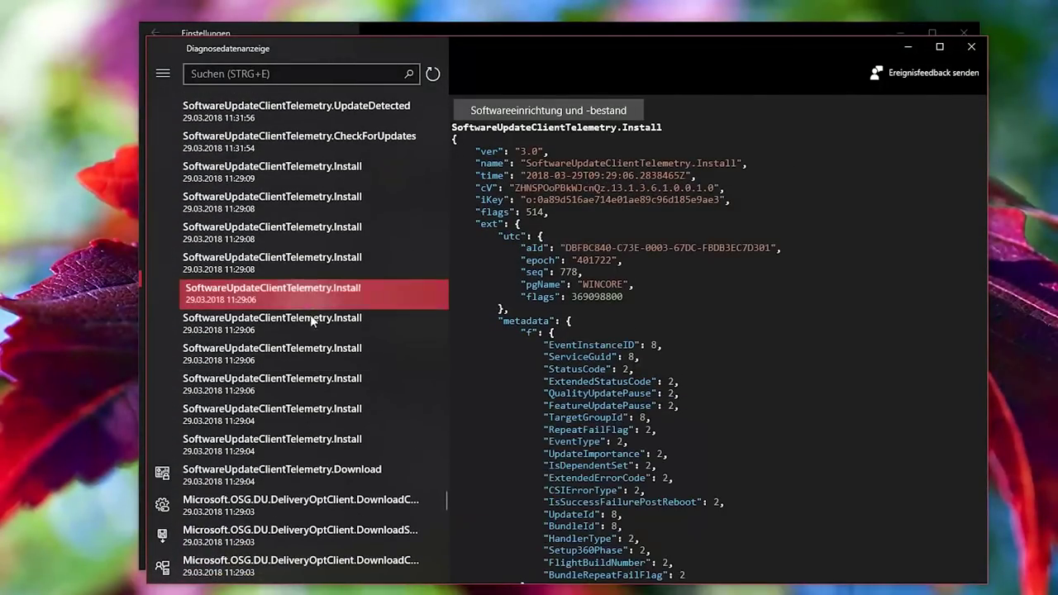
scroll(310, 321, "down", 5)
left_click(336, 343)
scroll(343, 389, "down", 5)
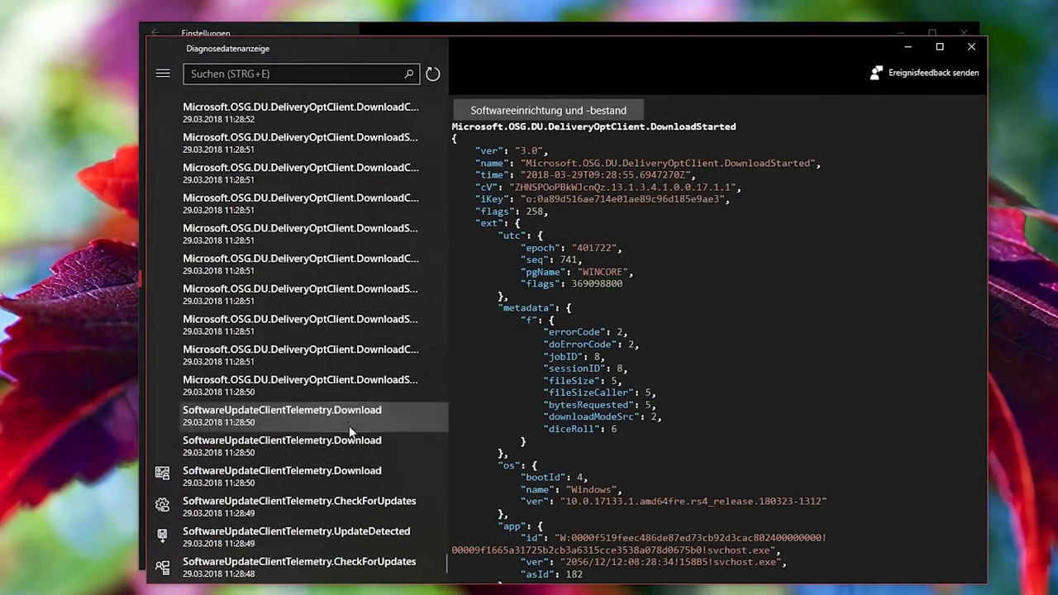
left_click(321, 353)
left_click(314, 299)
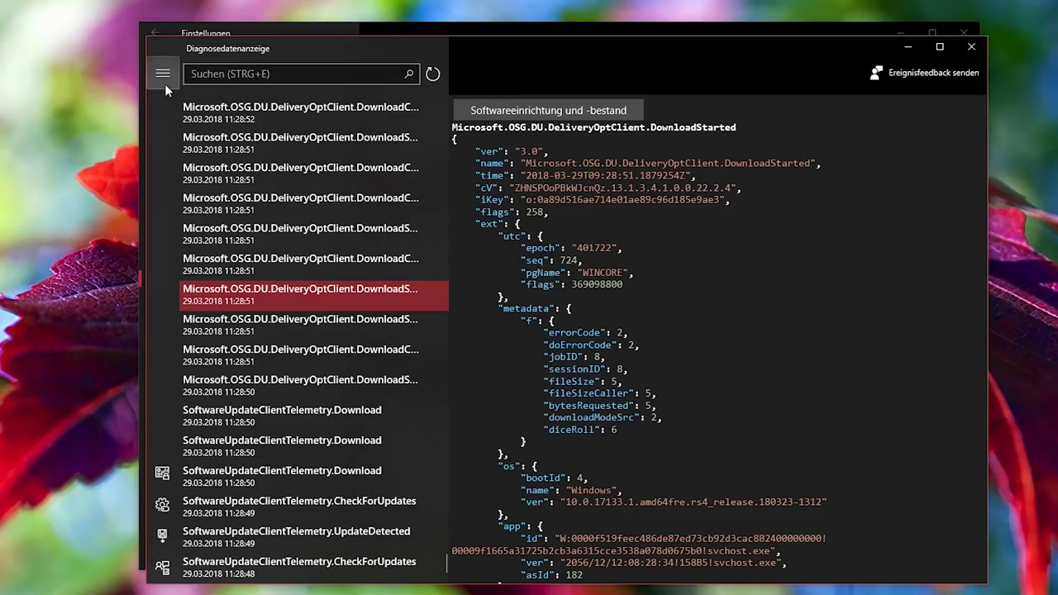
left_click(282, 228)
left_click(322, 234)
- Filter the diagnostic events by Gerätekonnektivität und -konfiguration, Freihand, Eingabe und Sprache, and Leistung von Produkten und Diensten
left_click(163, 72)
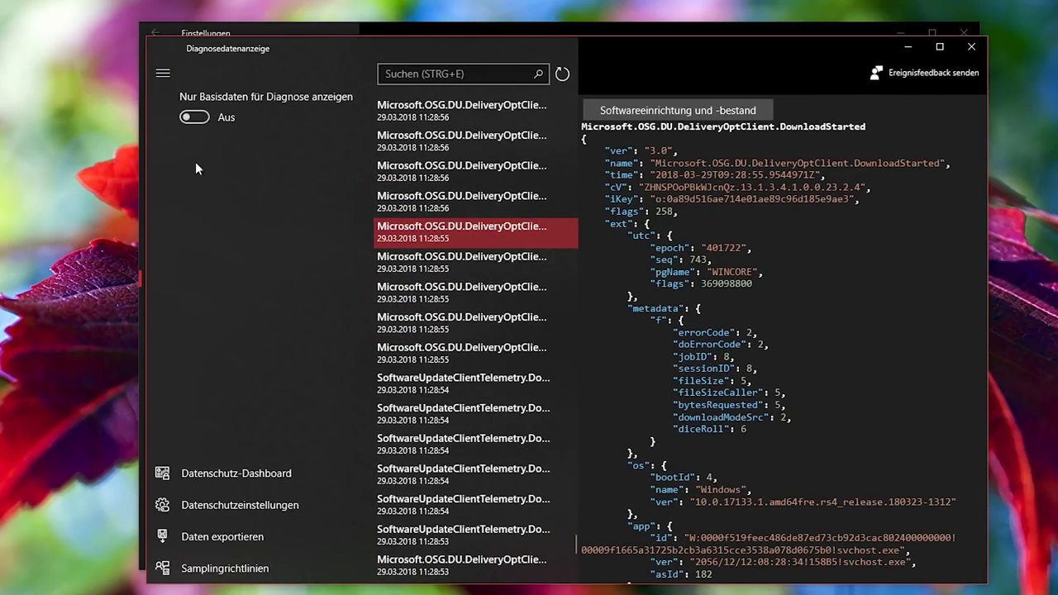
left_click(258, 208)
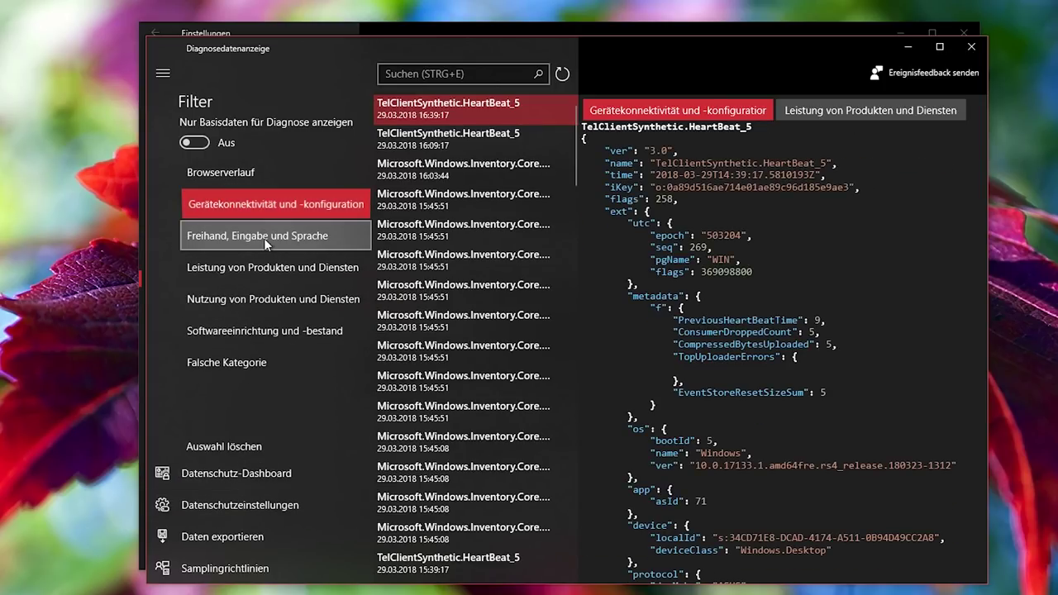
left_click(264, 238)
left_click(265, 269)
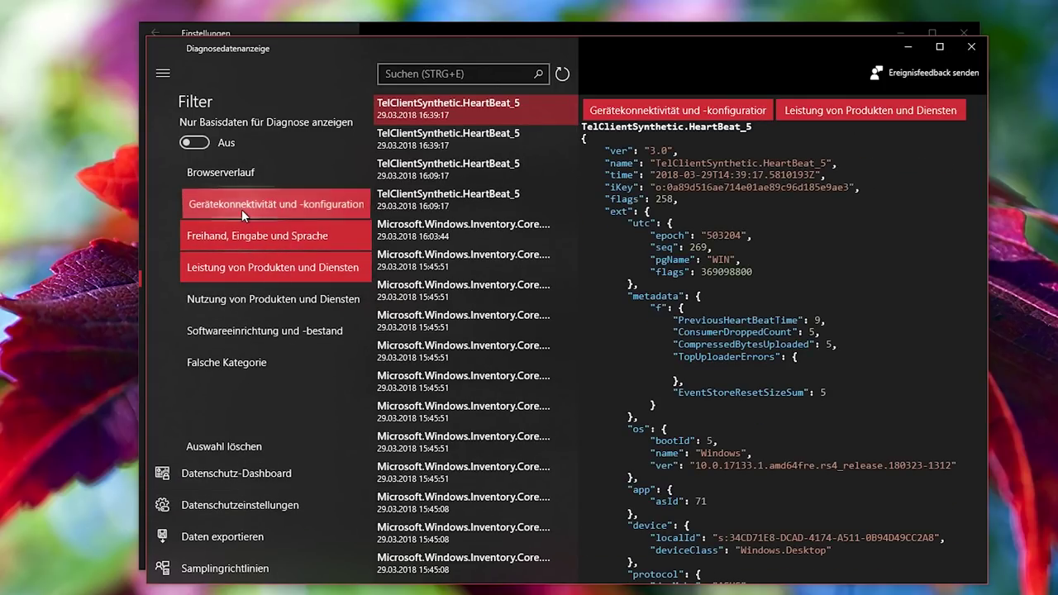
- Clear the three category filters and collapse the filter options
left_click(241, 209)
left_click(242, 237)
left_click(241, 263)
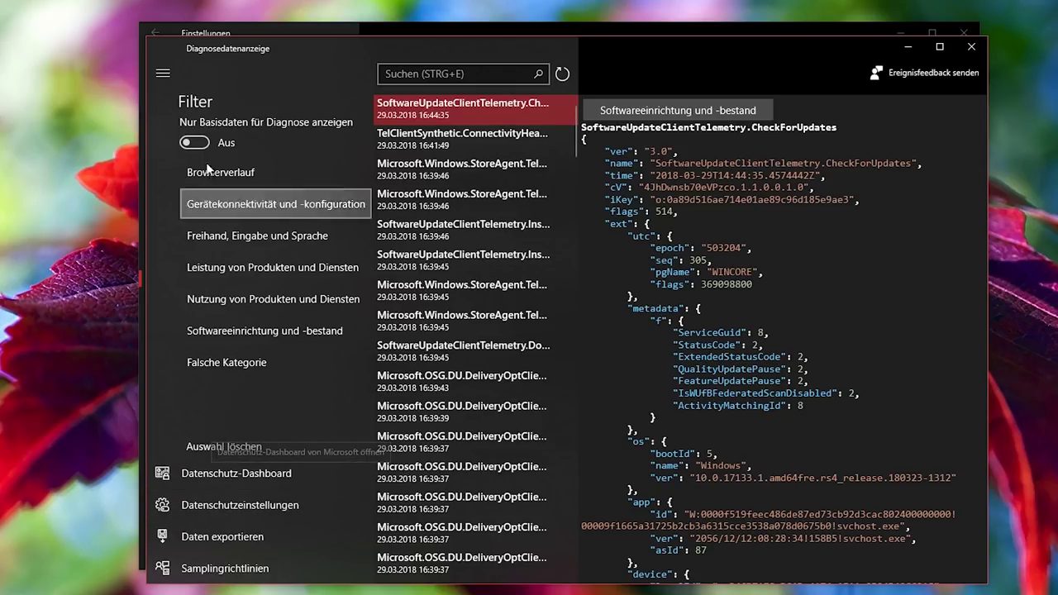
left_click(163, 73)
- Inspect more diagnostic entries, including an InventoryDevicePnpRemove event, and close the Diagnosedatenanzeige window
scroll(303, 273, "down", 5)
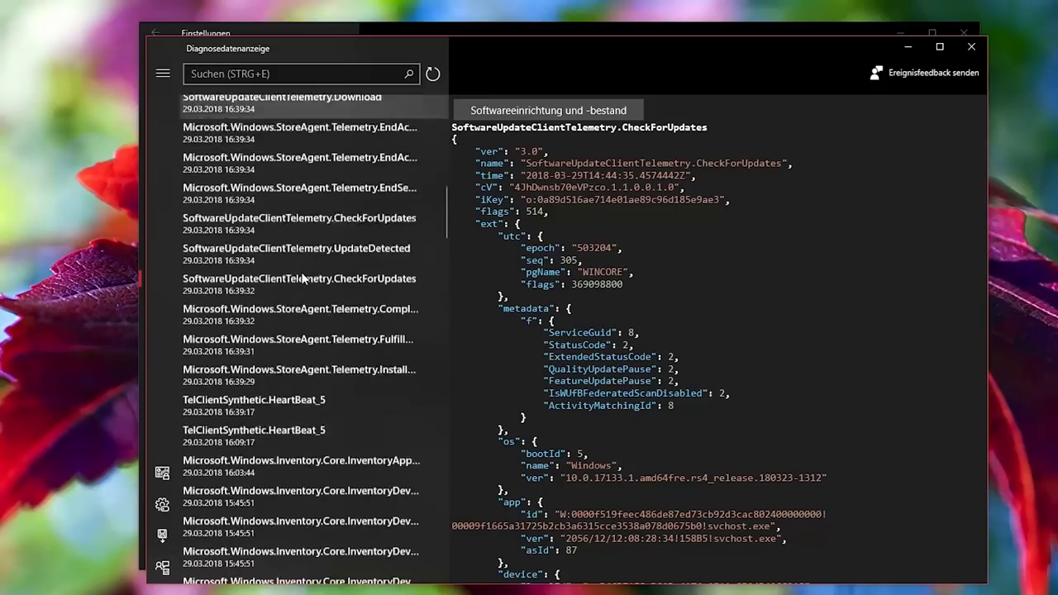
scroll(303, 279, "down", 10)
left_click(314, 298)
scroll(279, 338, "down", 5)
left_click(292, 333)
left_click(301, 341)
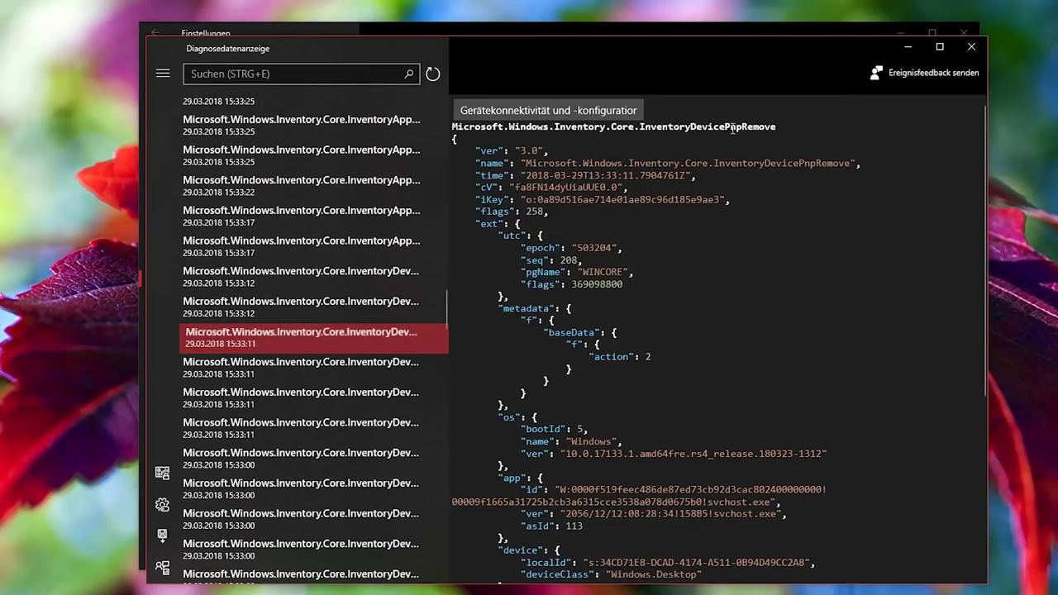
left_click(972, 46)
- Delete the diagnostic data that Microsoft has collected from this device
scroll(570, 354, "up", 10)
scroll(605, 344, "down", 6)
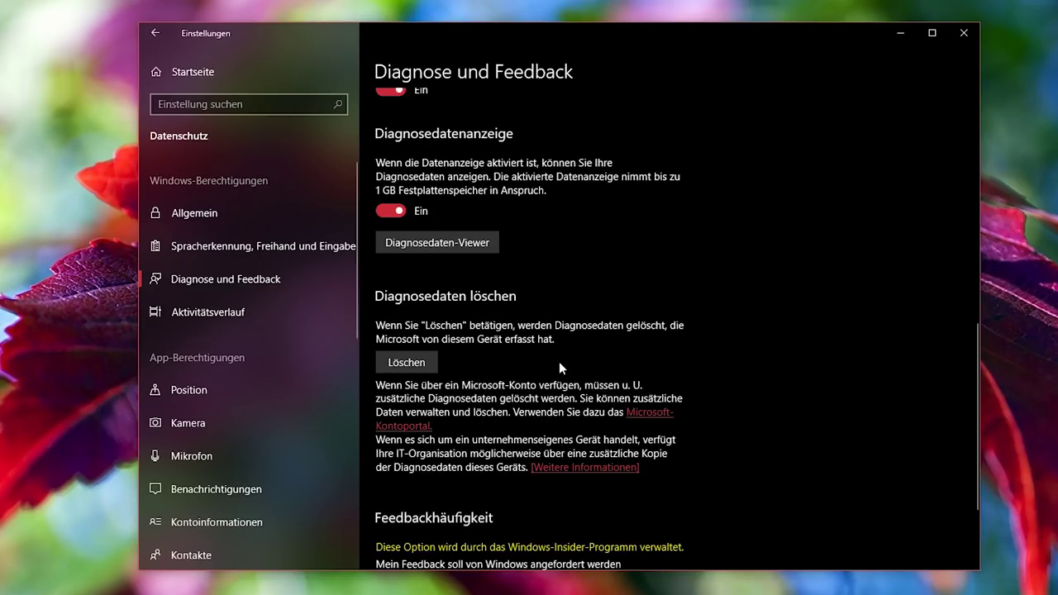
scroll(436, 339, "down", 4)
scroll(436, 341, "up", 5)
left_click(401, 382)
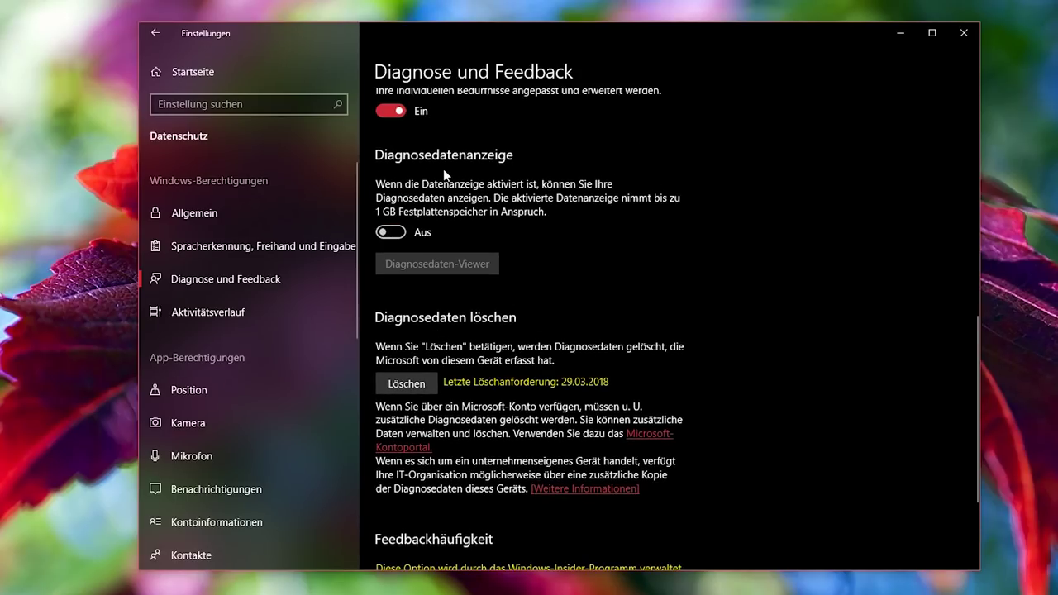
- Review the Feedbackhäufigkeit section and the Einfach and Vollständig diagnostic data levels on the Diagnose und Feedback page
scroll(506, 259, "up", 5)
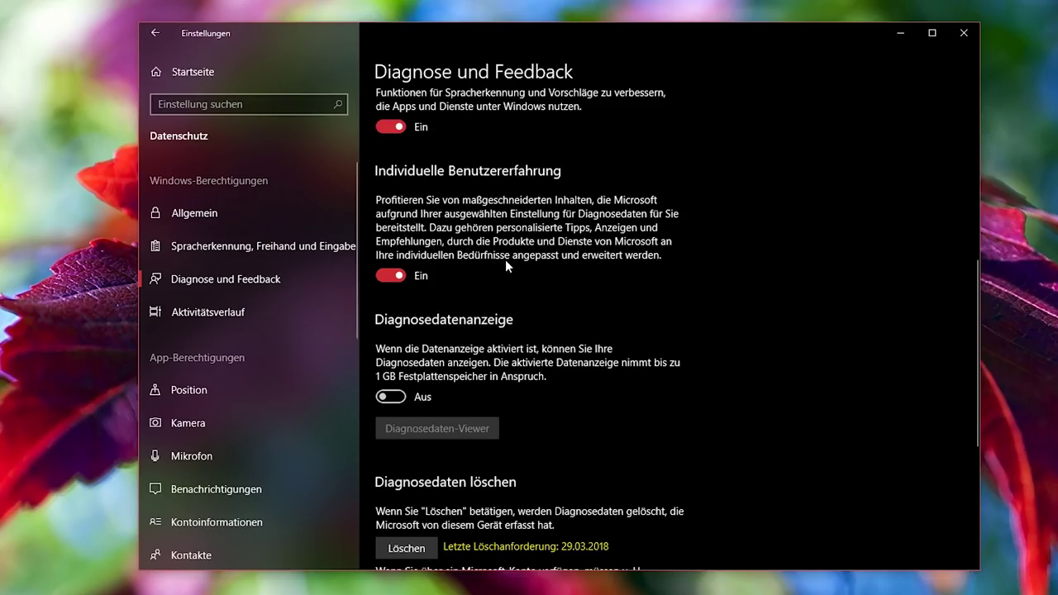
scroll(579, 281, "down", 8)
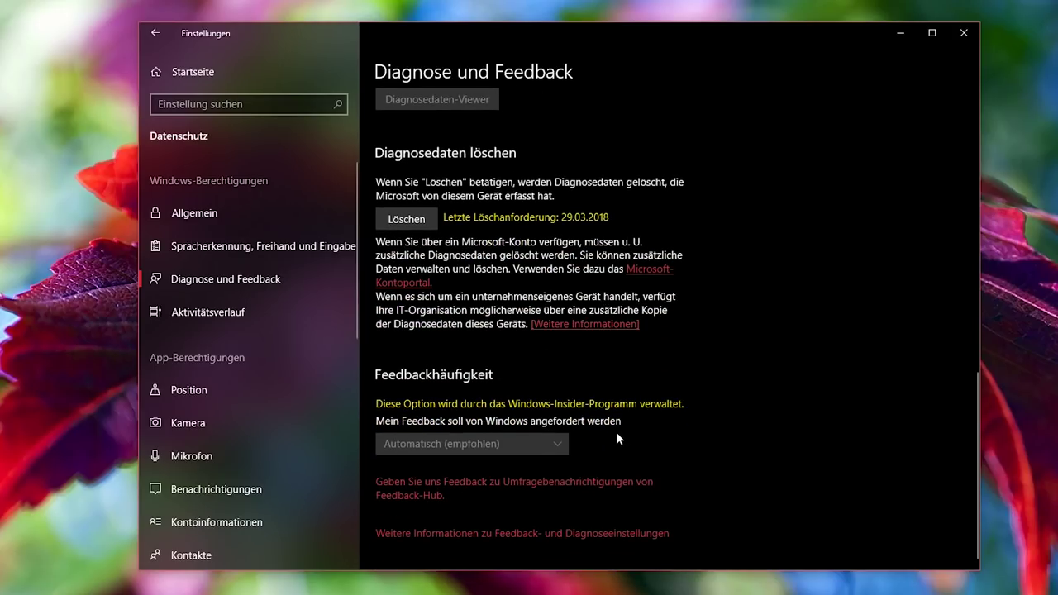
scroll(410, 450, "up", 8)
scroll(559, 425, "up", 3)
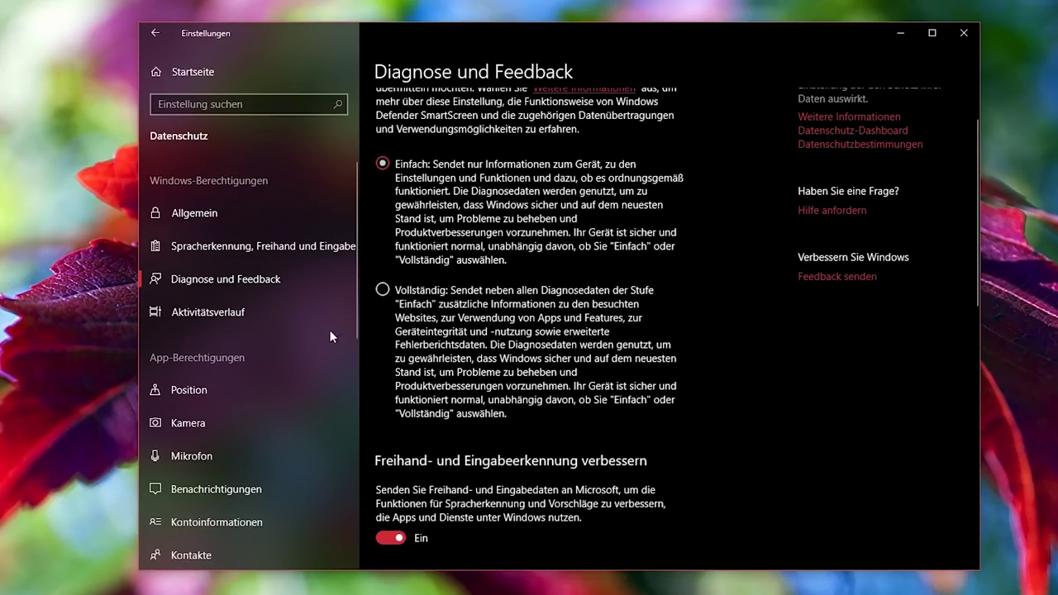
- View the words in the Benutzerwörterbuch from the Spracherkennung, Freihand und Eingabe page and return to that page
left_click(213, 257)
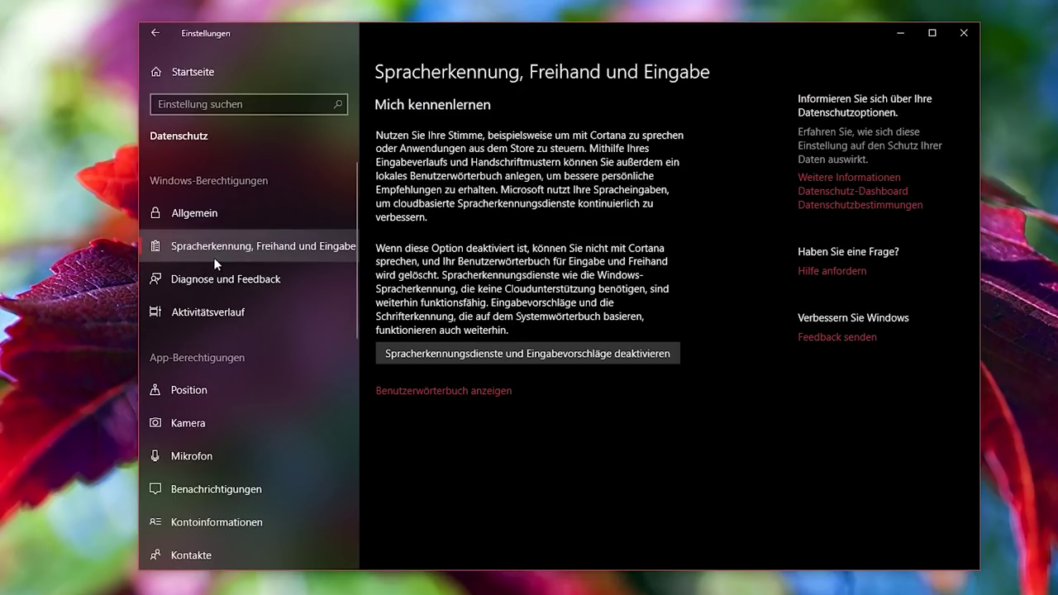
left_click(412, 390)
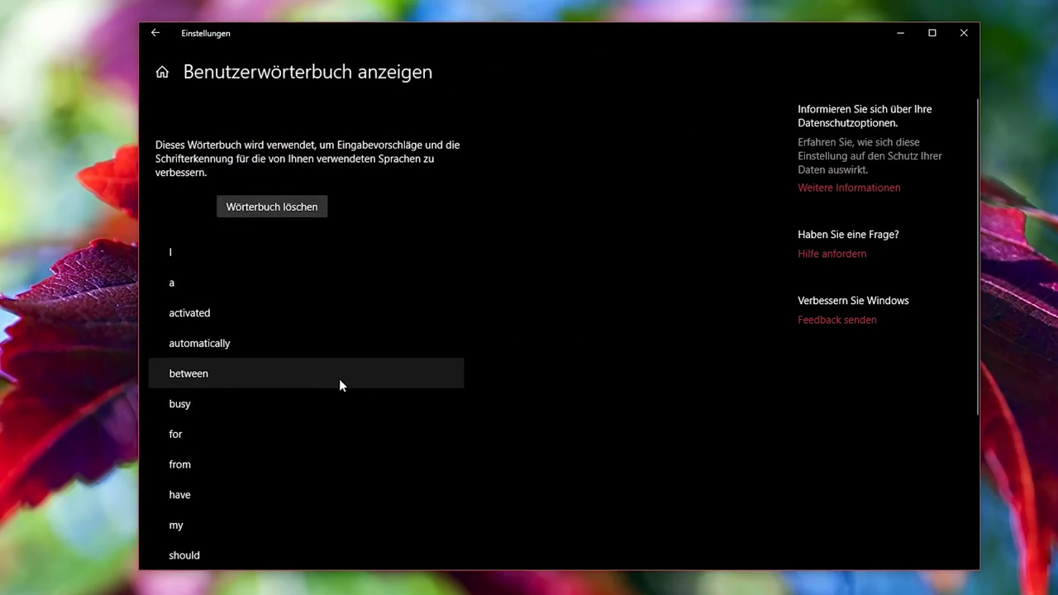
scroll(331, 385, "down", 3)
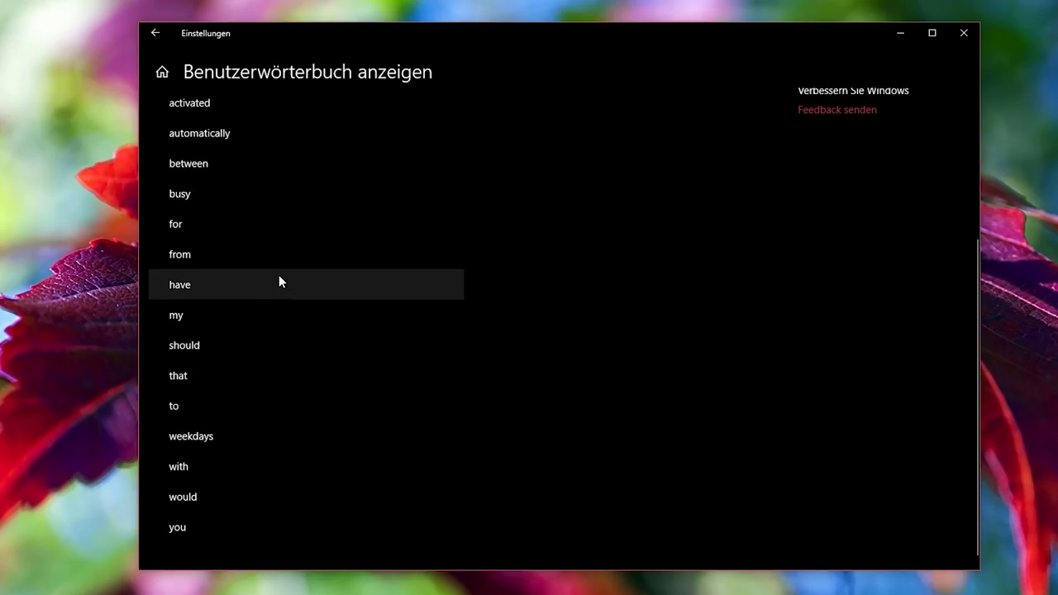
scroll(279, 282, "up", 5)
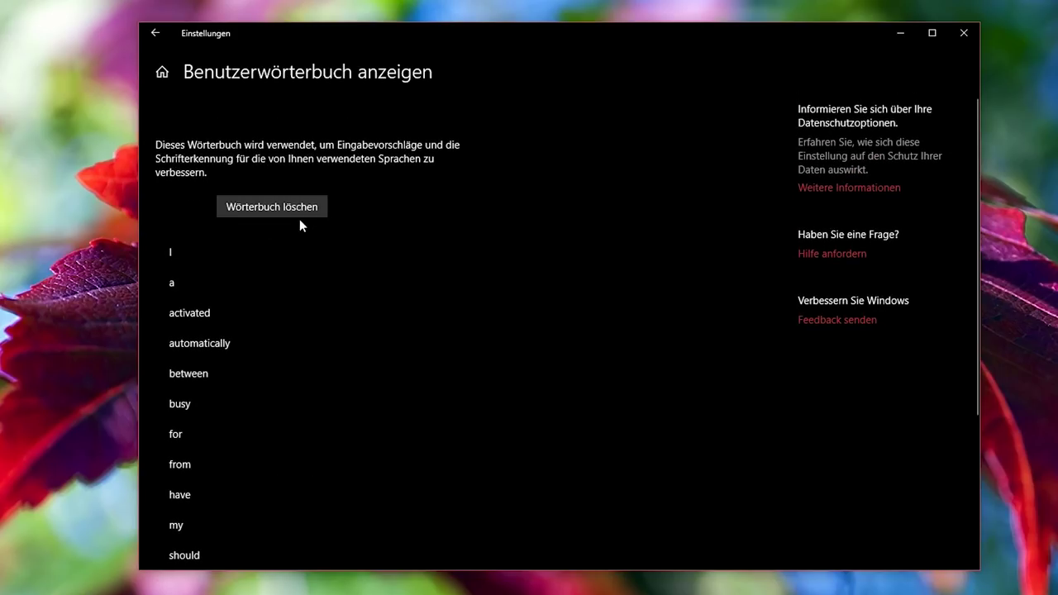
scroll(274, 352, "down", 3)
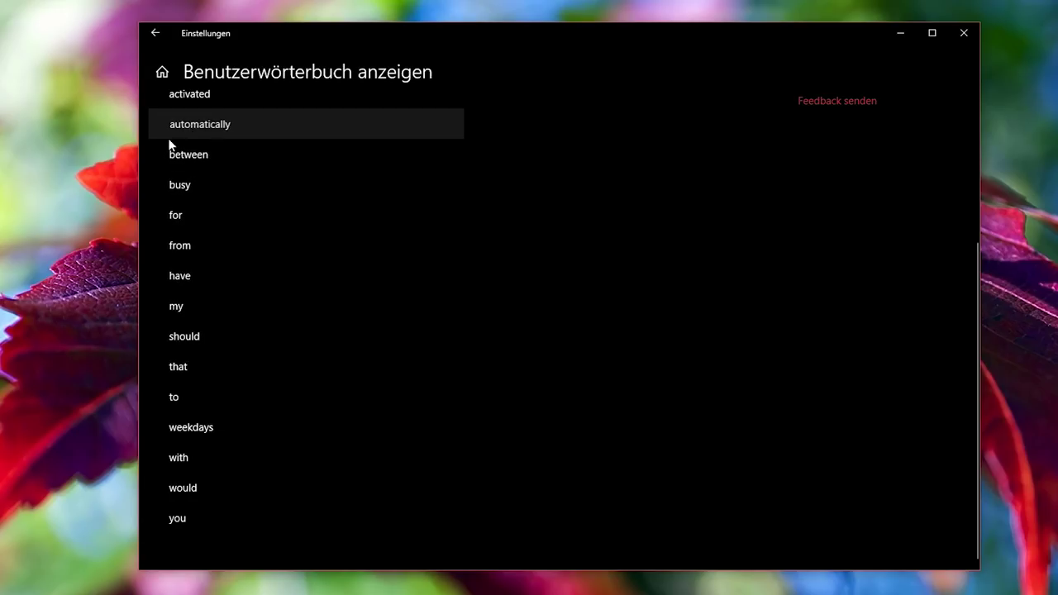
scroll(178, 135, "up", 3)
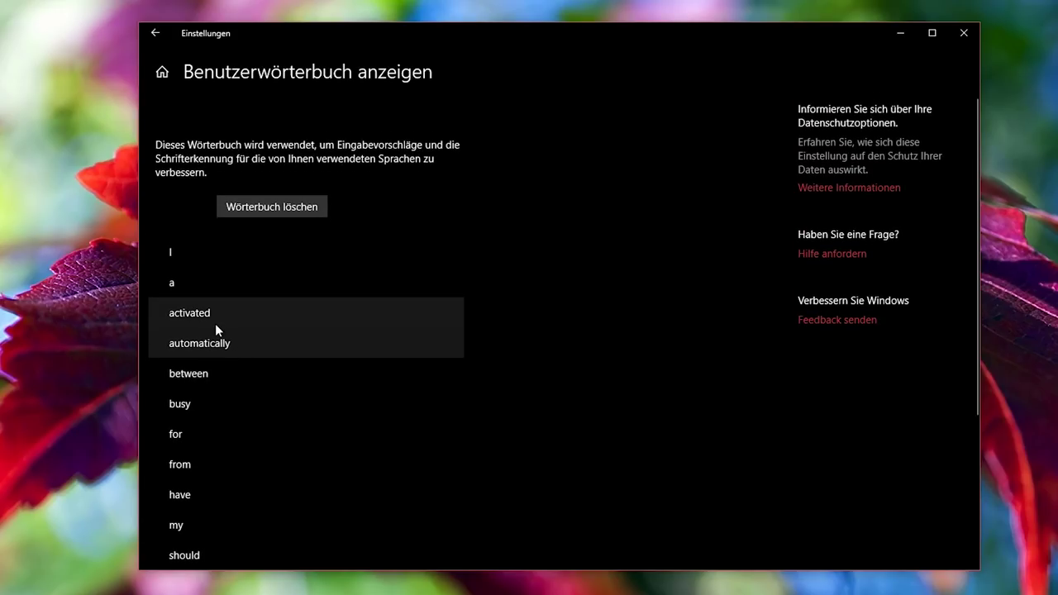
left_click(155, 33)
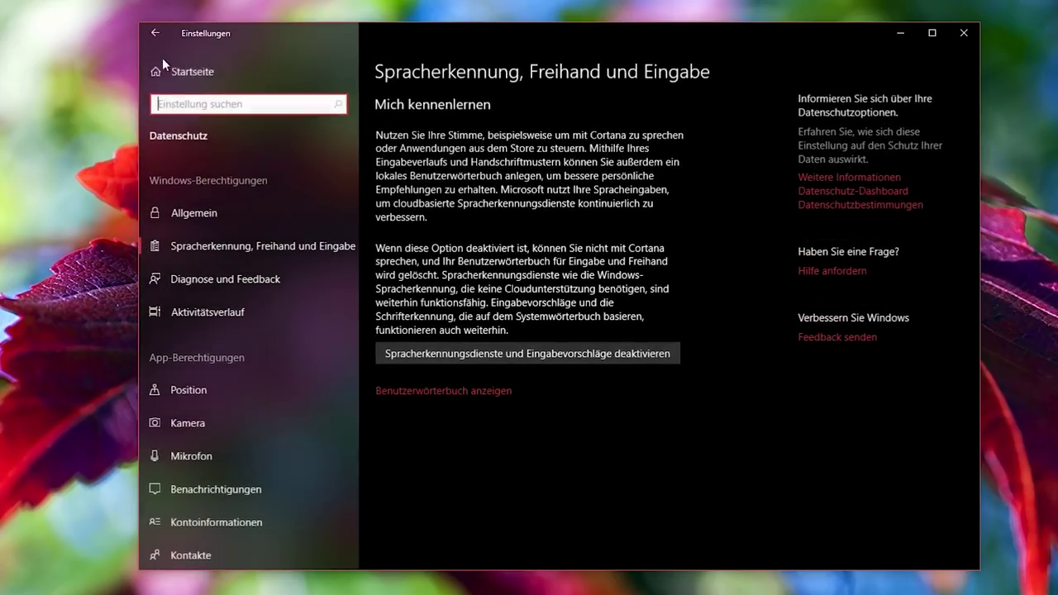
- In the Aktivitätsverlauf settings, stop Windows from collecting activities on this PC
left_click(229, 312)
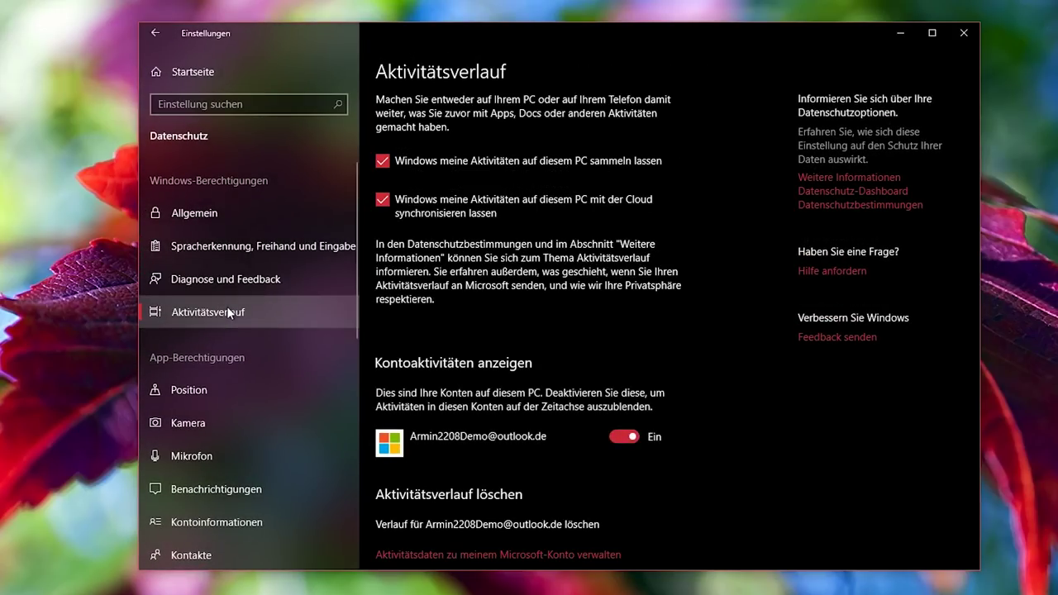
left_click(518, 165)
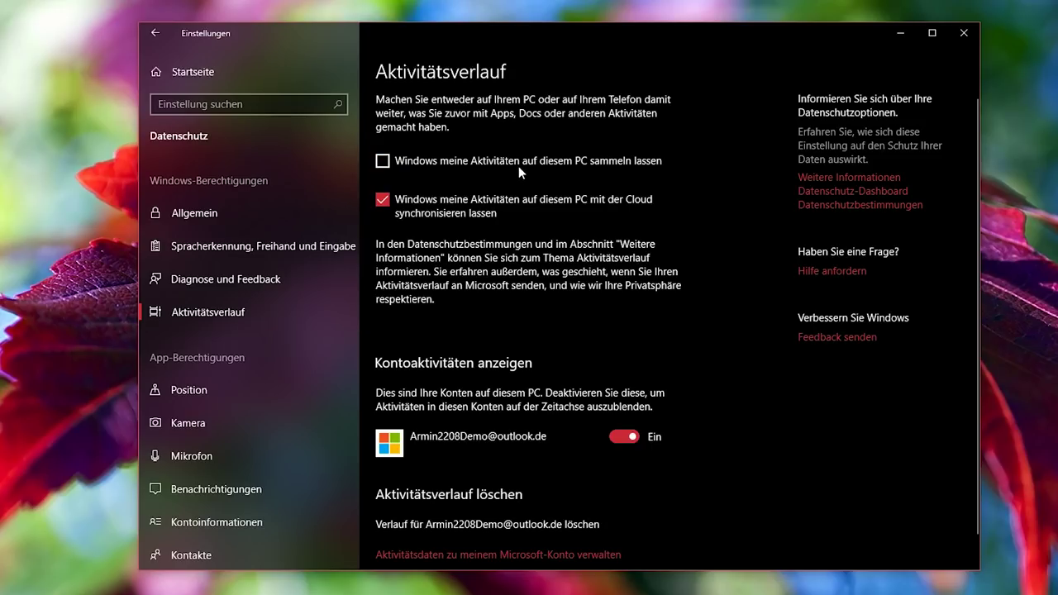
- Turn off cloud synchronisation of this PC's activities and hide the Microsoft account's activities from the timeline
left_click(494, 213)
scroll(567, 352, "down", 1)
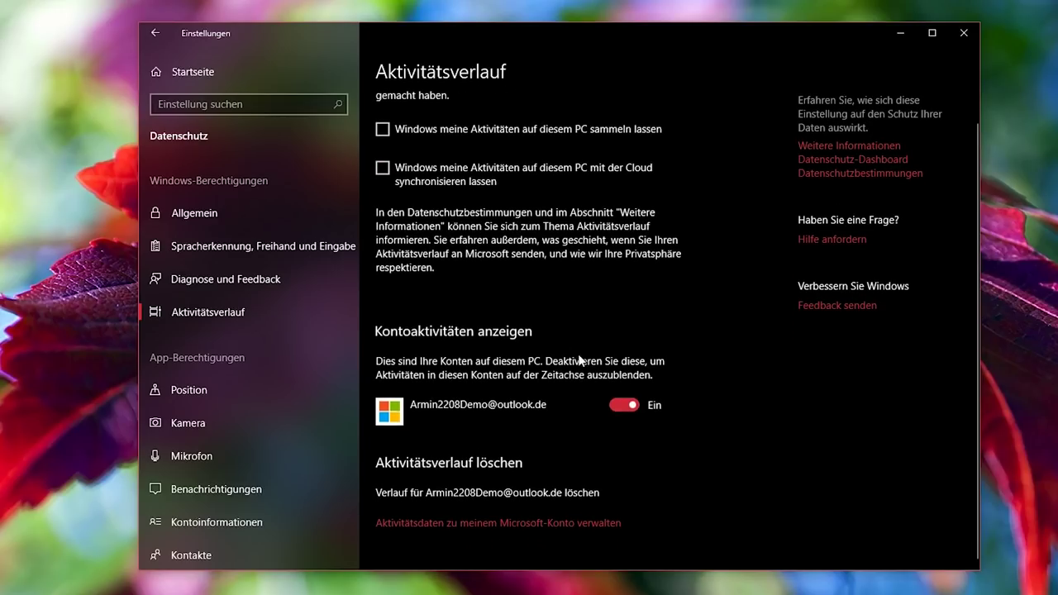
left_click(615, 405)
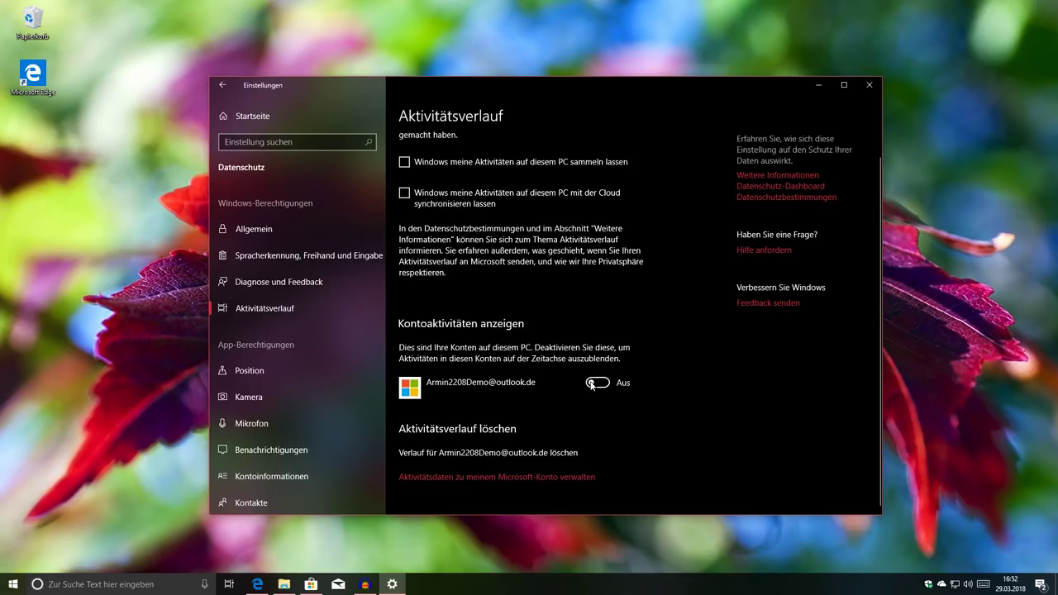
- Check Task View for a timeline below the open windows and return to the Aktivitätsverlauf settings
left_click(229, 584)
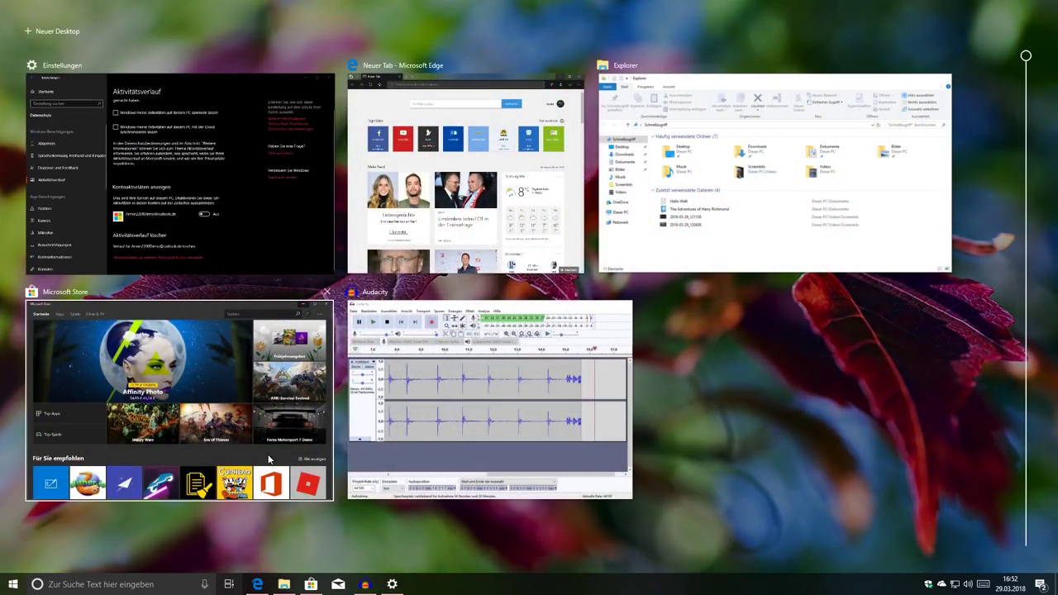
scroll(338, 473, "down", 3)
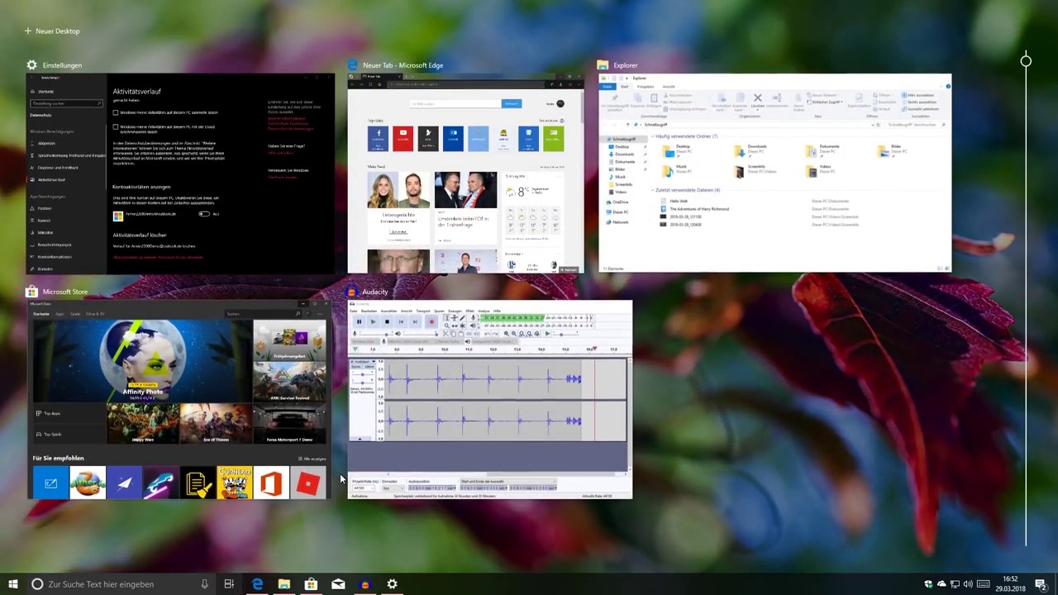
left_click(207, 165)
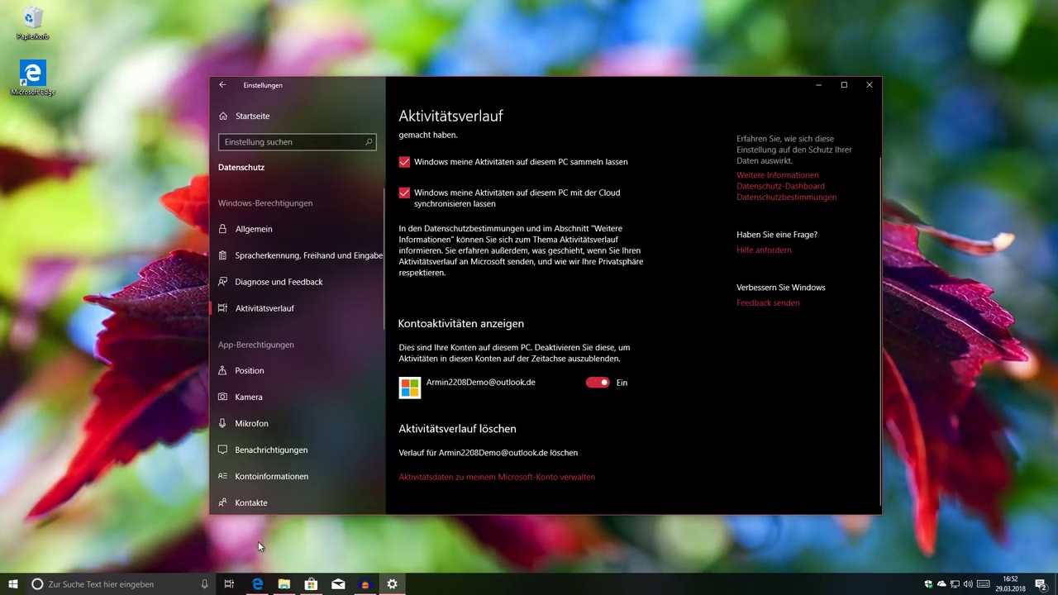
- Browse the earlier activities in the Task View timeline and return to the Aktivitätsverlauf settings
key("super+Tab")
scroll(255, 539, "down", 5)
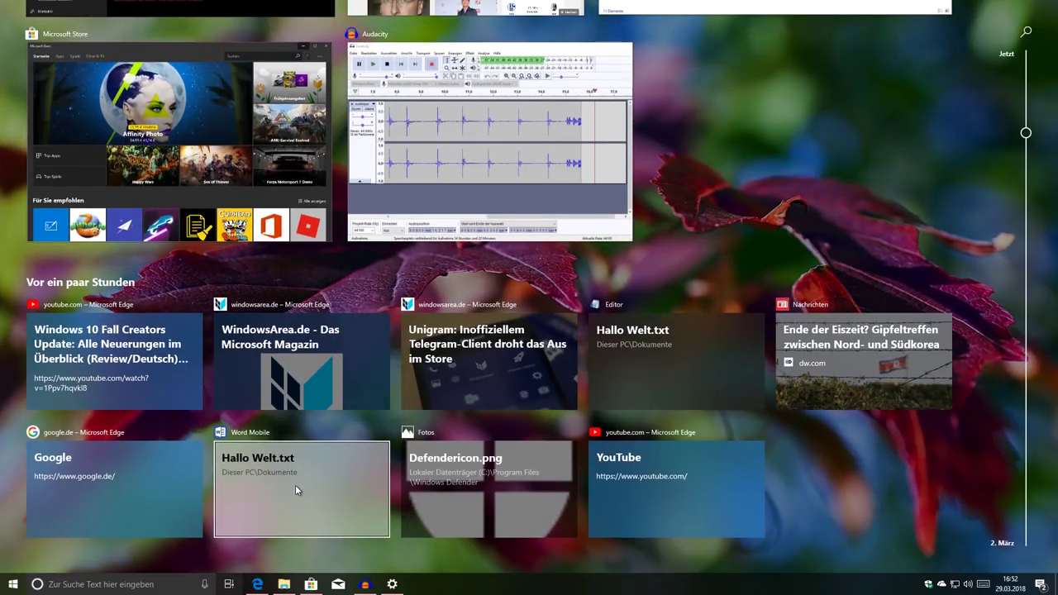
scroll(296, 485, "up", 5)
key("Escape")
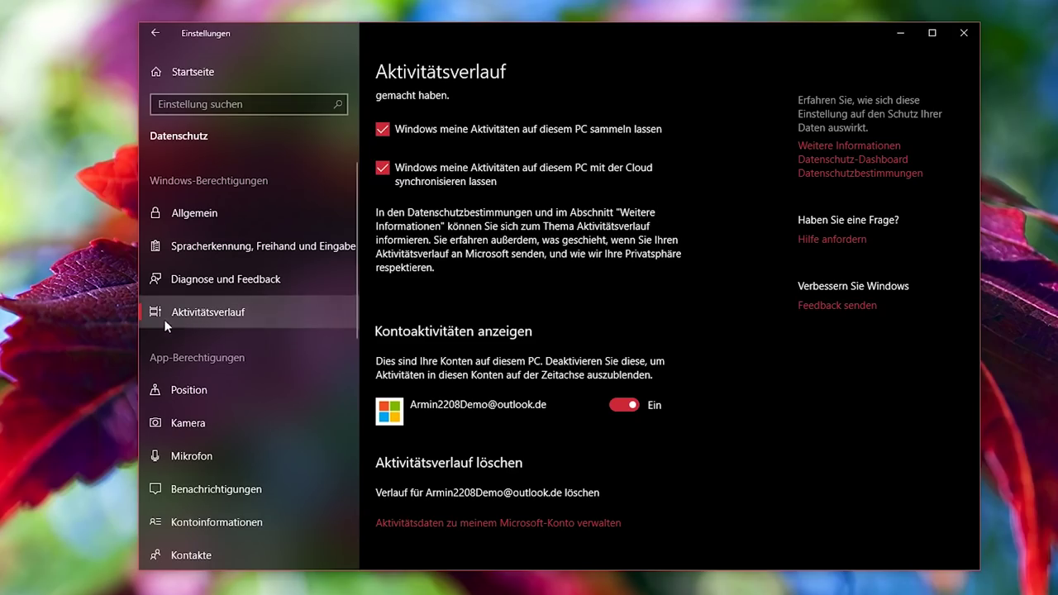
- Open the Kamera app permissions and review which apps may use the camera
scroll(178, 331, "down", 2)
left_click(179, 363)
scroll(534, 393, "down", 3)
scroll(509, 392, "down", 5)
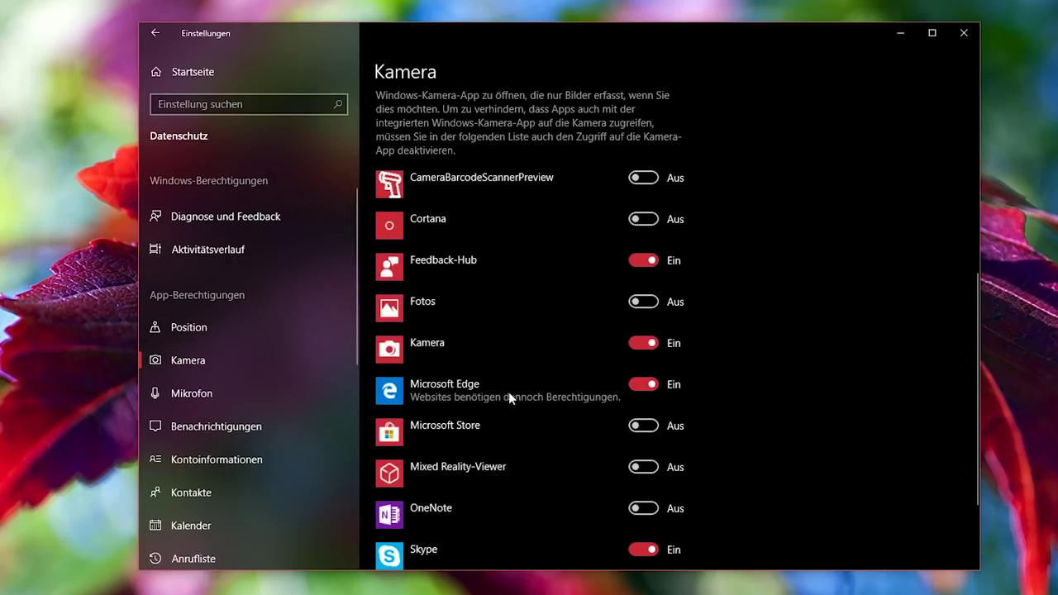
scroll(505, 402, "up", 2)
scroll(529, 382, "down", 3)
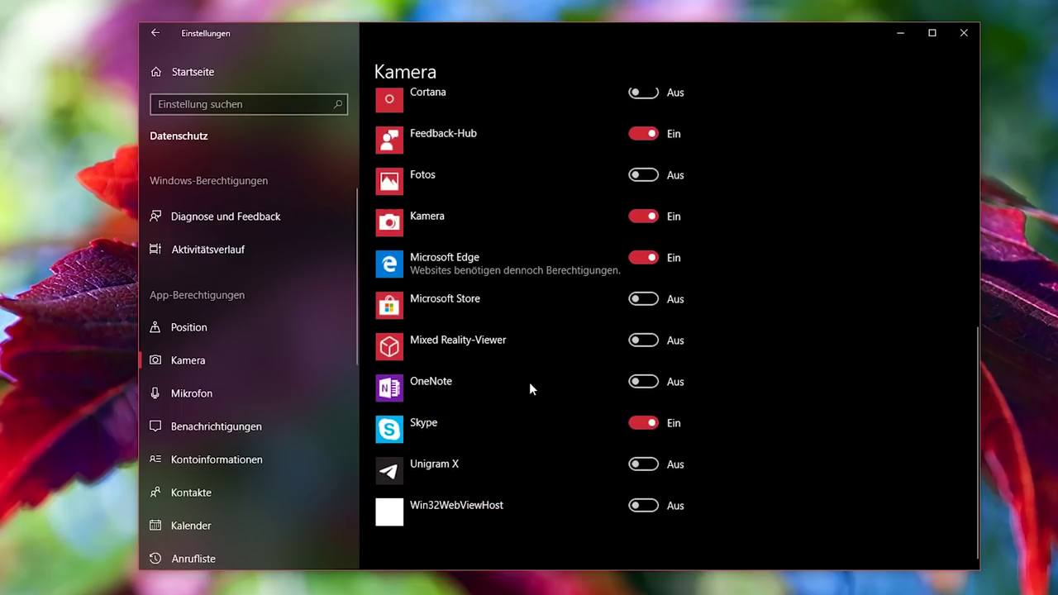
- Review which apps have access to the document library and the video library on the Dokumente and Videos permission pages
scroll(257, 387, "down", 5)
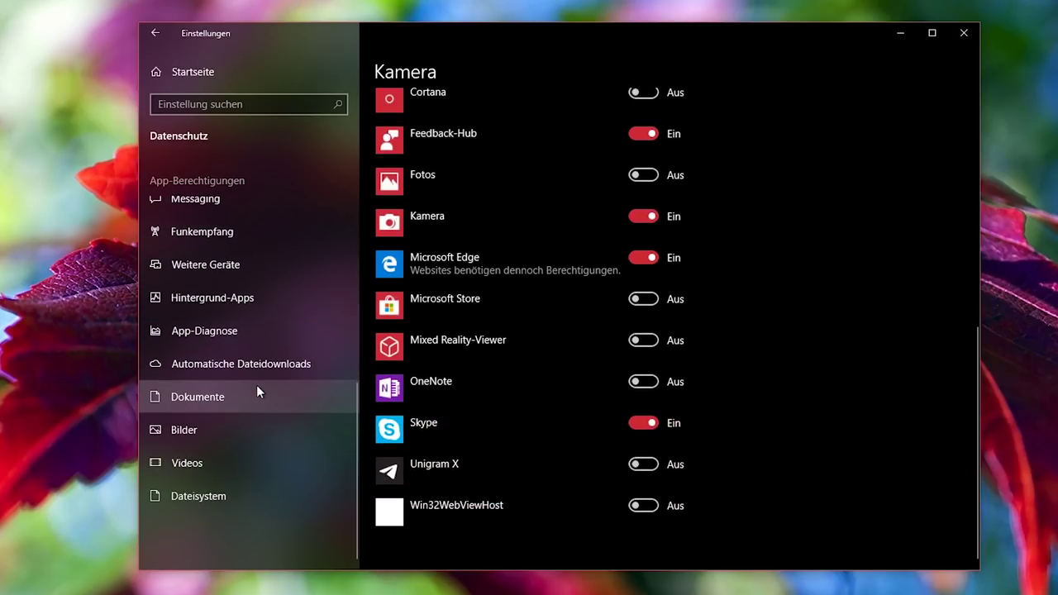
left_click(257, 393)
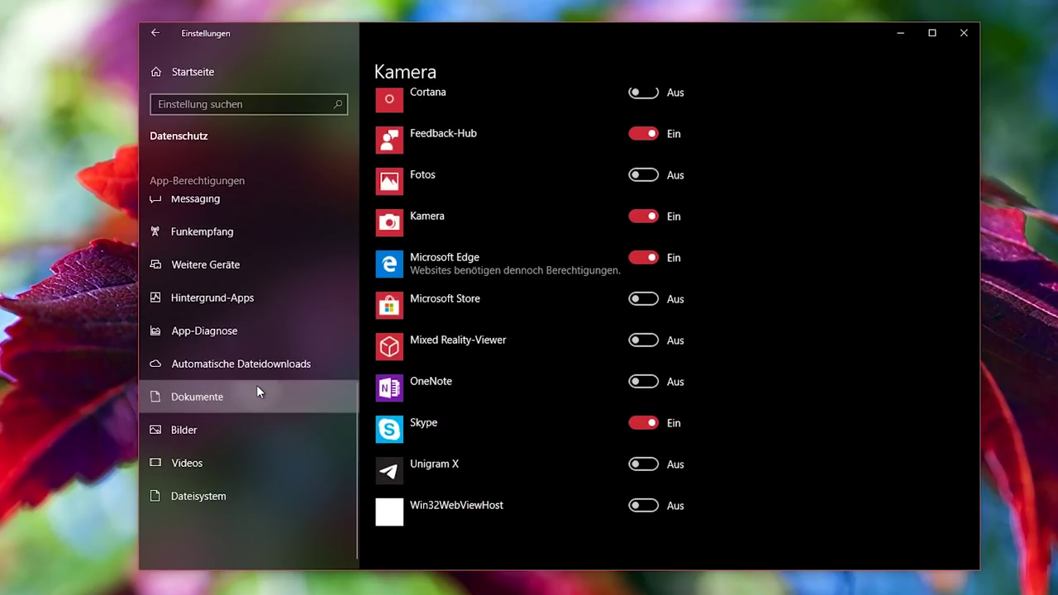
scroll(670, 384, "down", 7)
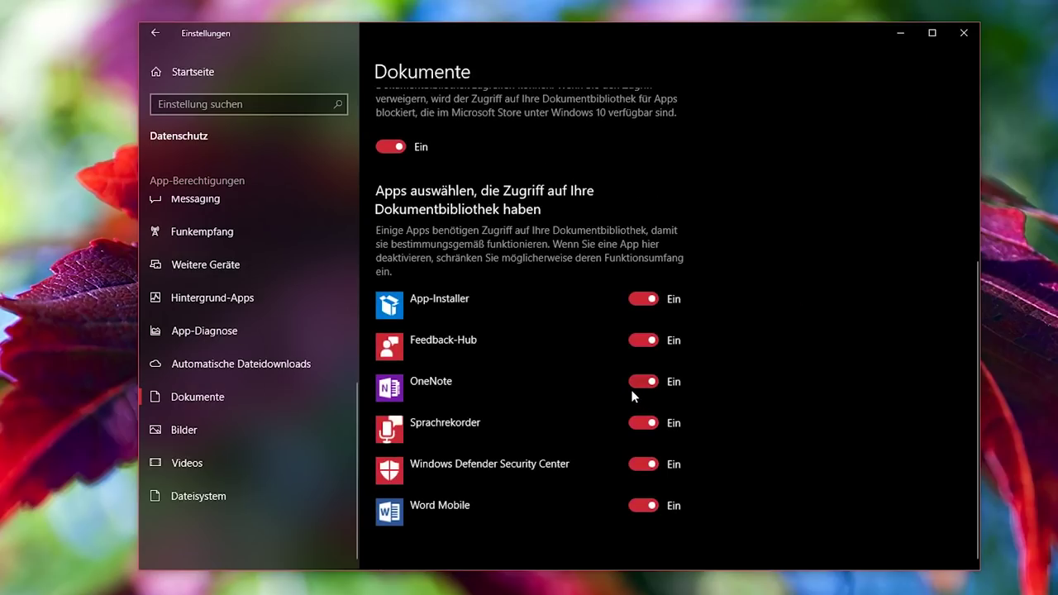
left_click(190, 439)
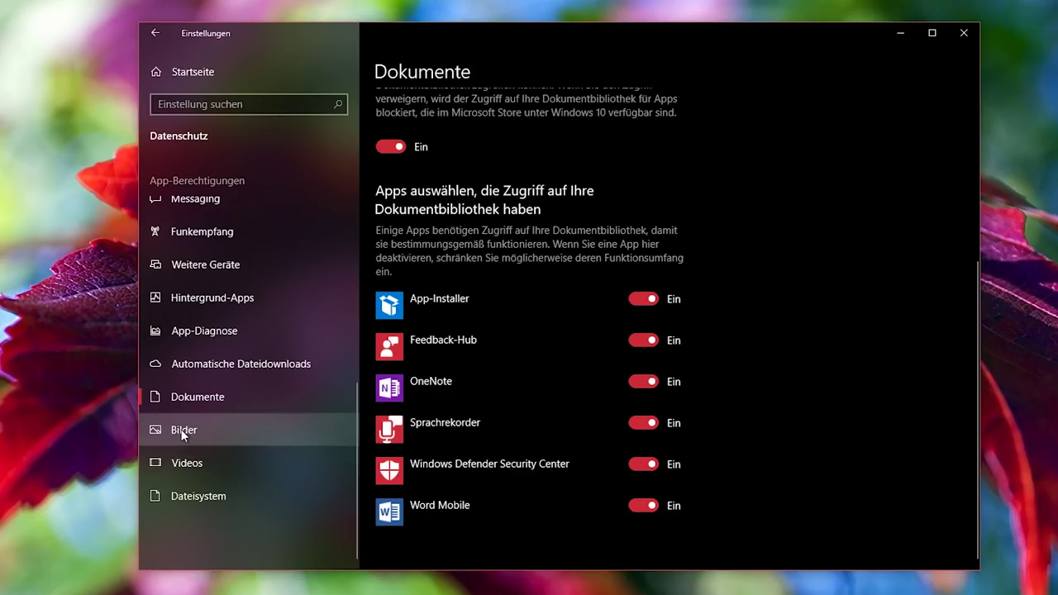
left_click(193, 457)
scroll(419, 458, "down", 5)
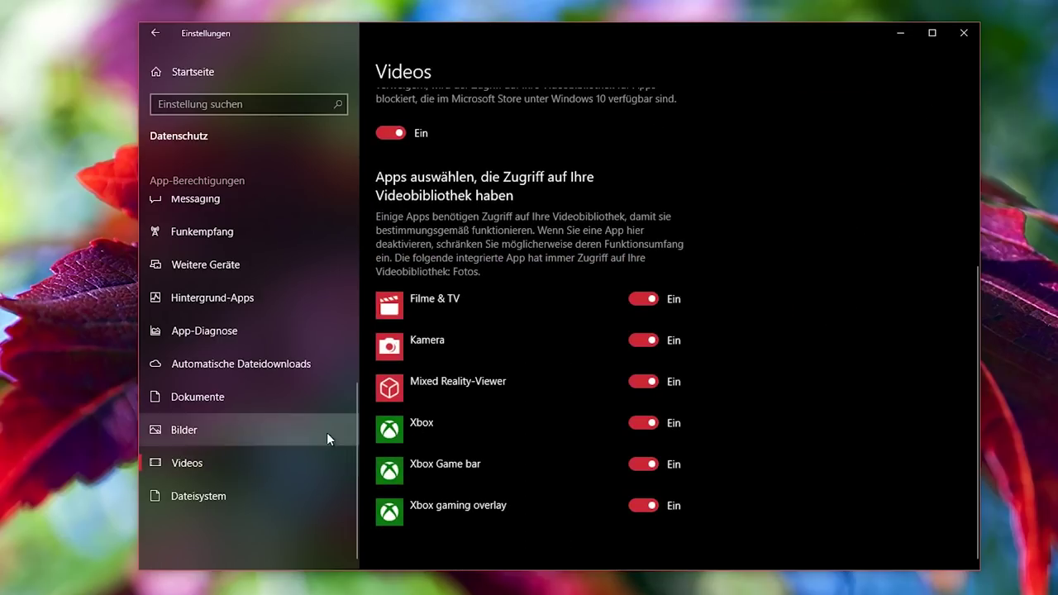
- Open the Dateisystem permissions and review the device-wide and app access options for the file system
left_click(264, 492)
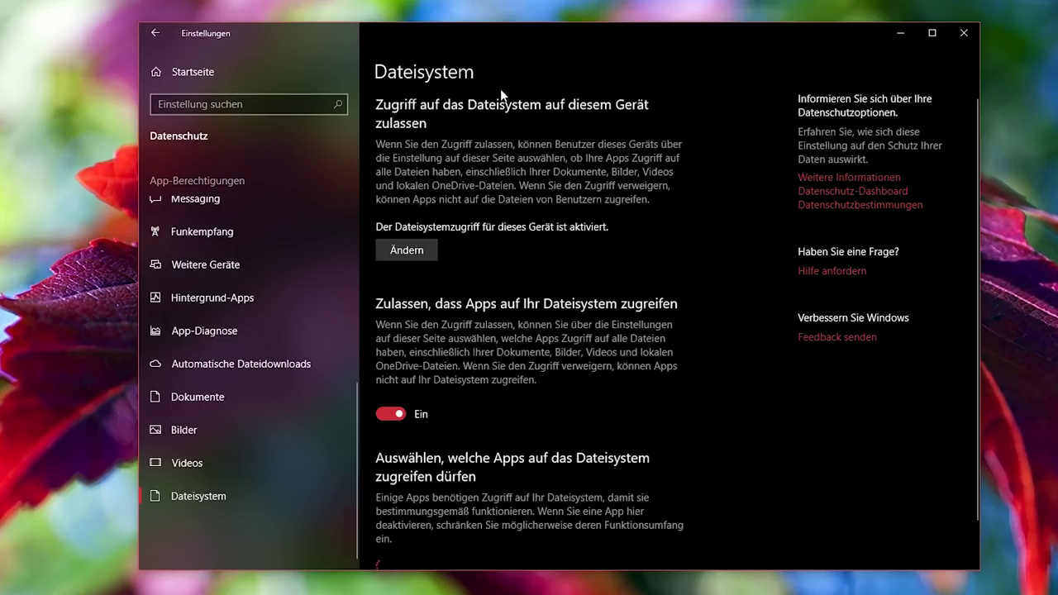
scroll(638, 311, "down", 1)
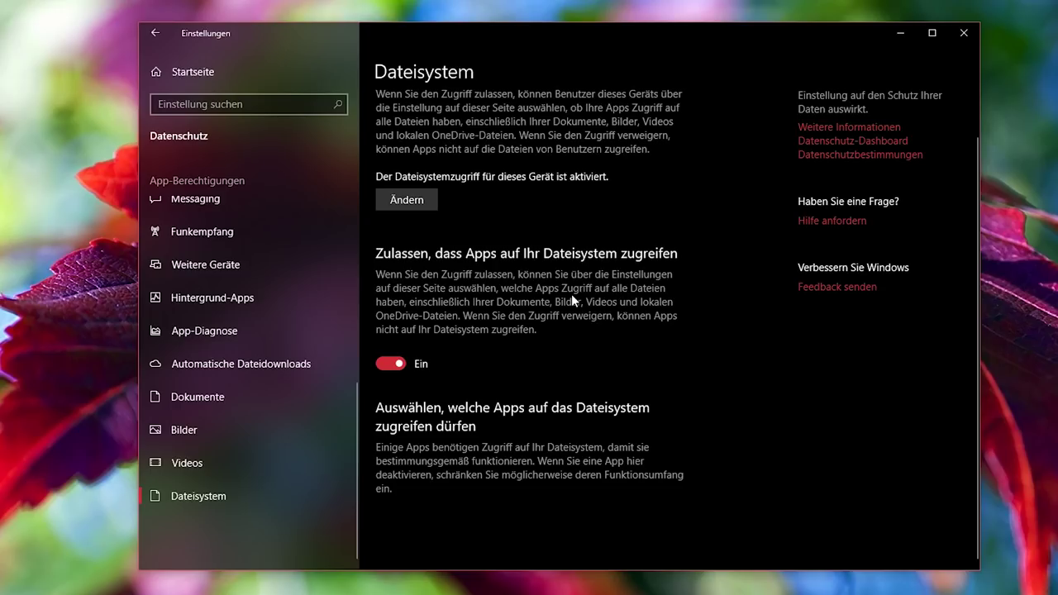
scroll(235, 368, "up", 3)
scroll(237, 374, "down", 3)
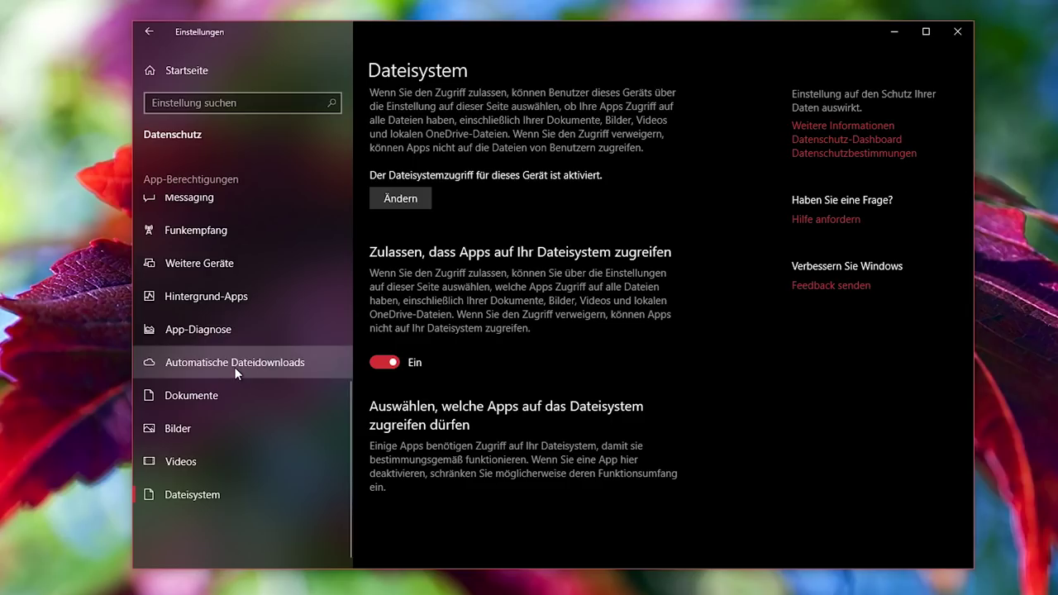
- Return to the Windows-Einstellungen overview and view the Erweiterte Optionen of Windows Update under Update und Sicherheit
left_click(149, 33)
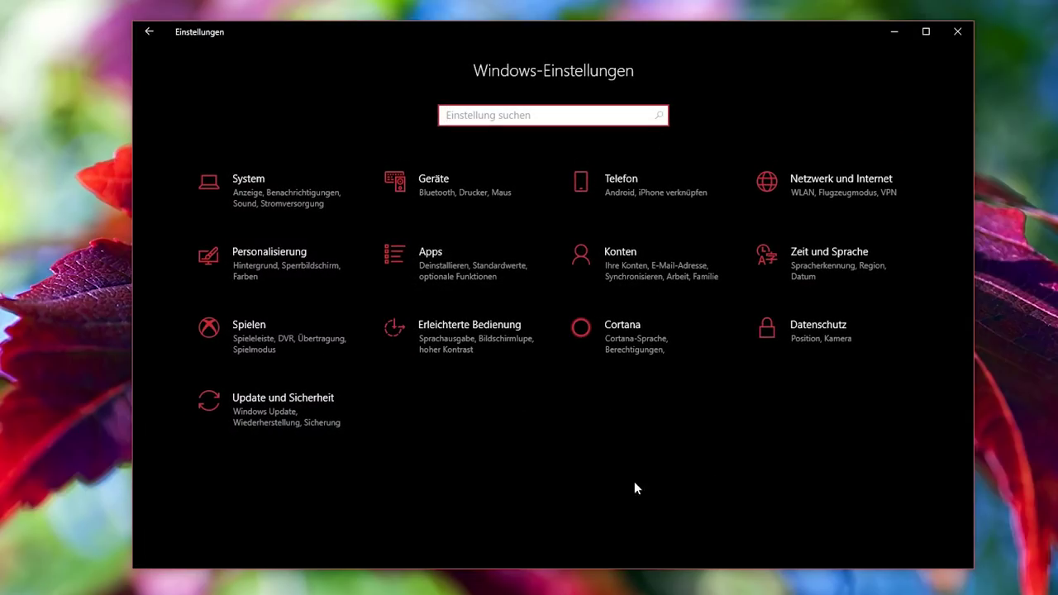
left_click(327, 418)
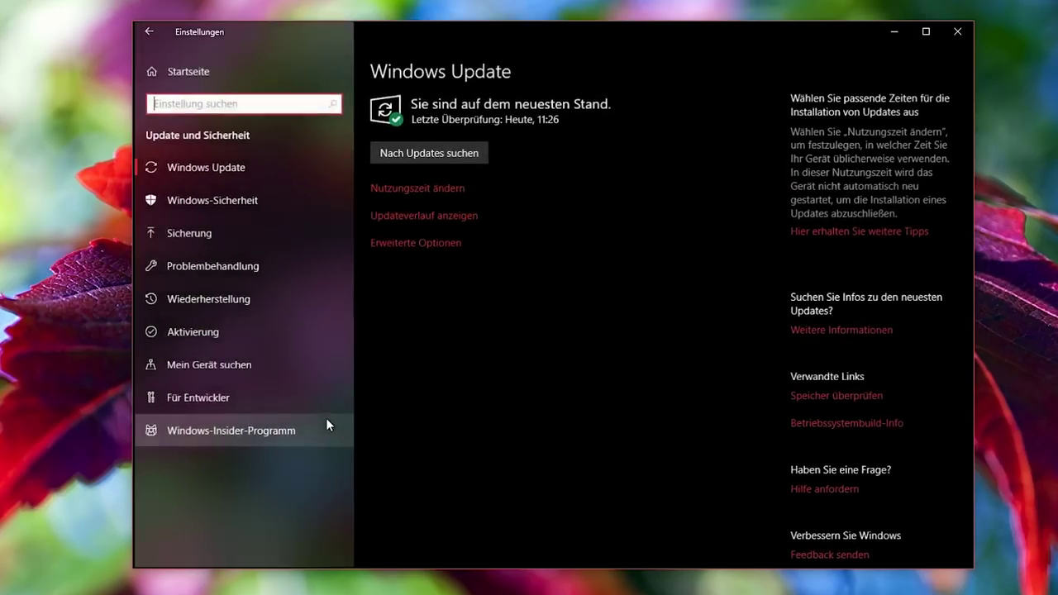
left_click(417, 244)
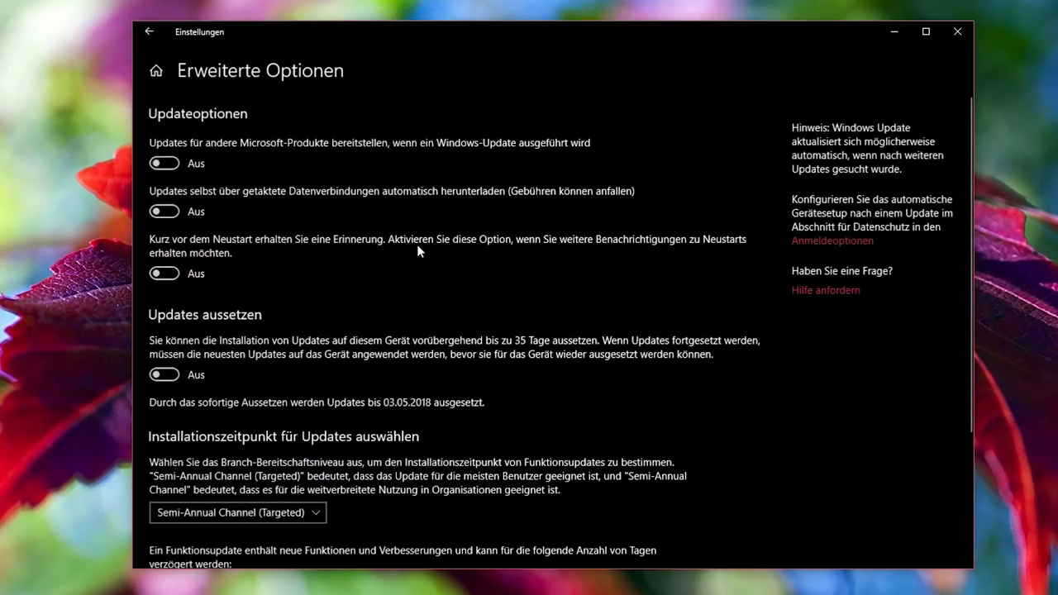
scroll(417, 244, "down", 5)
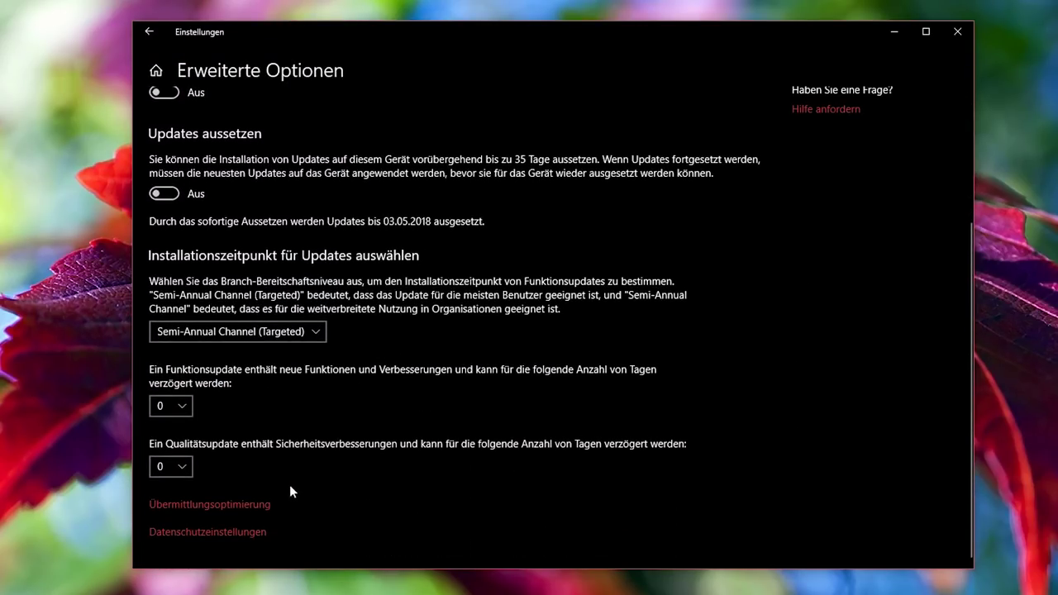
- Review the Übermittlungsoptimierung page and its download and upload bandwidth limits, and return to the Windows Update page
left_click(242, 505)
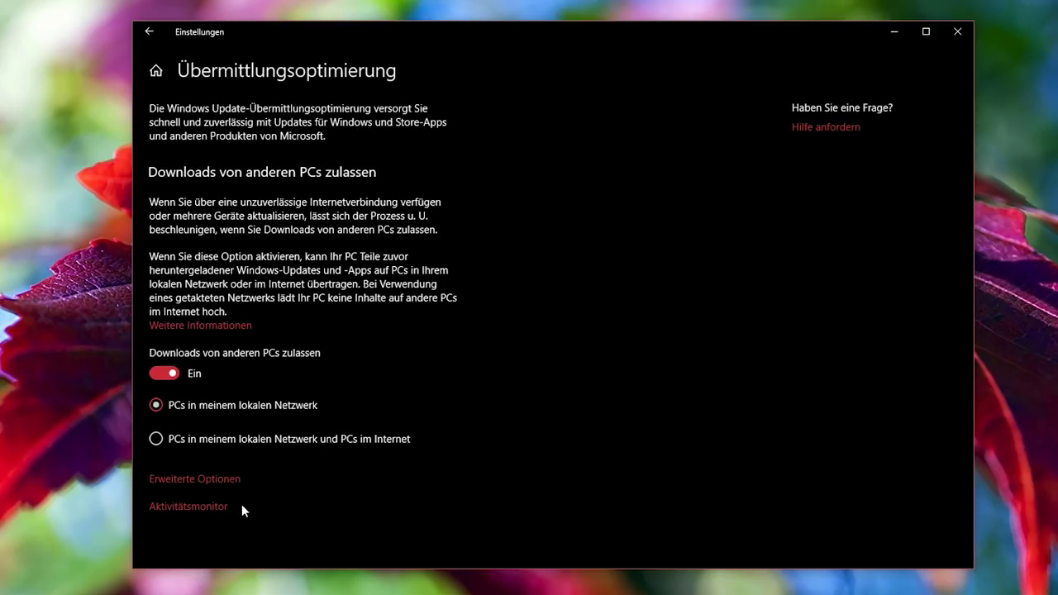
left_click(225, 482)
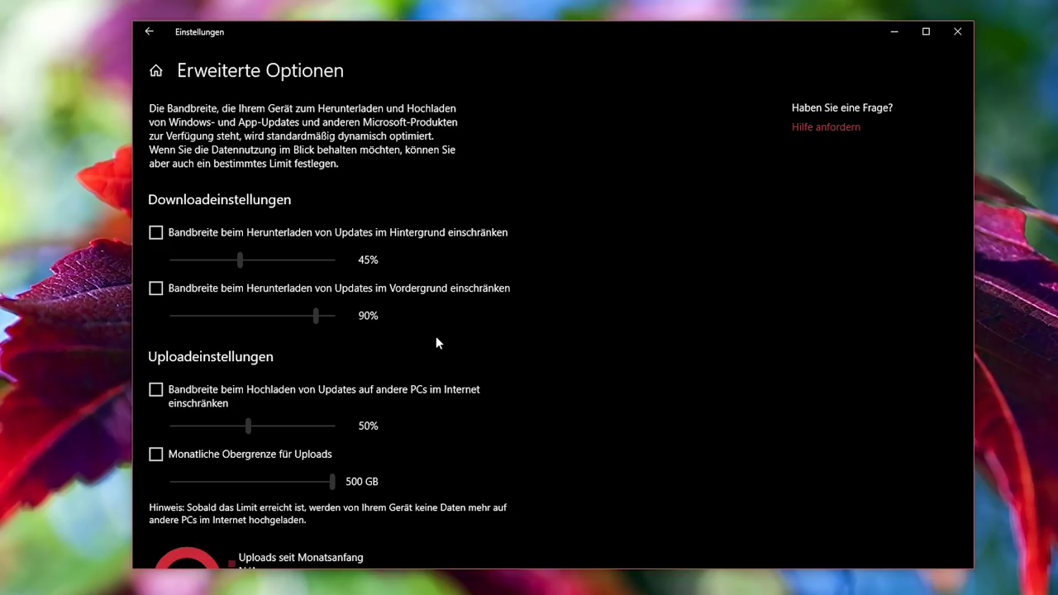
scroll(439, 314, "down", 2)
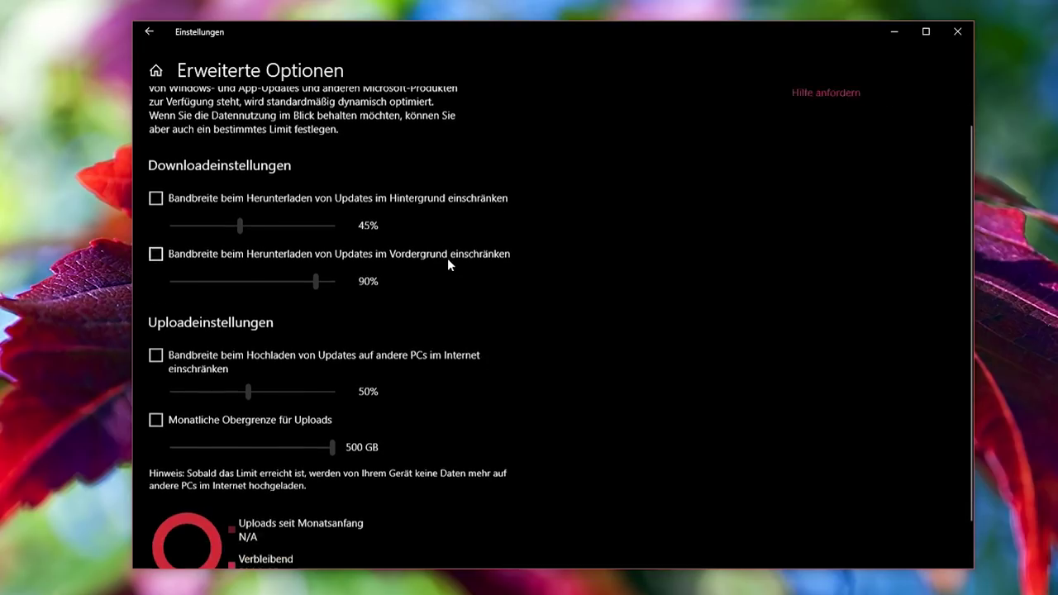
left_click(148, 33)
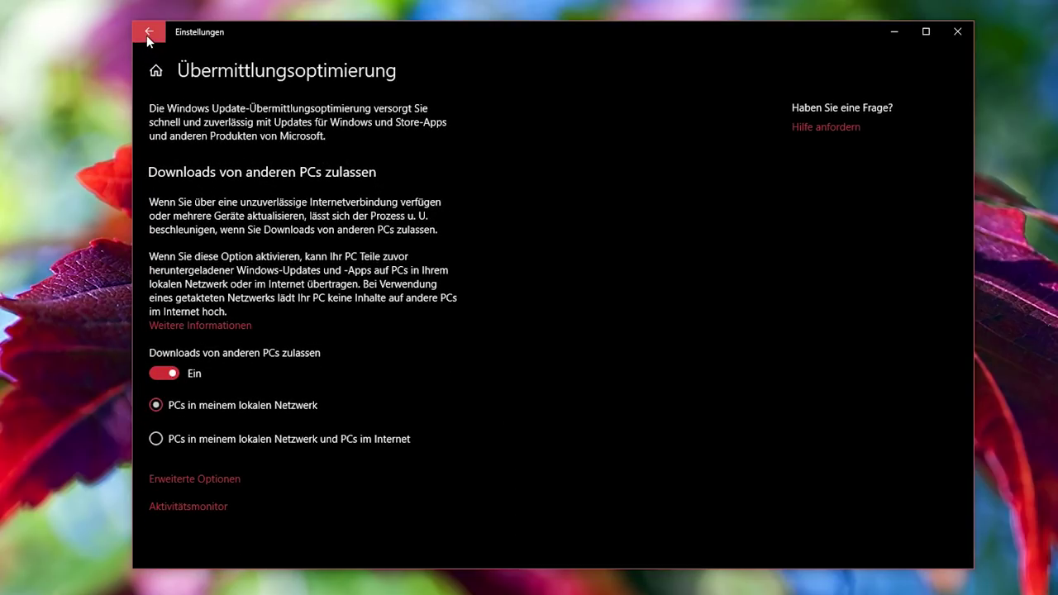
left_click(227, 480)
scroll(408, 313, "down", 2)
left_click(148, 33)
left_click(199, 479)
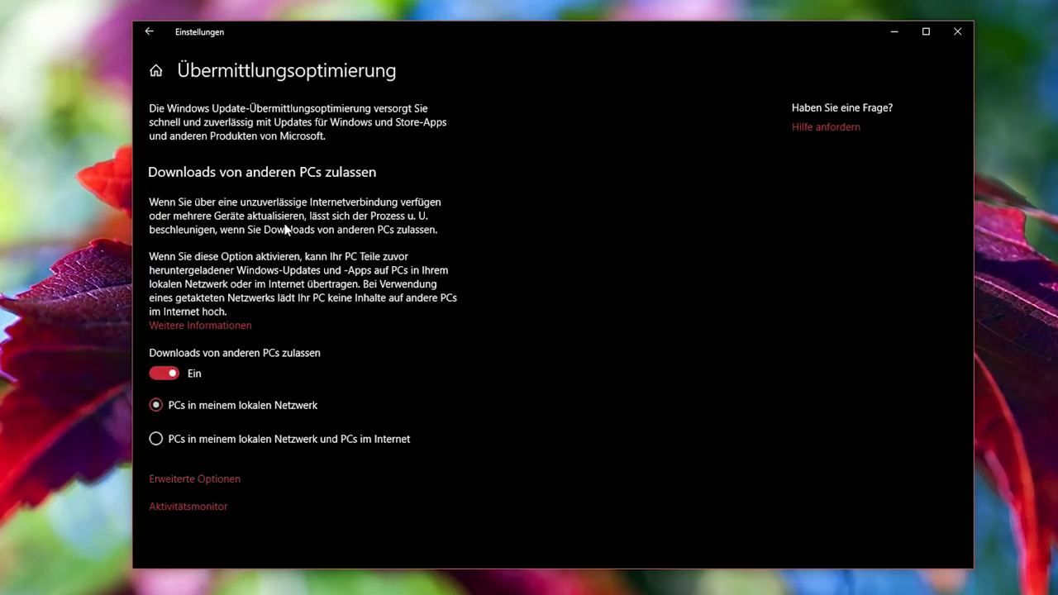
left_click(154, 35)
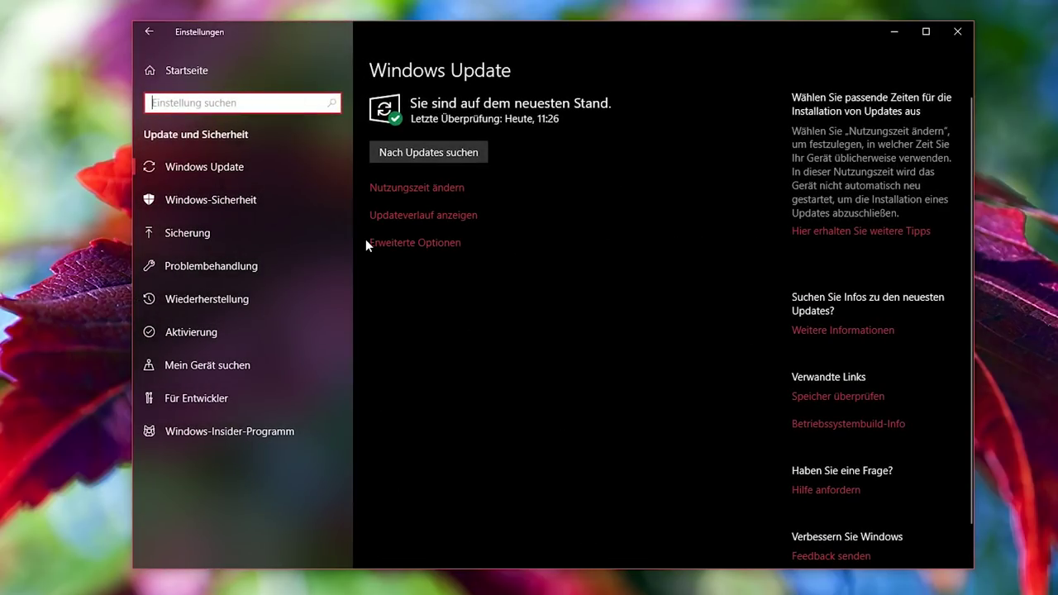
- Review the Schutzbereiche on the Windows-Sicherheit page and open the Windows Defender Security Center
left_click(231, 204)
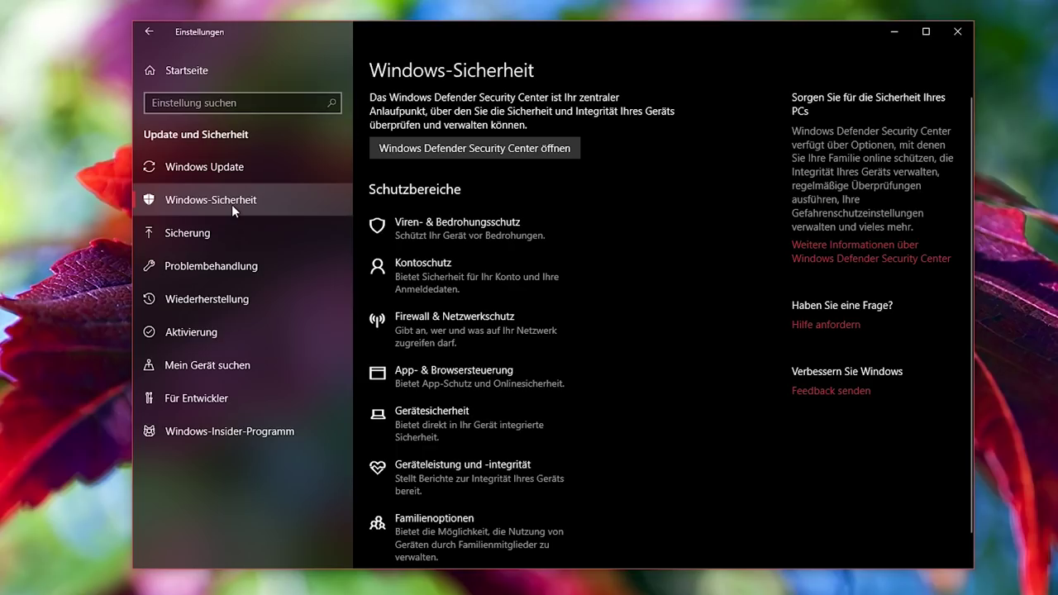
scroll(463, 289, "down", 1)
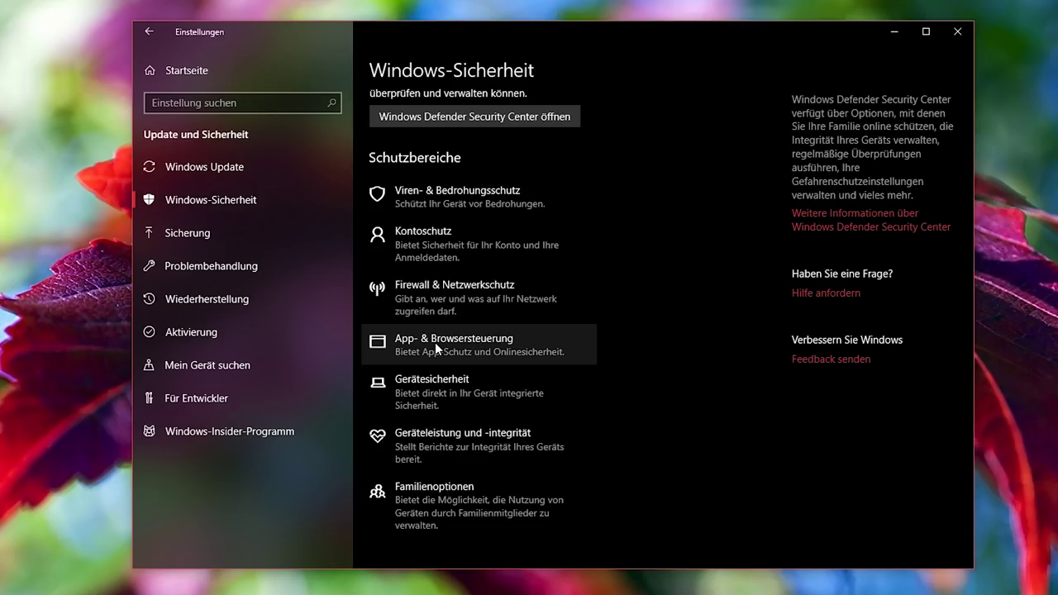
scroll(678, 211, "up", 1)
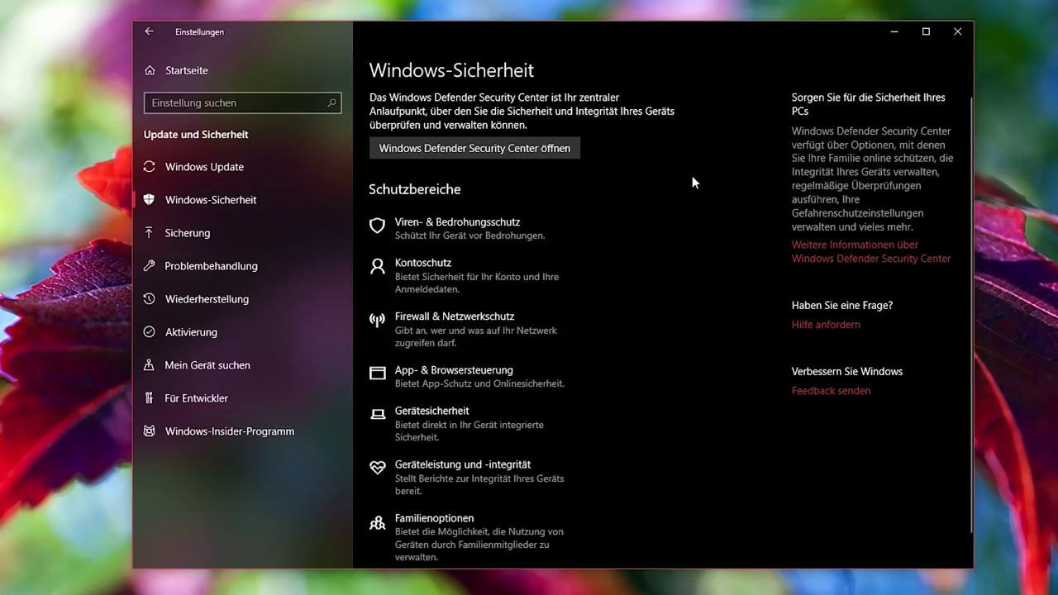
left_click(574, 149)
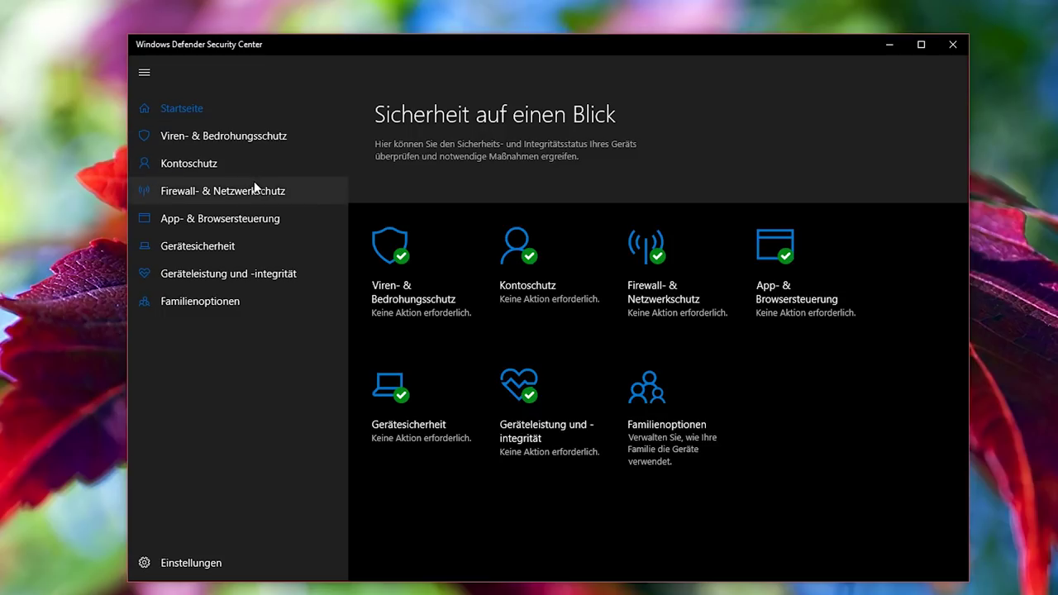
- View the Kontoschutz page and the Kernisolierung details under Gerätesicherheit, ending on the Gerätesicherheit overview
left_click(207, 165)
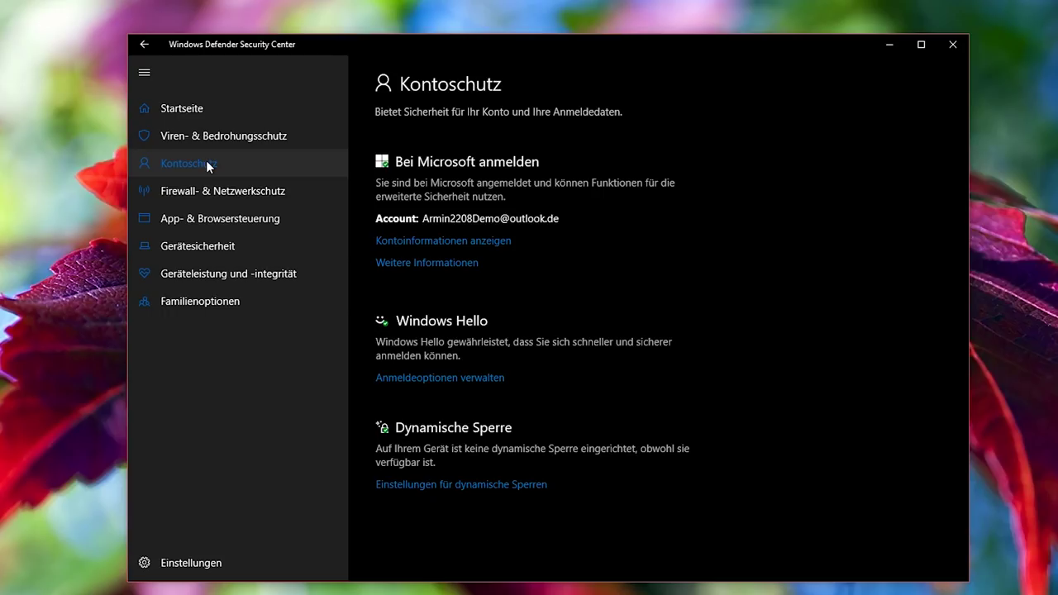
left_click(238, 243)
left_click_drag(422, 62, 416, 57)
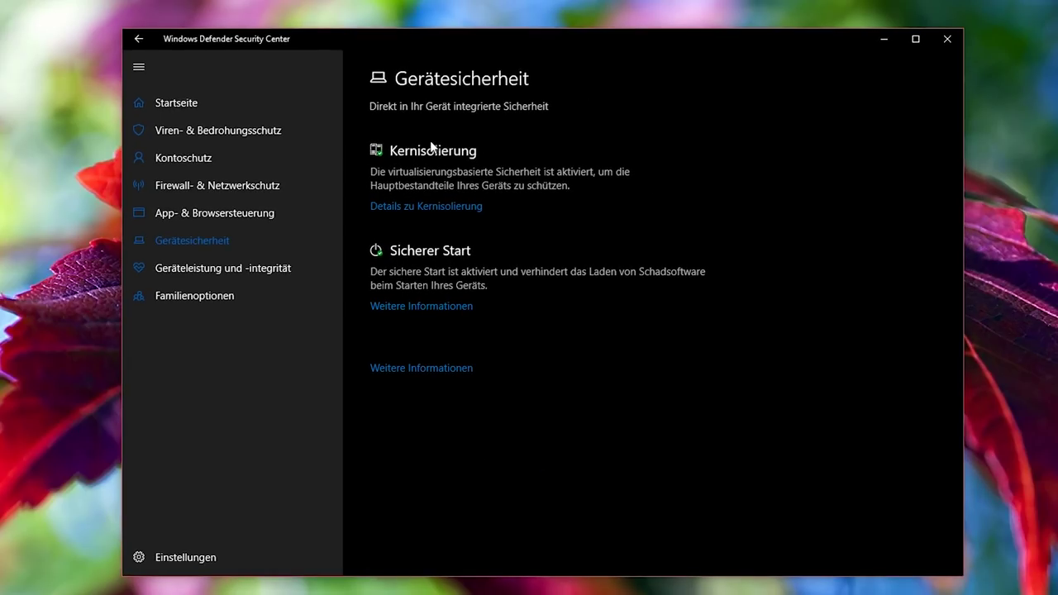
left_click(433, 205)
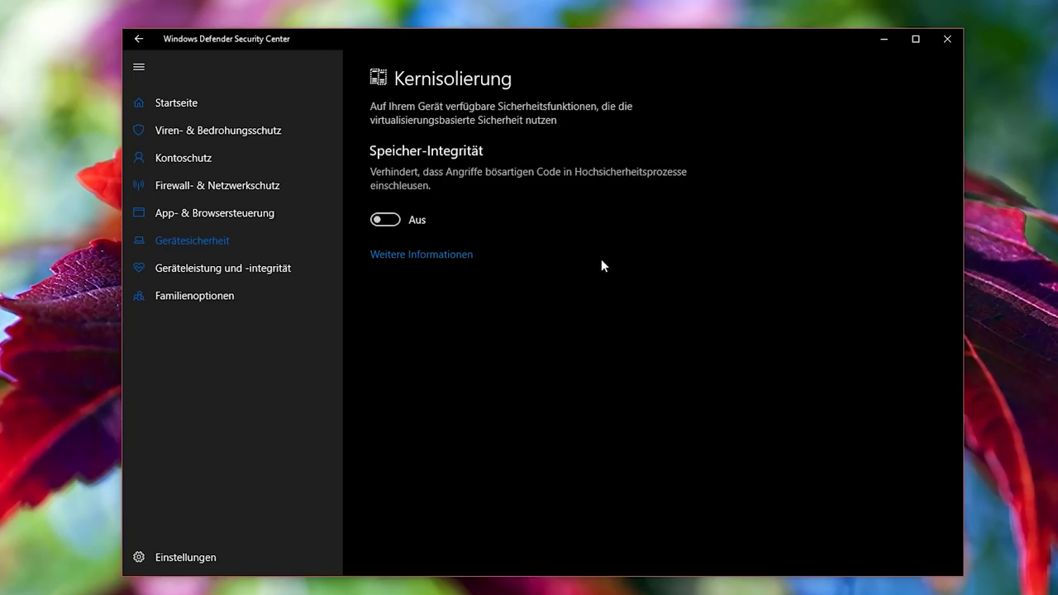
left_click(127, 39)
left_click_drag(378, 39, 383, 36)
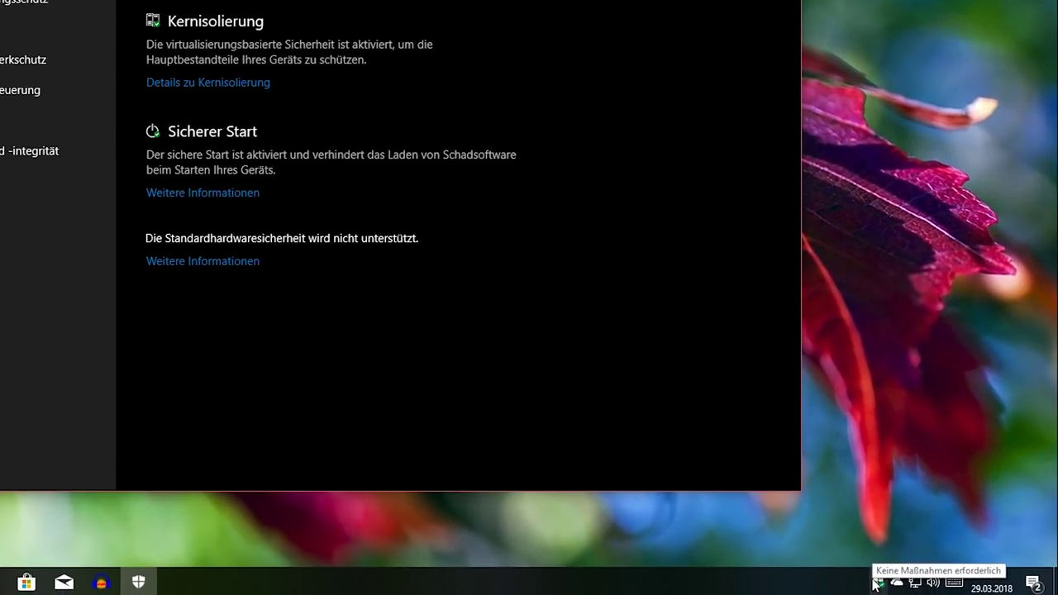
- Show the Windows Defender notification options from its tray icon and review the Viren- & Bedrohungsschutz, Kontoschutz and Firewall notifications
right_click(875, 584)
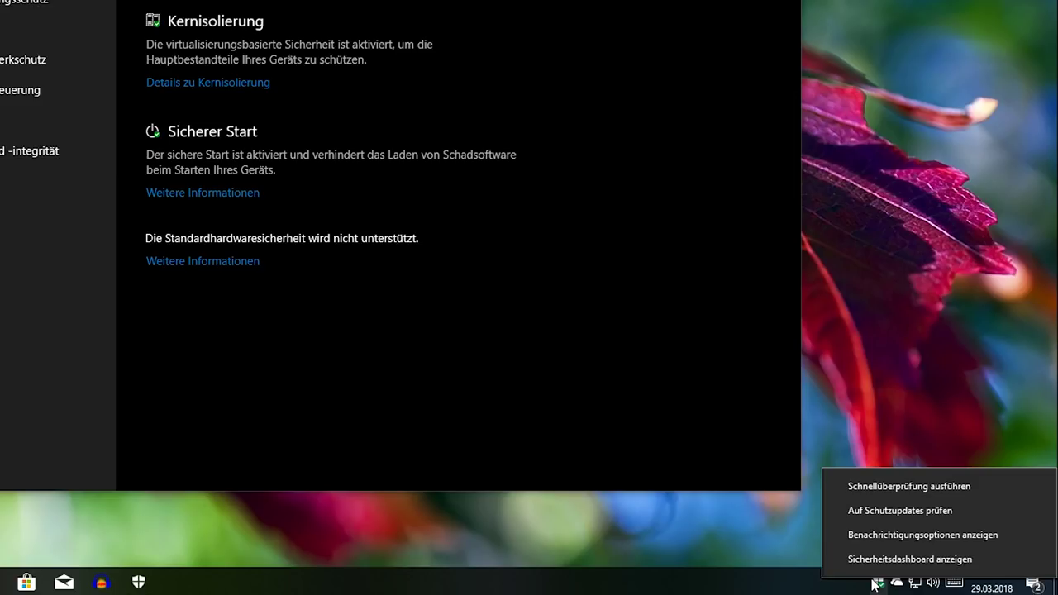
left_click(877, 538)
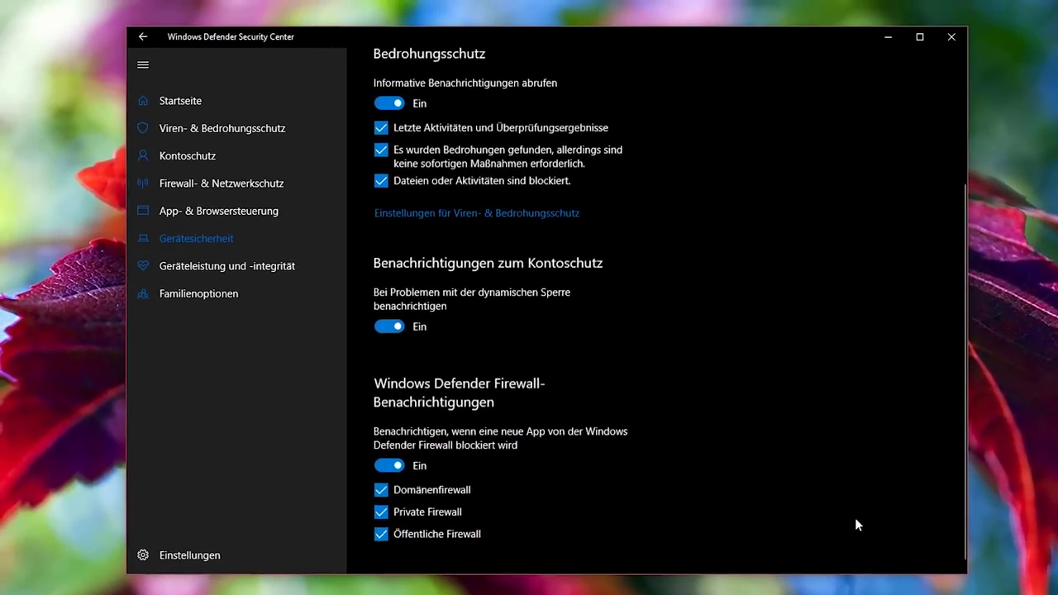
scroll(857, 524, "up", 3)
scroll(849, 506, "down", 3)
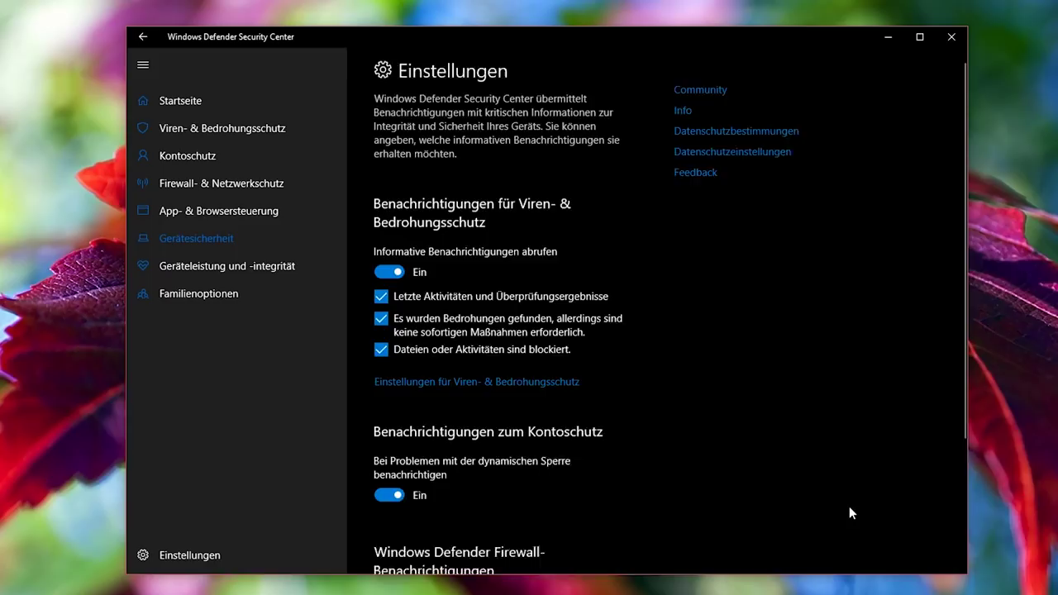
scroll(850, 507, "up", 3)
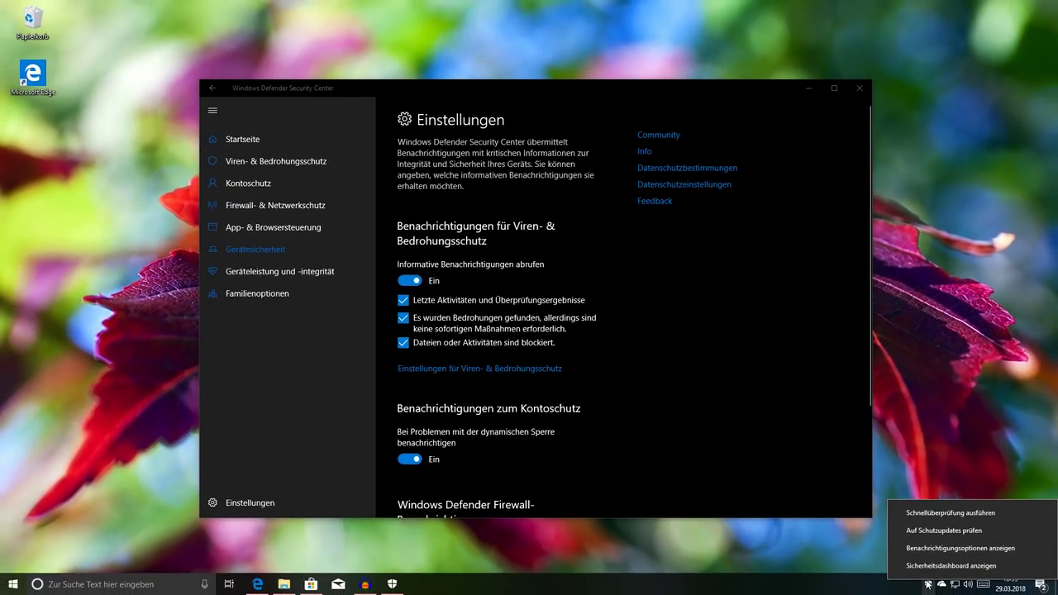
- Start a Schnellüberprüfung from the Defender tray icon and close the Windows Defender Security Center
left_click(921, 513)
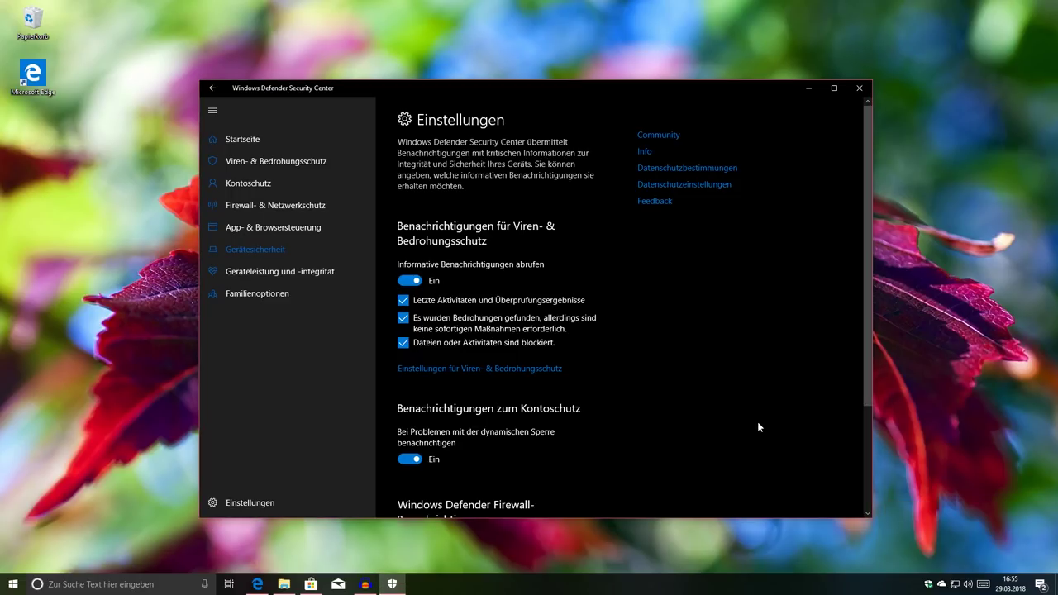
left_click(859, 88)
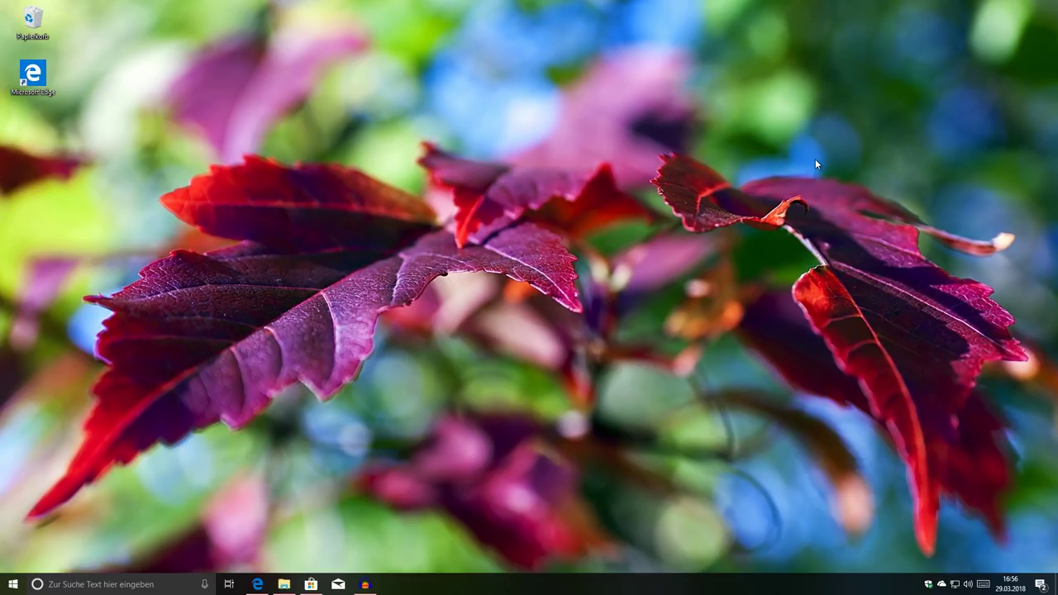
- Open the Microsoft Store and show the Affinity Photo product page
key("super")
type("store")
key("Return")
left_click(316, 189)
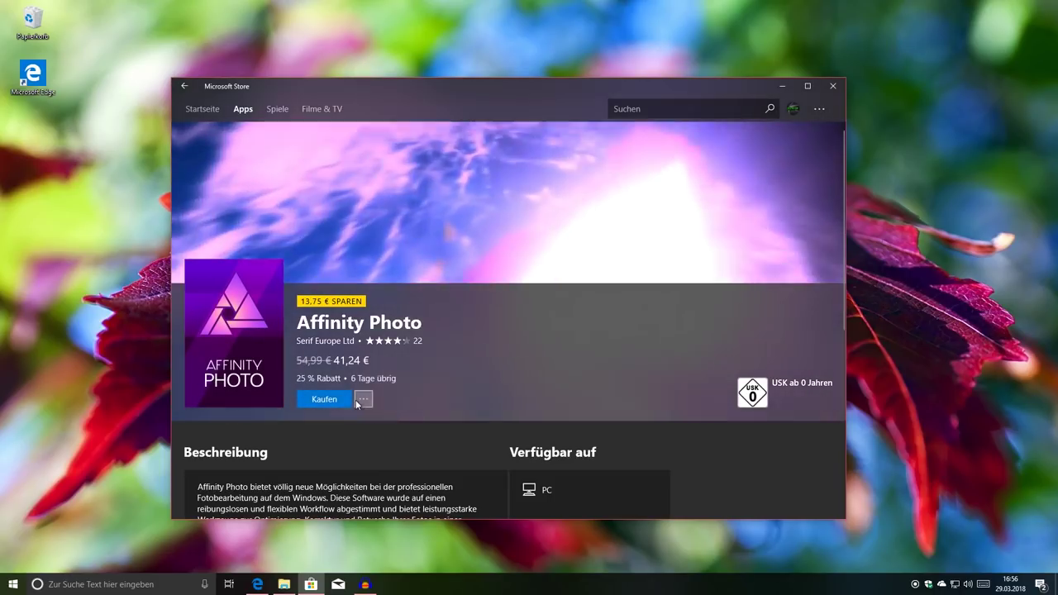
- View the Freigeben options for Affinity Photo, dismiss them and close the Microsoft Store
left_click(364, 399)
left_click(366, 376)
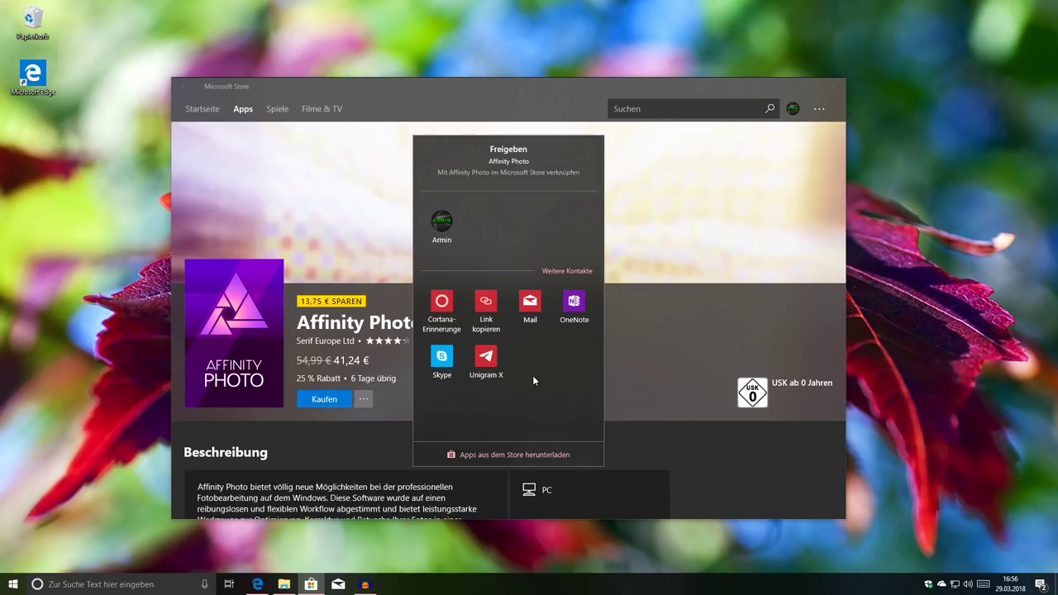
left_click(666, 242)
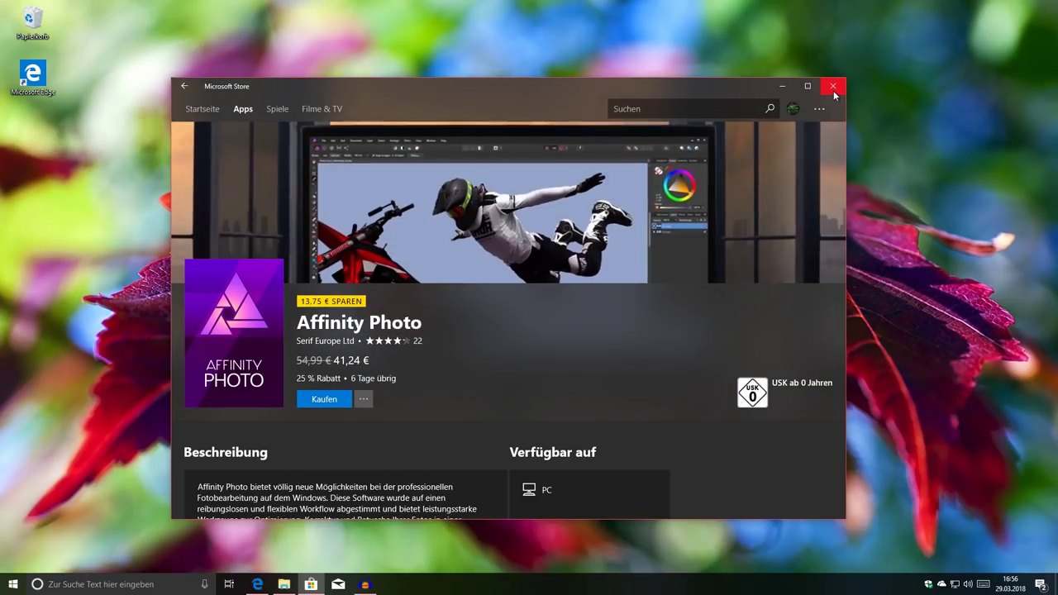
left_click(834, 86)
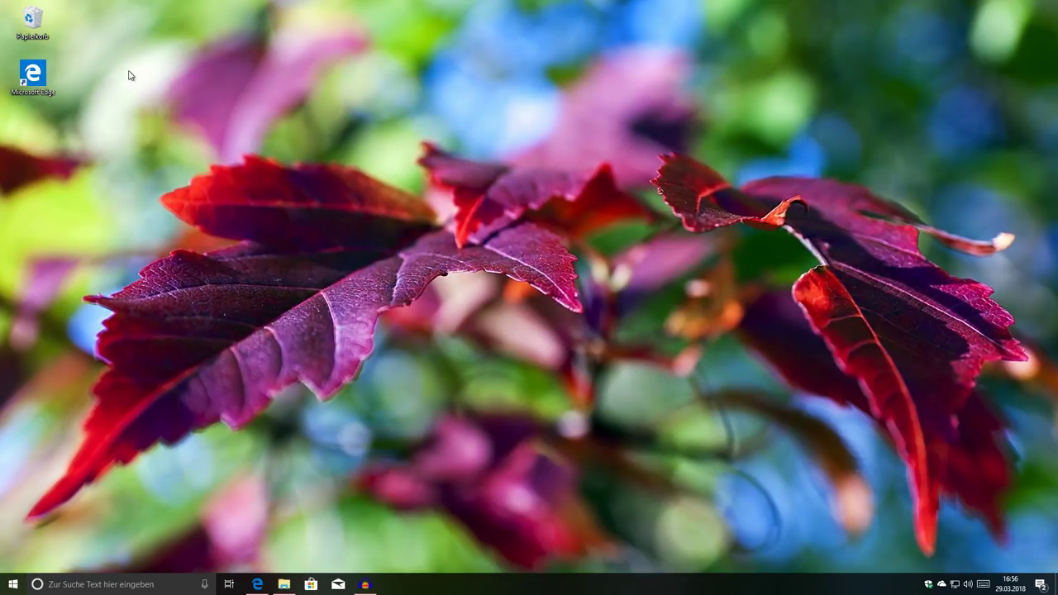
right_click(62, 71)
left_click(370, 241)
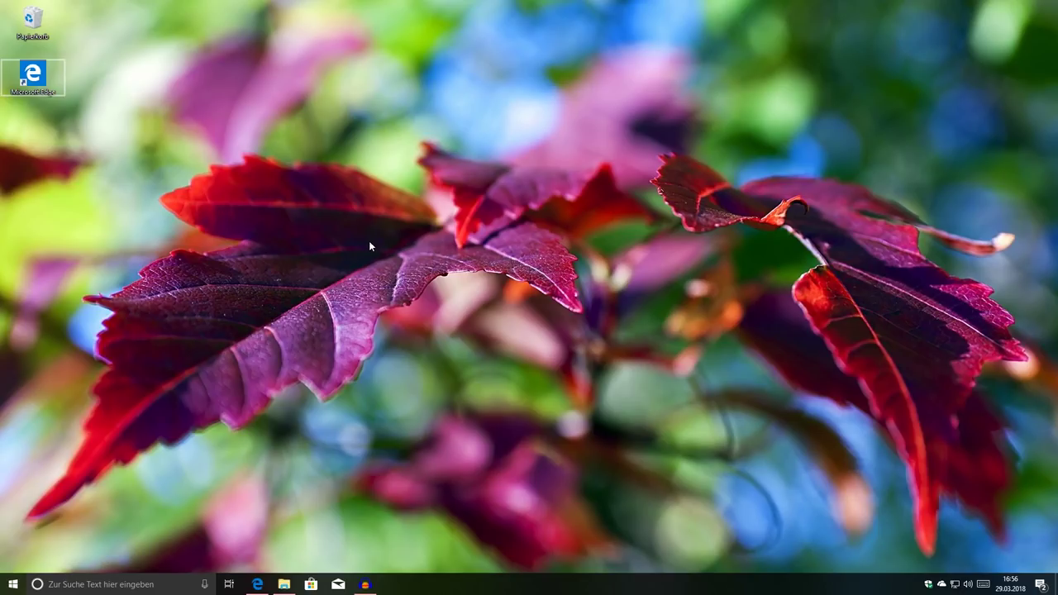
- Review the Organisator and Fertigkeiten verwalten sections of Cortana's Notizbuch and return to the Cortana home view
left_click(130, 584)
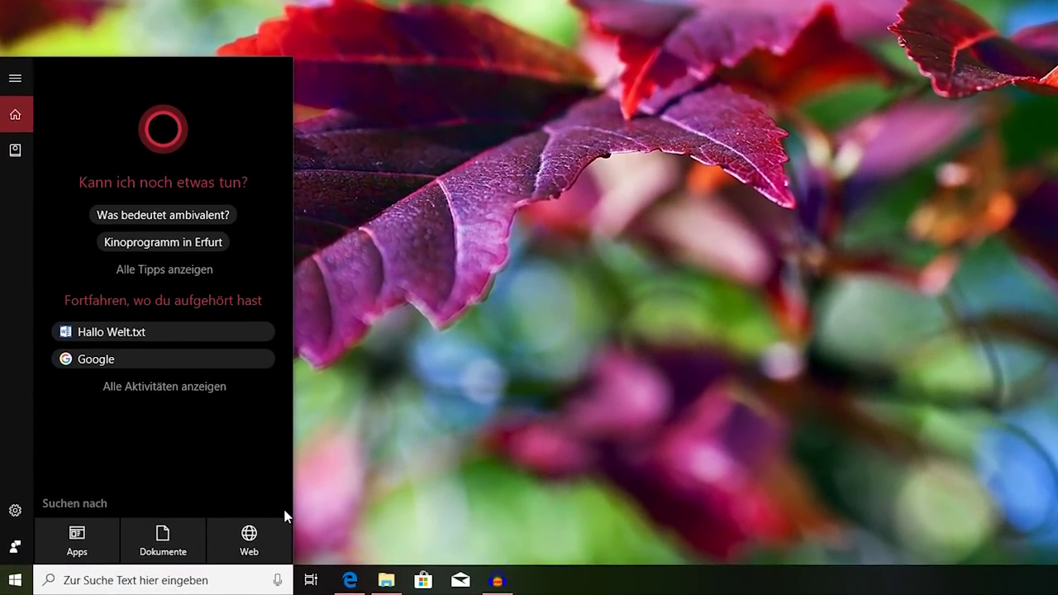
left_click(19, 154)
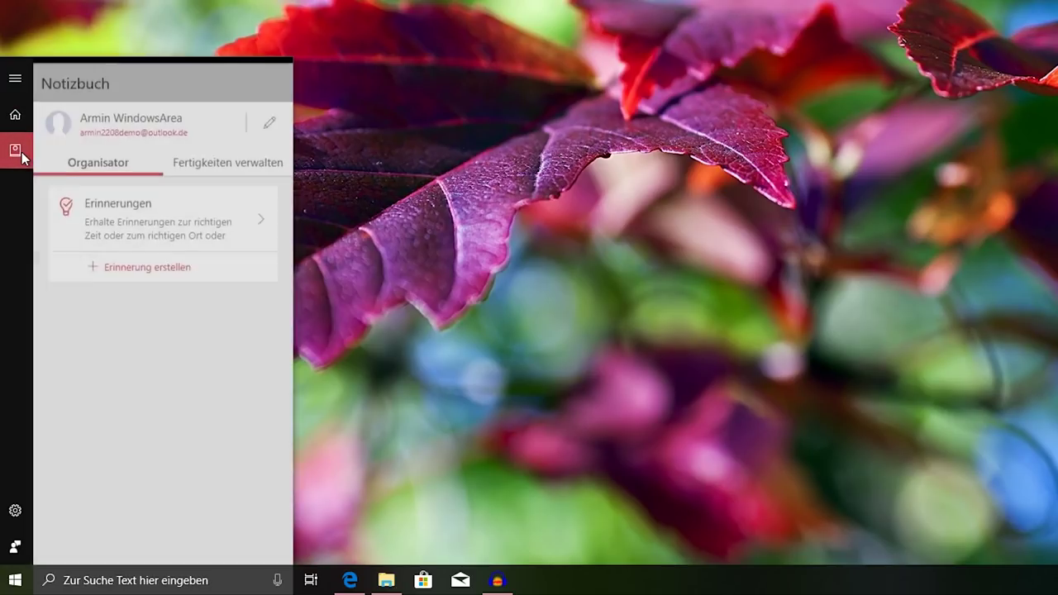
left_click(213, 165)
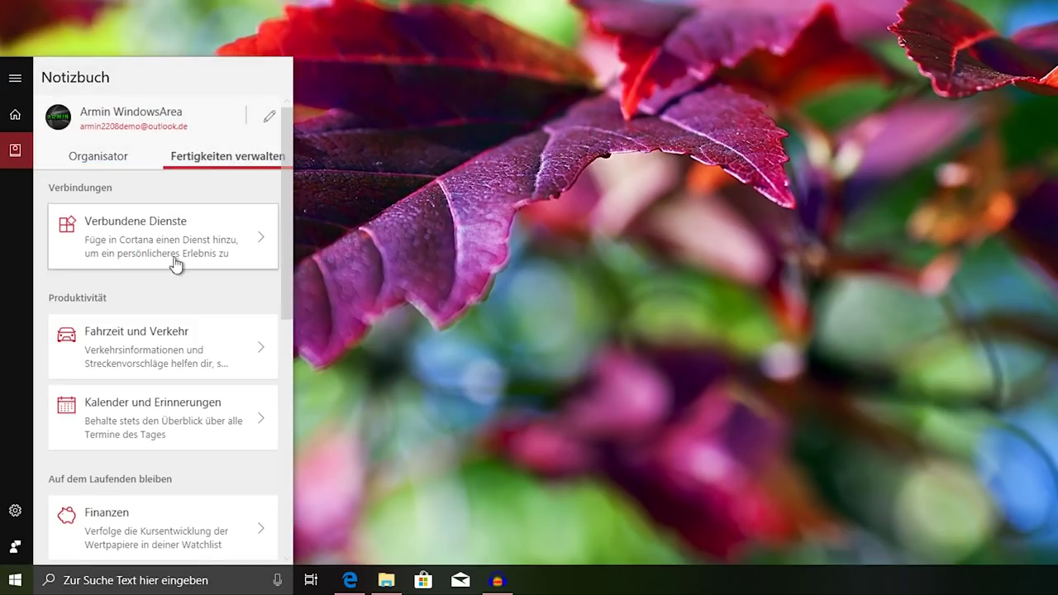
scroll(178, 331, "down", 6)
scroll(184, 516, "up", 6)
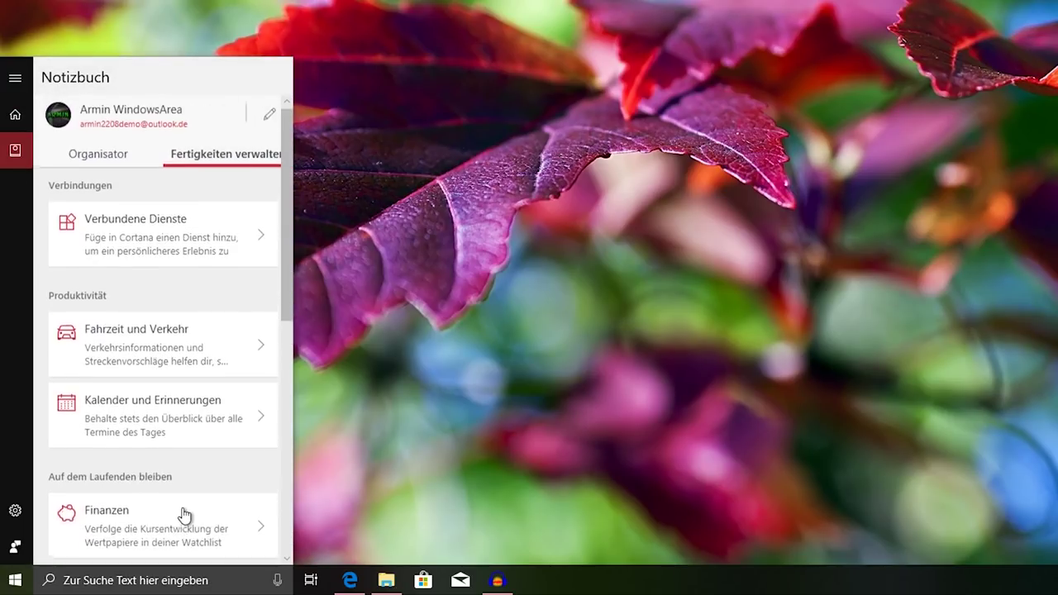
left_click(108, 167)
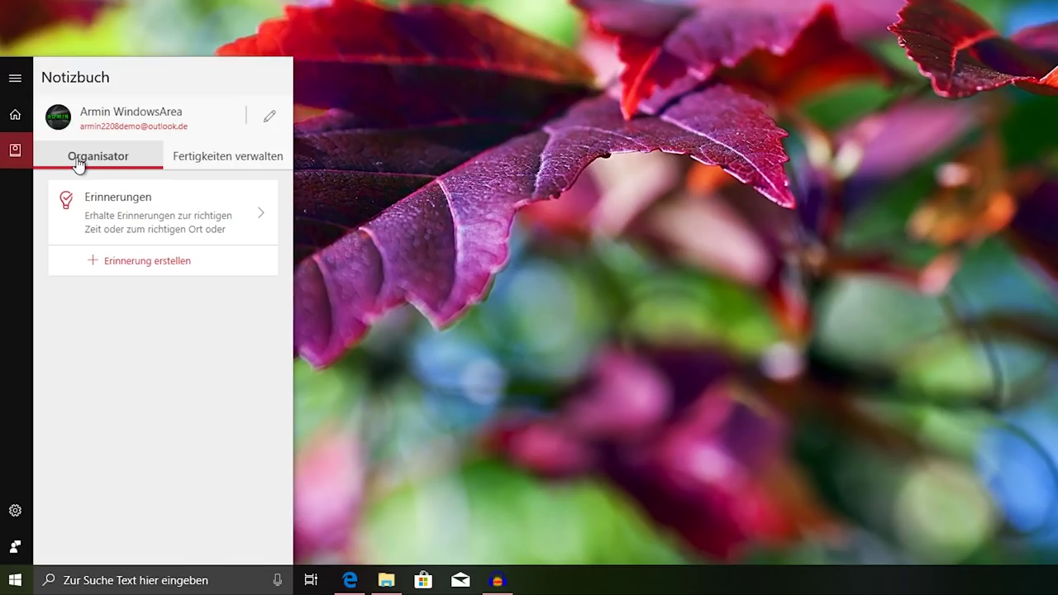
left_click(15, 114)
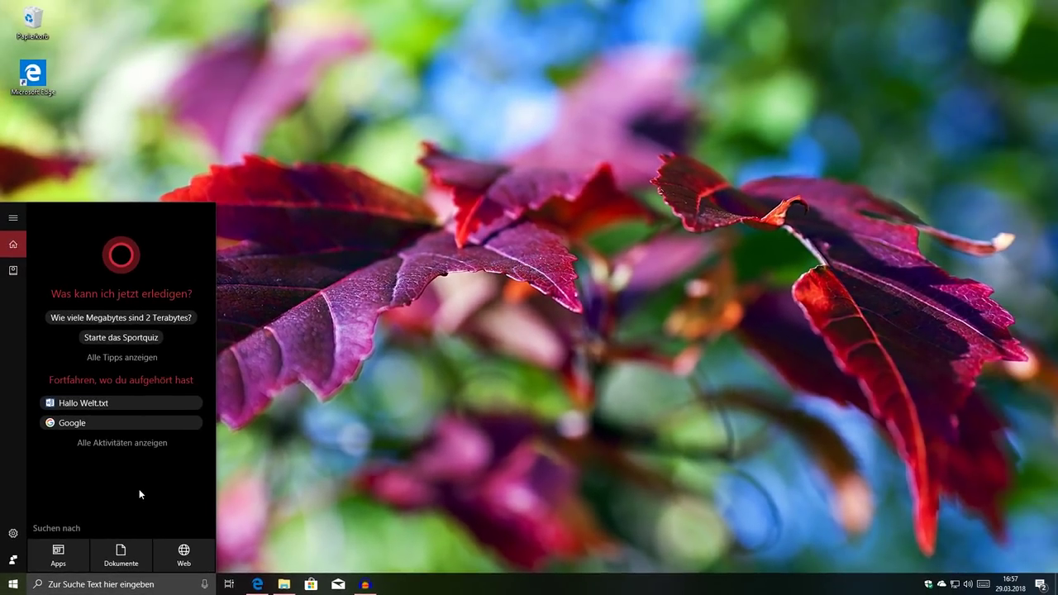
- View the notifications in the action center, then resume the Google page from Cortana's suggestions and minimize the browser
key("super+a")
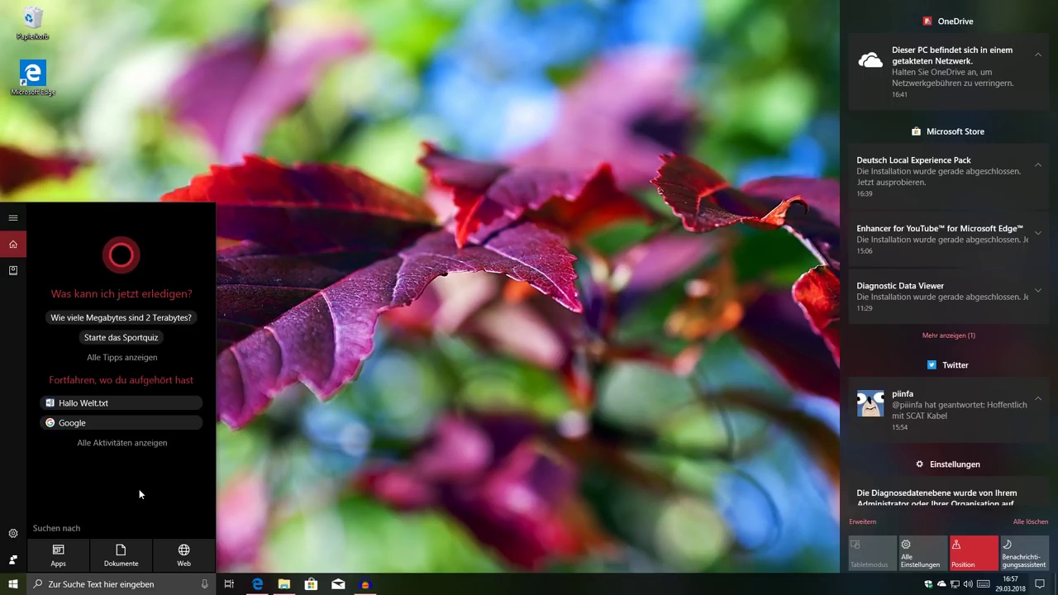
left_click(140, 495)
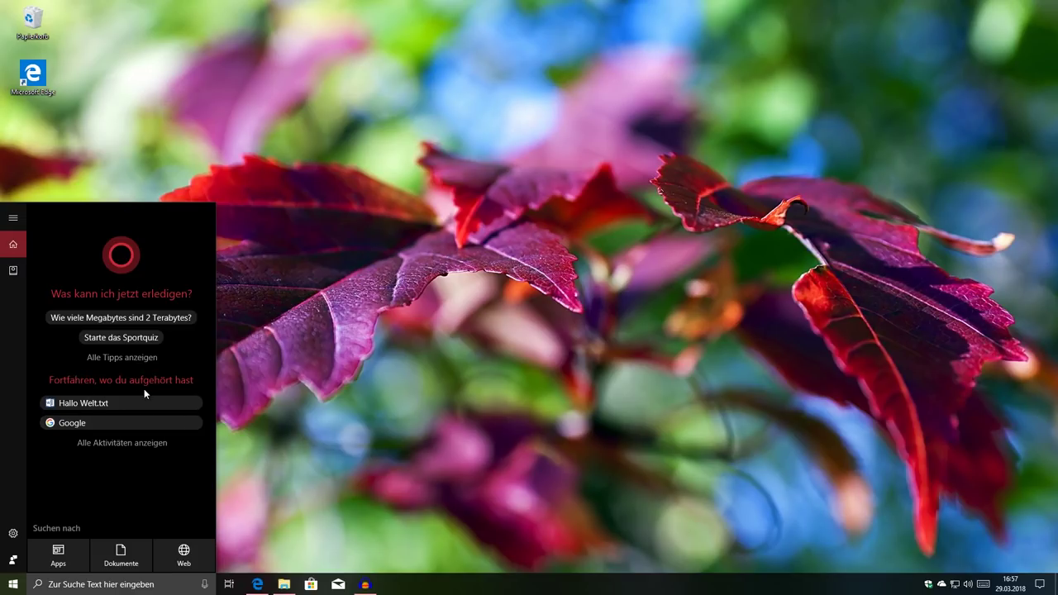
left_click(79, 424)
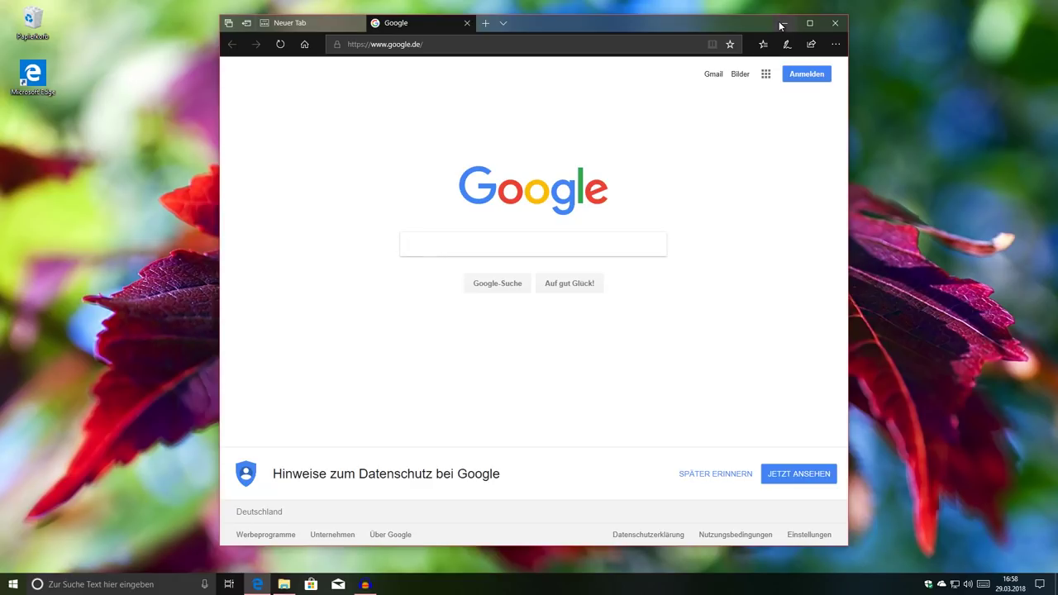
left_click(782, 24)
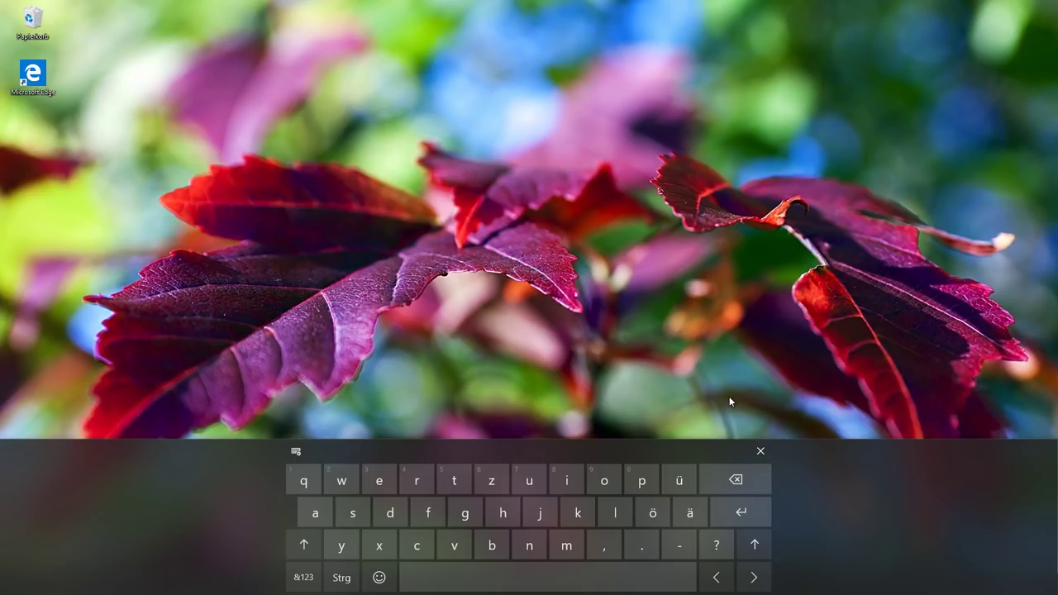
- Try out several letter keys on the docked touch keyboard
left_click(552, 486)
left_click(505, 513)
left_click(456, 546)
left_click(503, 513)
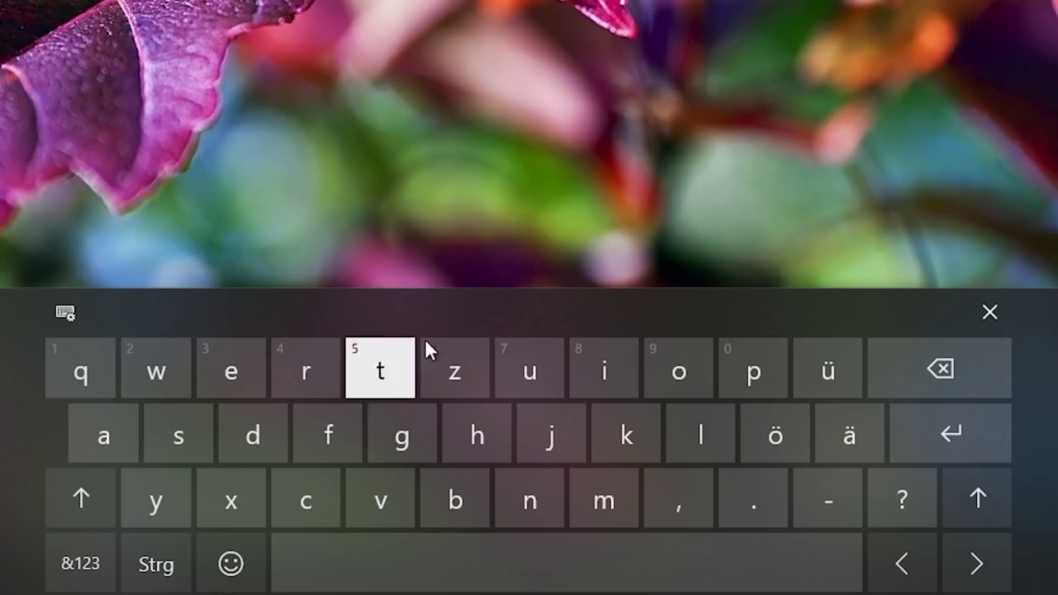
left_click(179, 431)
left_click(477, 431)
left_click(247, 425)
left_click(402, 422)
left_click(433, 479)
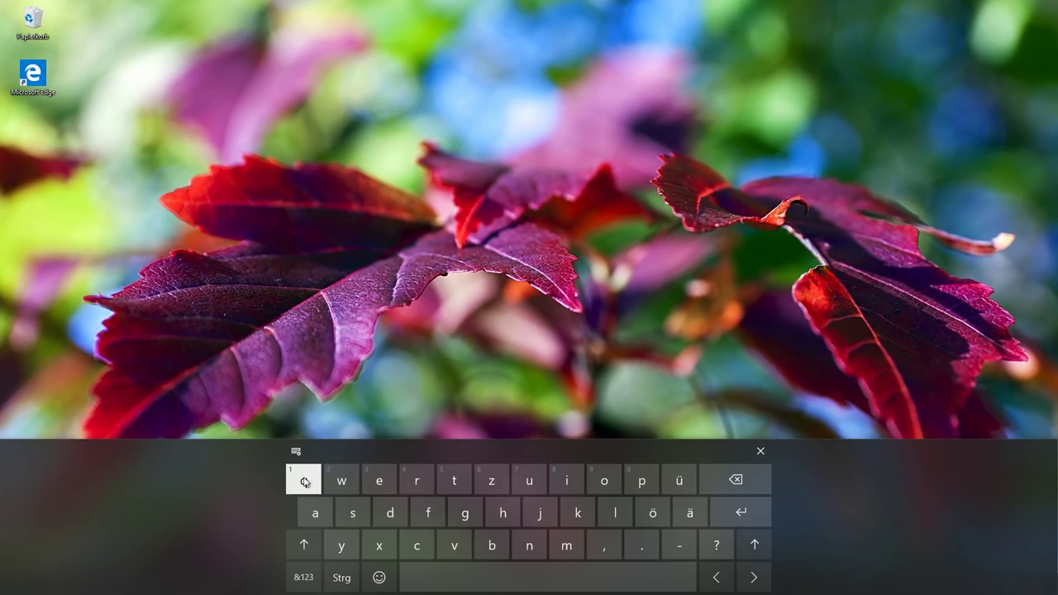
- Undock the touch keyboard into a floating window and try out its keys
left_click(296, 451)
left_click(321, 499)
left_click(446, 487)
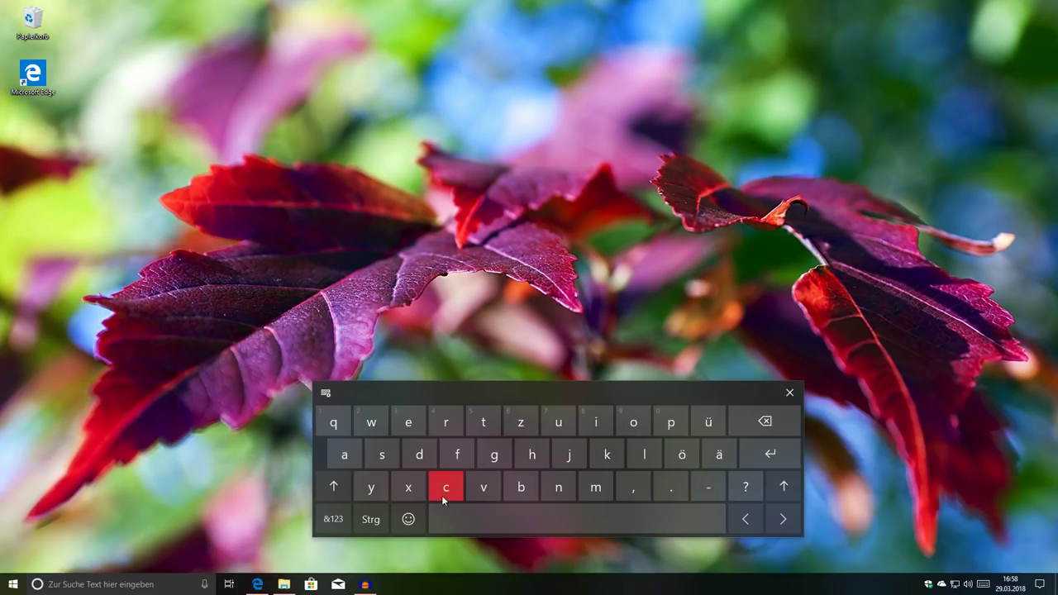
left_click(325, 393)
left_click(396, 429)
left_click(526, 471)
left_click(576, 472)
left_click(616, 446)
left_click(506, 400)
left_click(514, 422)
left_click(617, 424)
- Open the Eingabe settings from the touch keyboard, review the spelling, typing and Hardwaretastatur options, and close the settings
left_click(326, 392)
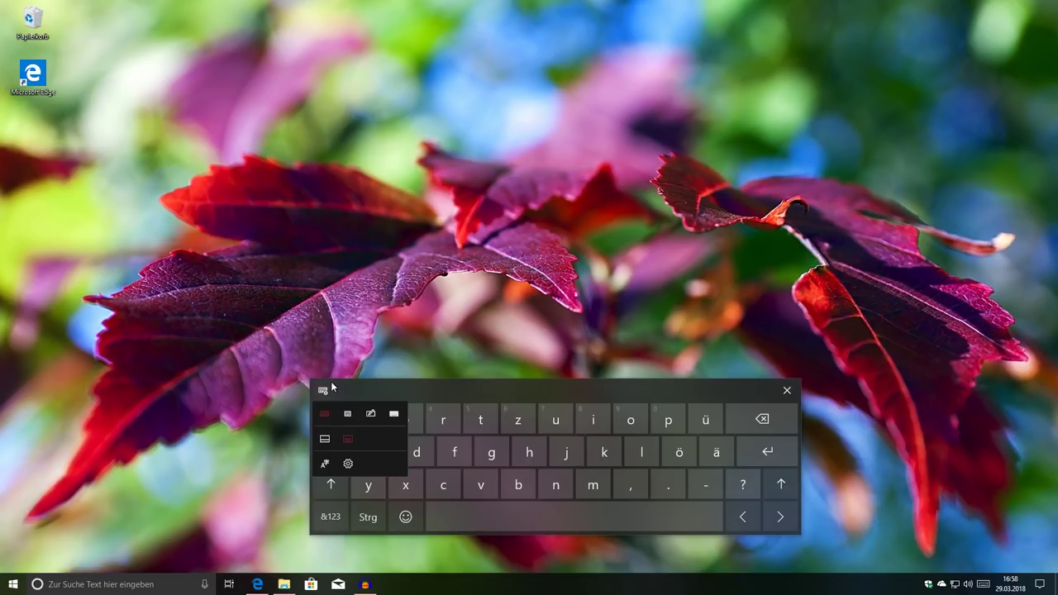
left_click(348, 465)
scroll(670, 284, "down", 5)
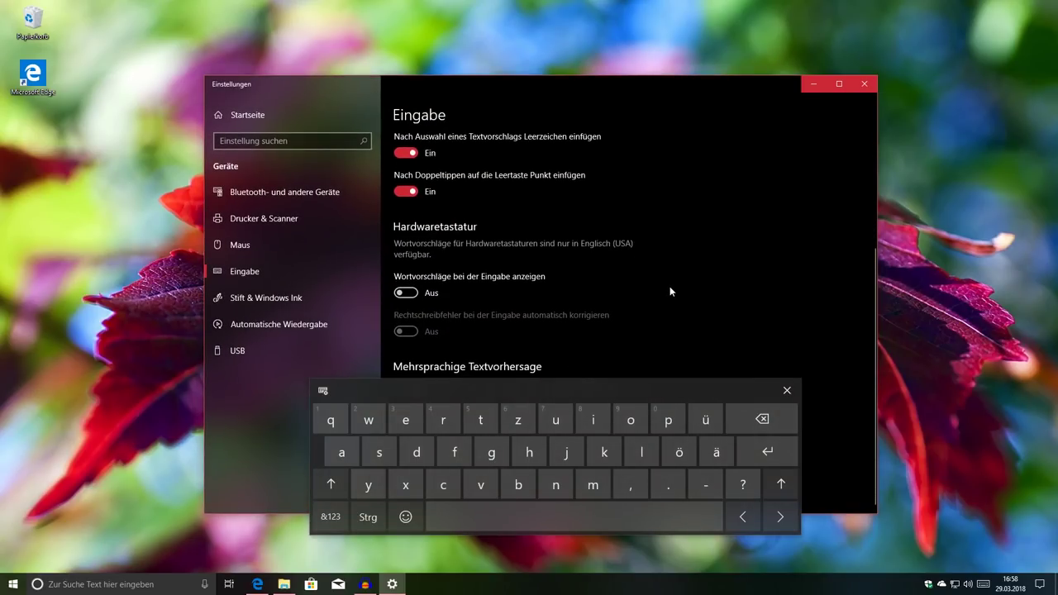
scroll(670, 286, "up", 5)
scroll(631, 310, "down", 4)
left_click_drag(455, 390, 467, 358)
scroll(579, 248, "up", 5)
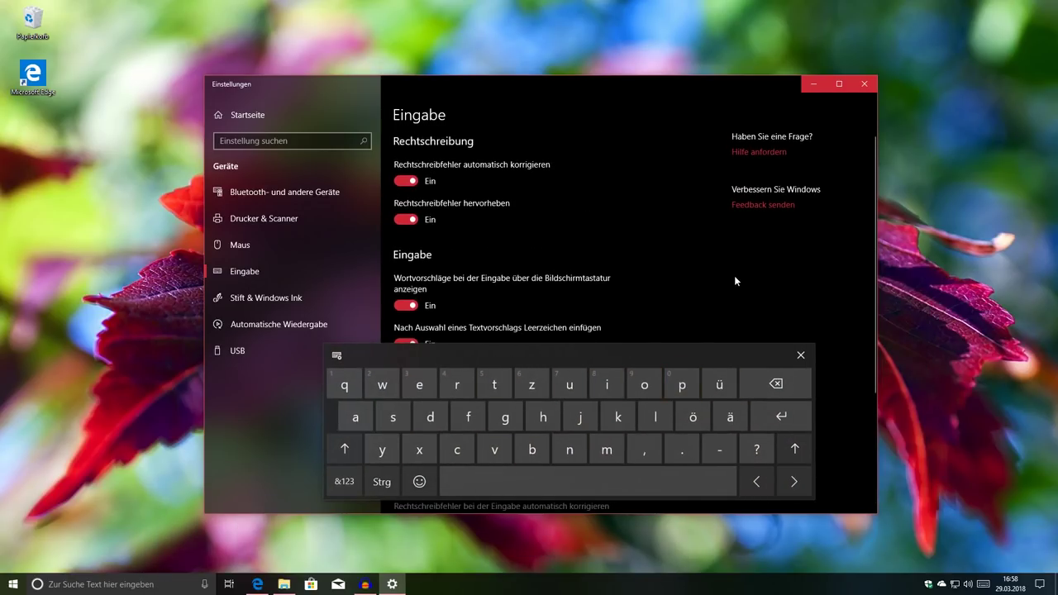
left_click(862, 86)
- Reposition the floating touch keyboard, switch it to the compact layout and try out its keys
left_click_drag(461, 351, 396, 361)
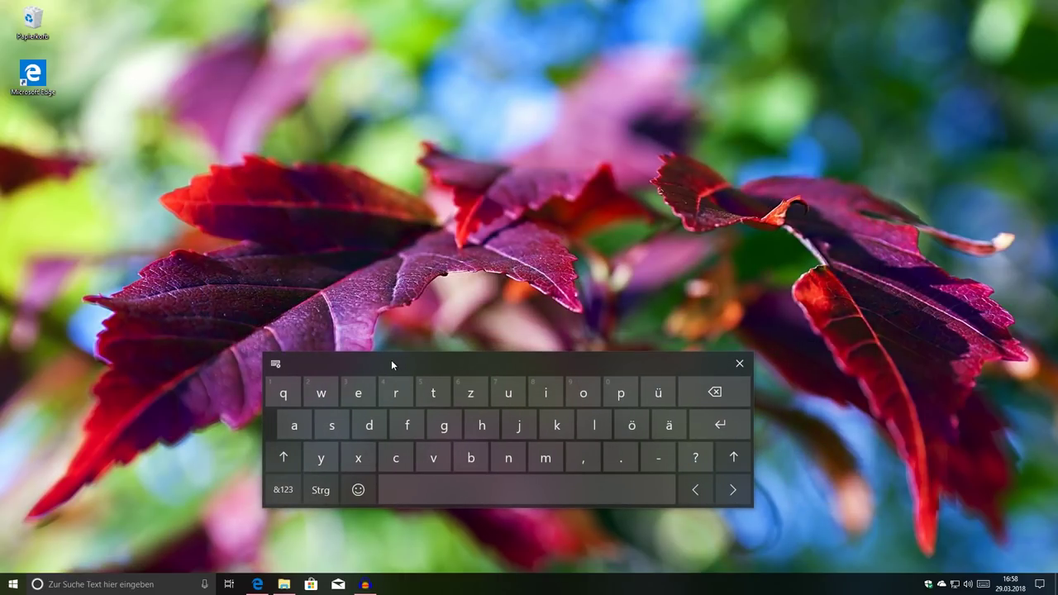
left_click(275, 364)
left_click(324, 386)
left_click_drag(441, 415, 526, 416)
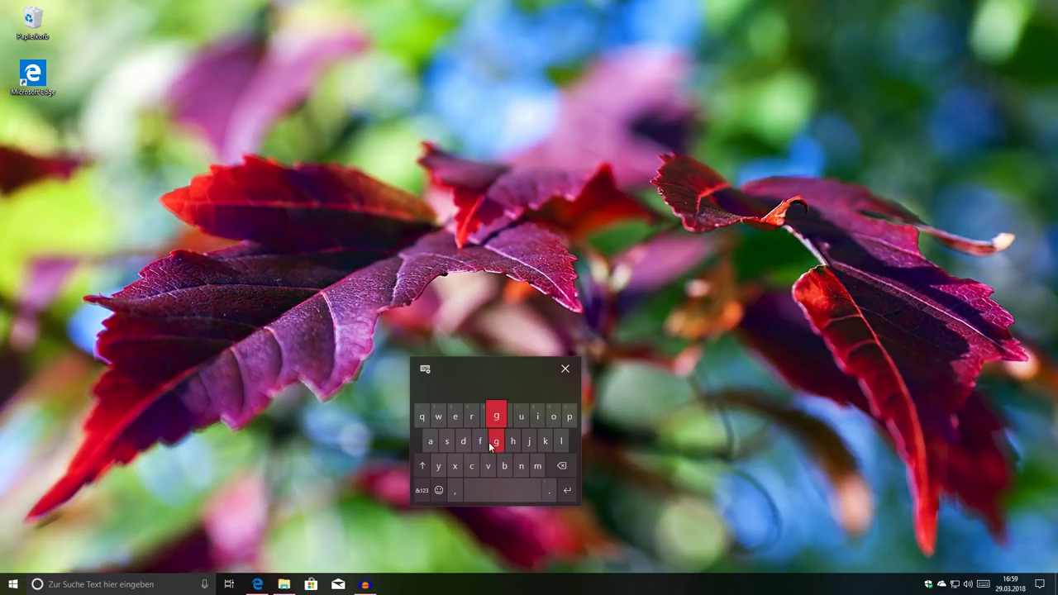
- Return the touch keyboard to the standard layout and dock it along the lower screen edge
left_click(425, 369)
left_click(476, 389)
left_click(275, 364)
left_click(289, 404)
left_click(298, 450)
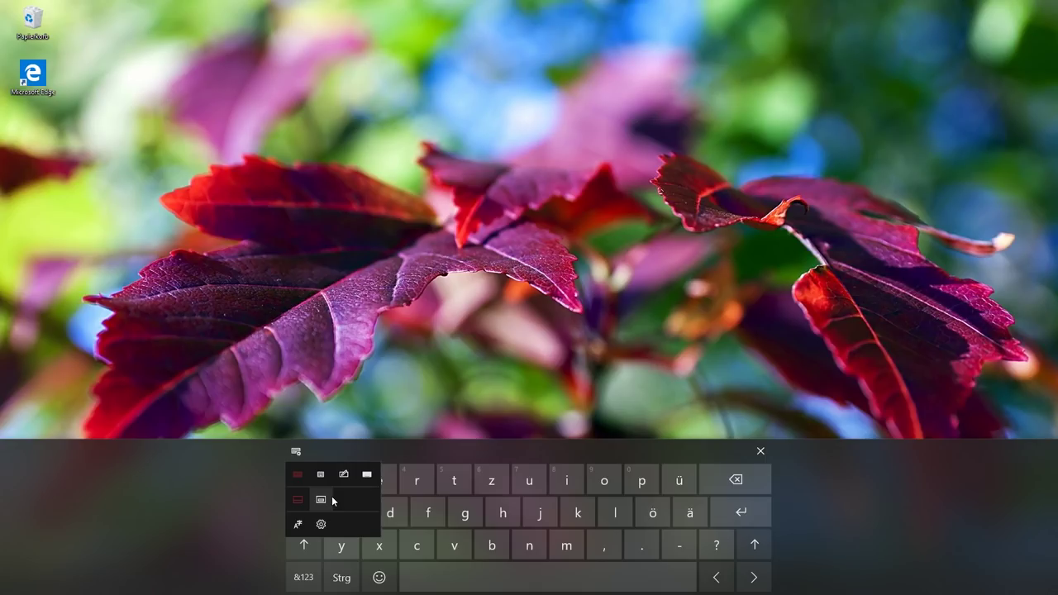
left_click(282, 461)
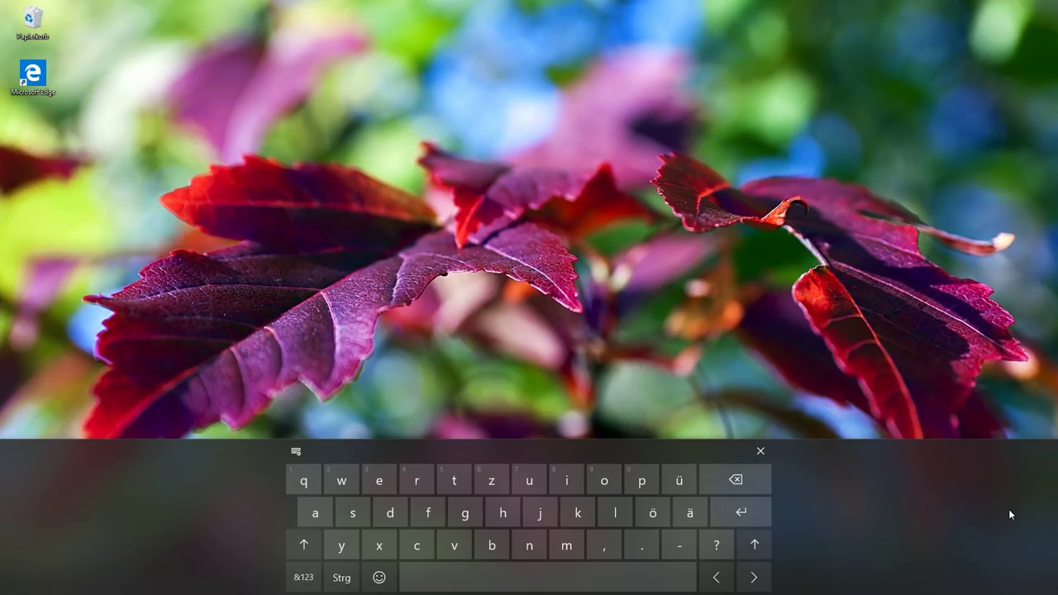
- Switch the touch keyboard to the handwriting panel and move the panel to the middle of the screen
left_click(297, 452)
left_click(353, 480)
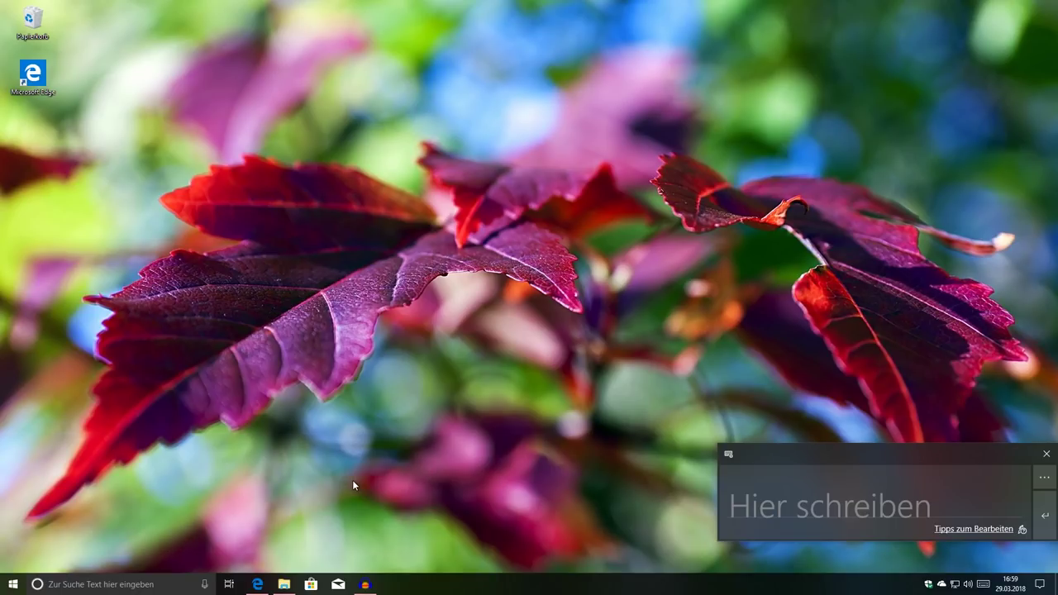
left_click_drag(807, 462, 479, 363)
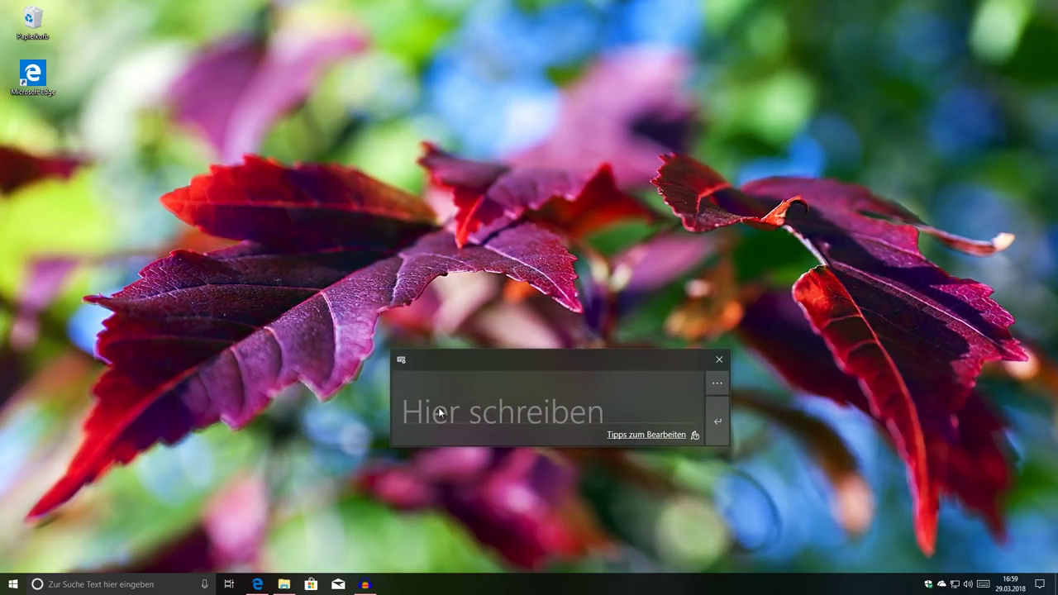
- Open Tipps zum Bearbeiten from the handwriting panel and play the Schnelles Löschen eines Worts video
left_click(627, 434)
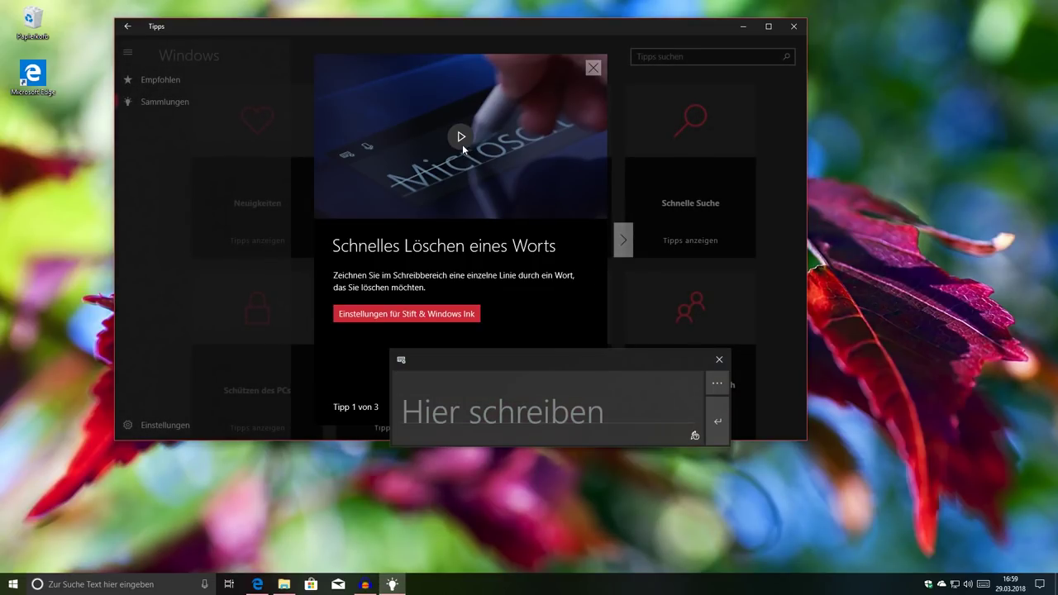
left_click(453, 143)
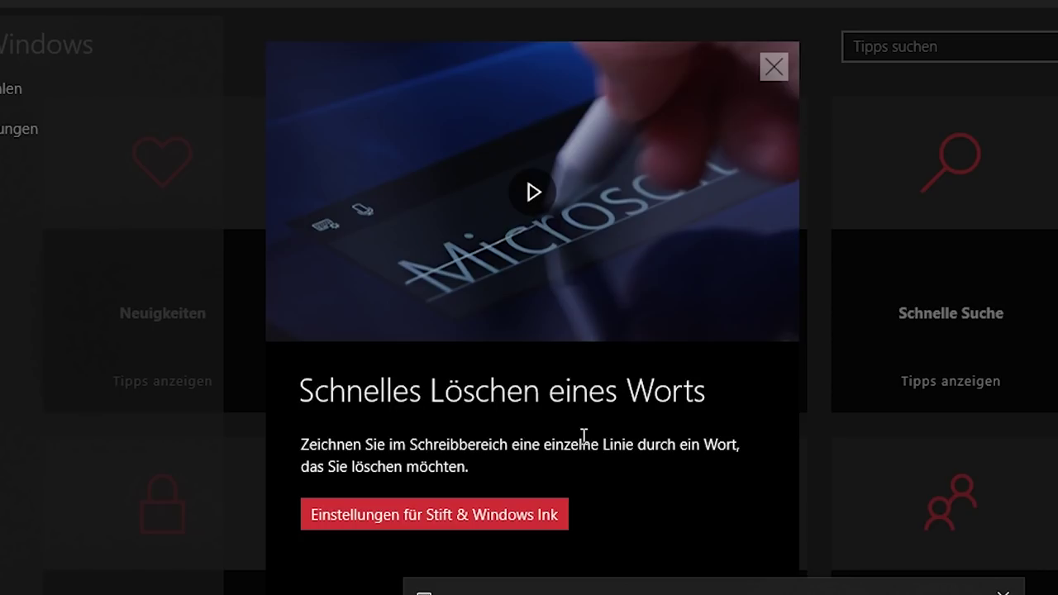
- Play the video of the next tip, Kombinieren von zwei Wörtern, and close both Tipps and the handwriting panel
left_click(815, 376)
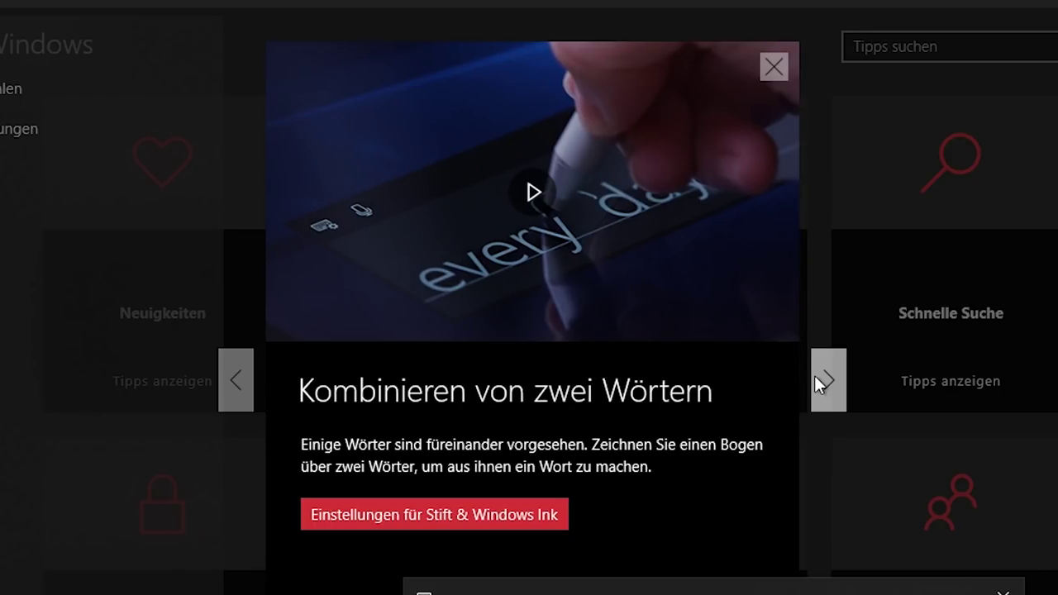
left_click(531, 200)
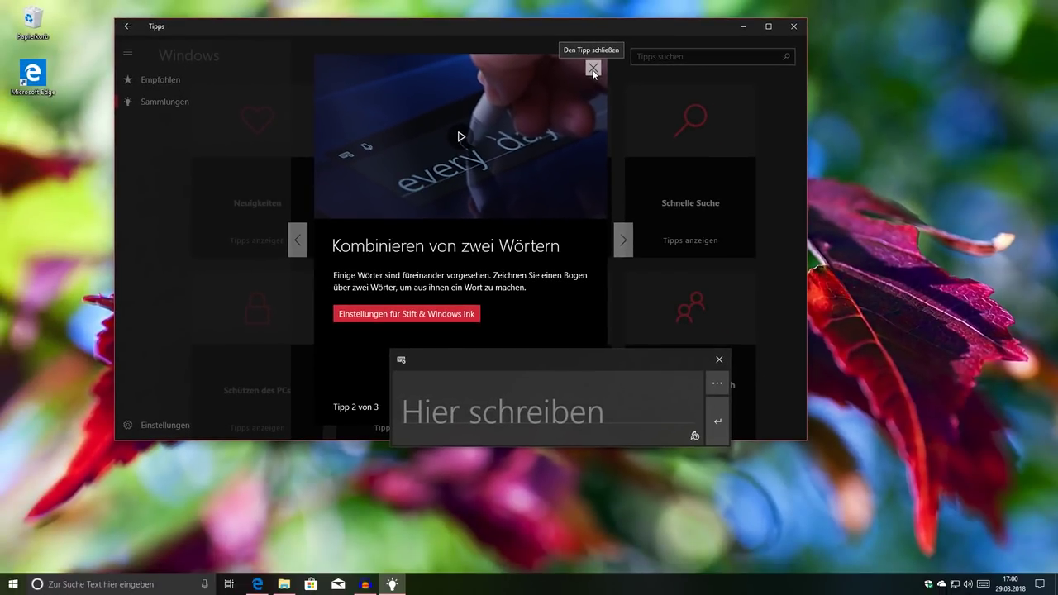
left_click(594, 68)
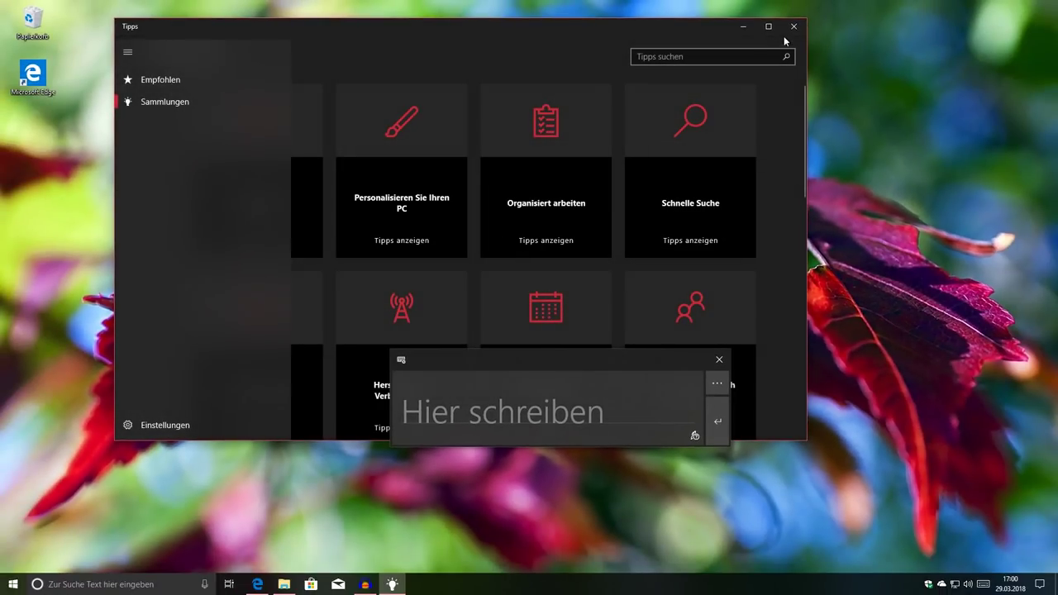
left_click(794, 26)
left_click(719, 358)
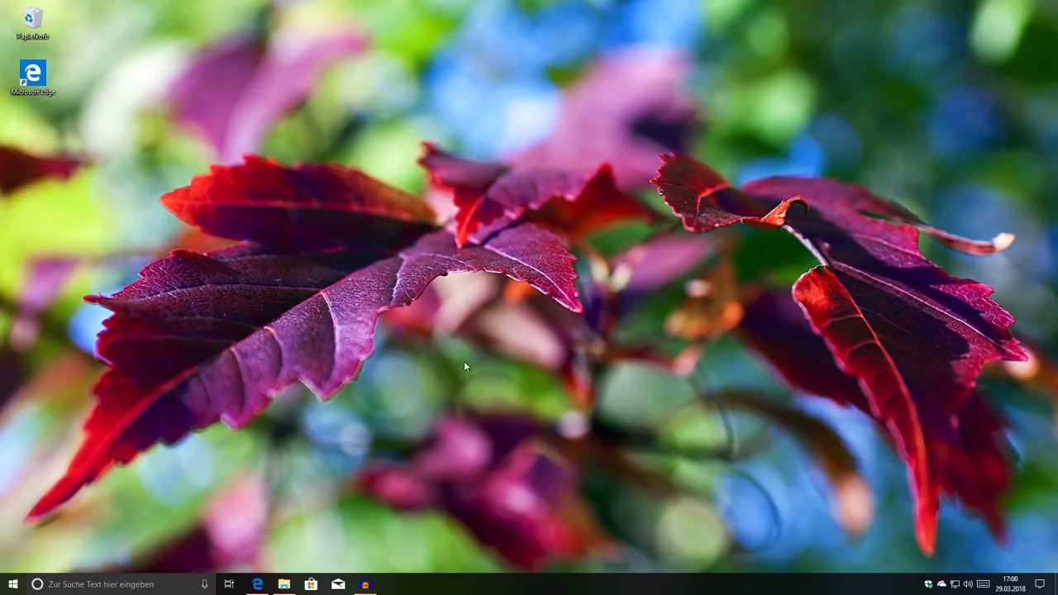
- Open the Editor app with a blank document and bring up the emoji panel
key("super")
type("edit")
key("Return")
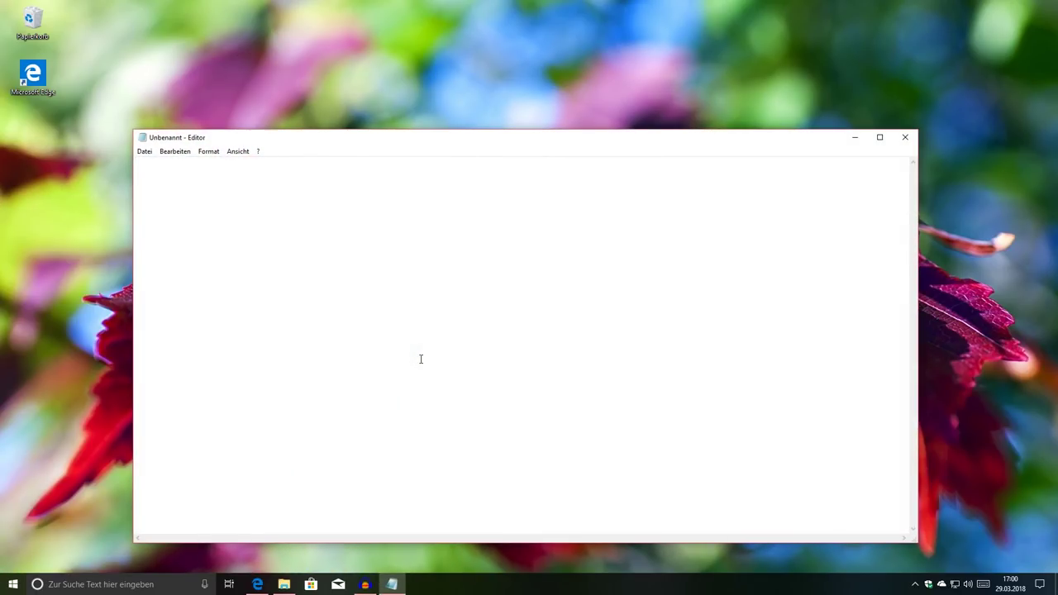
key("super+period")
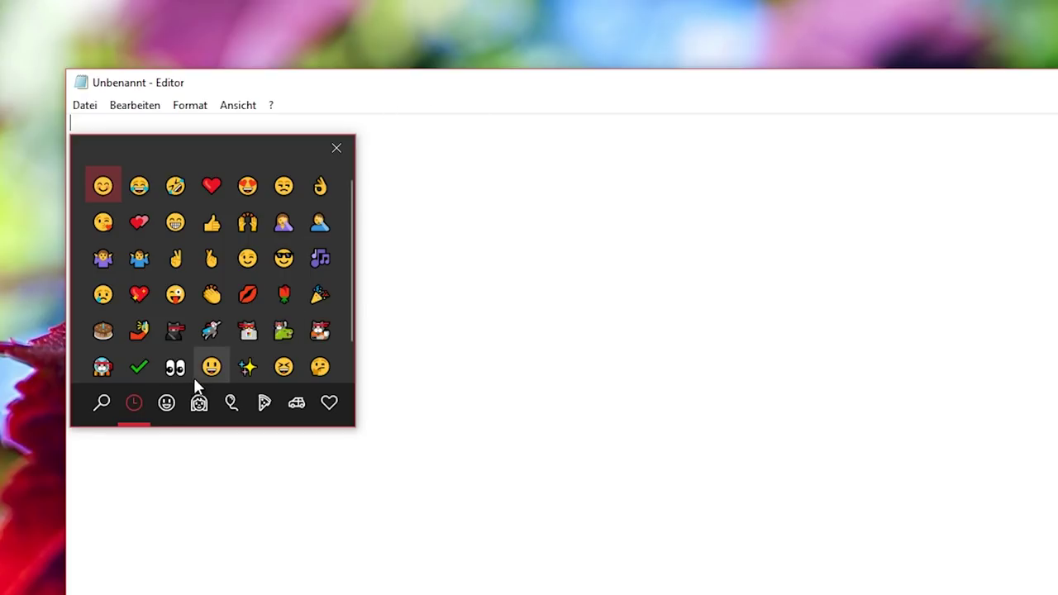
- Browse through the smiley and people categories of the emoji panel, looking over the faces, animals and families offered
left_click(164, 404)
scroll(210, 319, "down", 10)
scroll(209, 322, "up", 10)
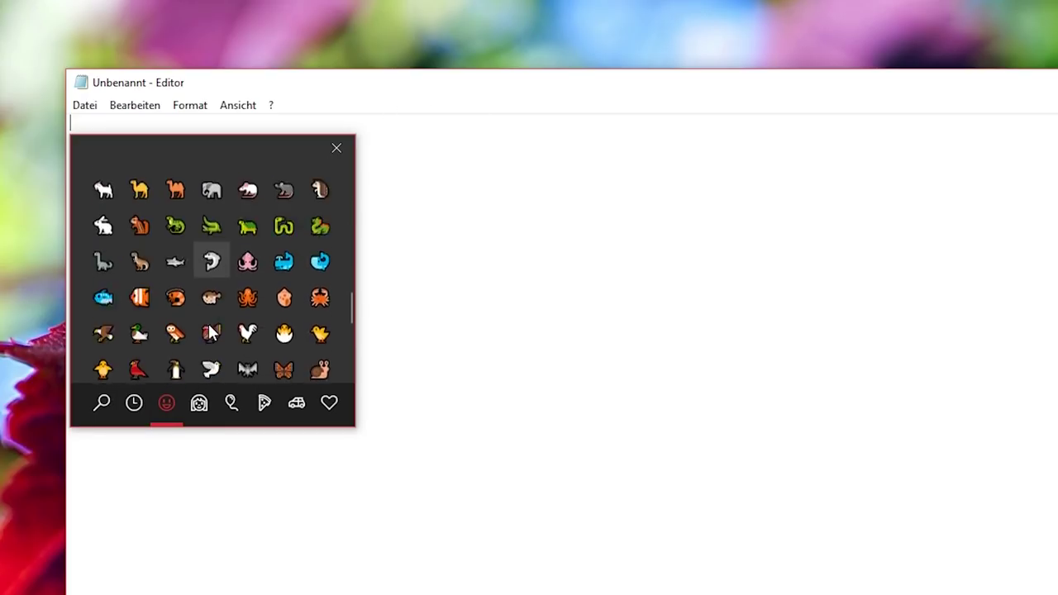
left_click(198, 404)
scroll(232, 317, "down", 10)
left_click(168, 404)
scroll(203, 326, "down", 20)
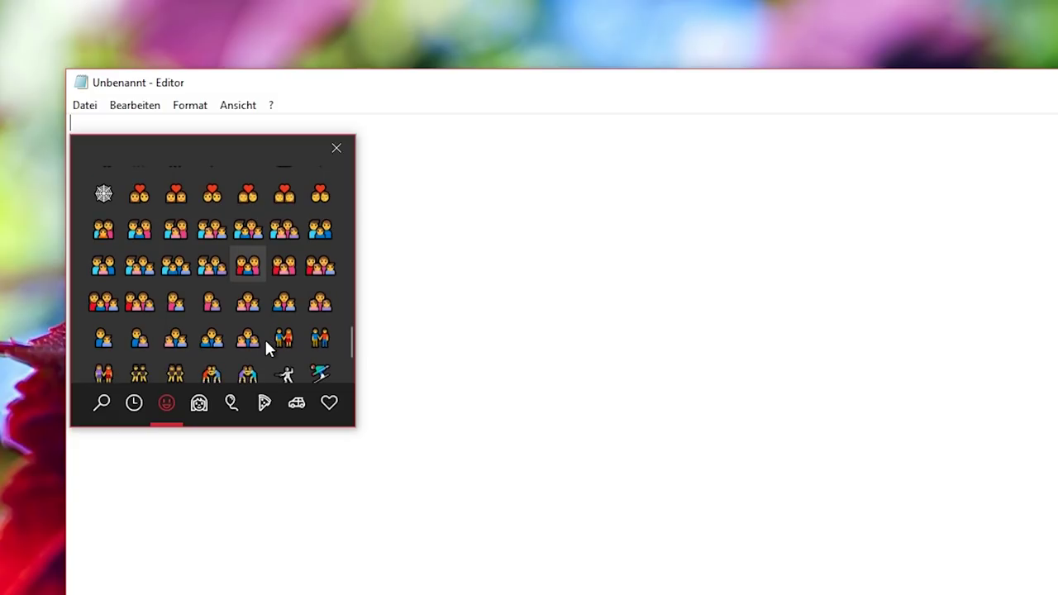
scroll(264, 338, "down", 3)
scroll(226, 317, "up", 15)
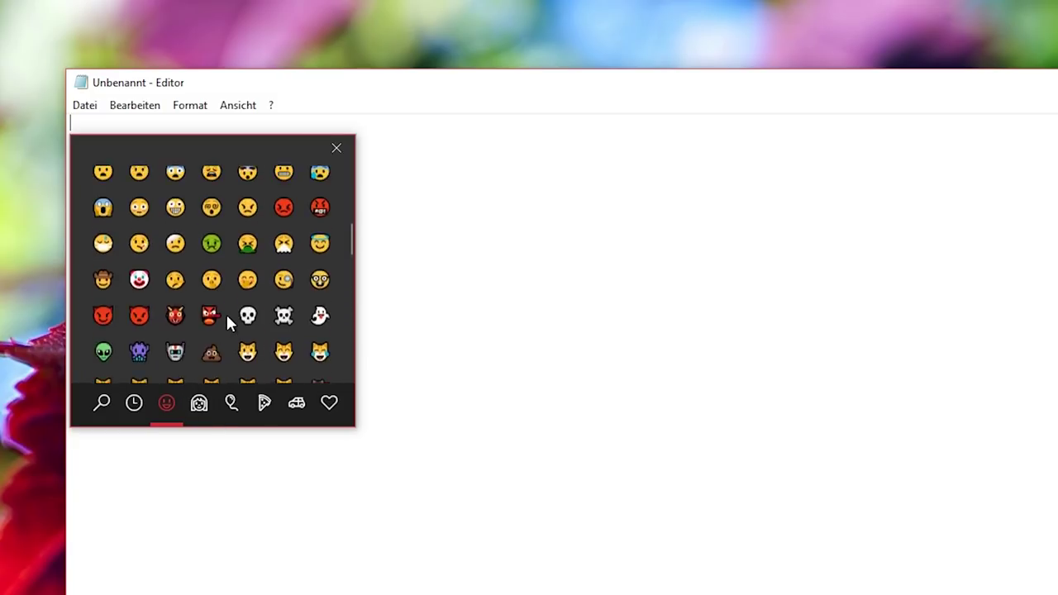
scroll(228, 322, "up", 6)
scroll(222, 339, "down", 10)
scroll(208, 331, "down", 6)
scroll(207, 306, "up", 8)
scroll(206, 312, "up", 10)
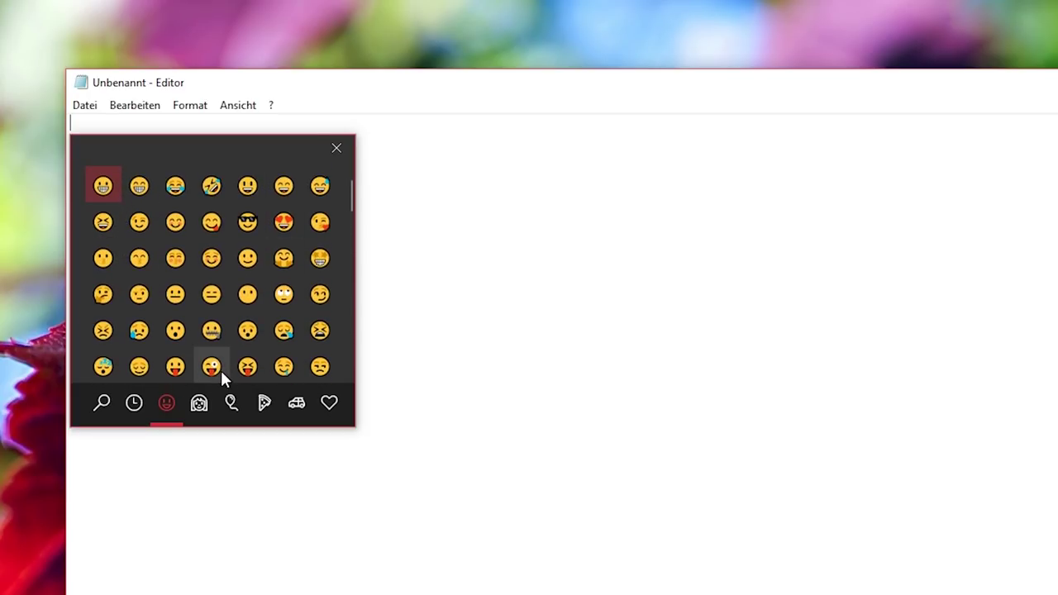
- Insert a row of assorted smileys from the emoji panel into the document
double_click(179, 187)
double_click(216, 185)
left_click(279, 188)
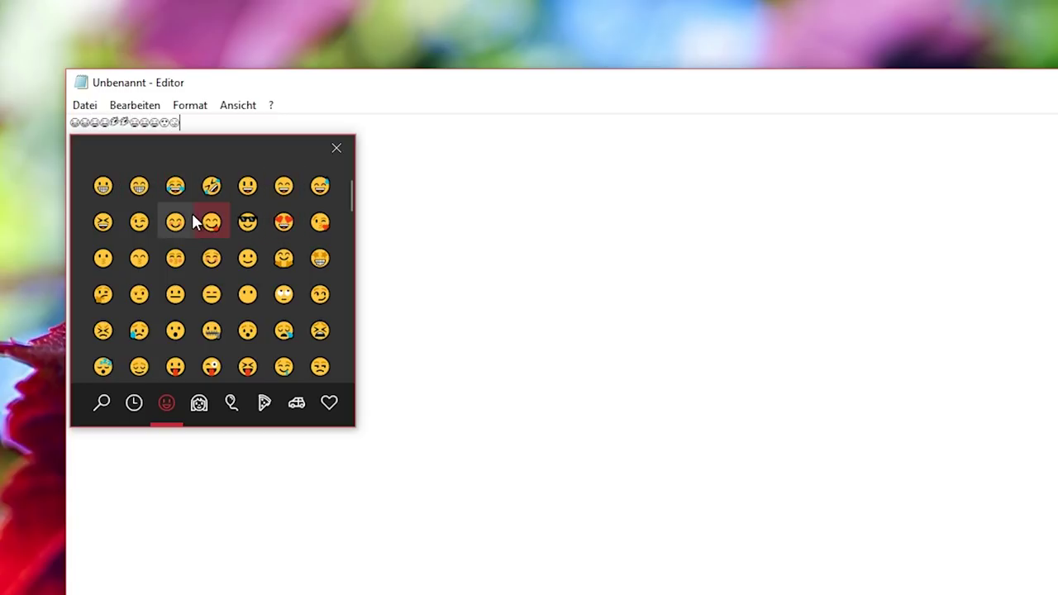
- Reopen the emoji panel after the row of smileys, search it for "holz" and clear the search word
type("1")
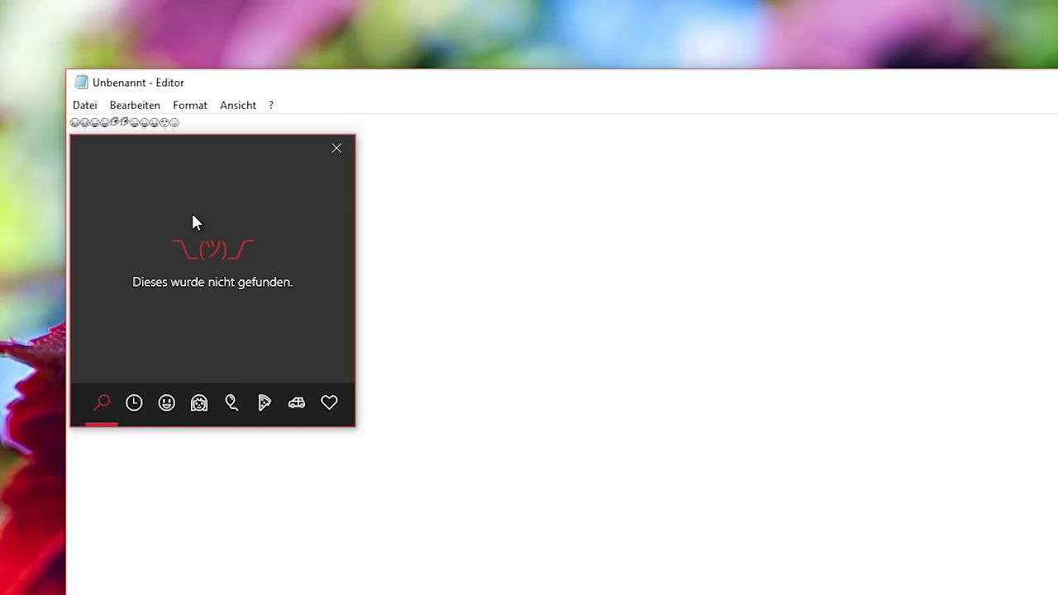
left_click(372, 156)
key("super+period")
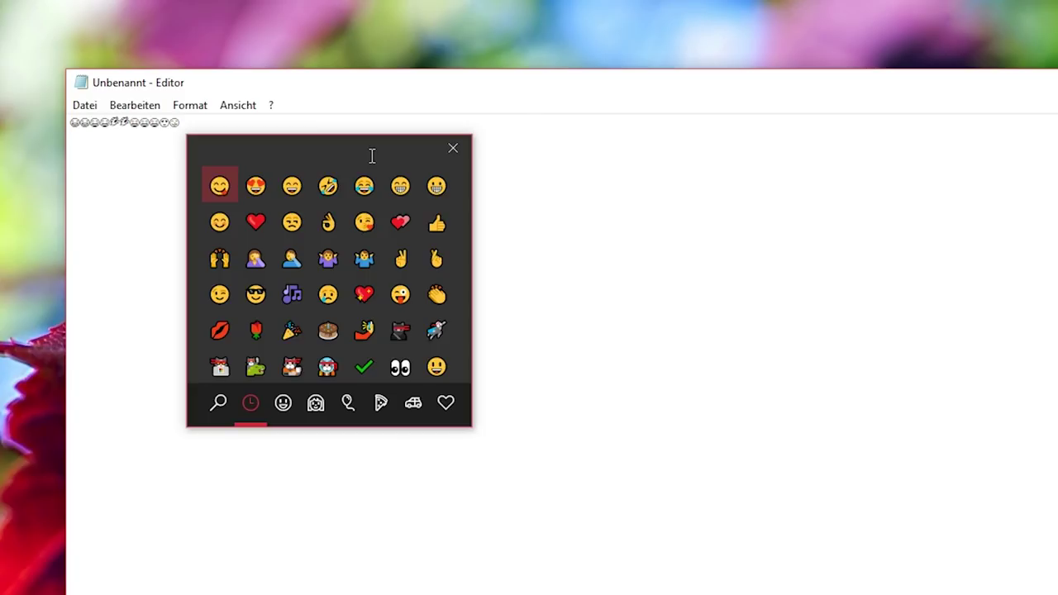
type("holz")
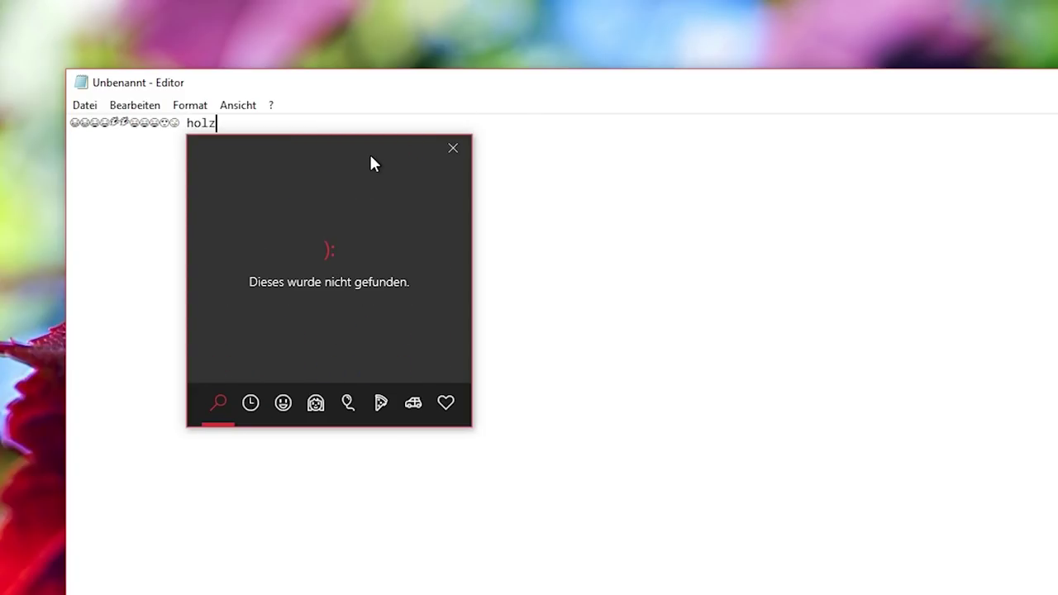
key("BackSpace")
key("BackSpace")
key("BackSpace")
key("BackSpace")
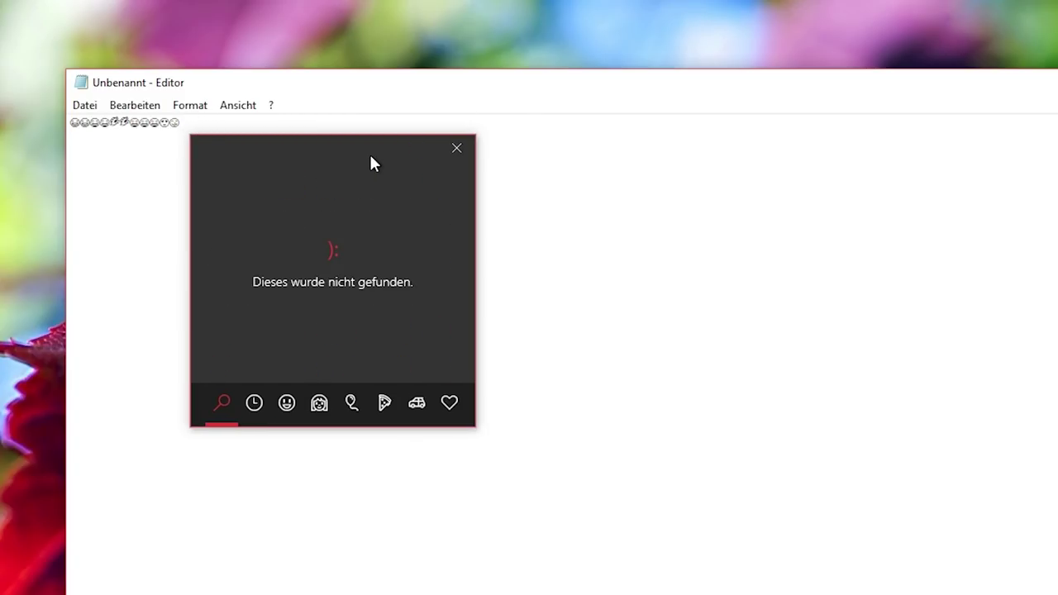
- Search the emoji panel for "glückl" and clear the search word
type("glückl")
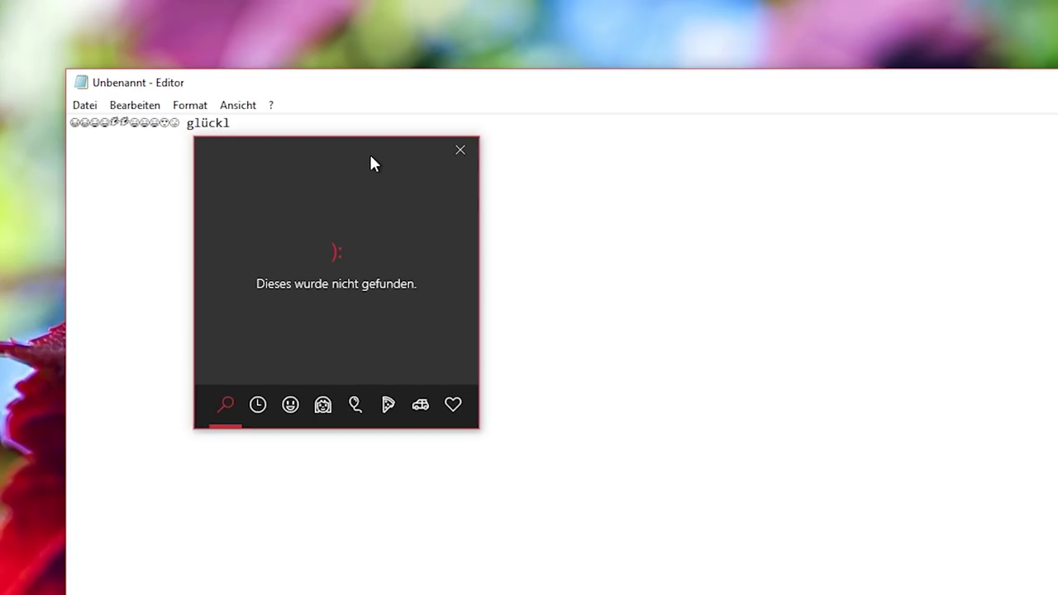
key("BackSpace")
key("BackSpace")
key("BackSpace")
key("BackSpace")
key("BackSpace")
- Search the emoji panel for "baum" and clear the search word
type("baum")
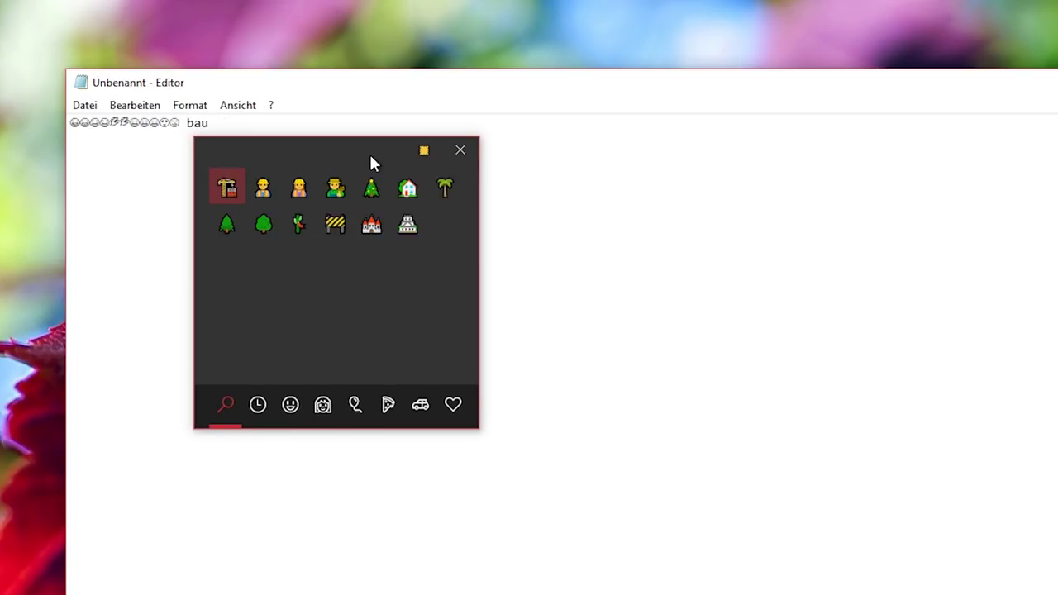
key("BackSpace")
key("BackSpace")
key("BackSpace")
key("BackSpace")
- Search the emoji panel for "getränk" and clear the search word
type("getränk")
key("BackSpace")
key("BackSpace")
key("BackSpace")
key("BackSpace")
key("BackSpace")
key("BackSpace")
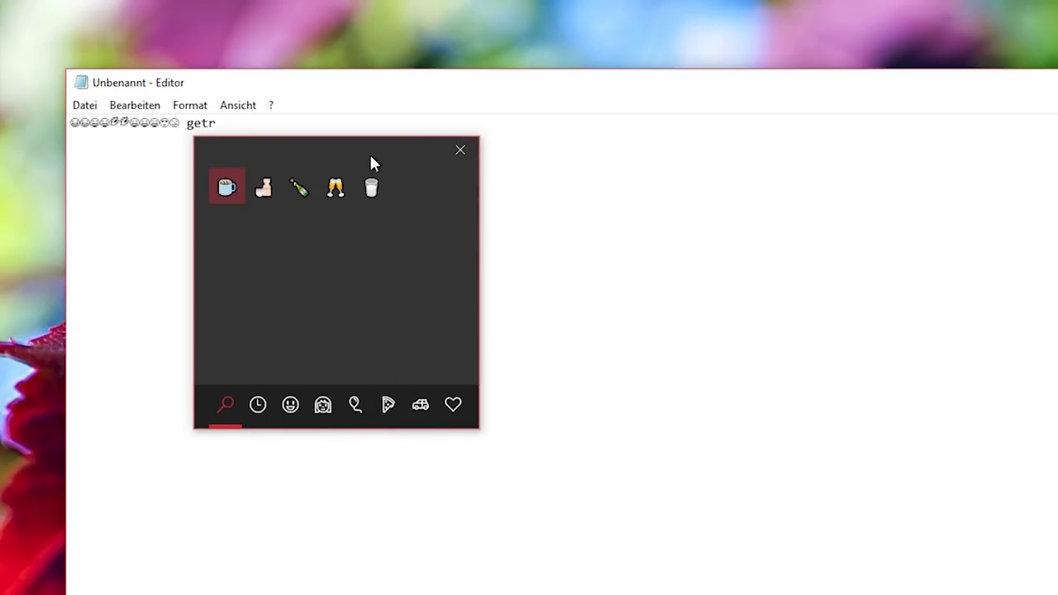
key("BackSpace")
- Search the emoji panel for "bretz" and shorten the search word to "bre"
type("bretz")
key("BackSpace")
key("BackSpace")
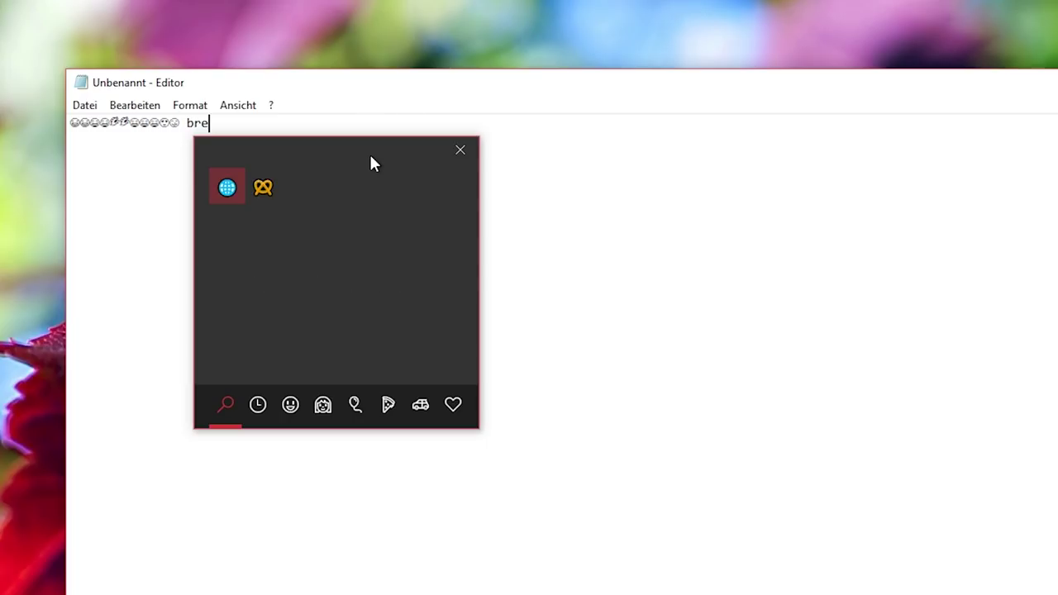
- Dismiss the emoji panel and close the Editor document without saving it
left_click(459, 150)
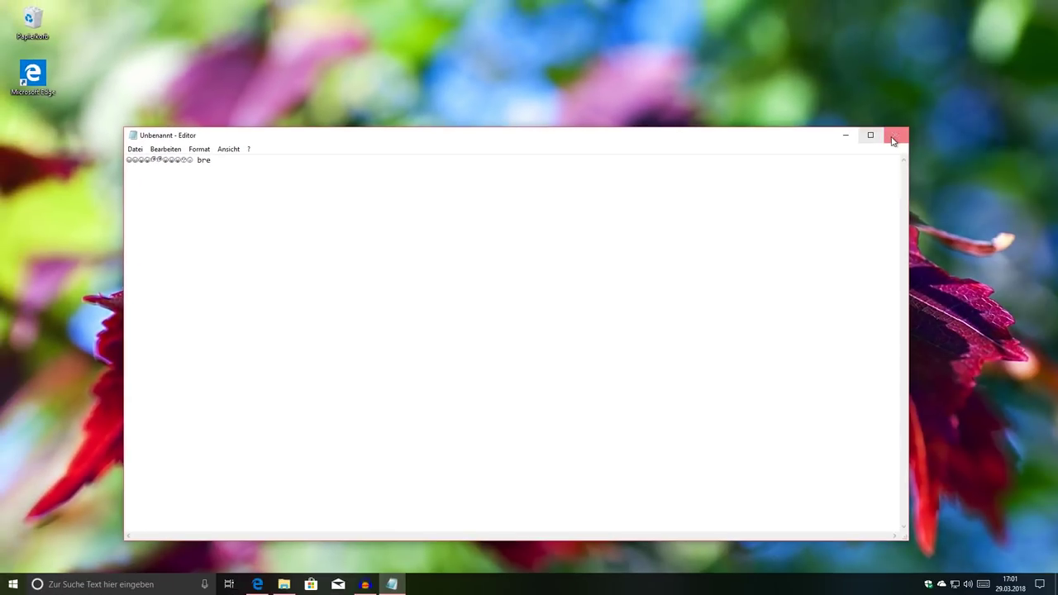
left_click(893, 134)
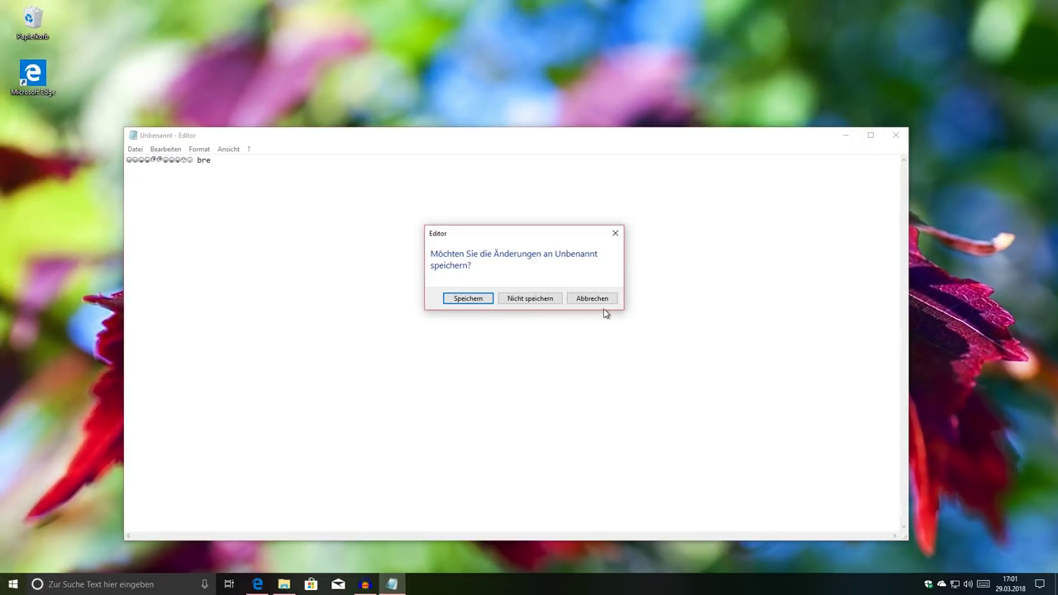
left_click(540, 301)
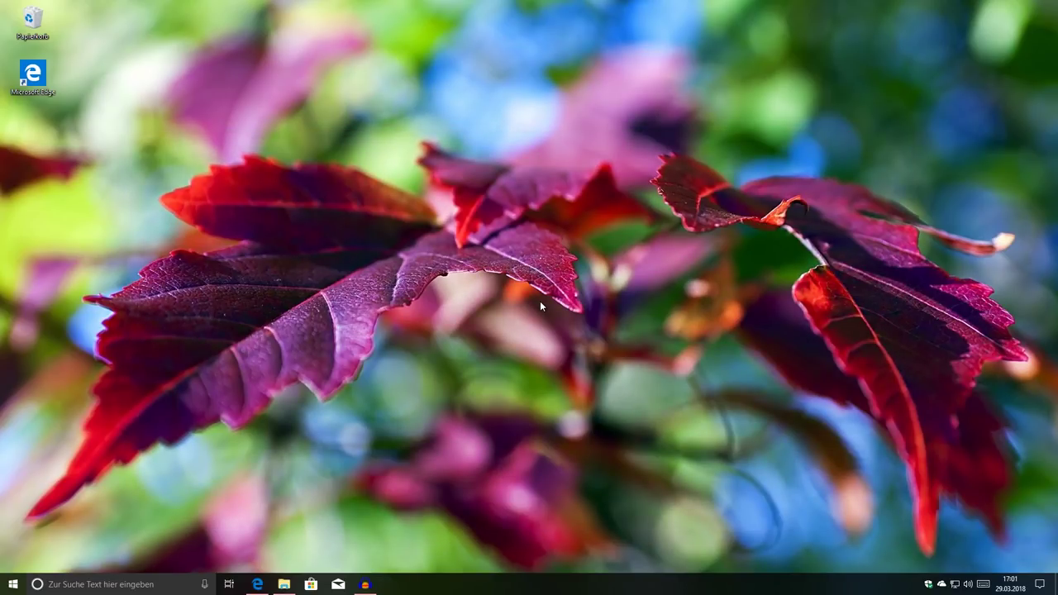
- Find Minecraft through the Windows search and launch it
key("super")
type("minecraft")
key("Return")
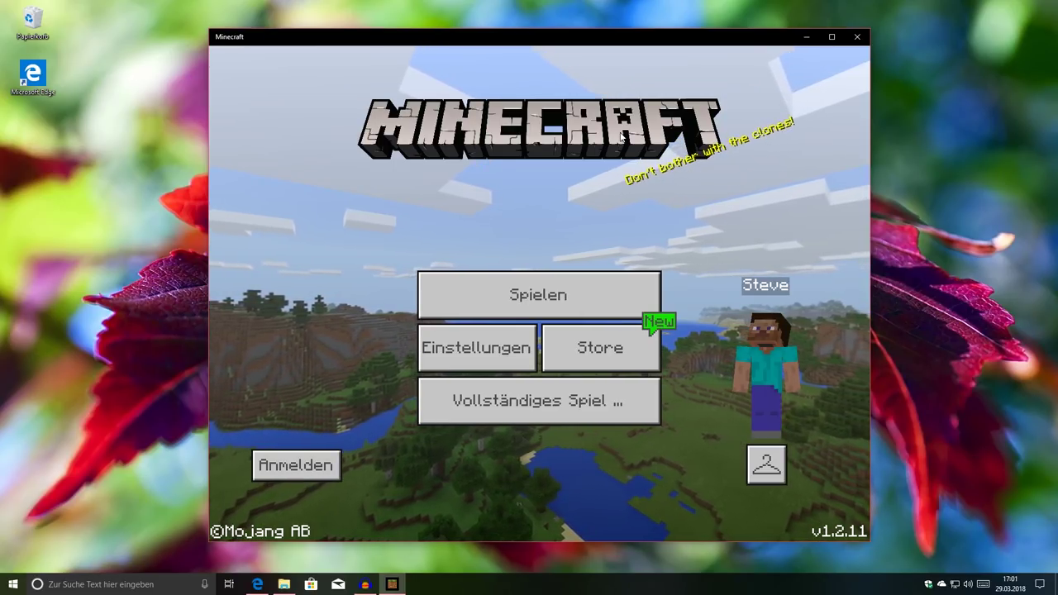
- Show the game bar over Minecraft, shift it slightly and hide it again
key("super+g")
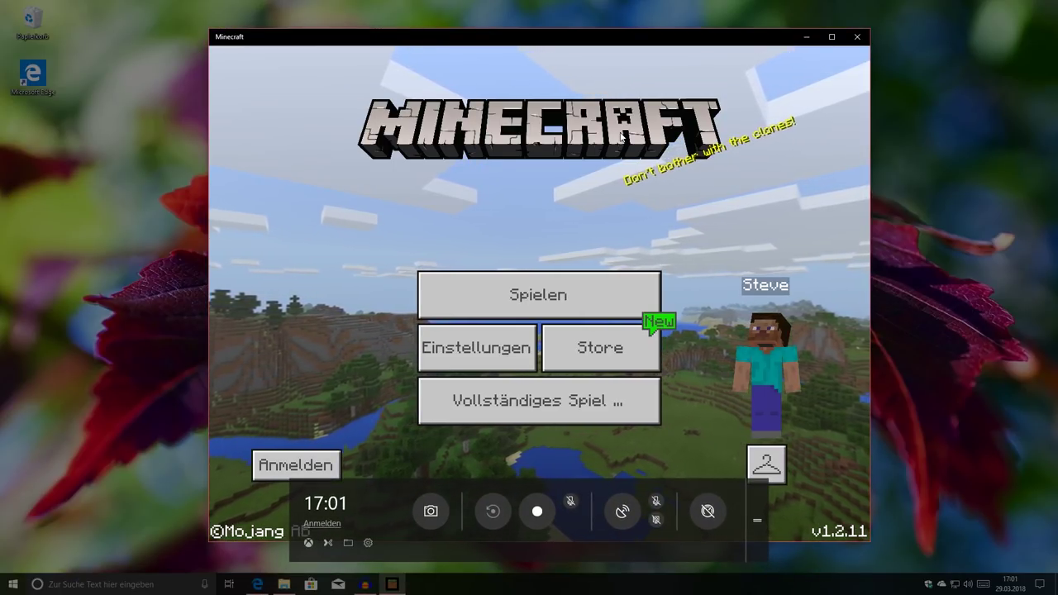
mouse_move(754, 532)
left_mouse_down()
mouse_move(758, 468)
mouse_move(759, 543)
mouse_move(760, 529)
left_mouse_up()
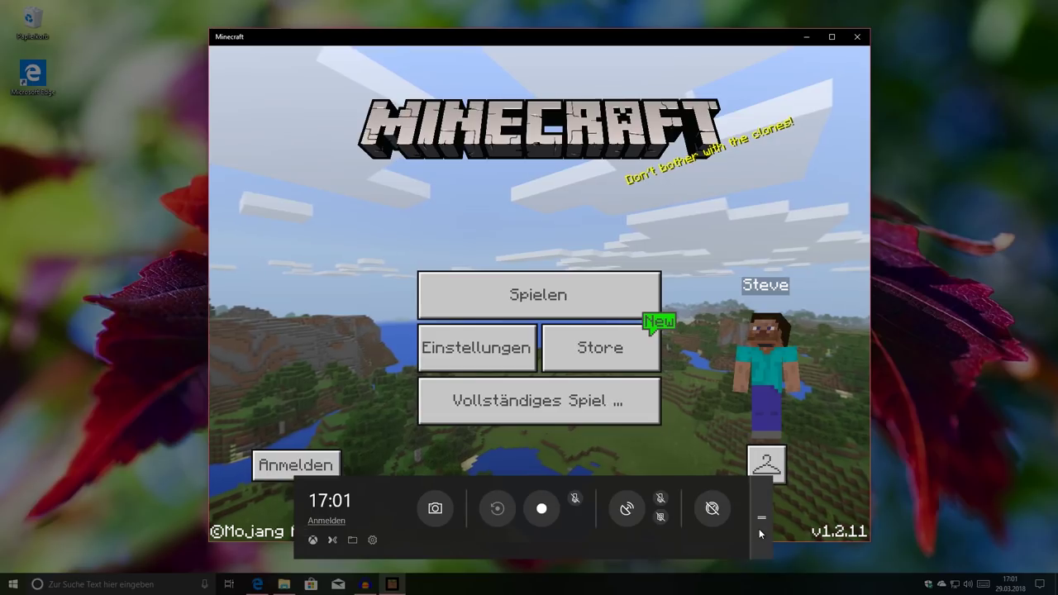
key("super+g")
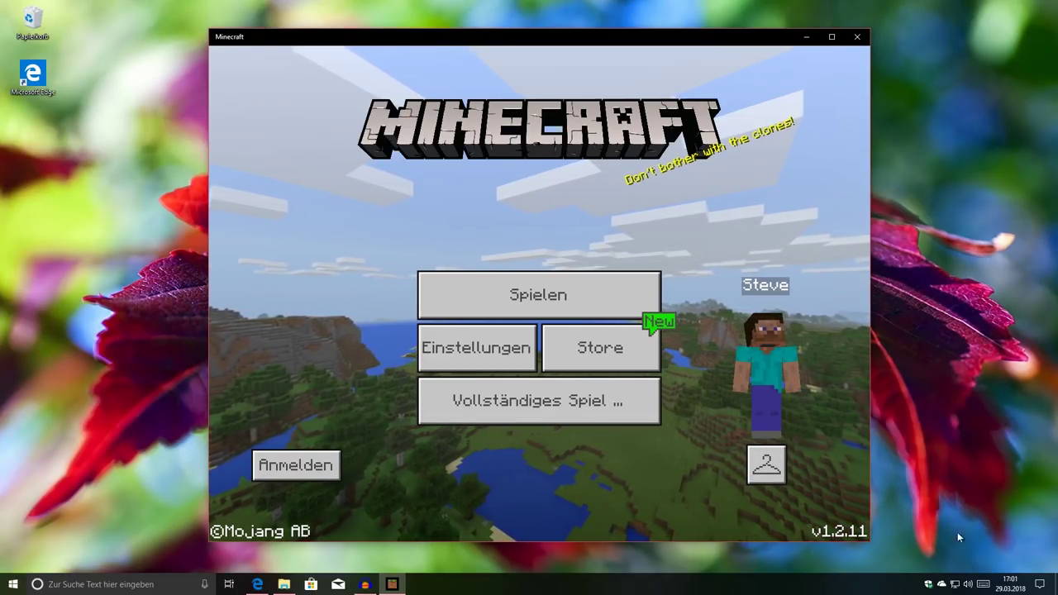
- Examine the per-app volumes under App-Lautstärke- und Geräteeinstellungen in the sound settings and close the settings window
right_click(968, 583)
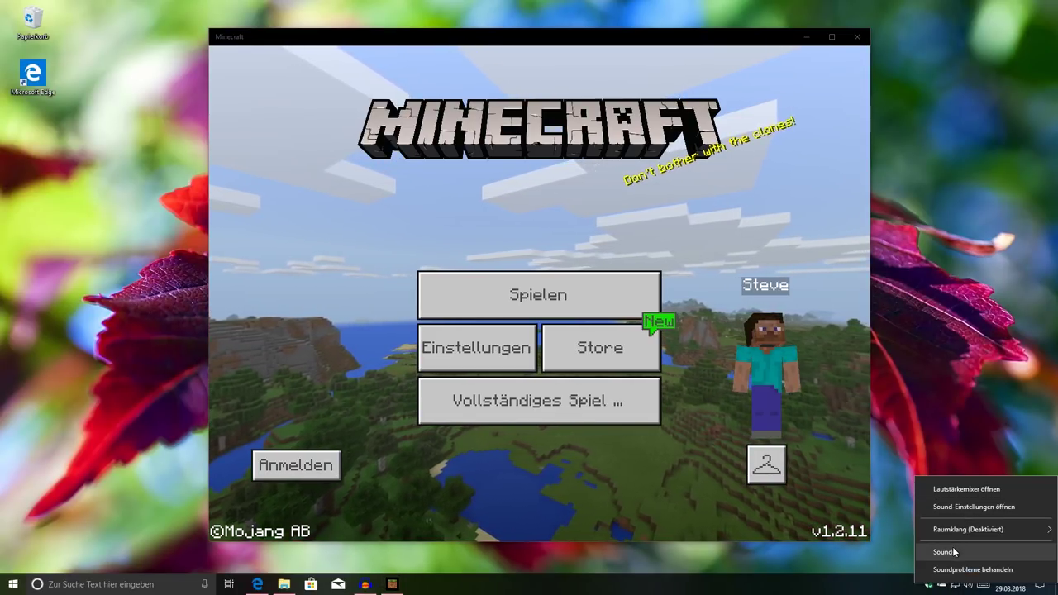
left_click(967, 507)
scroll(702, 385, "down", 3)
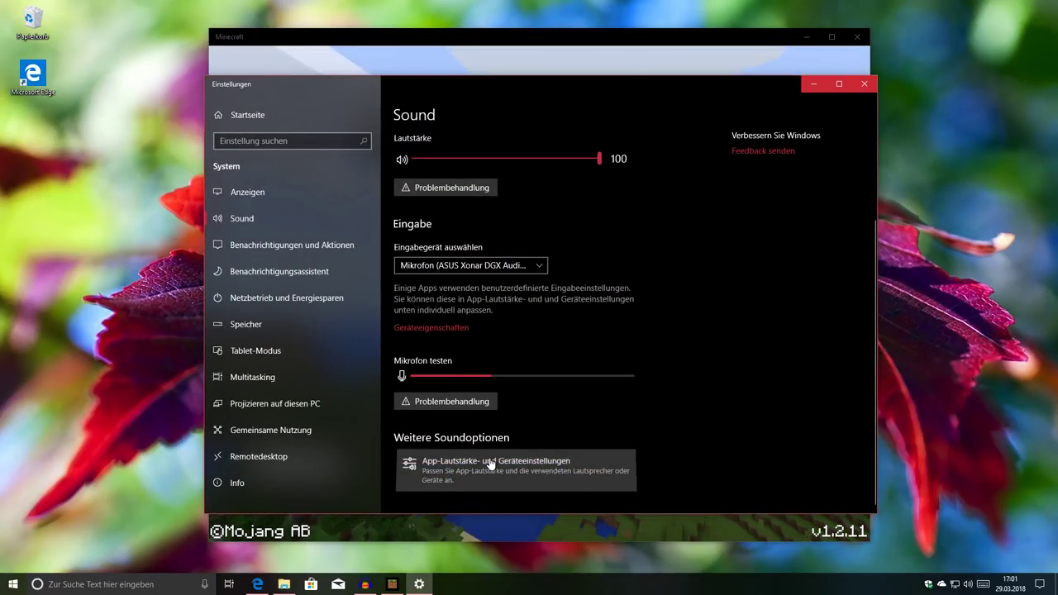
left_click(492, 397)
scroll(754, 349, "down", 2)
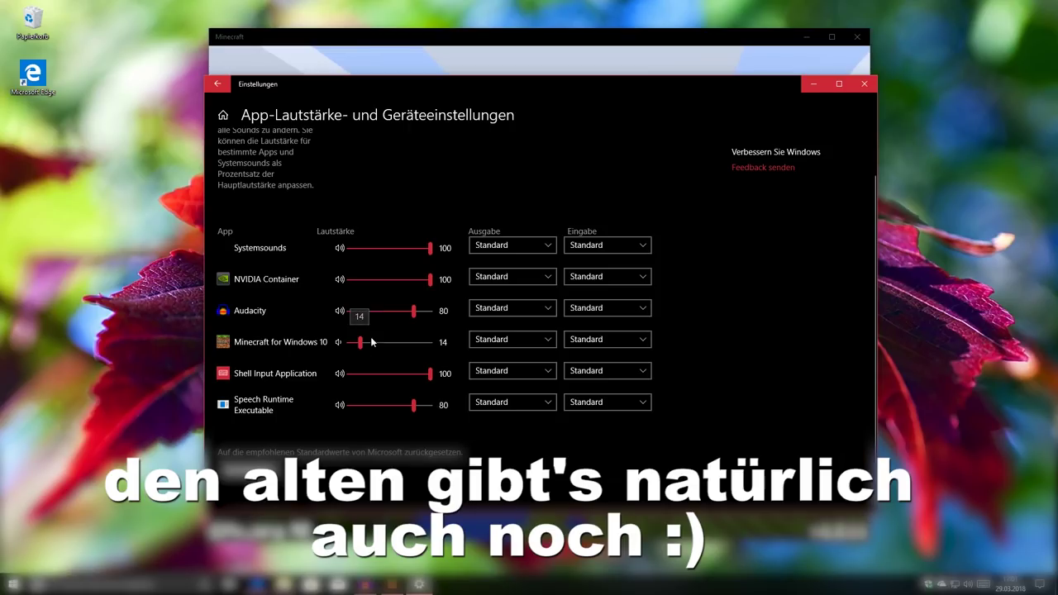
left_click(864, 84)
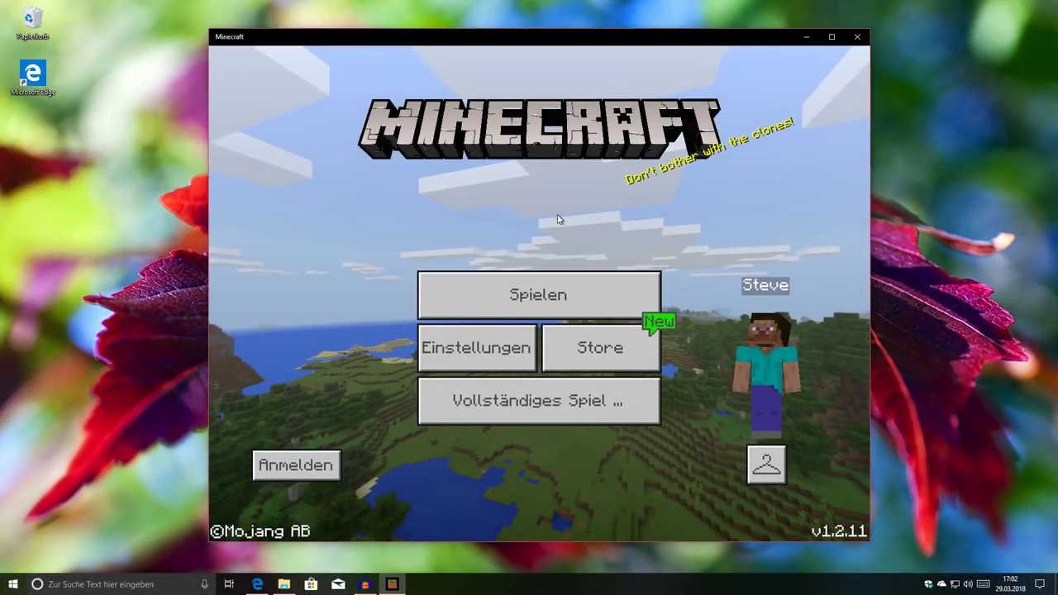
- Show the game bar over Minecraft, look through its Spielleisteneinstellungen, and close the game
key("super+g")
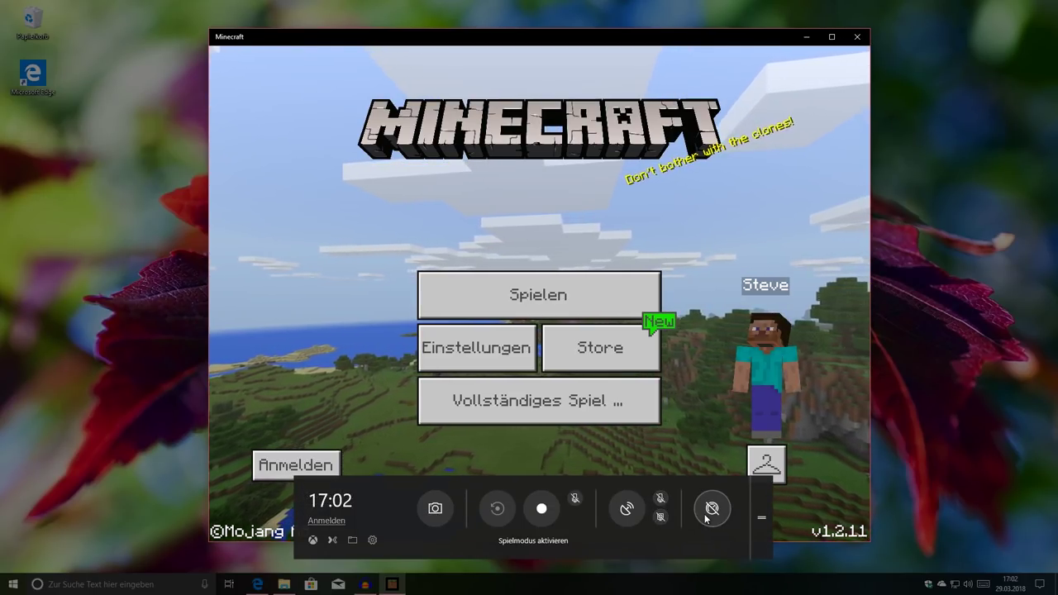
left_click(374, 540)
scroll(582, 339, "down", 6)
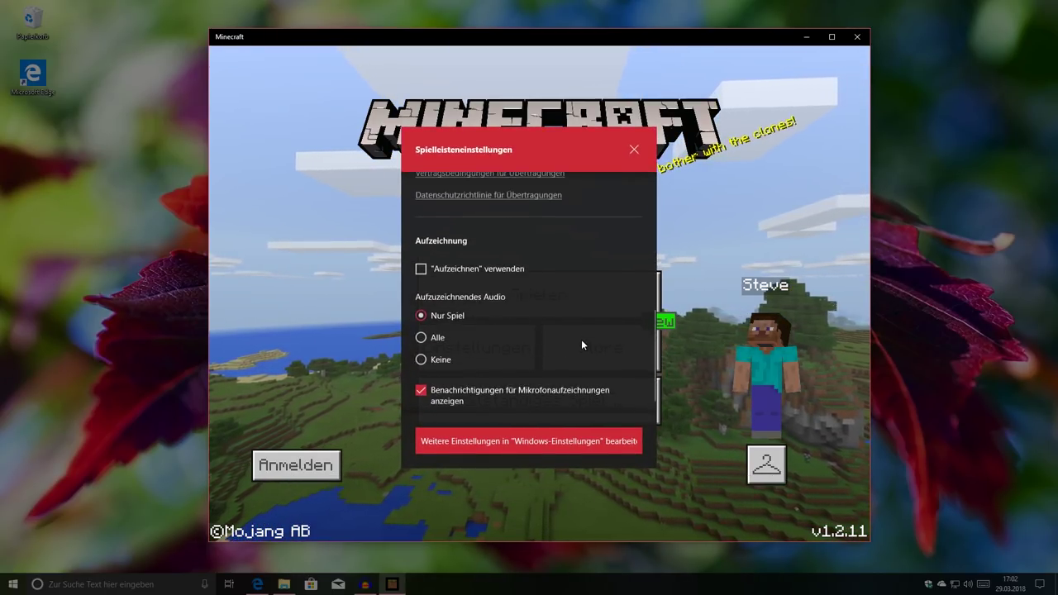
scroll(579, 341, "up", 6)
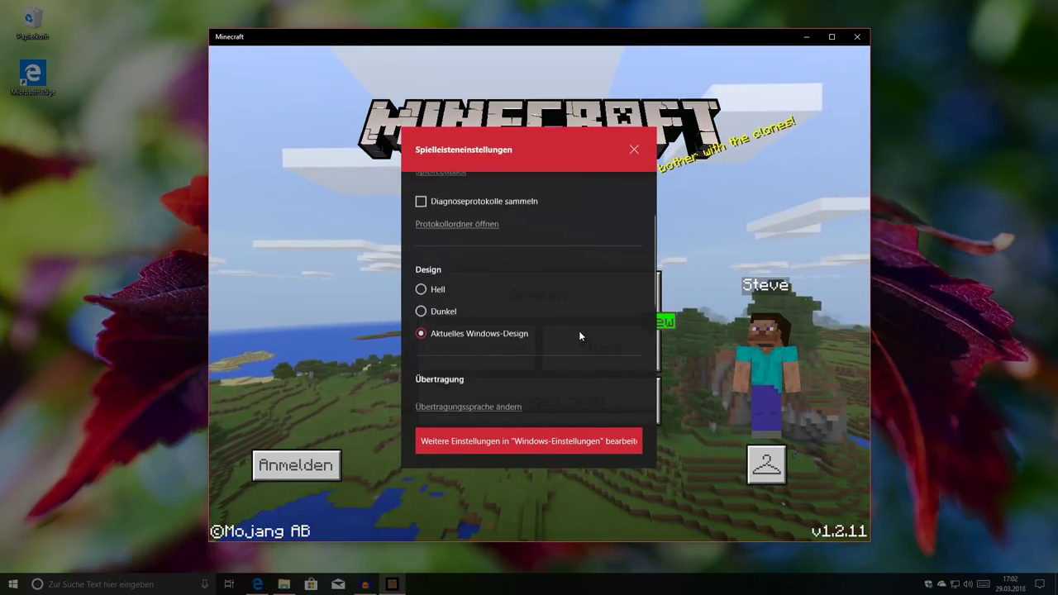
left_click(633, 149)
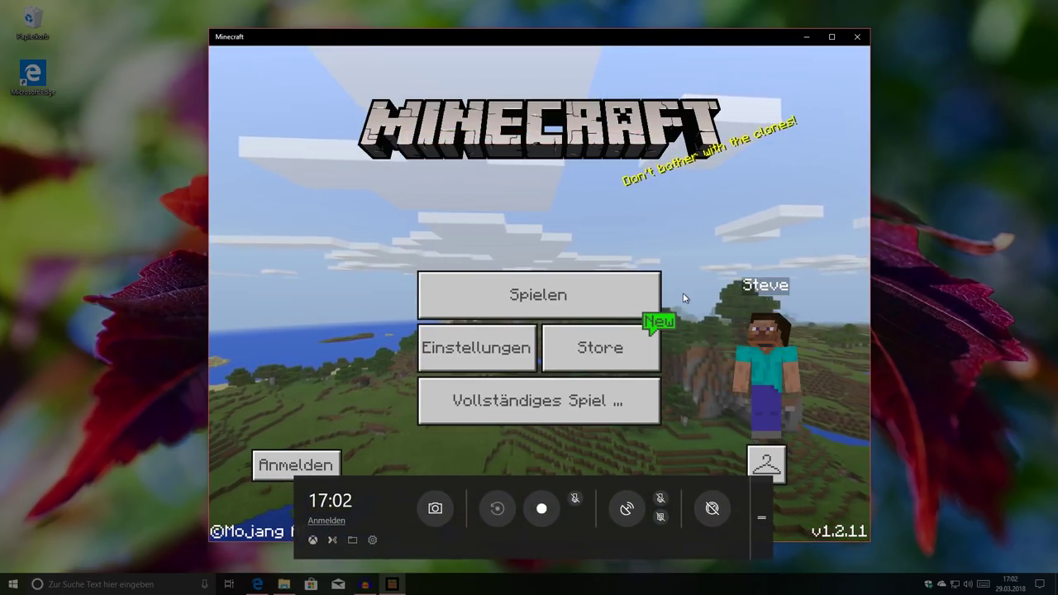
left_click(374, 540)
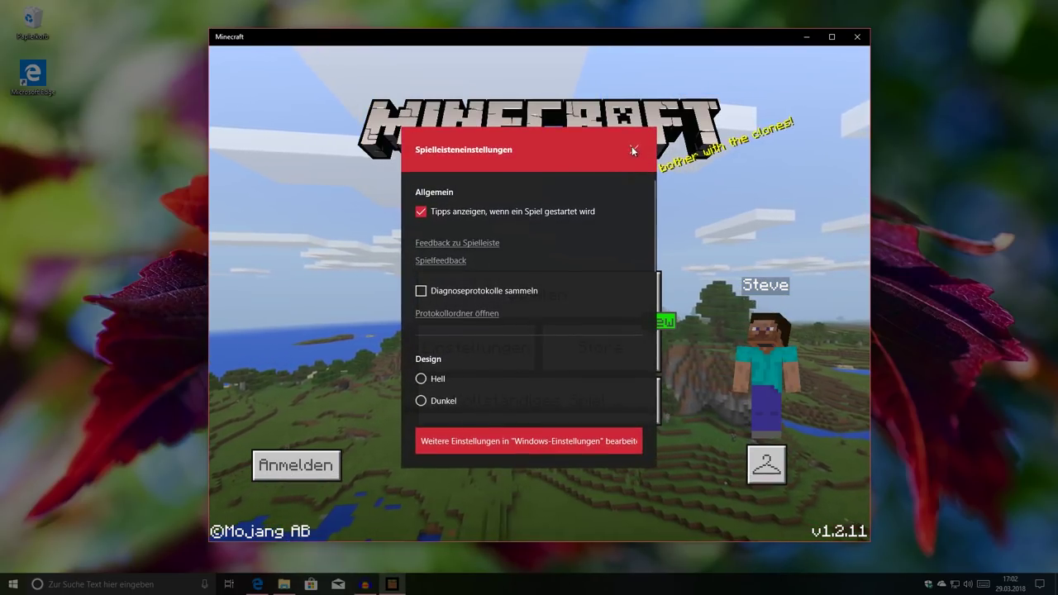
left_click(633, 147)
left_click(366, 232)
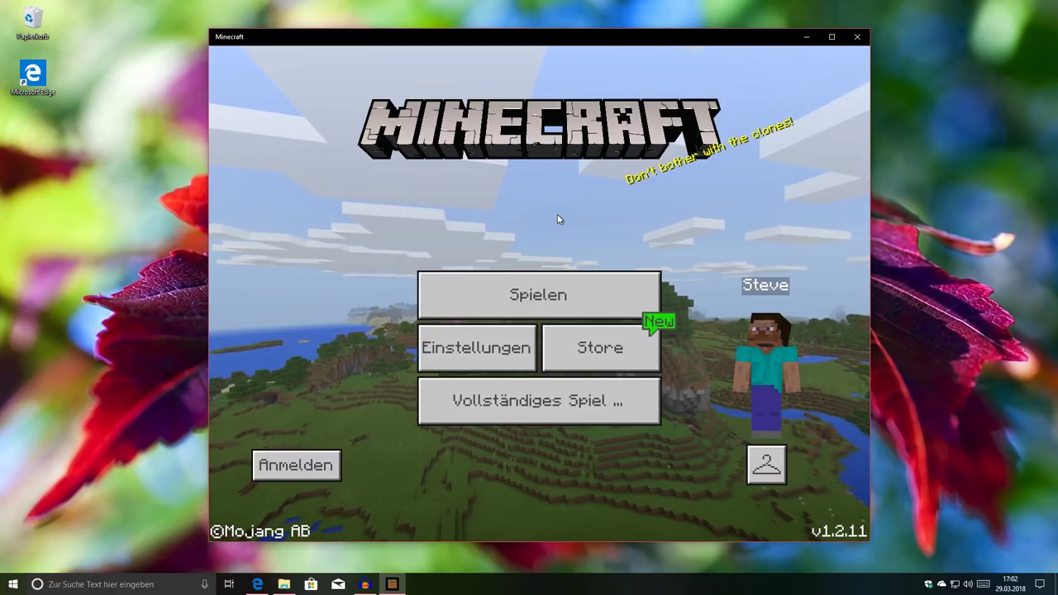
left_click(860, 37)
- Open the Task-Manager, shift its window slightly and examine the status of the process grouped under Mail
right_click(575, 583)
left_click(588, 523)
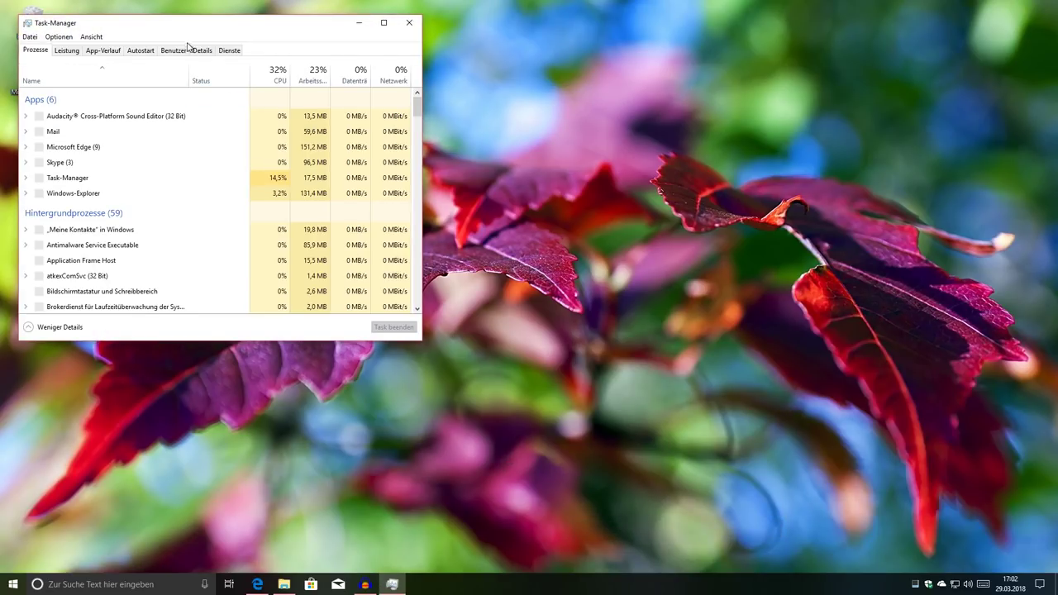
left_click_drag(163, 25, 200, 59)
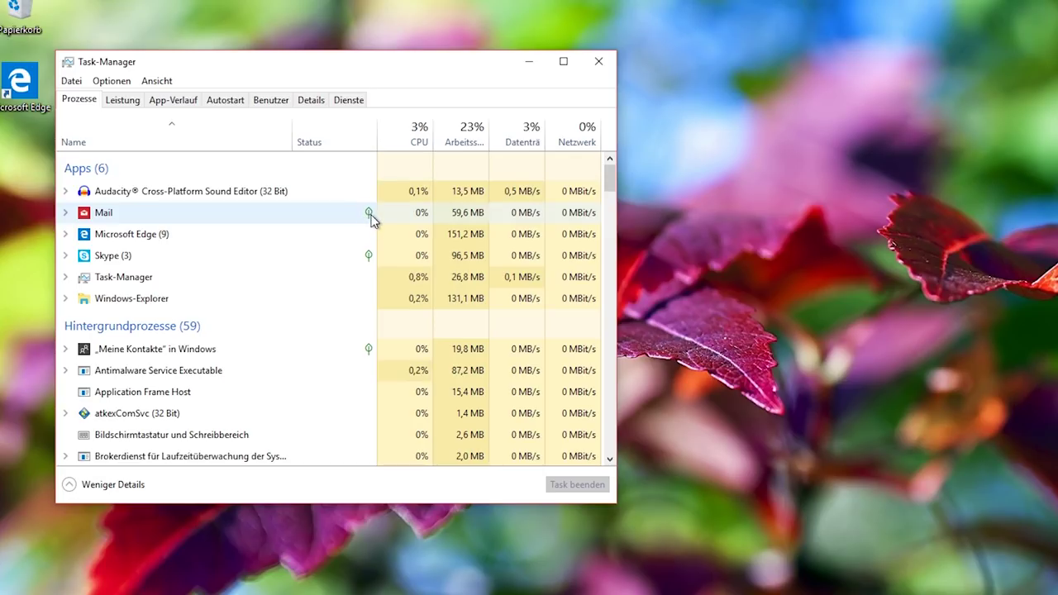
double_click(369, 215)
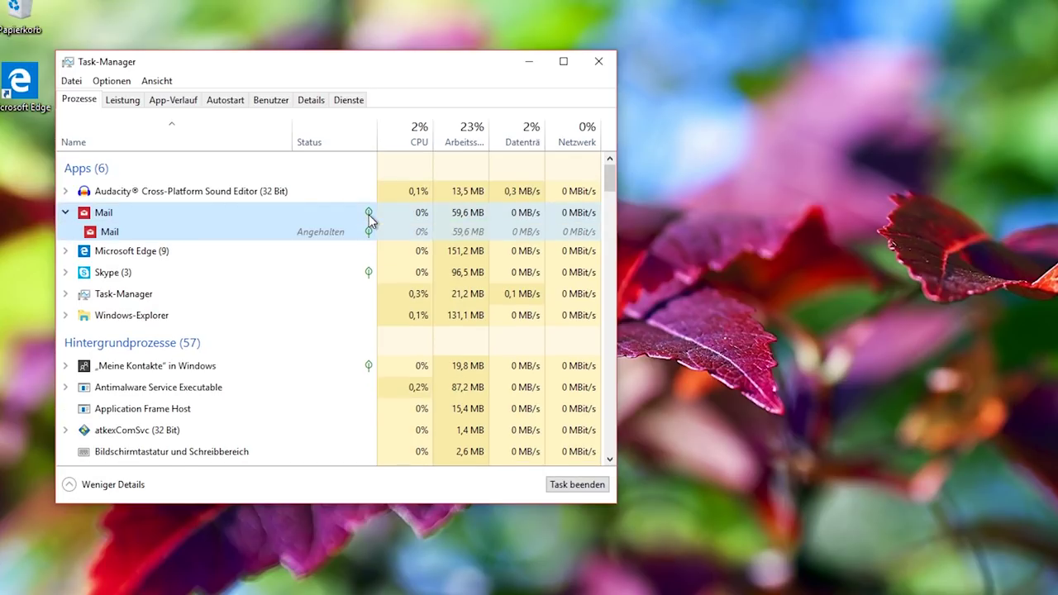
left_click(325, 235)
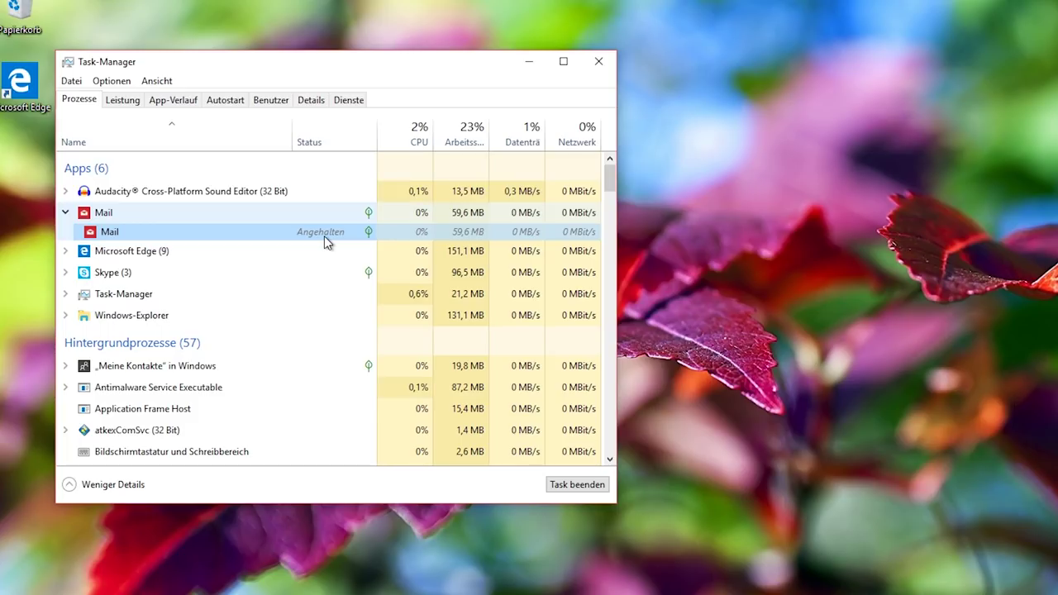
left_click(310, 215)
double_click(311, 215)
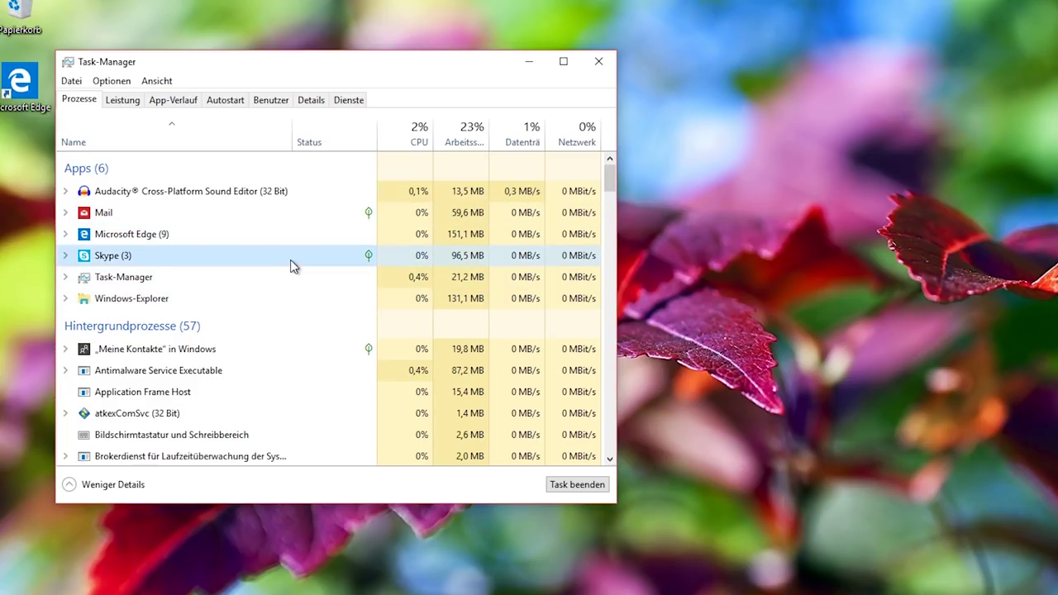
- Examine the subprocesses of Skype and Microsoft Edge, collapse the groups again and close the Task-Manager
double_click(290, 259)
left_click(311, 311)
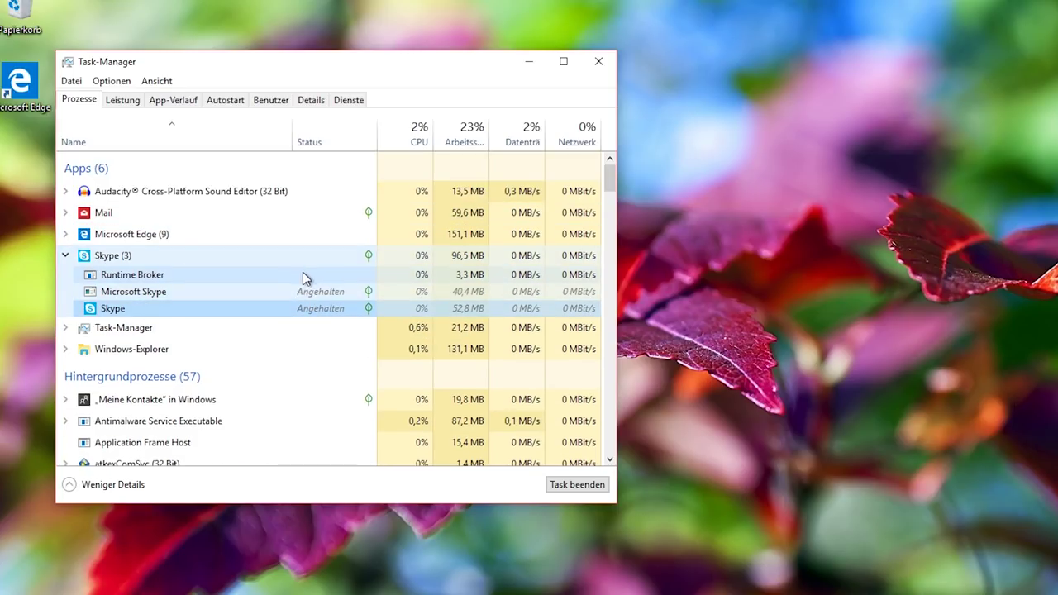
double_click(246, 263)
double_click(206, 230)
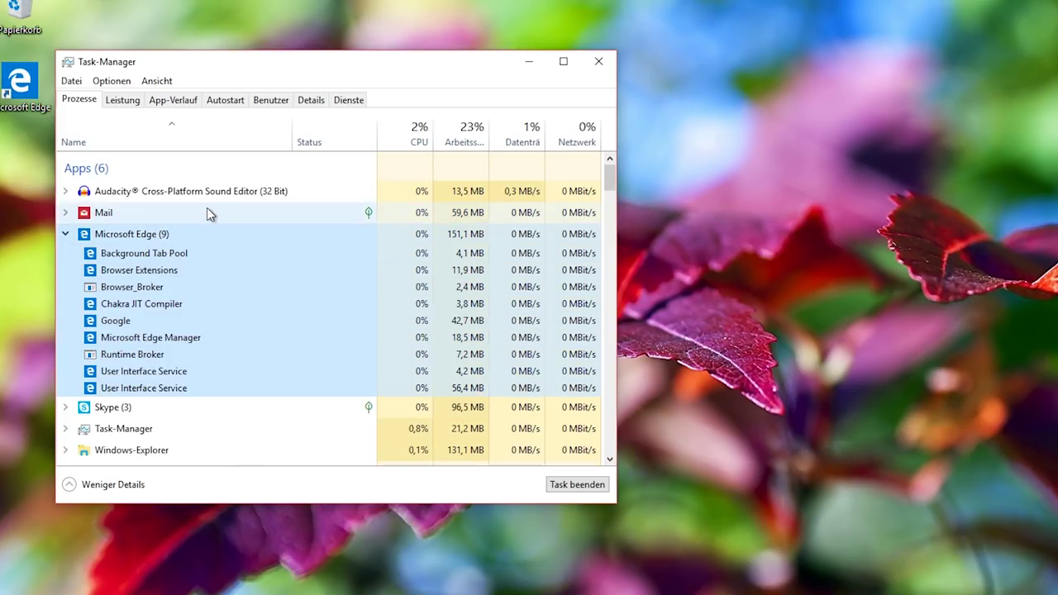
double_click(207, 213)
double_click(177, 249)
double_click(160, 214)
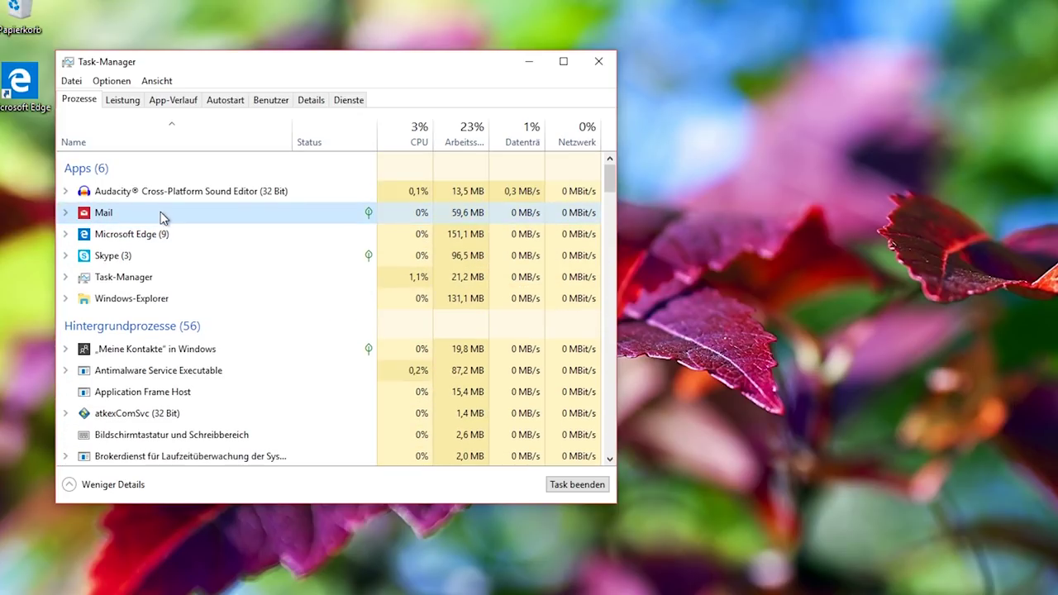
left_click(604, 66)
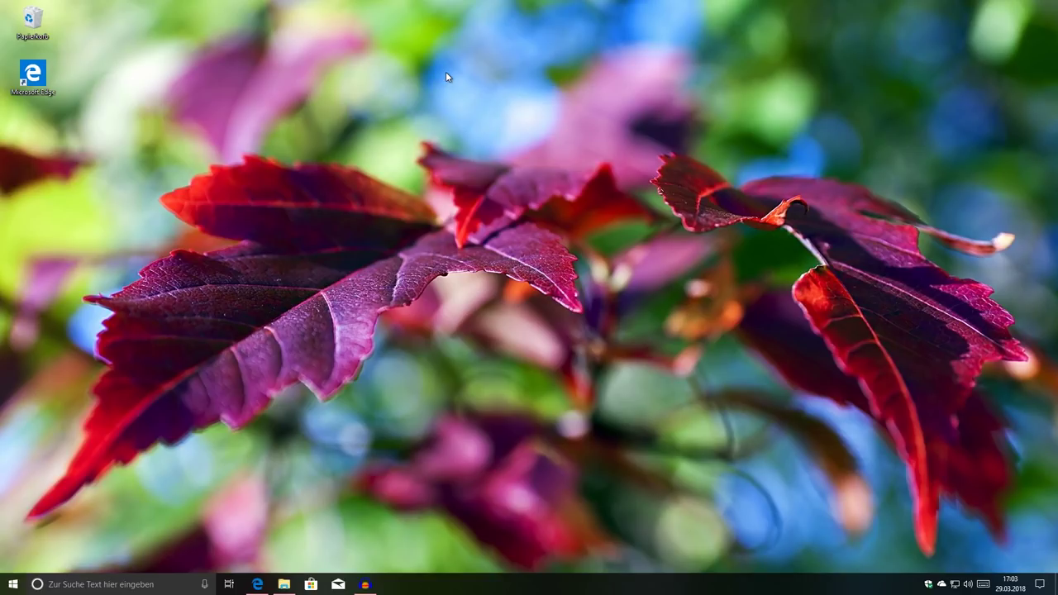
- View the notification center, the taskbar calendar and the Start menu, dismissing each one again
left_click(1041, 585)
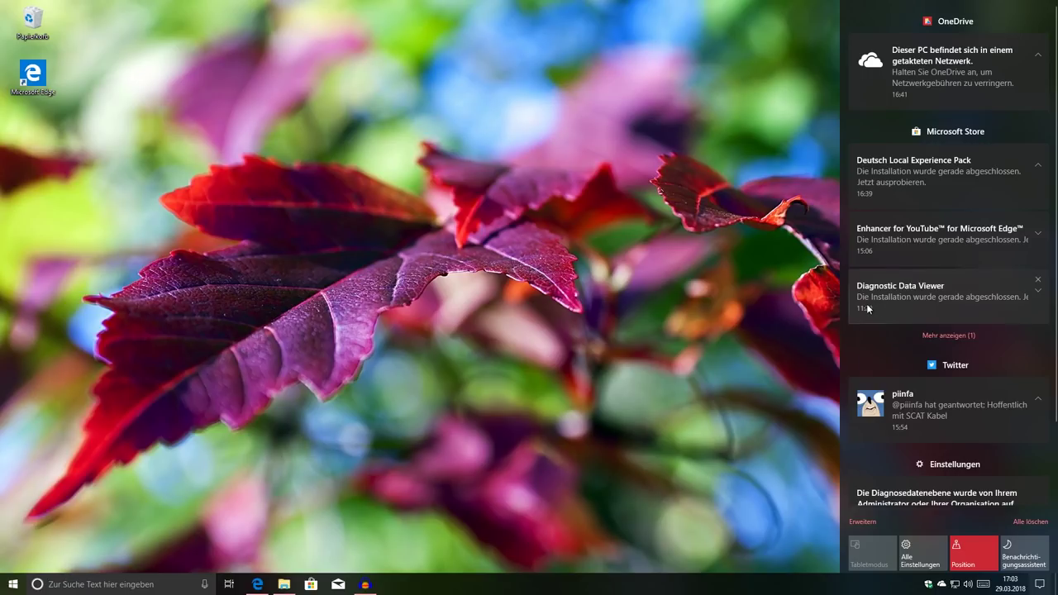
left_click(687, 499)
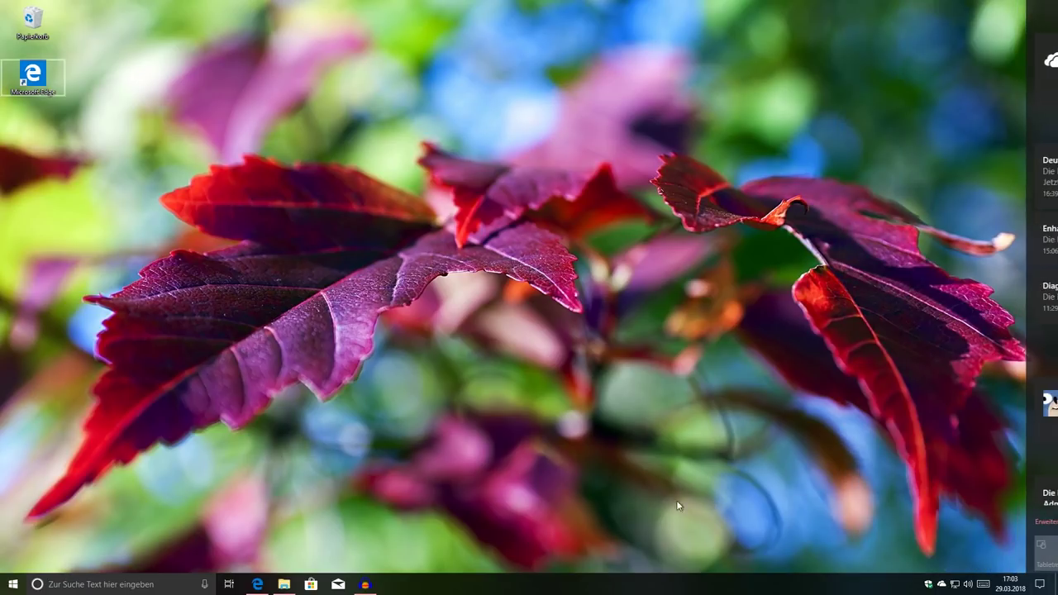
left_click(1009, 584)
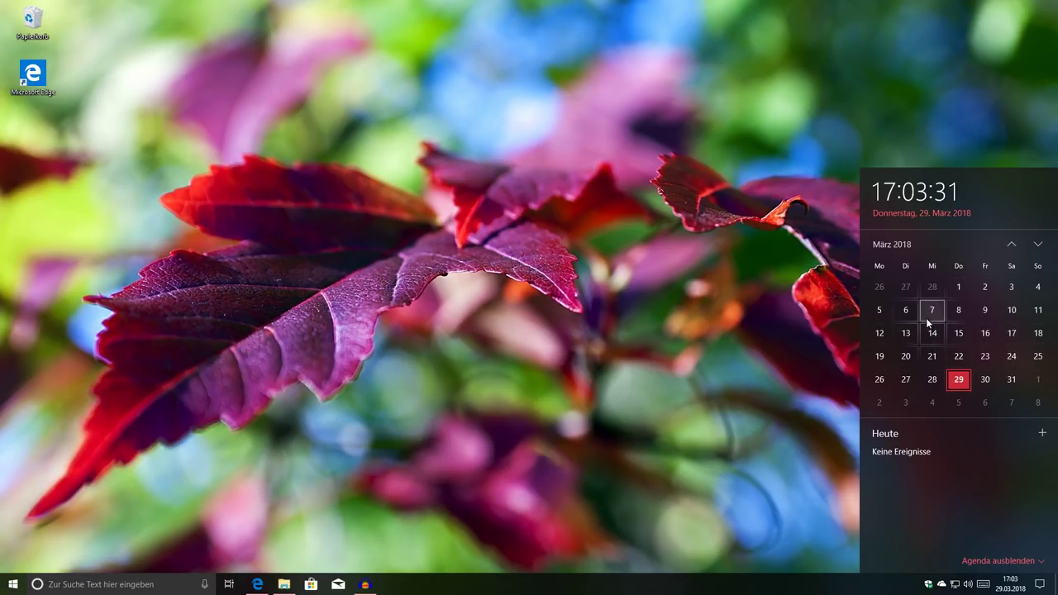
left_click(14, 583)
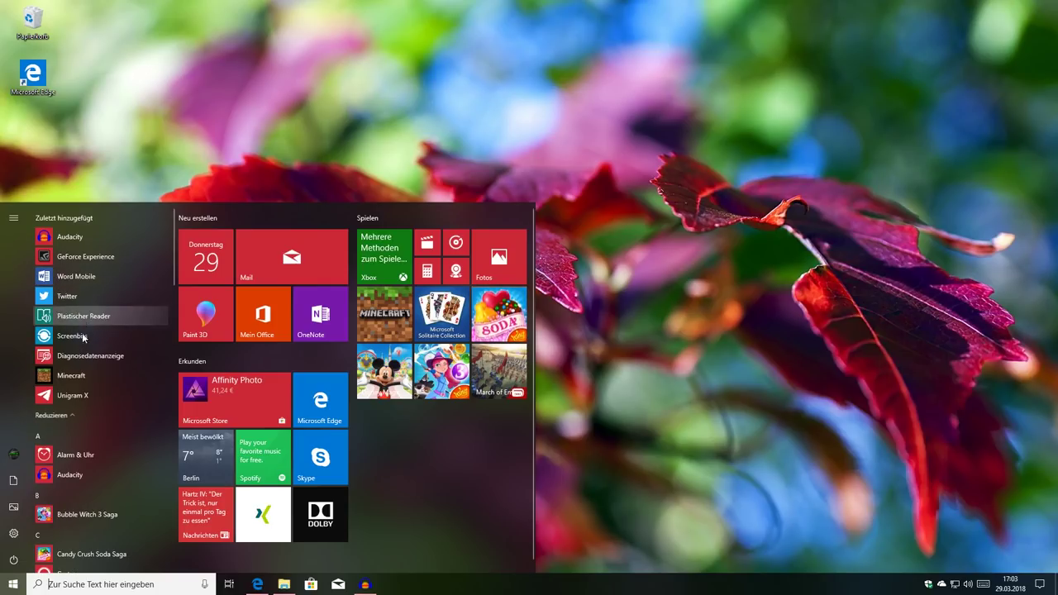
left_click(245, 124)
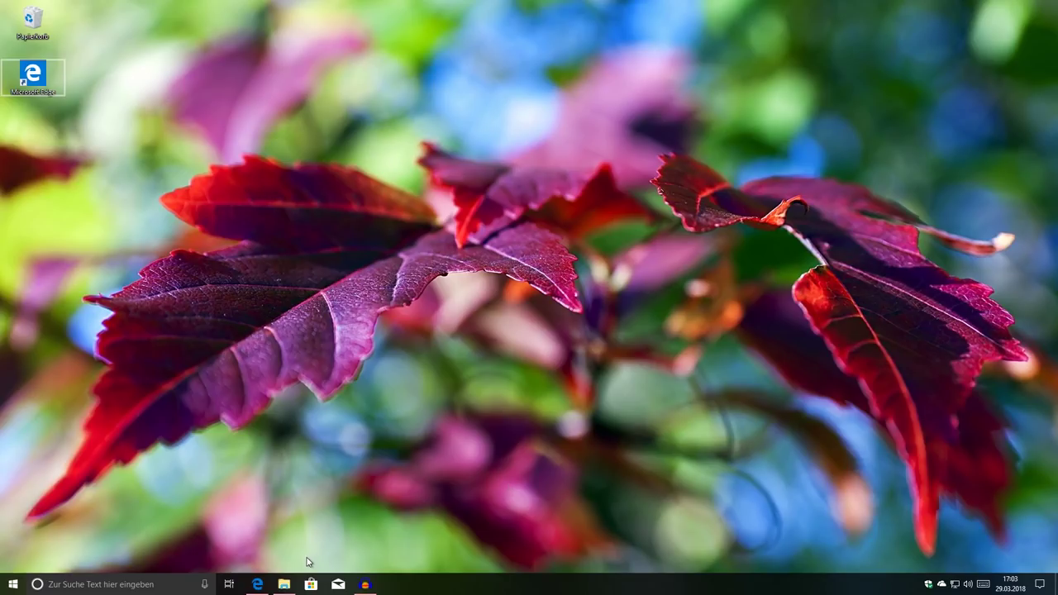
- View the folders and drives under Dieser PC in the Explorer and close its window
mouse_move(285, 584)
left_click(286, 584)
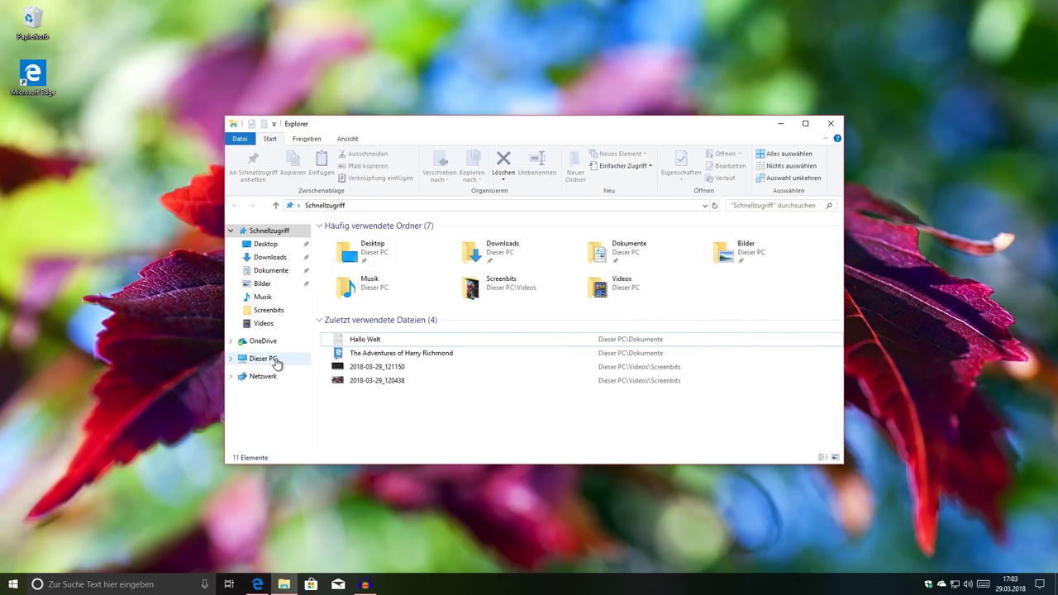
left_click(263, 359)
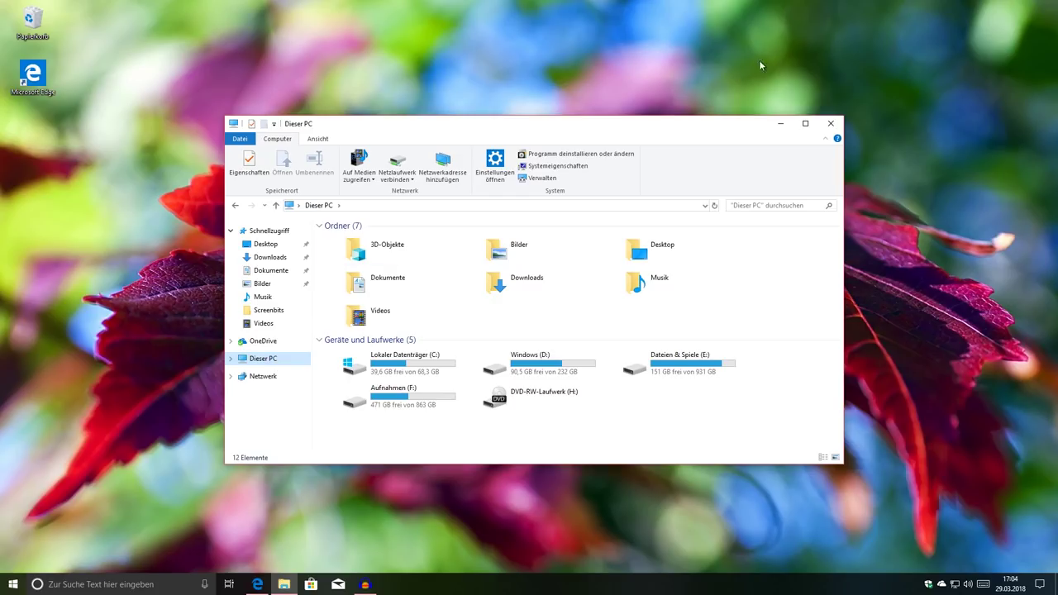
left_click(831, 123)
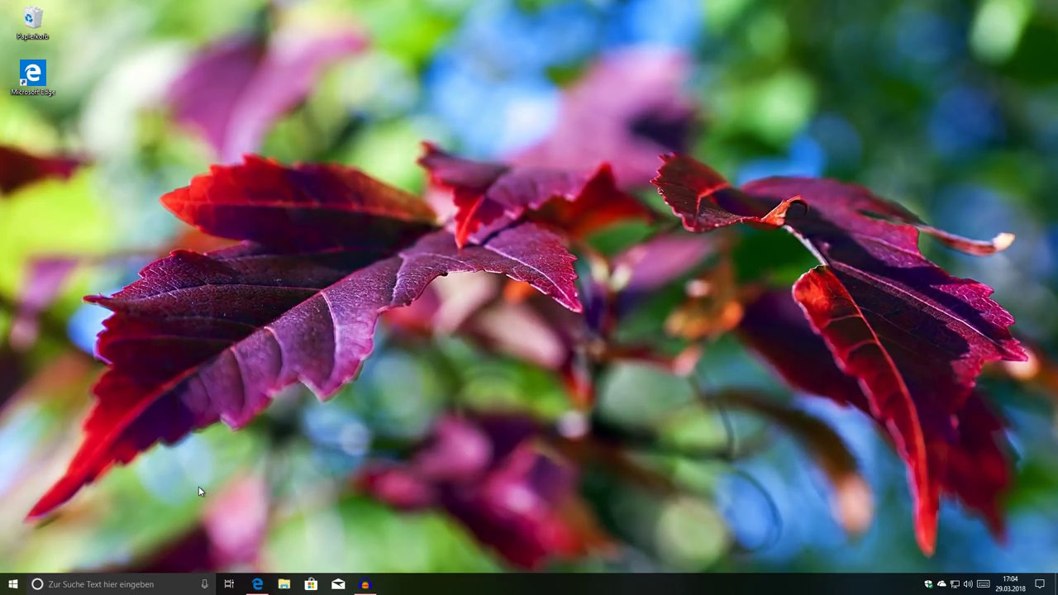
- Launch the Microsoft Store through the Windows search, search it for "linux" and open the collection Linux unter Windows ausführen
left_click(124, 584)
type("stor")
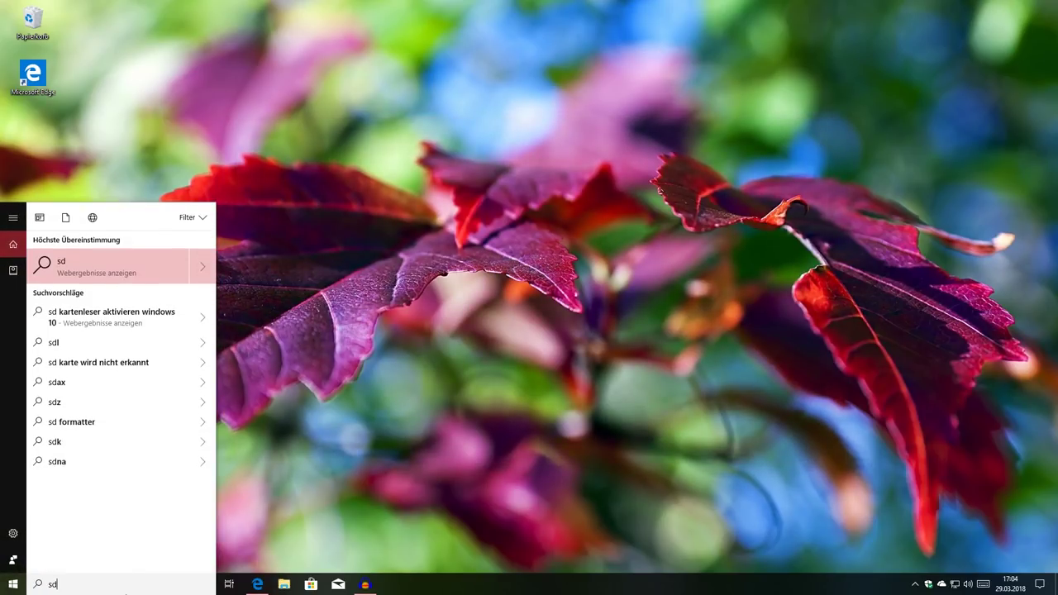
key("Return")
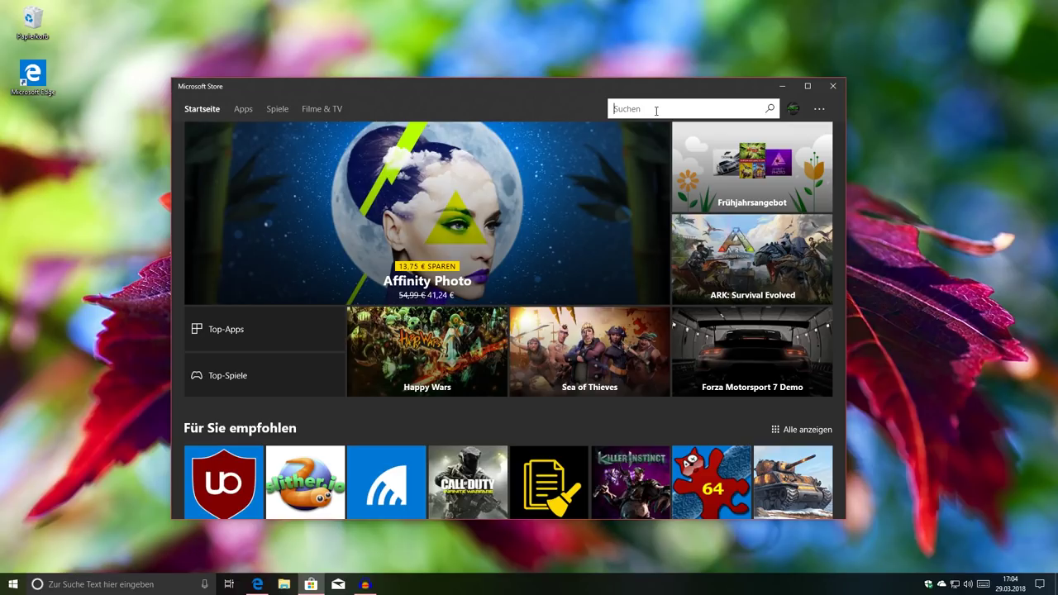
type("linux")
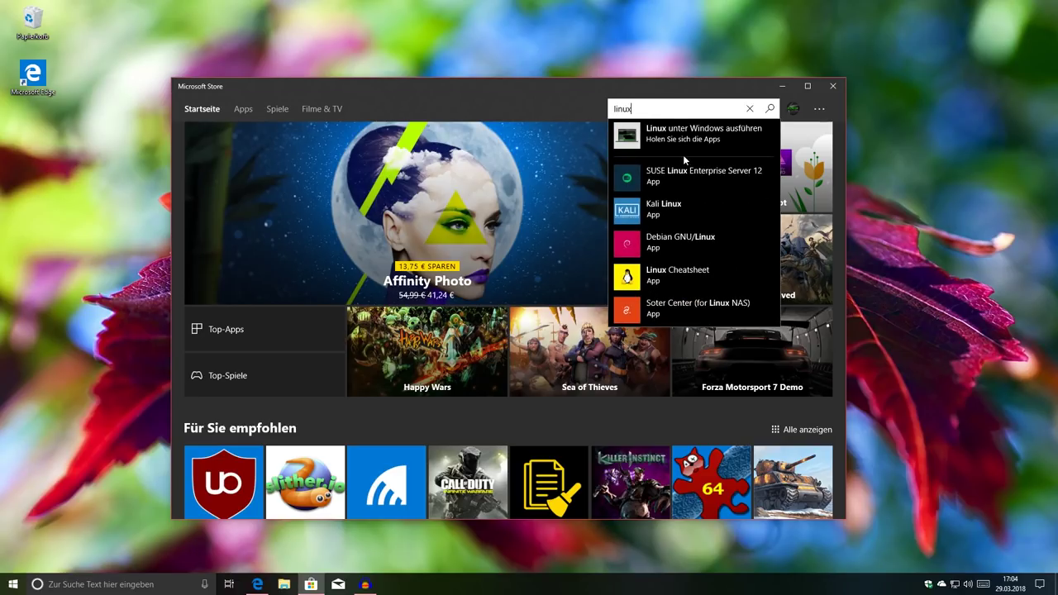
left_click(663, 141)
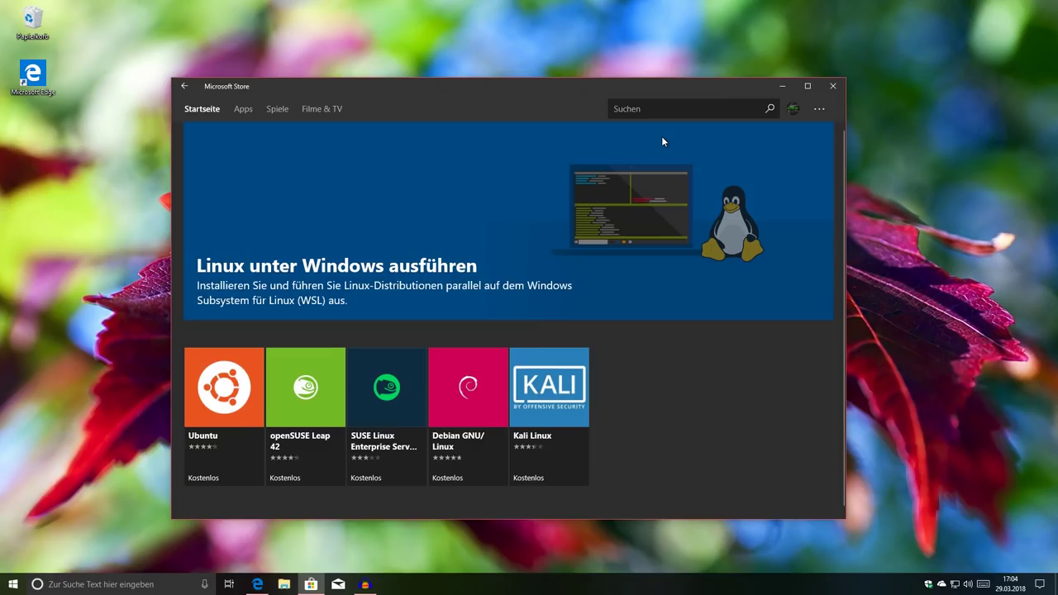
scroll(649, 190, "down", 1)
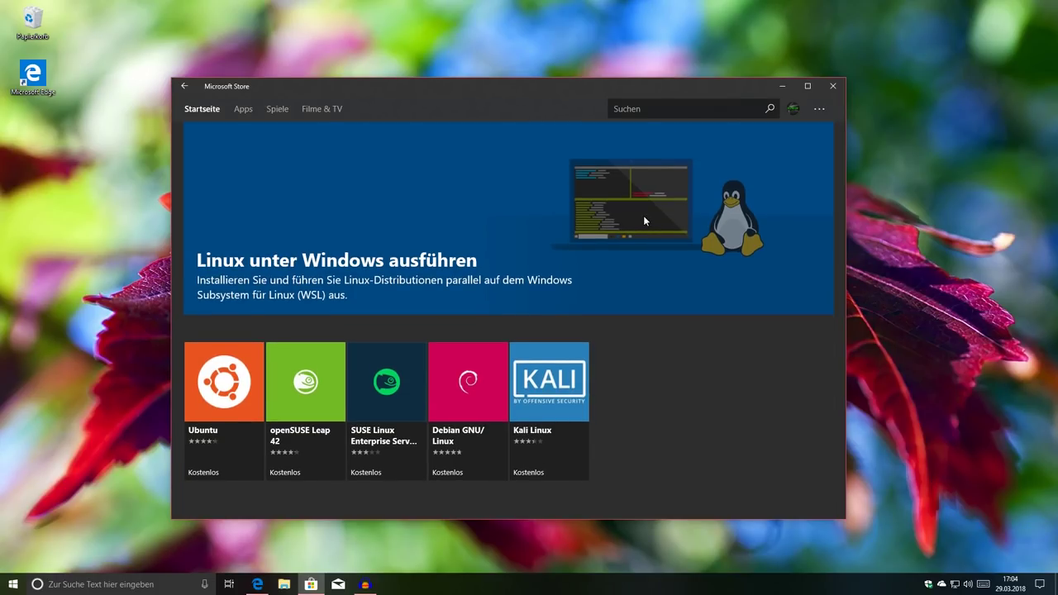
- Examine the Kali Linux page with its description, system requirements and reviews, return to the Linux collection and close the Store
left_click(449, 406)
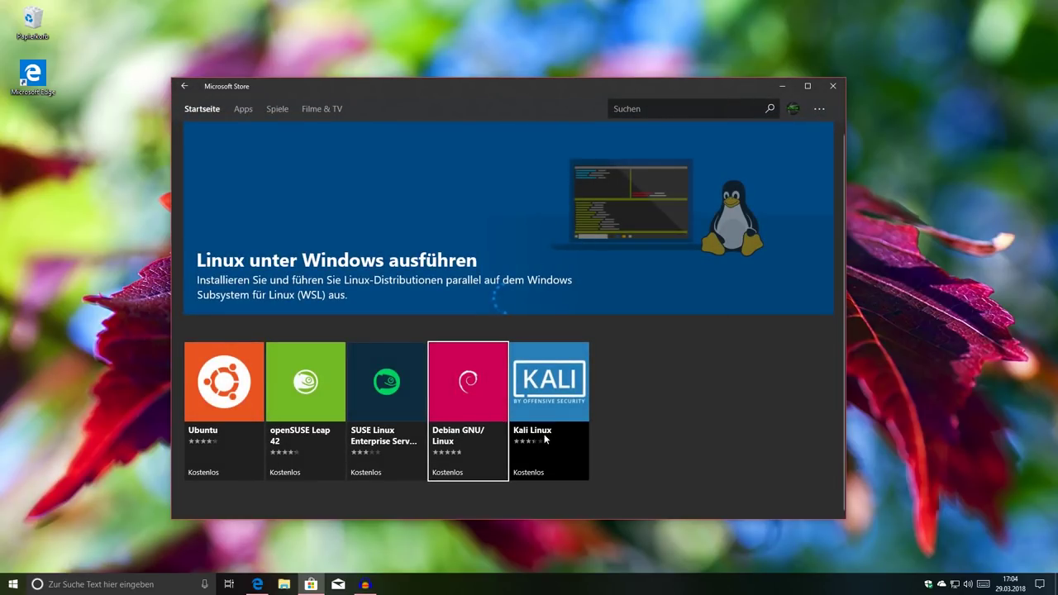
left_click(545, 439)
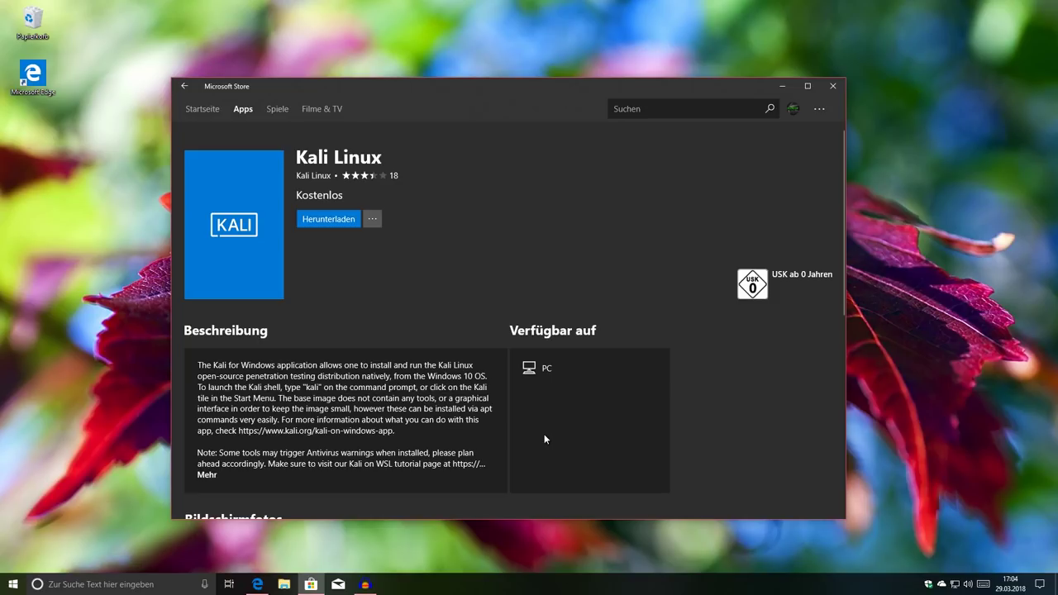
scroll(542, 265, "down", 15)
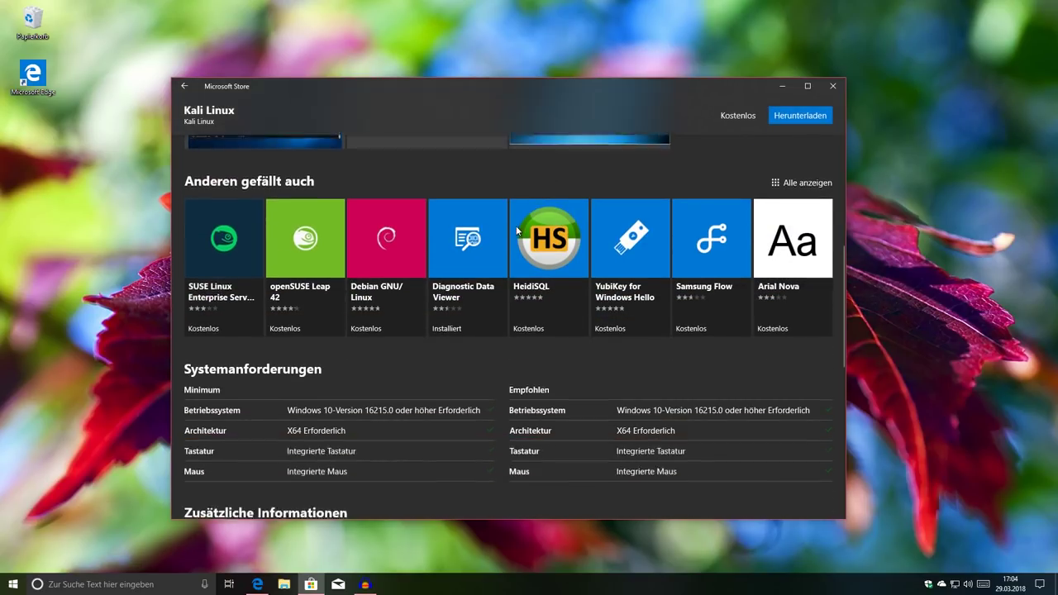
scroll(541, 329, "down", 3)
scroll(547, 365, "up", 7)
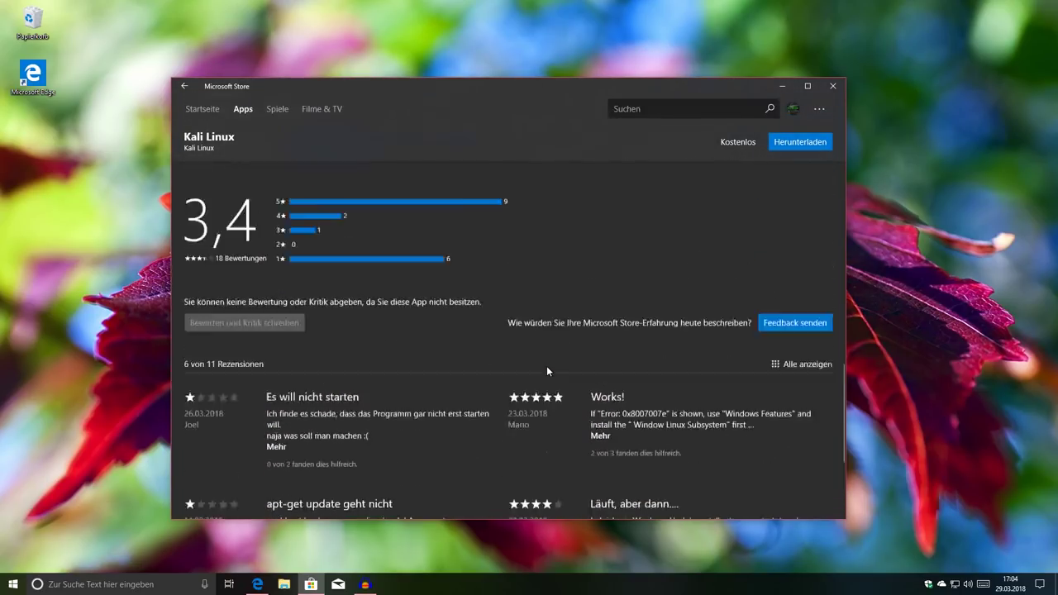
scroll(546, 366, "up", 8)
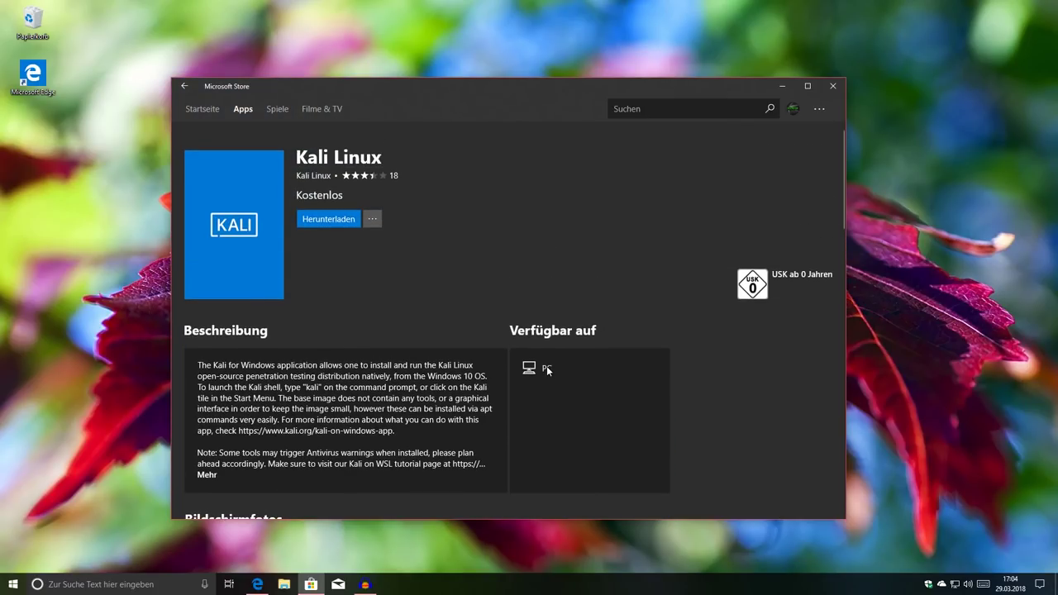
scroll(546, 372, "down", 5)
scroll(535, 456, "down", 8)
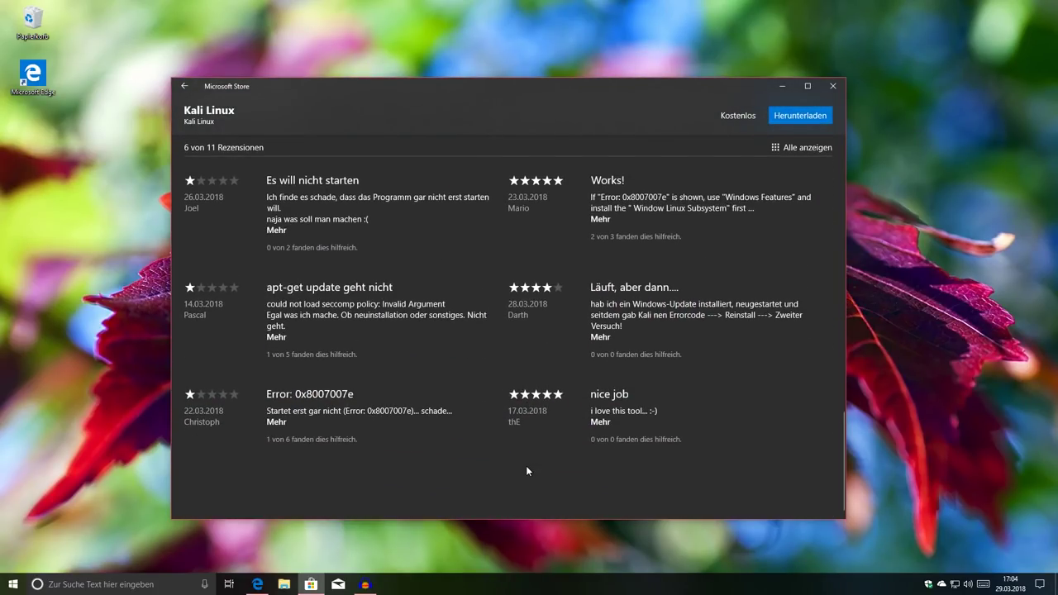
scroll(526, 465, "up", 7)
scroll(526, 466, "up", 8)
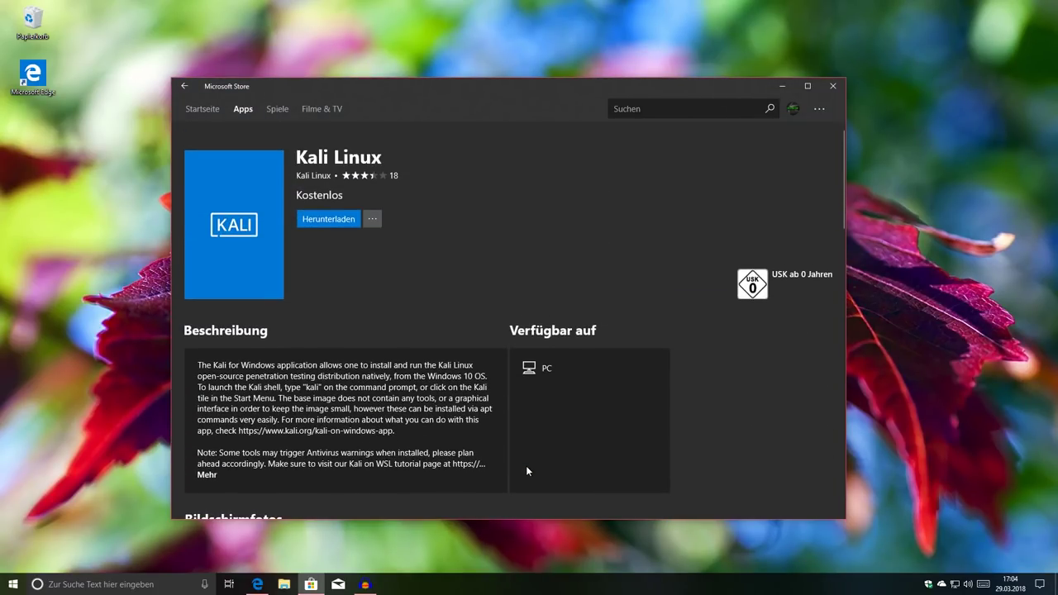
left_click_drag(624, 91, 658, 78)
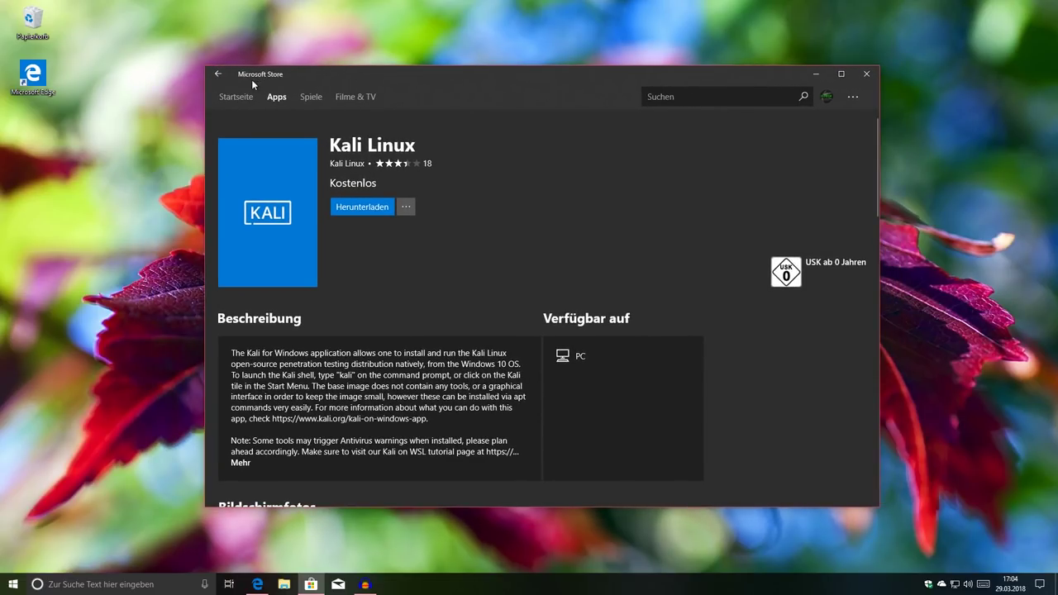
left_click(217, 73)
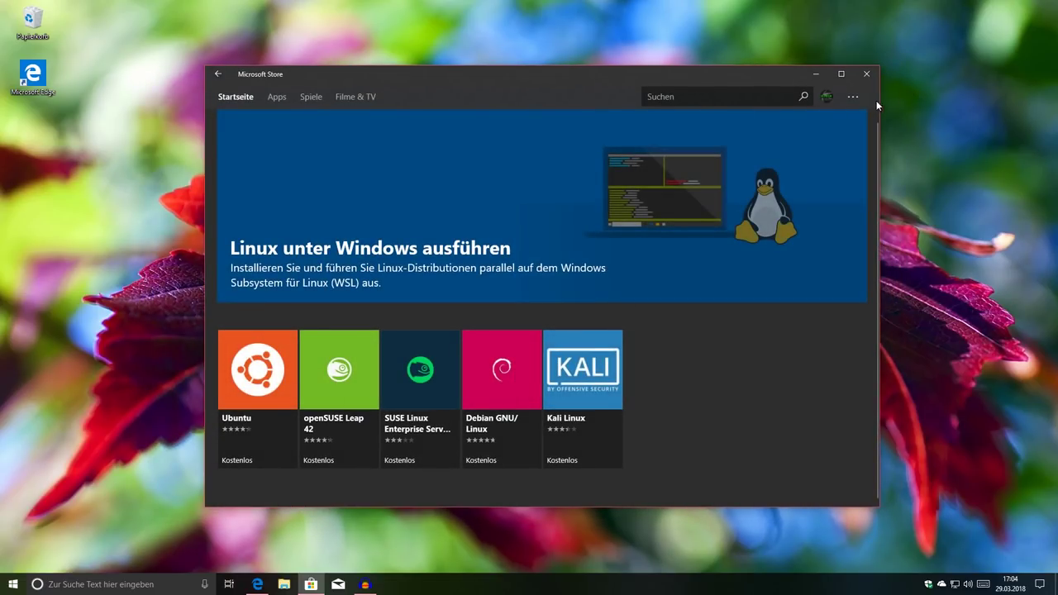
left_click(877, 73)
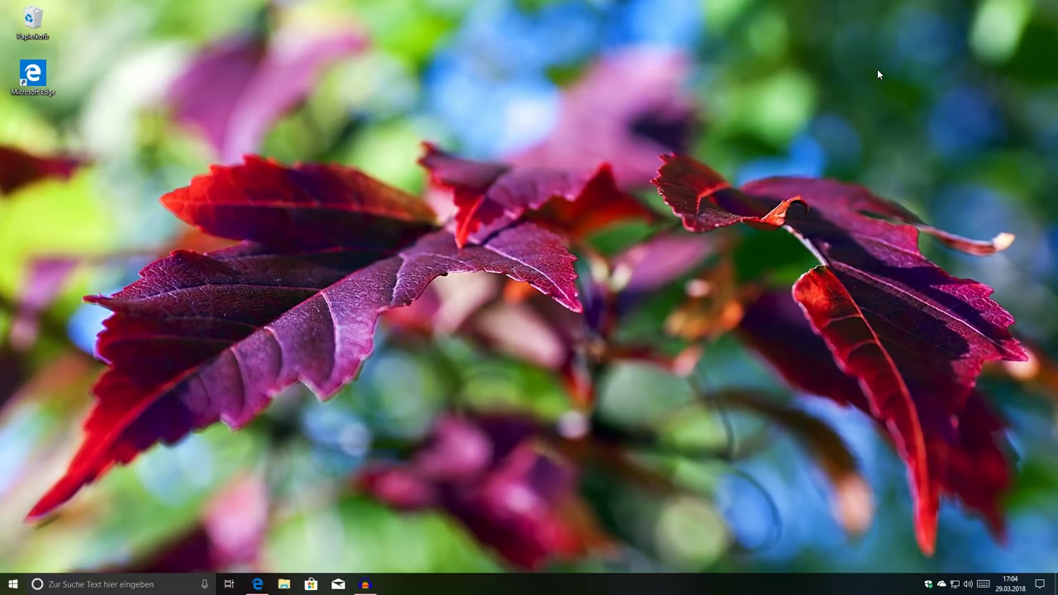